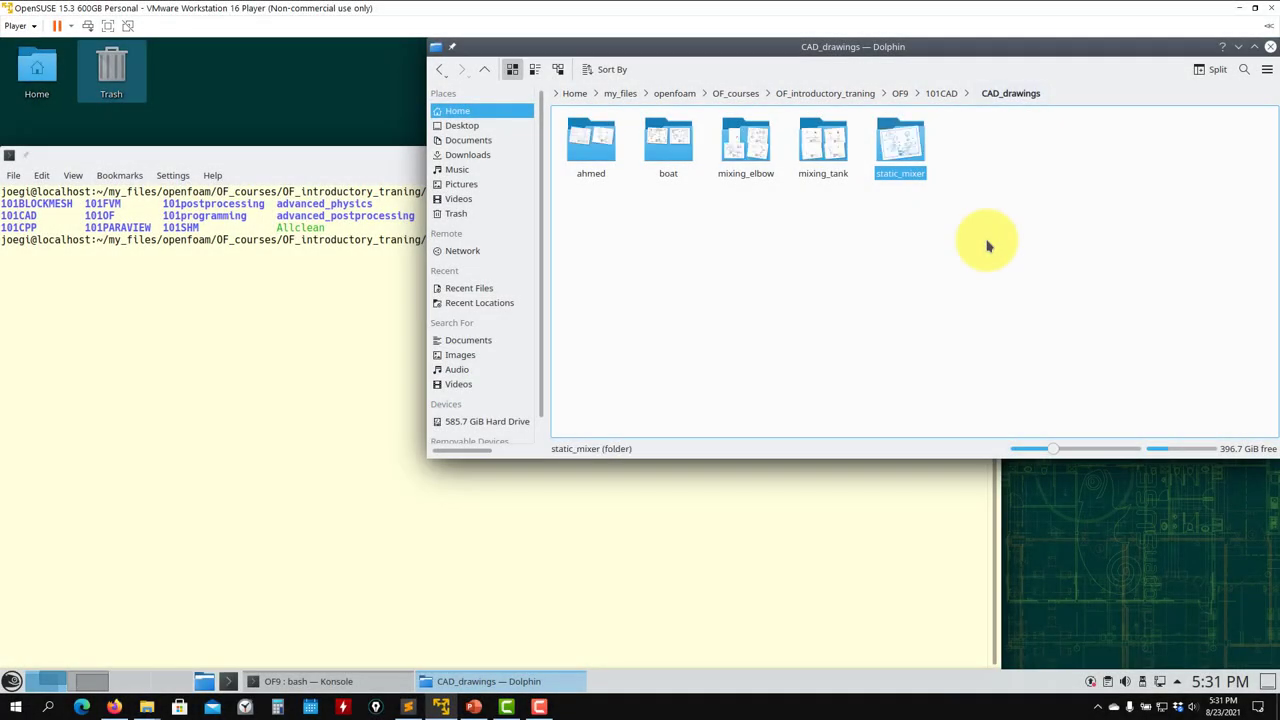
Open Part 1 Drawing 1.pdf from the static_mixer folder in Okular.
double_click(900, 148)
double_click(600, 140)
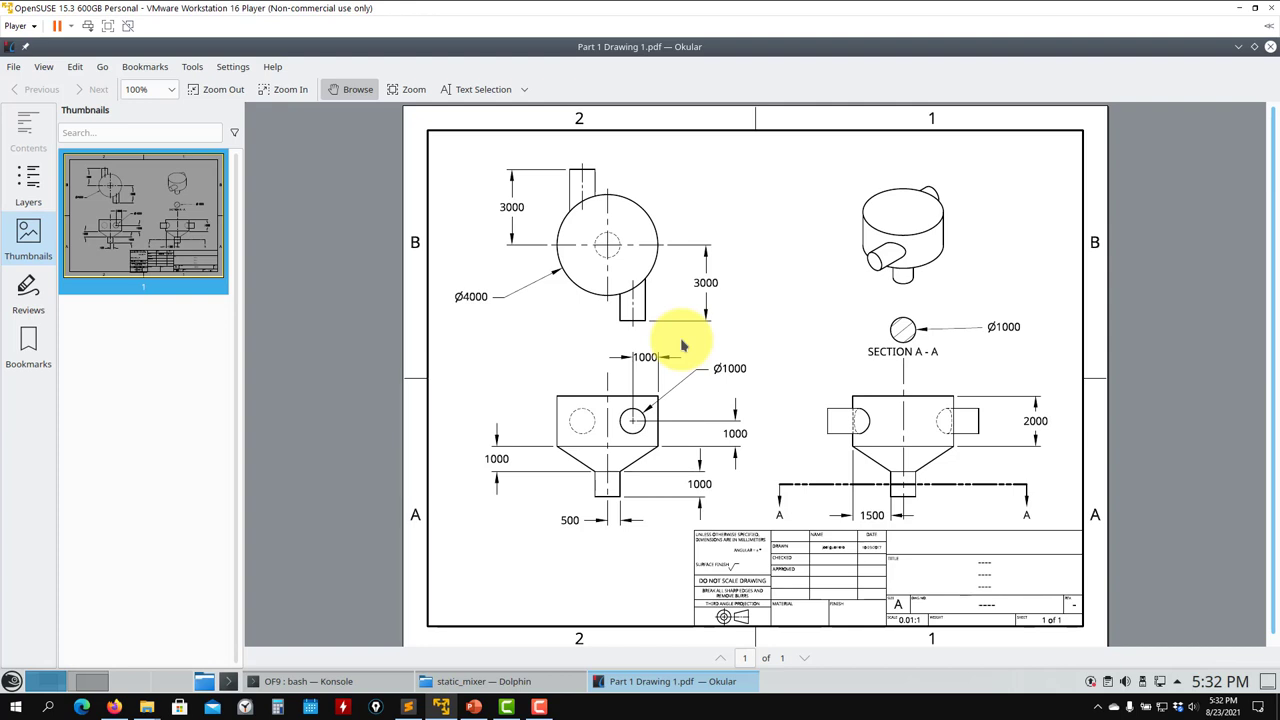
Switch to the goa_openfoam_static_mixer Onshape document in isometric view.
left_click(114, 707)
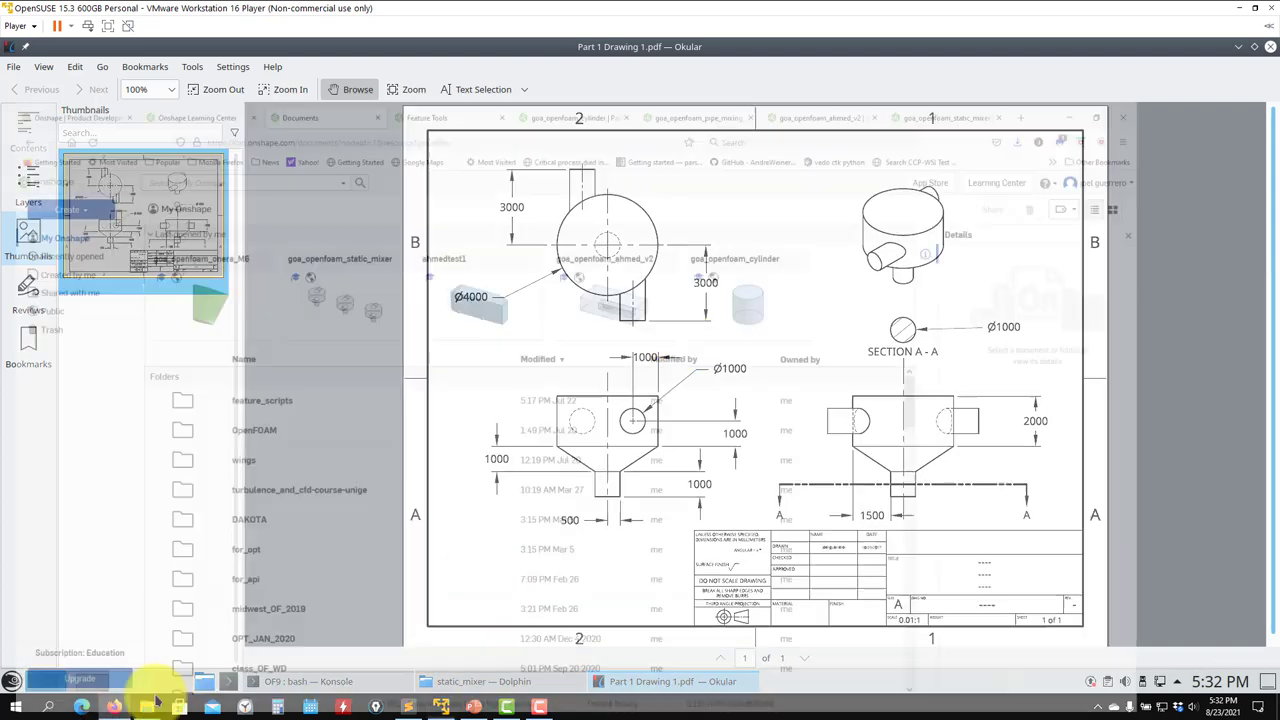
left_click(1045, 15)
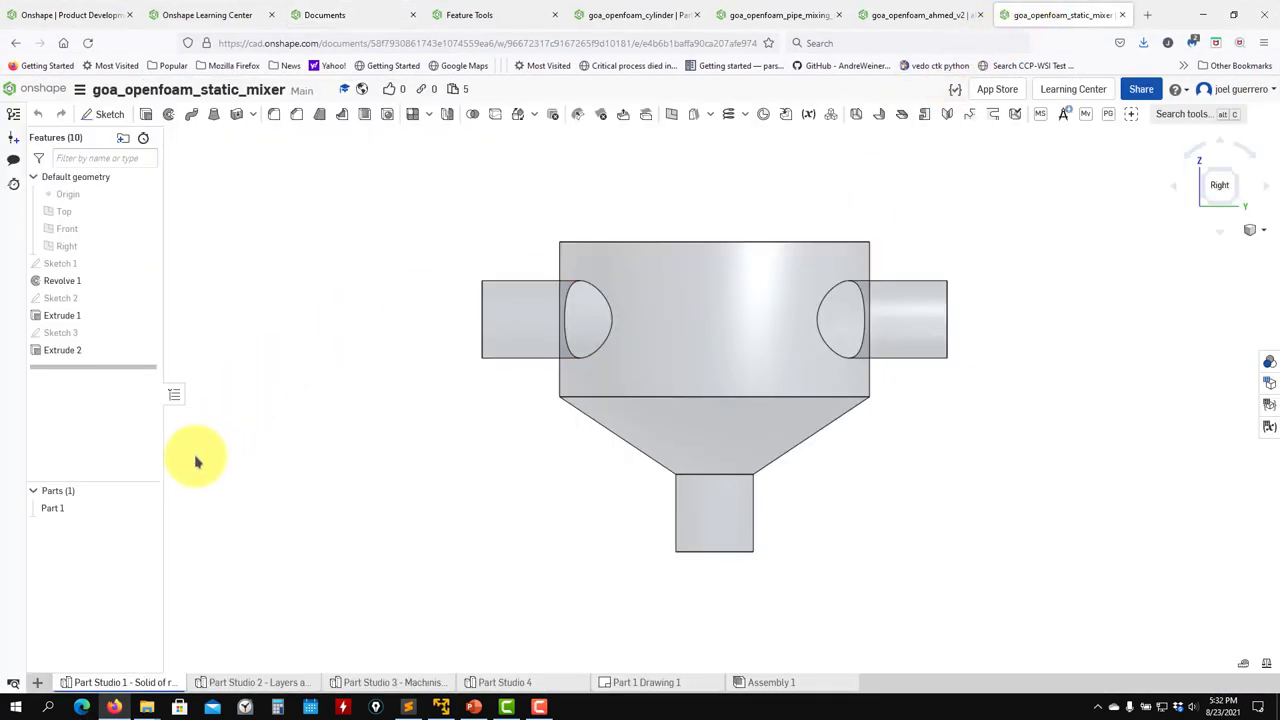
key("shift+7")
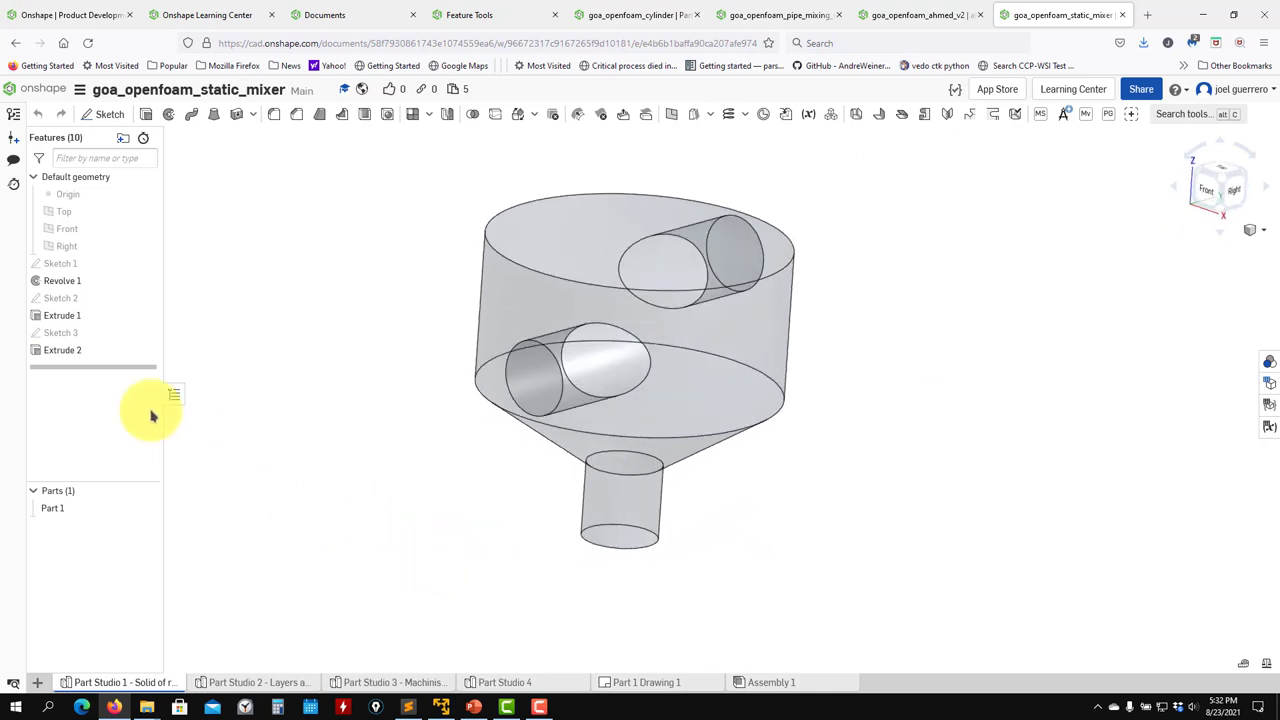
Roll the feature history back to Sketch 1, view it from the front, then roll forward again.
mouse_move(126, 367)
left_mouse_down()
mouse_move(114, 286)
mouse_move(146, 267)
left_mouse_up()
key("shift+1")
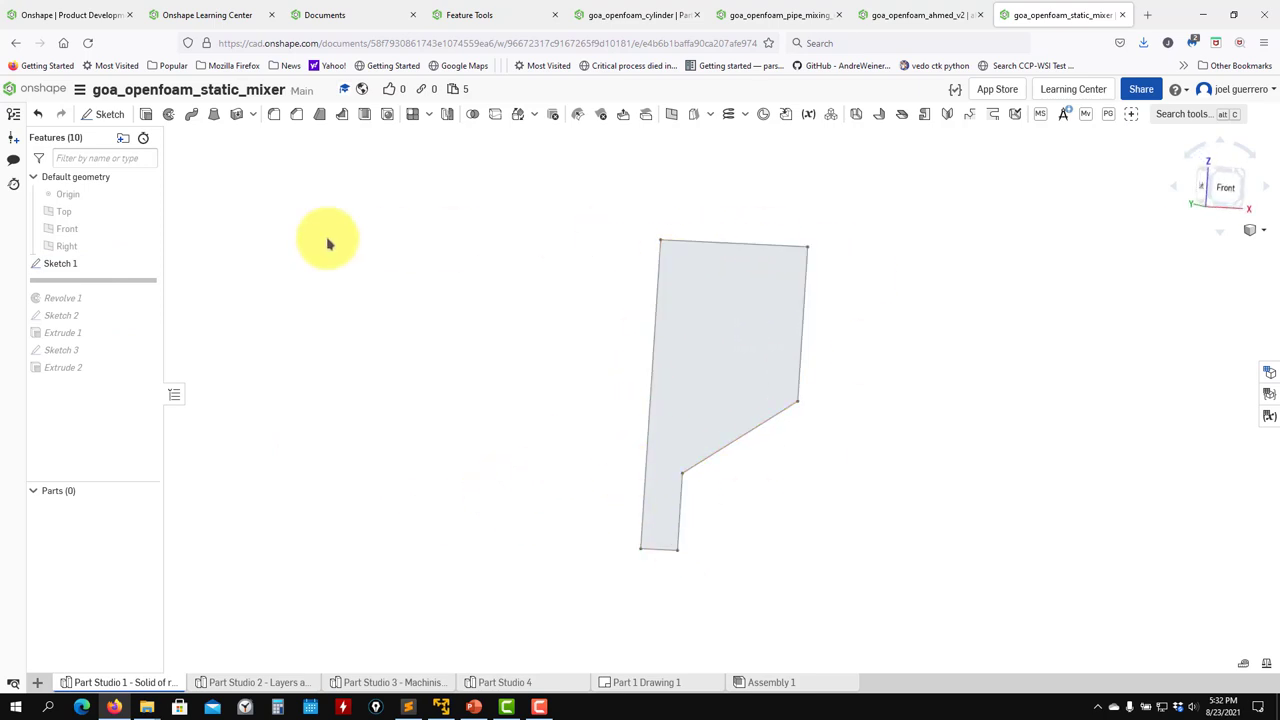
left_click_drag(103, 283, 104, 381)
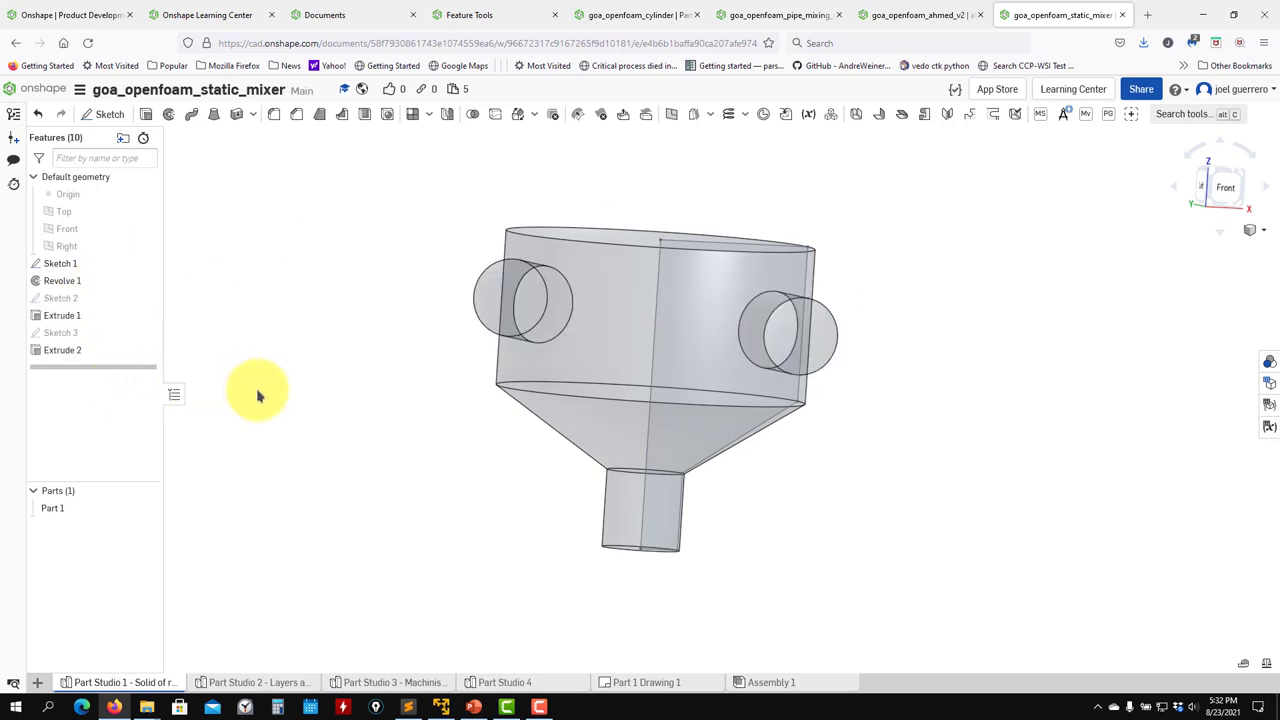
In Part Studio 2, roll history back to after Extrude 1, then forward to Plane 2.
left_click(249, 682)
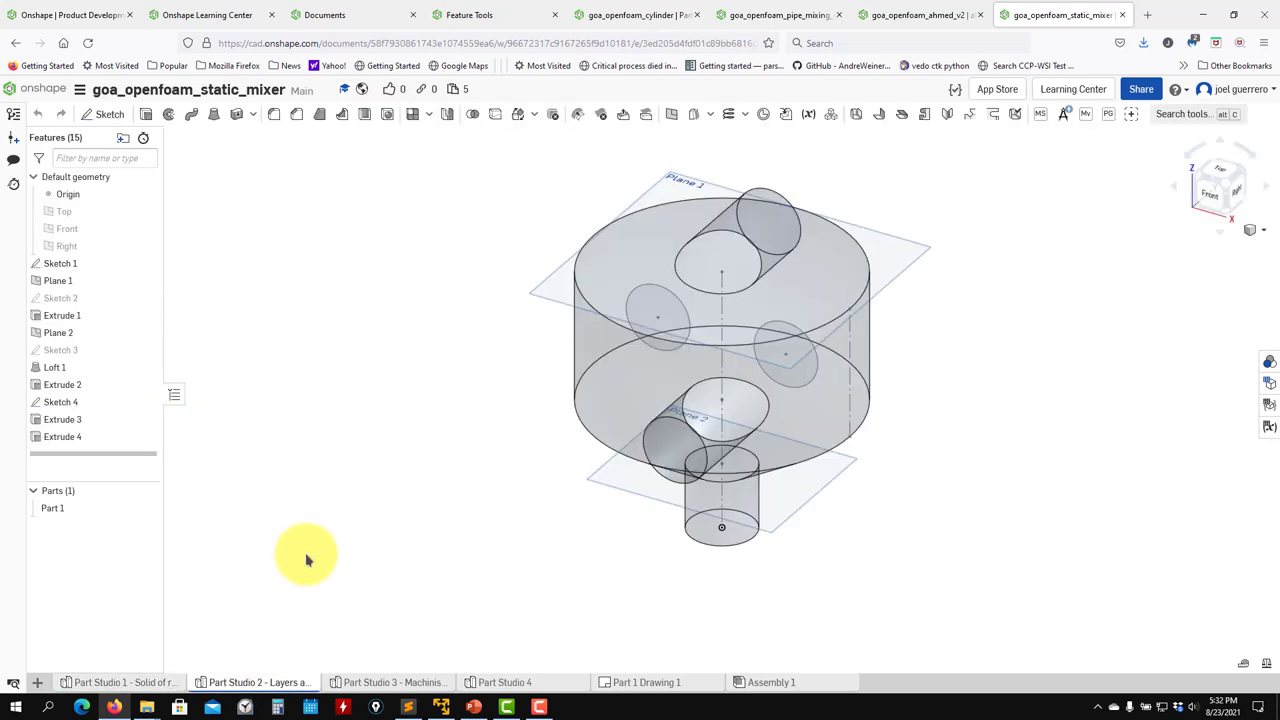
key("shift+1")
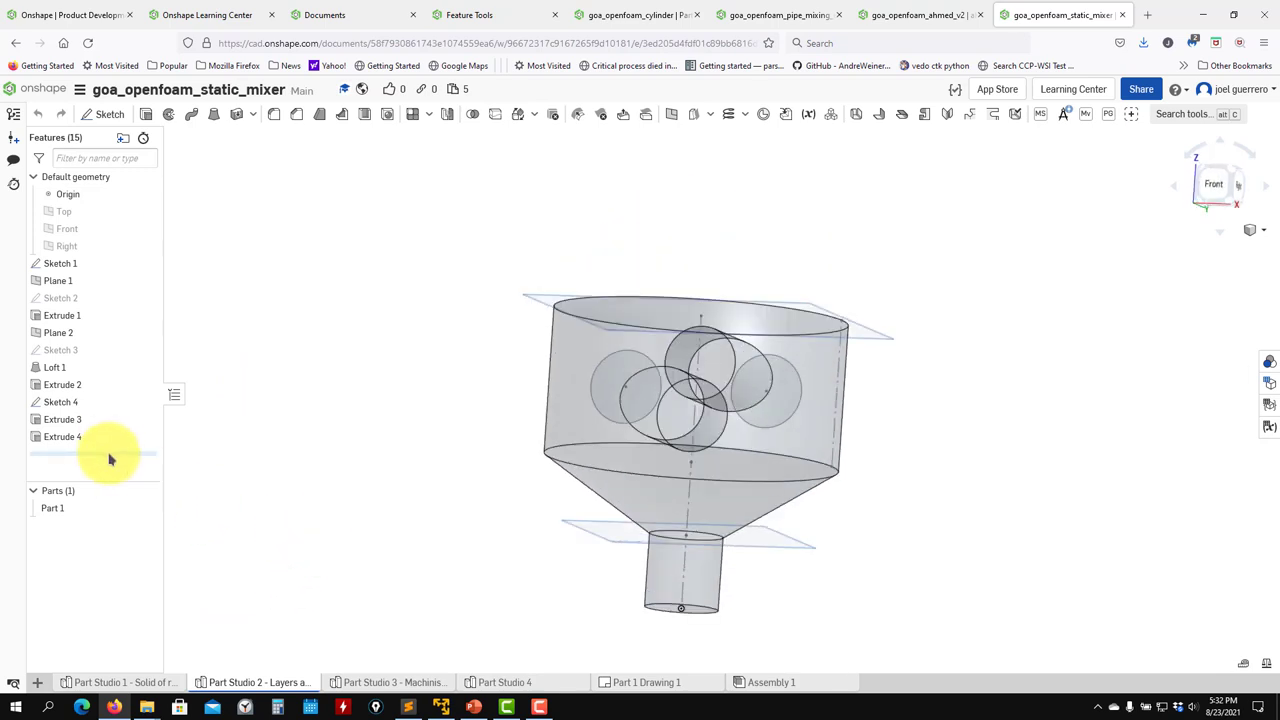
mouse_move(109, 455)
left_mouse_down()
mouse_move(120, 429)
mouse_move(114, 280)
left_mouse_up()
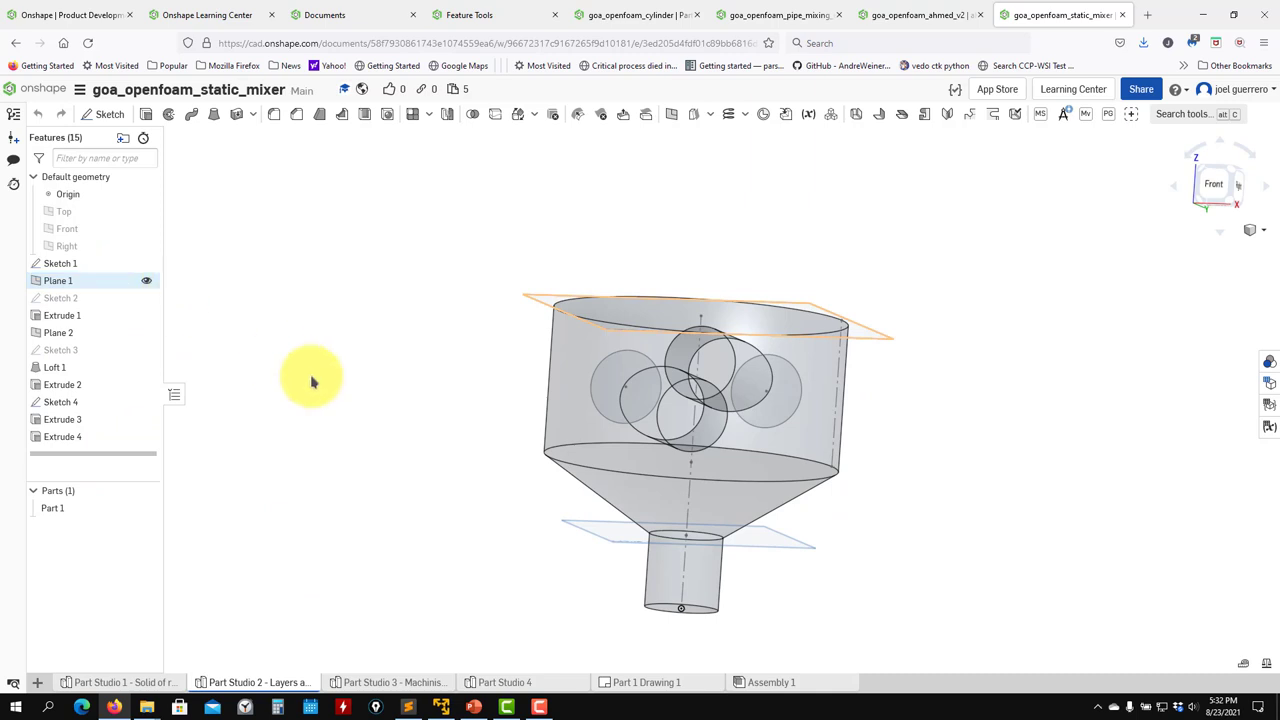
mouse_move(366, 389)
right_mouse_down()
mouse_move(431, 351)
mouse_move(431, 366)
right_mouse_up()
mouse_move(80, 280)
left_mouse_down()
mouse_move(83, 304)
mouse_move(140, 318)
mouse_move(105, 348)
mouse_move(105, 336)
left_mouse_up()
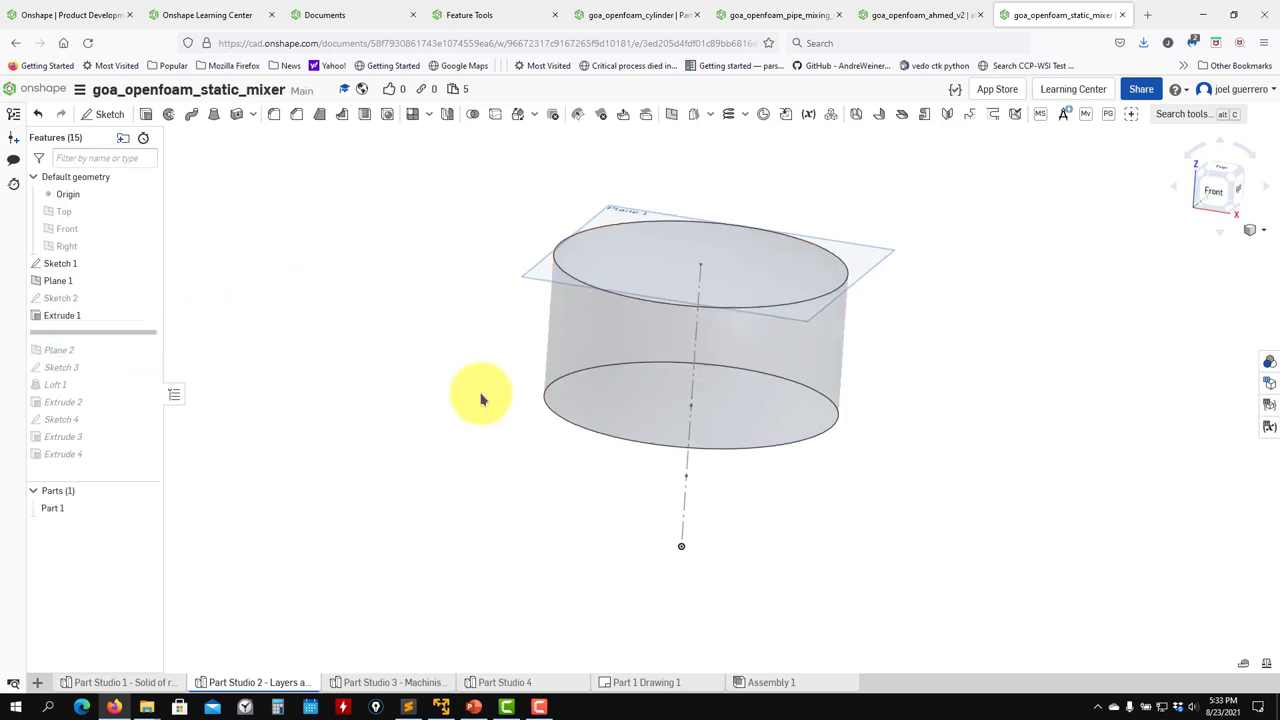
right_click_drag(480, 398, 500, 351)
left_click_drag(104, 340, 104, 372)
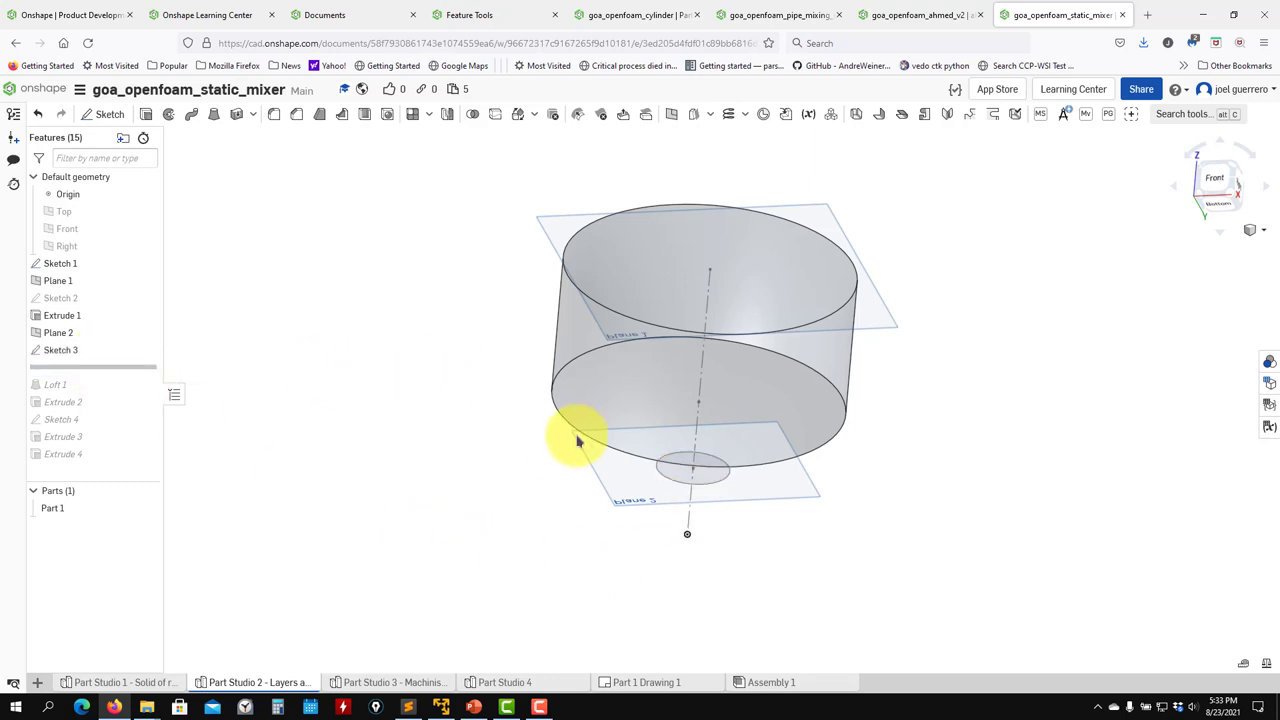
Roll forward through the loft cone and bottom outlet, comparing against Part Studio 1.
mouse_move(65, 373)
left_mouse_down()
mouse_move(86, 398)
mouse_move(95, 386)
left_mouse_up()
right_click_drag(520, 487, 457, 506)
mouse_move(70, 388)
left_mouse_down()
mouse_move(57, 409)
mouse_move(94, 466)
left_mouse_up()
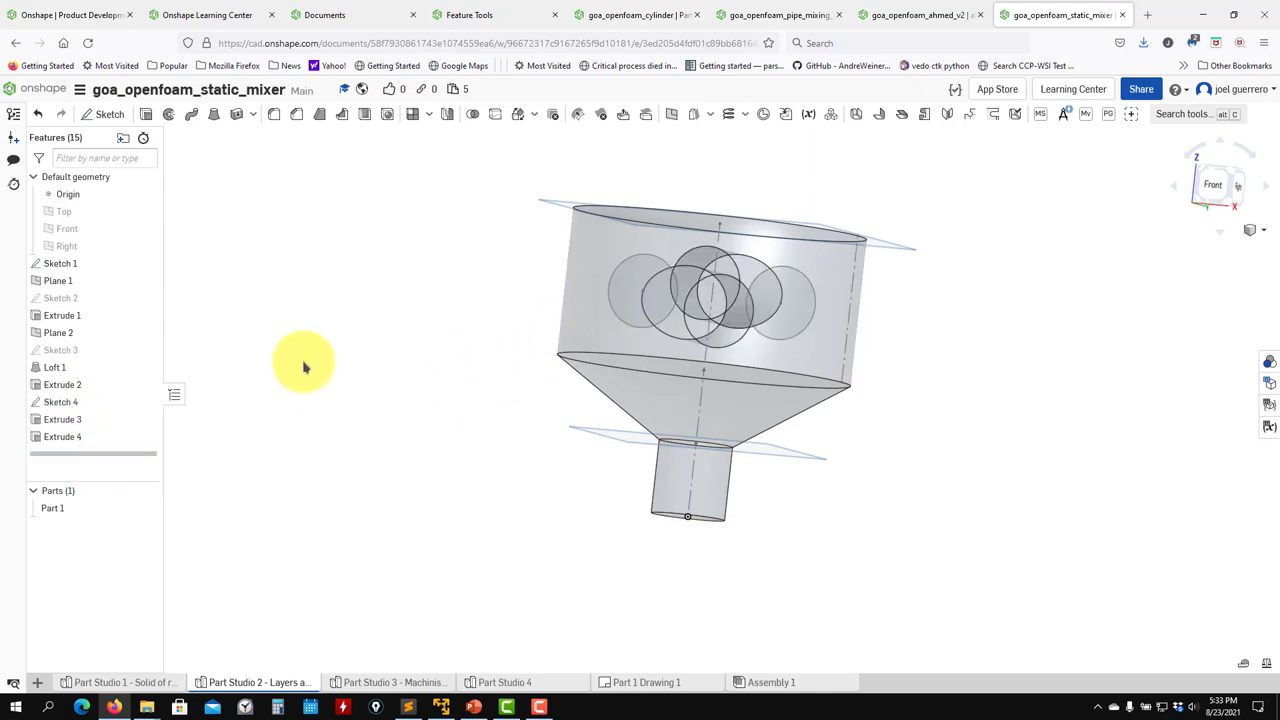
left_click(125, 683)
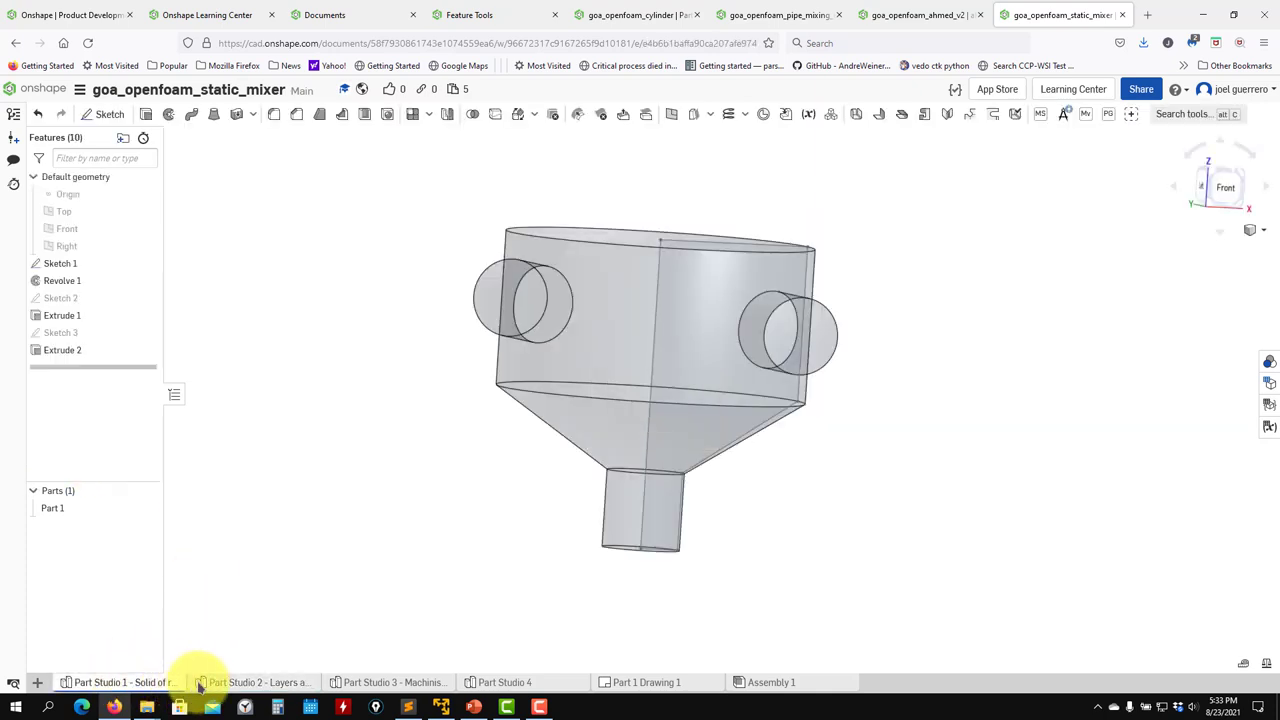
left_click(243, 683)
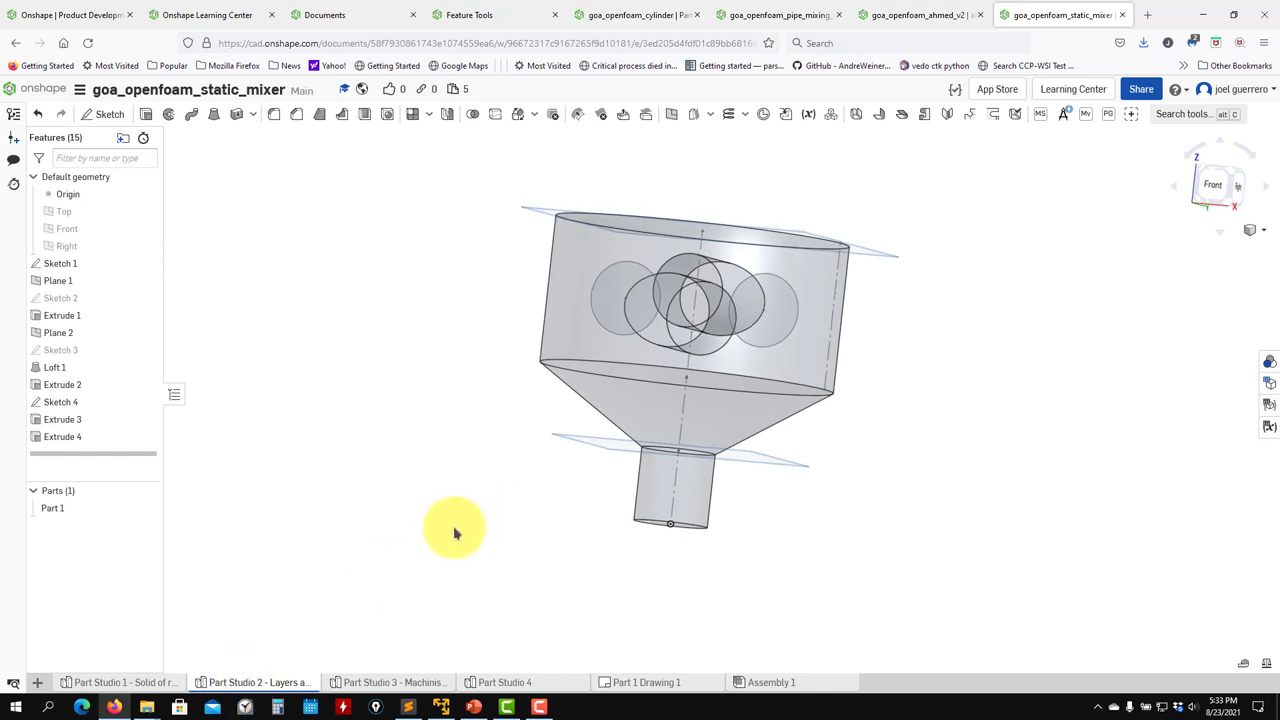
right_click_drag(464, 545, 384, 641)
In Part Studio 3, roll history back to Sketch 1, then forward past Sketch 2's circle.
left_click(382, 683)
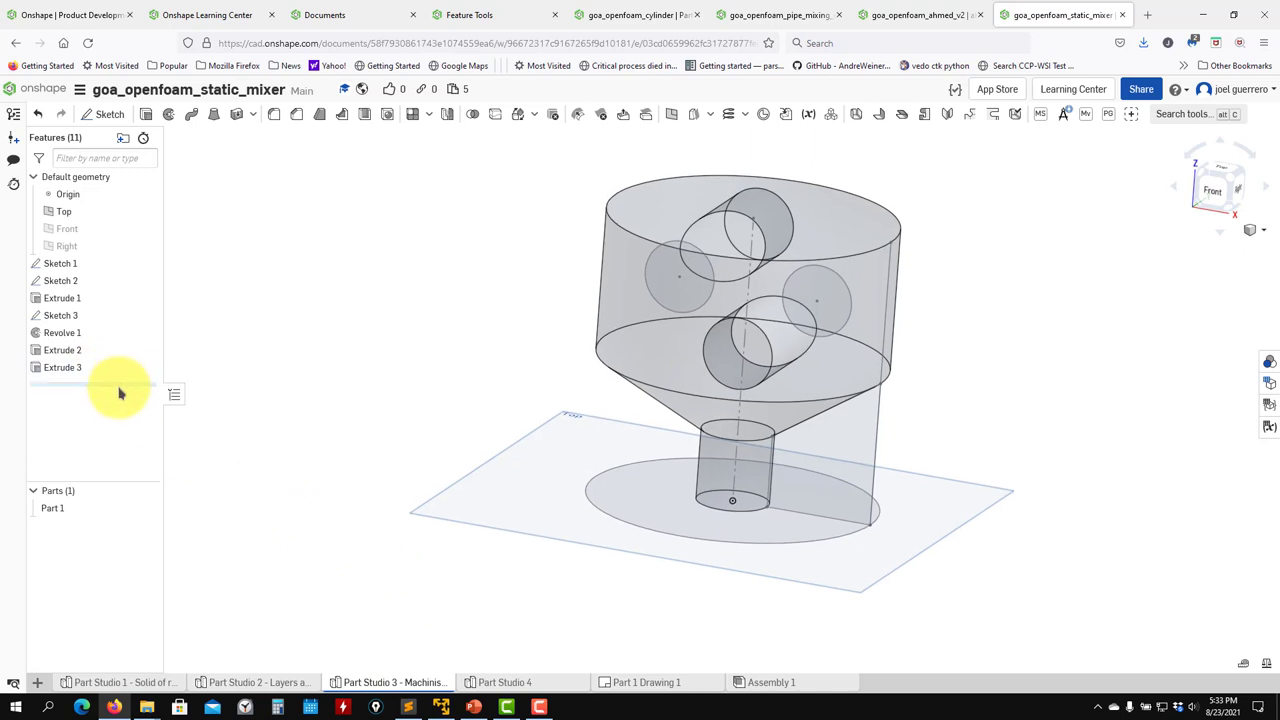
left_click_drag(118, 393, 114, 279)
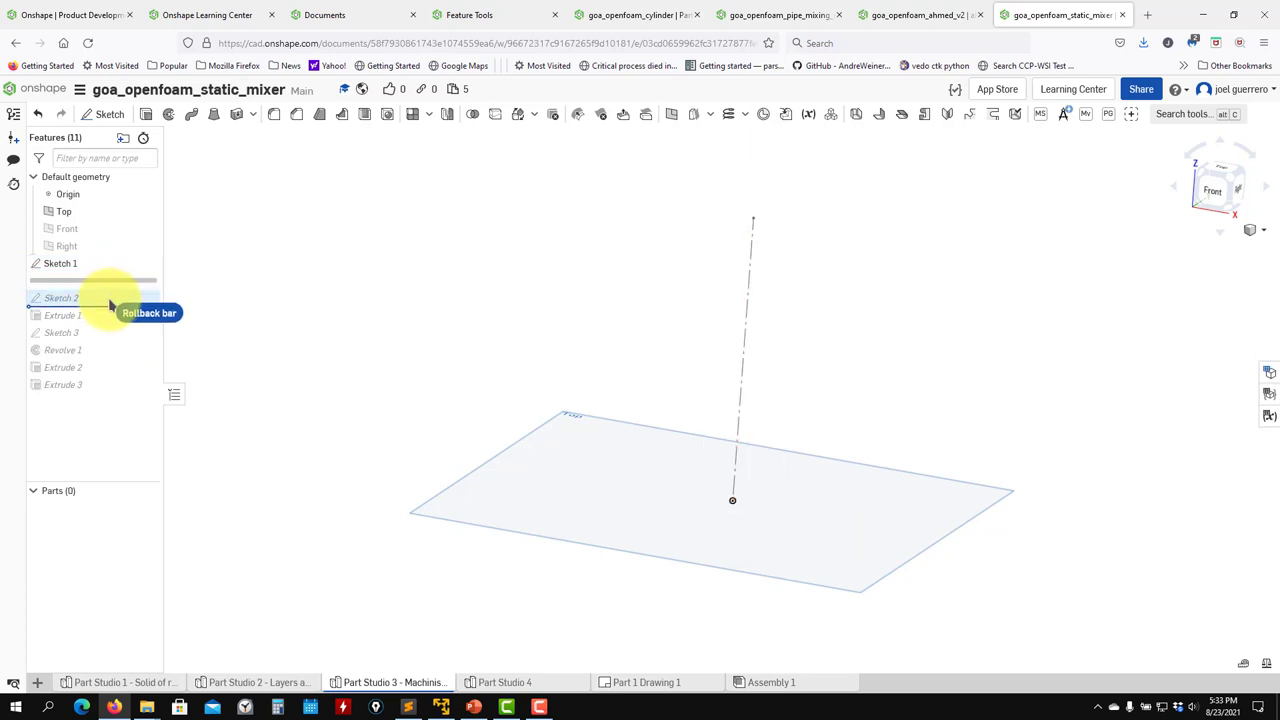
left_click_drag(110, 305, 108, 318)
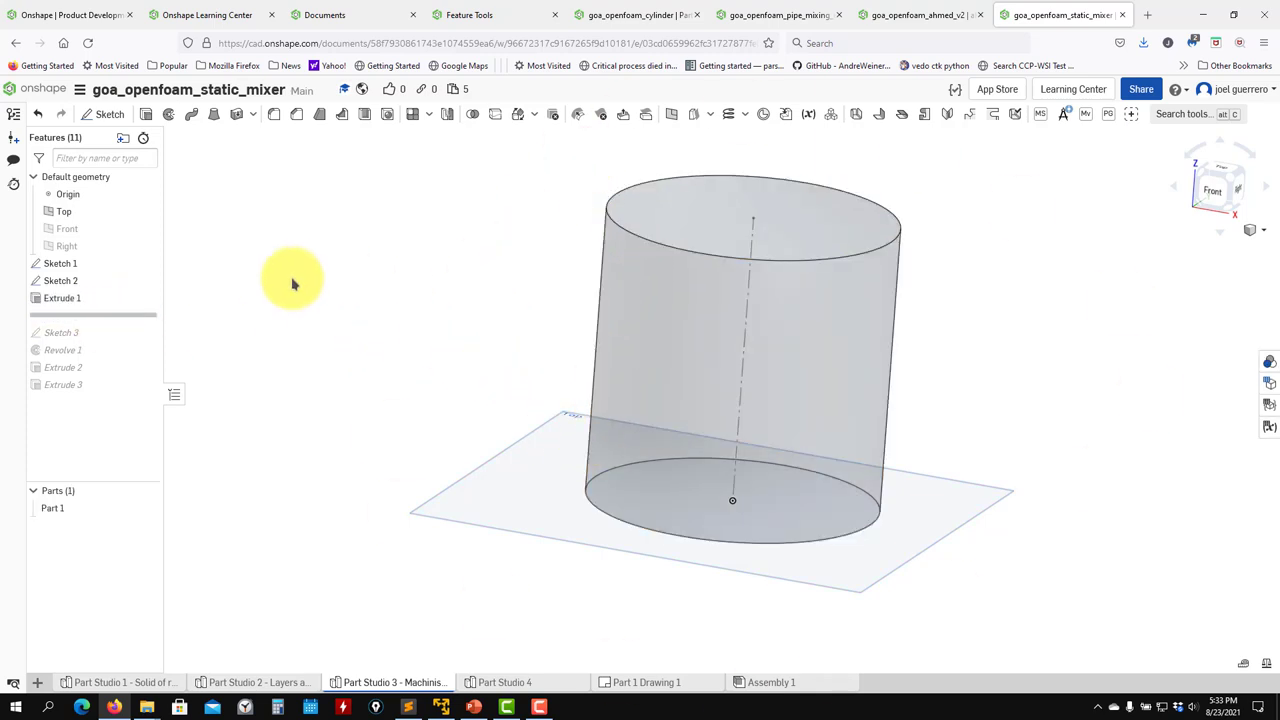
left_click_drag(128, 314, 135, 343)
Step forward through Sketch 3, the revolved funnel and outlet, and the side pipes.
mouse_move(757, 420)
right_mouse_down()
mouse_move(677, 437)
mouse_move(683, 465)
right_mouse_up()
left_click(662, 427)
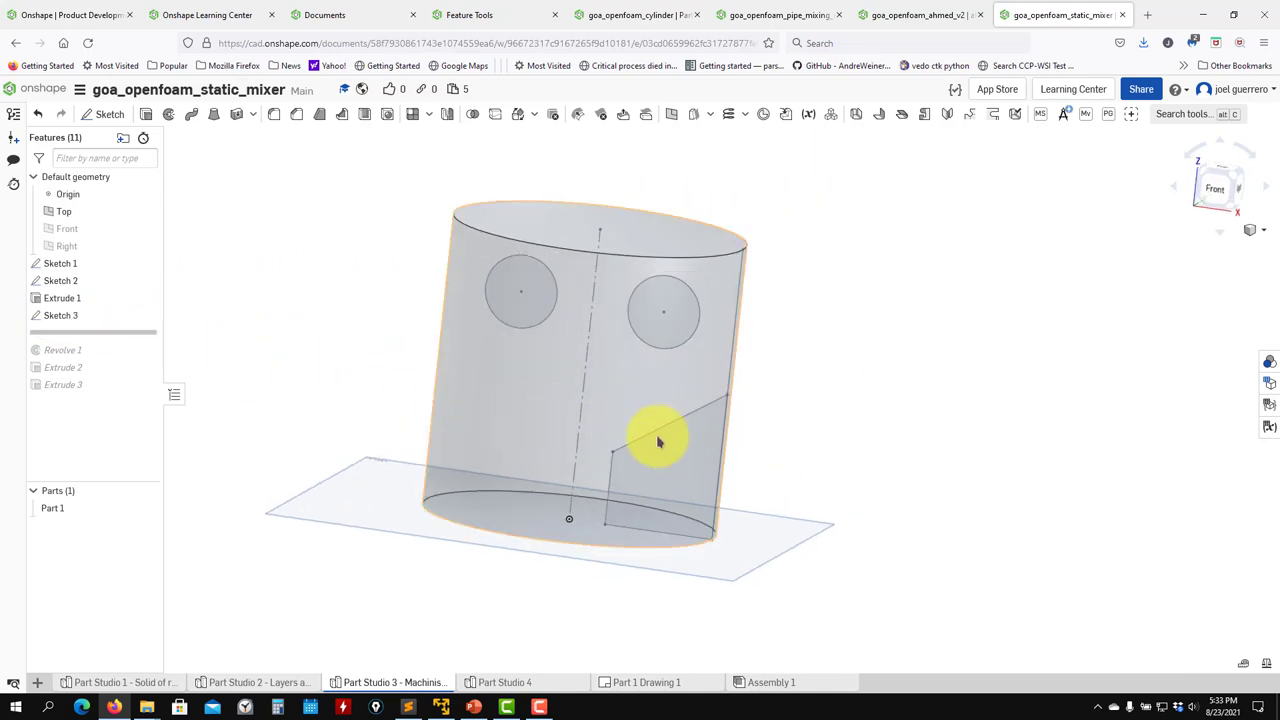
left_click_drag(126, 335, 94, 392)
right_click_drag(437, 386, 465, 492)
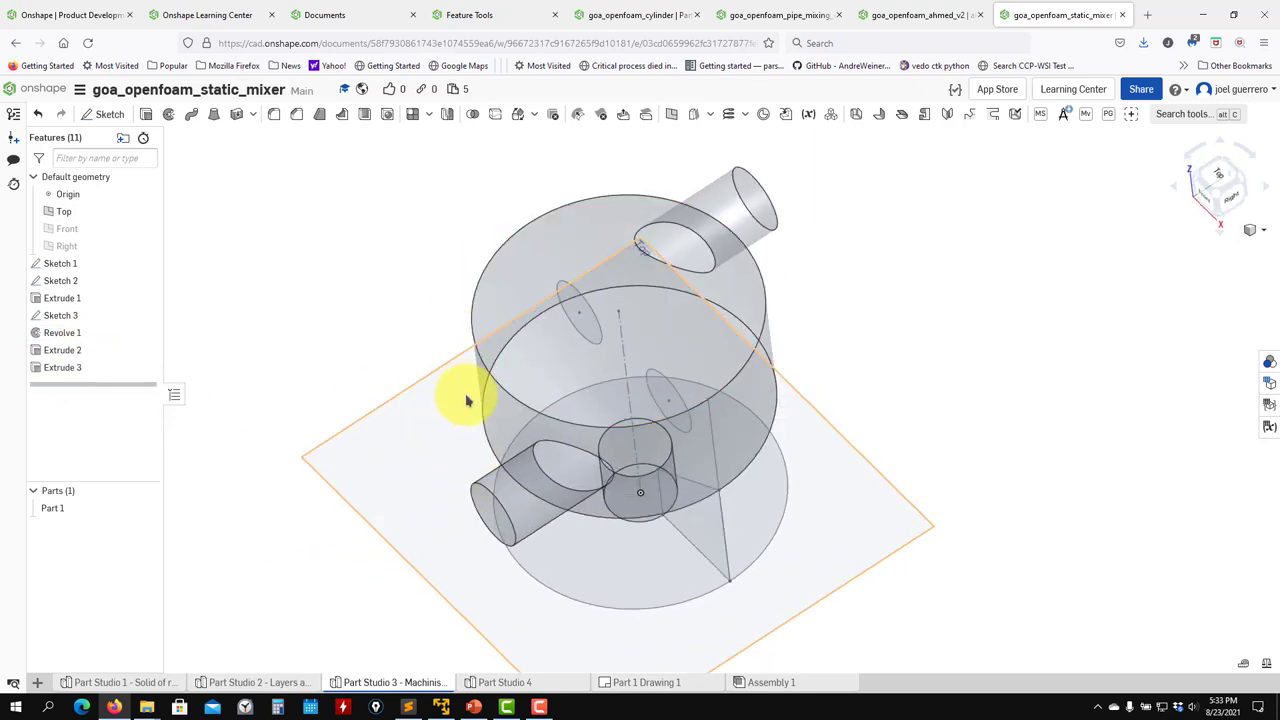
right_click_drag(503, 449, 820, 486)
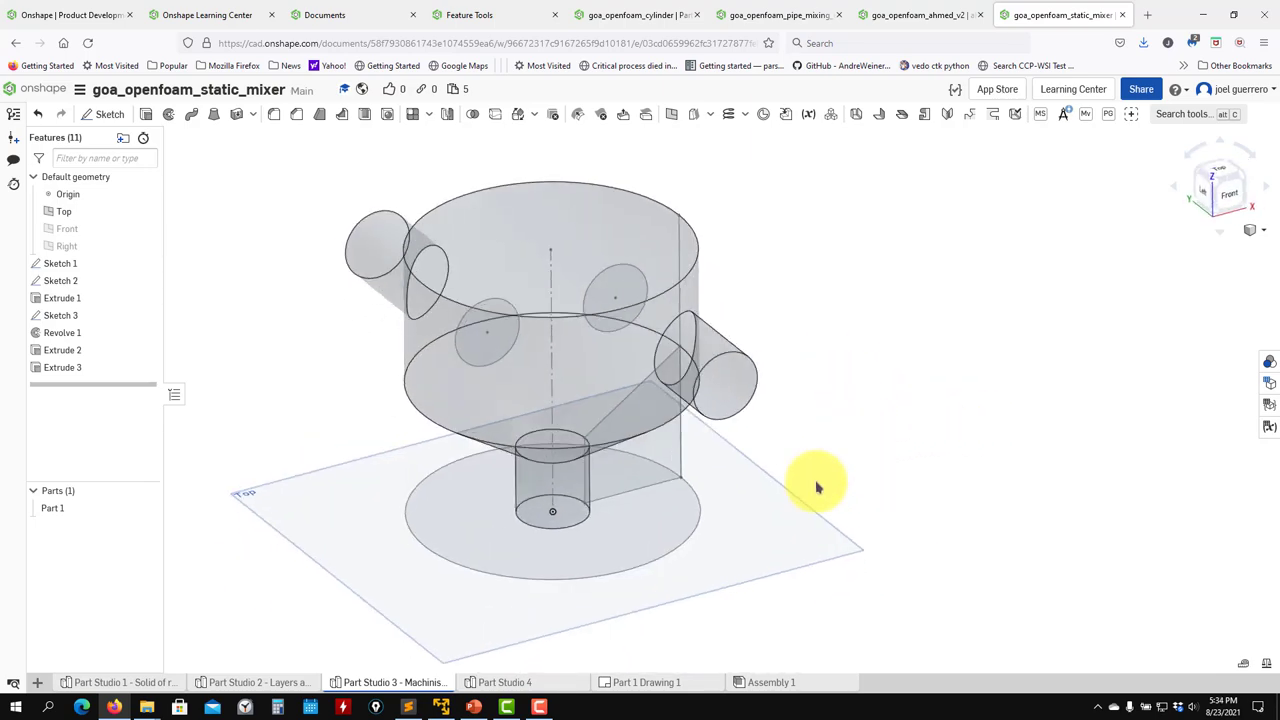
View Part Studio 4's three derived parts, then go back to Part Studio 1.
left_click(528, 678)
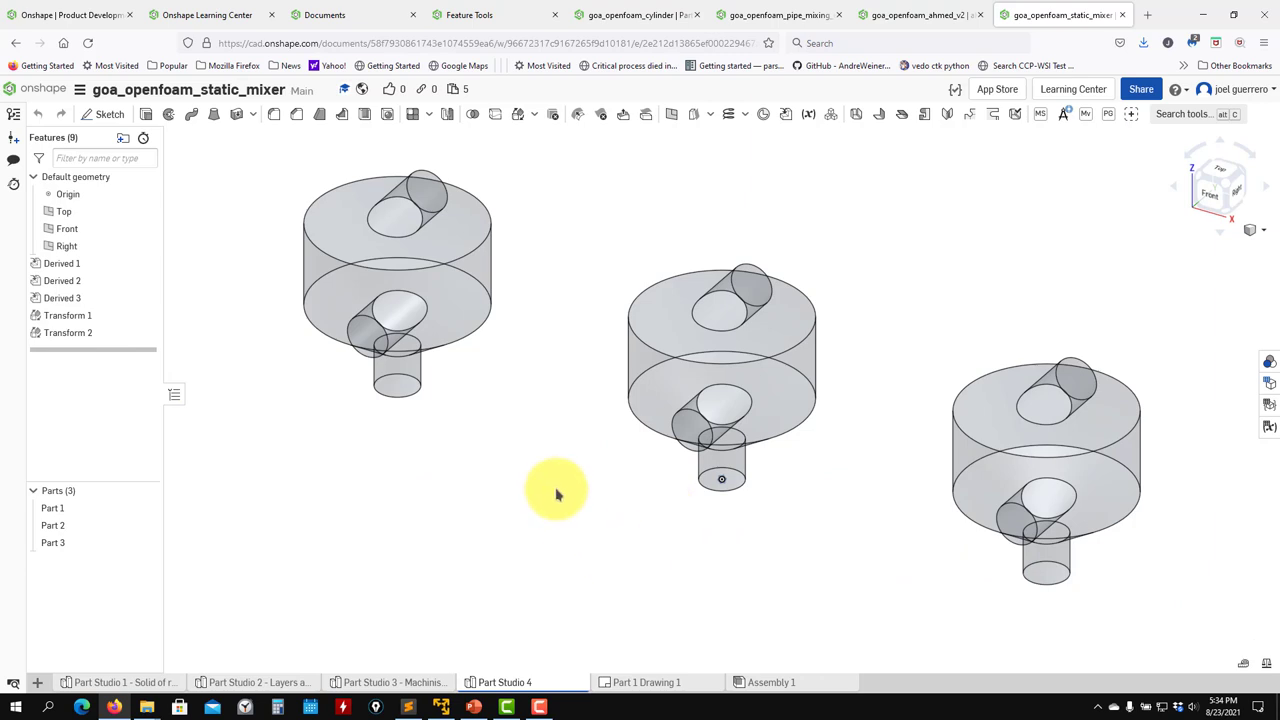
left_click(104, 682)
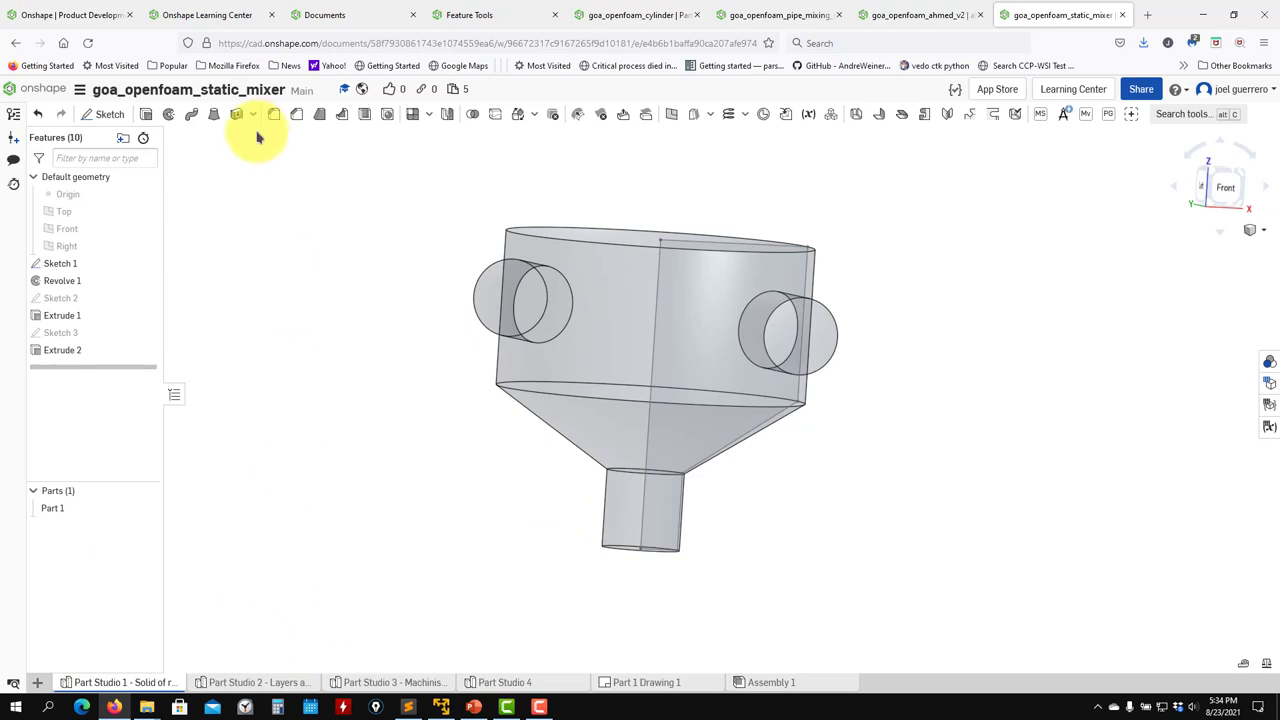
Create a new document called mixingtank1 and bring its empty Part Studio into view.
left_click(458, 14)
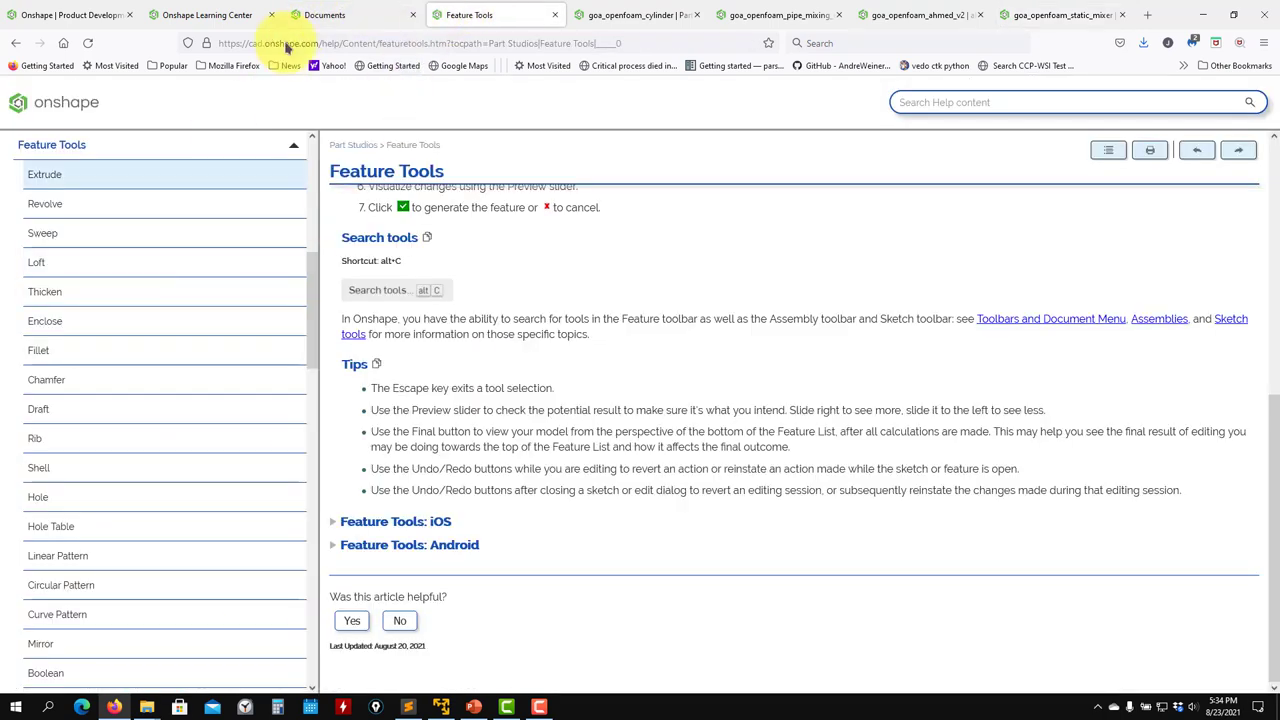
left_click(362, 14)
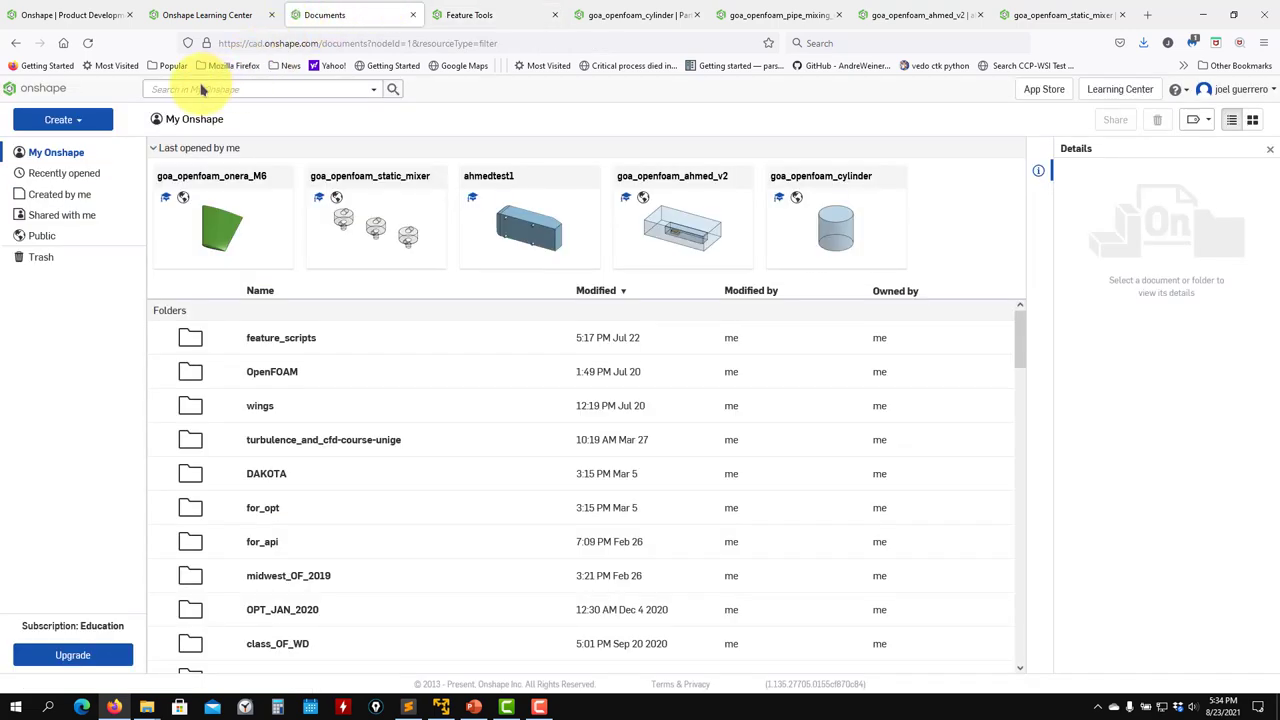
left_click(78, 125)
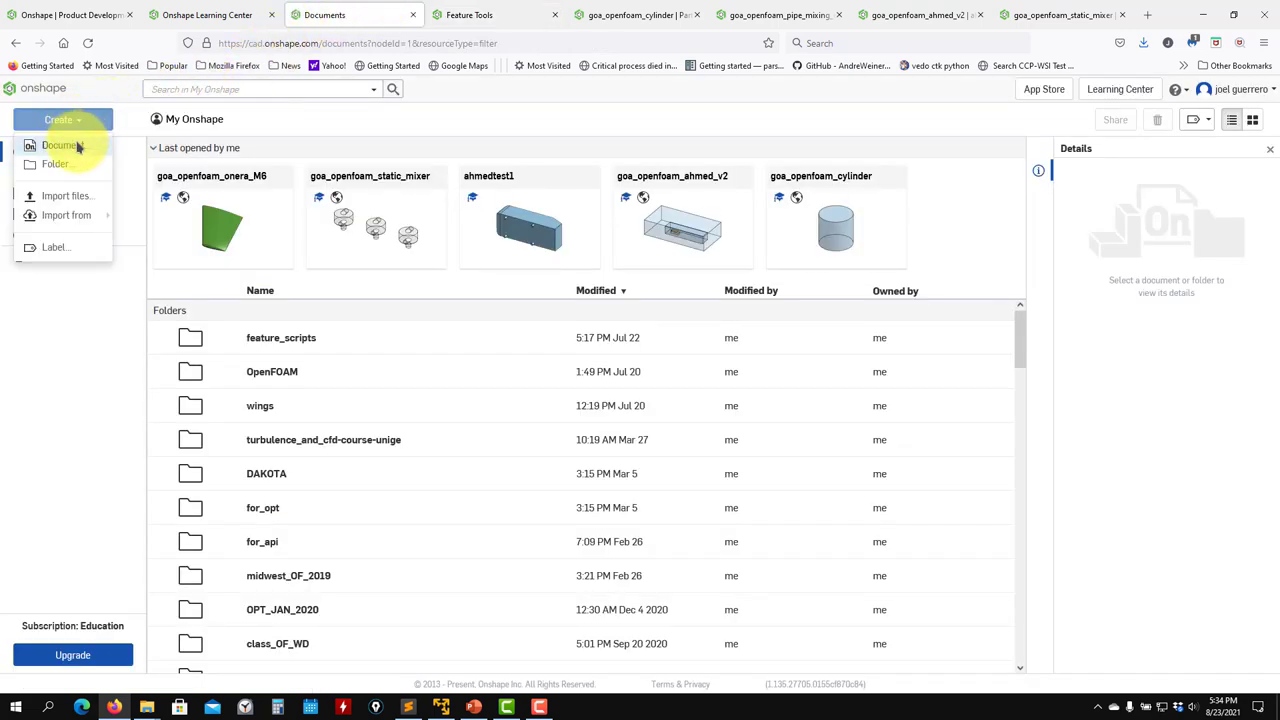
left_click(79, 146)
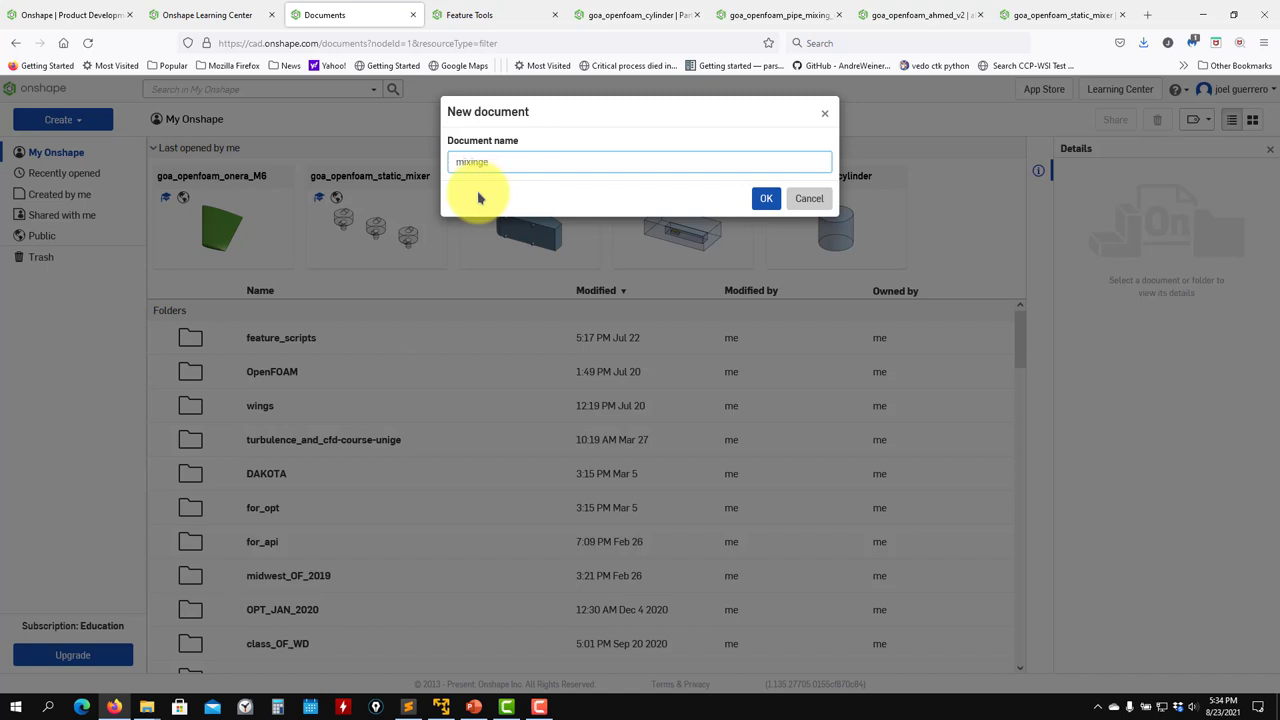
type("mixingtank1")
key("Return")
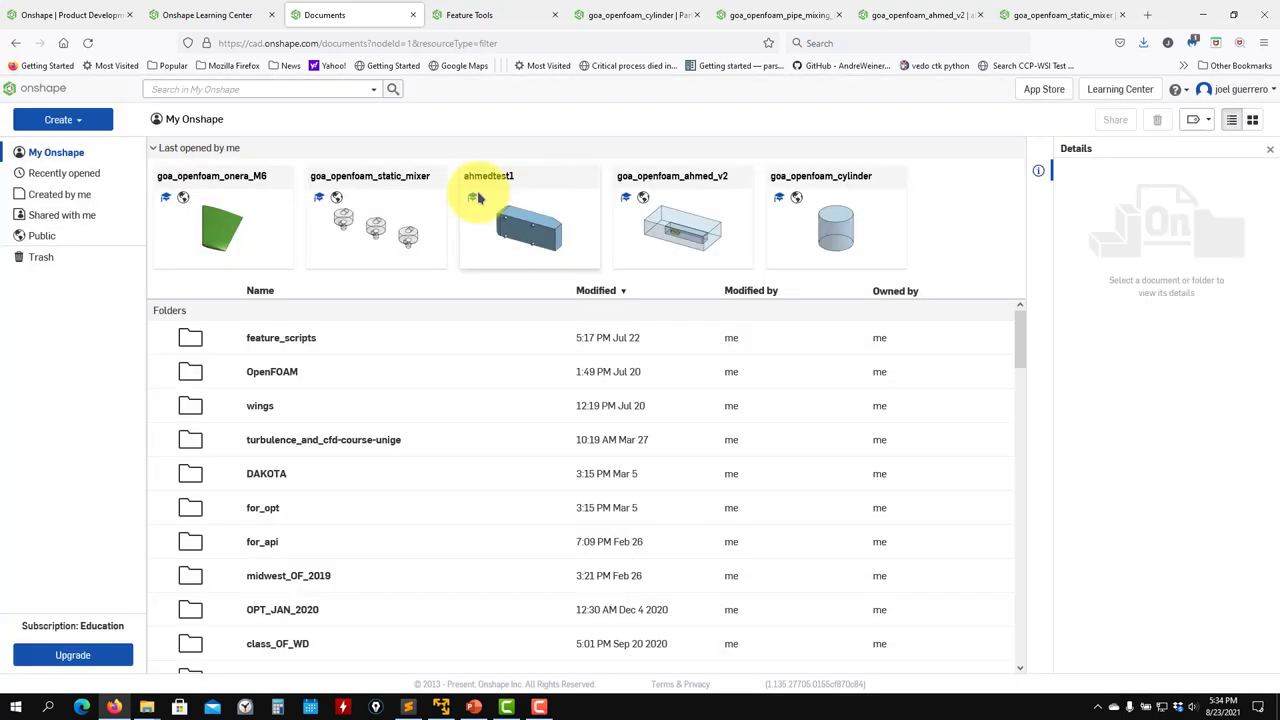
left_click(443, 708)
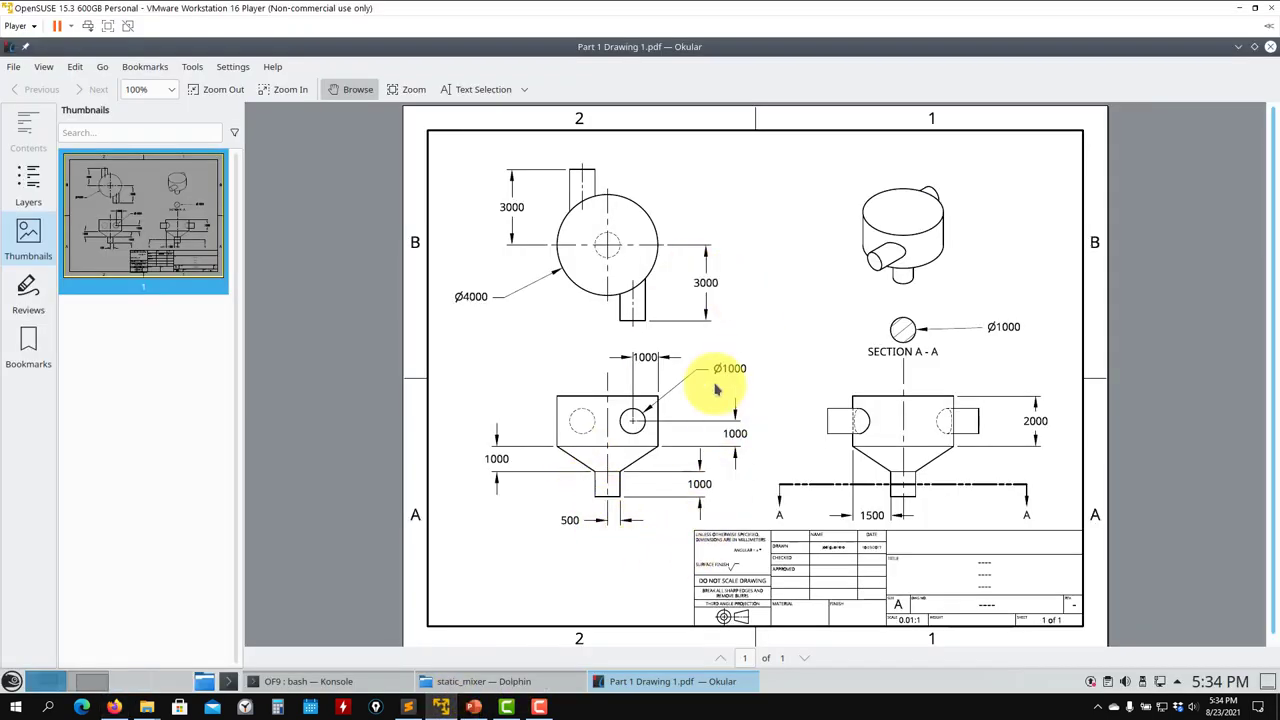
left_click(1240, 8)
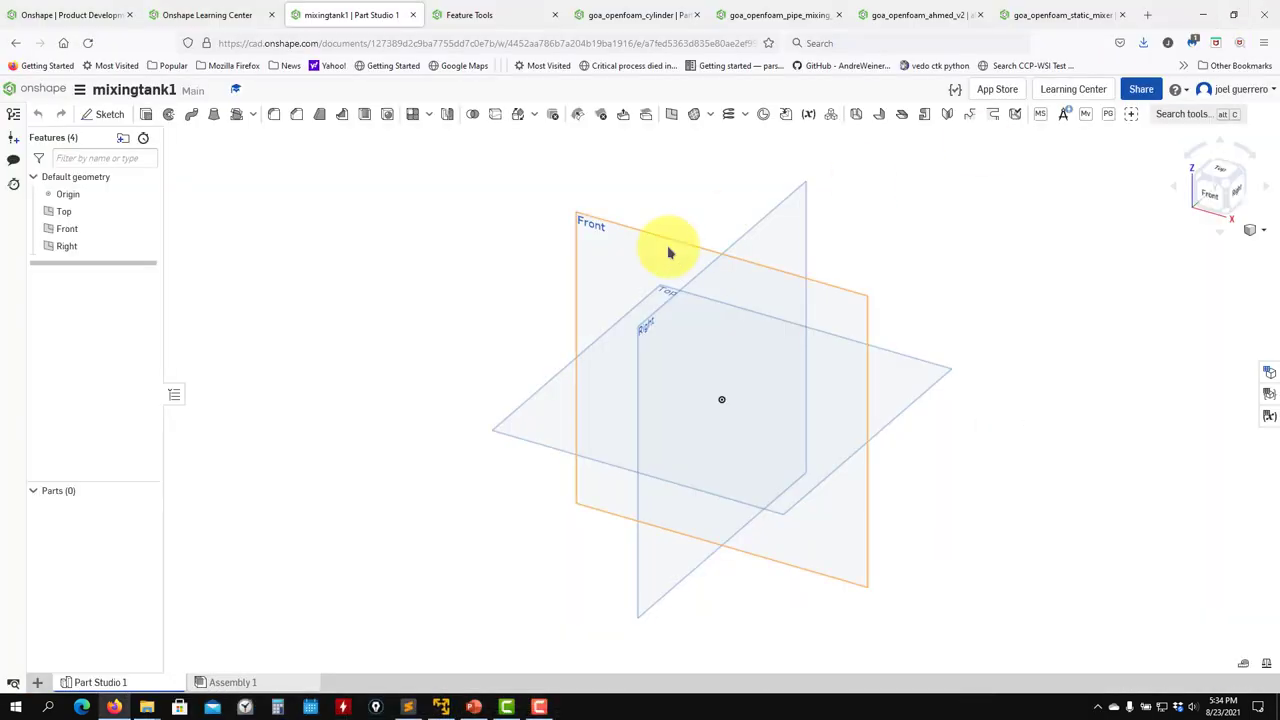
Start a sketch on the Front plane, viewed normal to it.
left_click(850, 304)
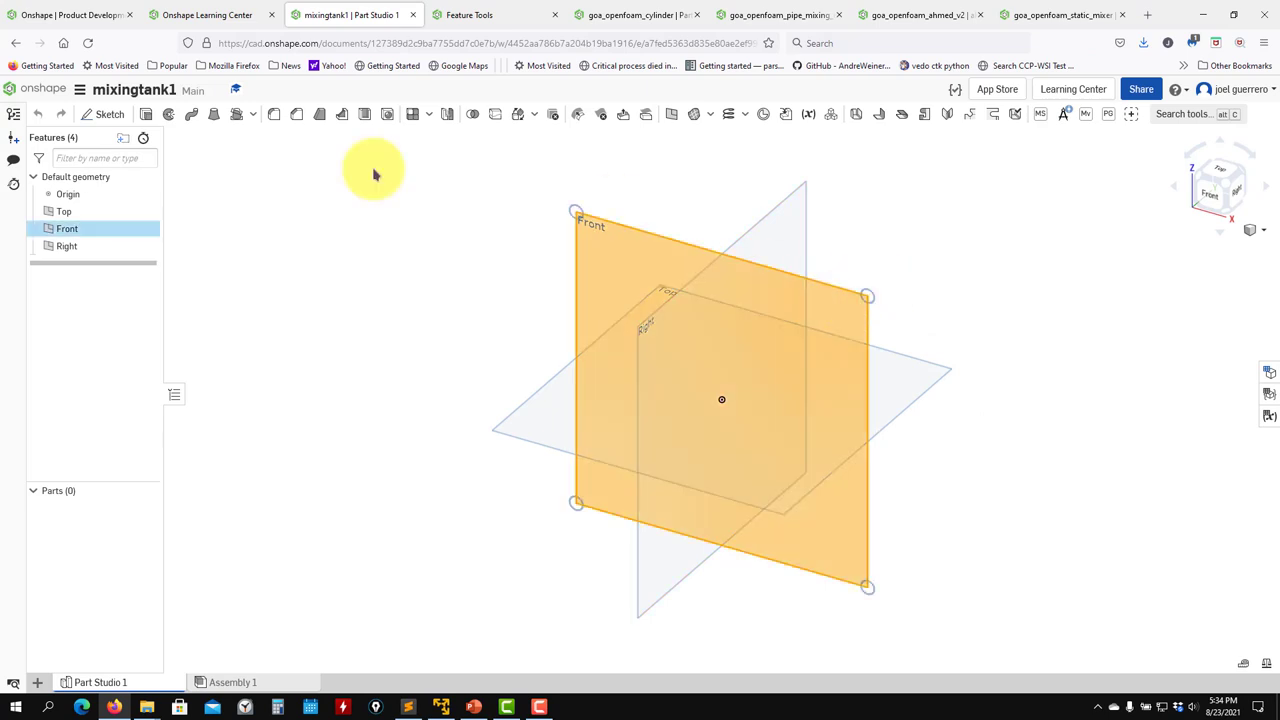
left_click(108, 114)
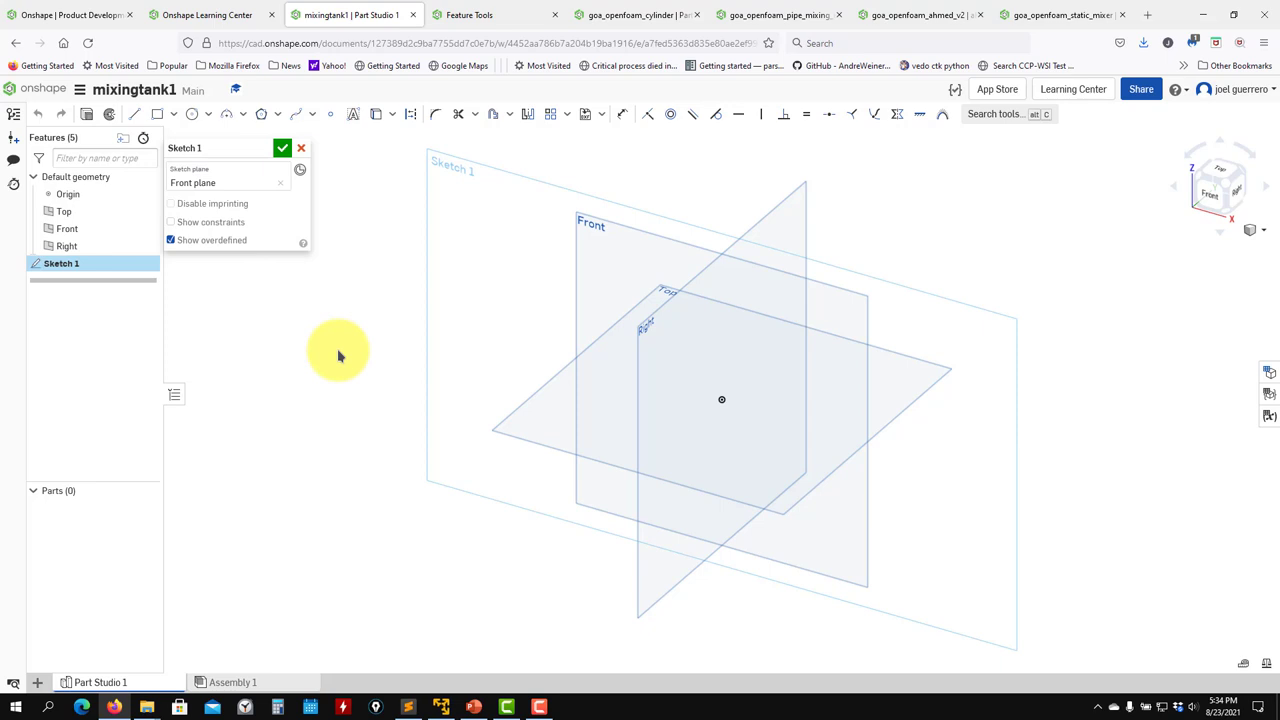
key("n")
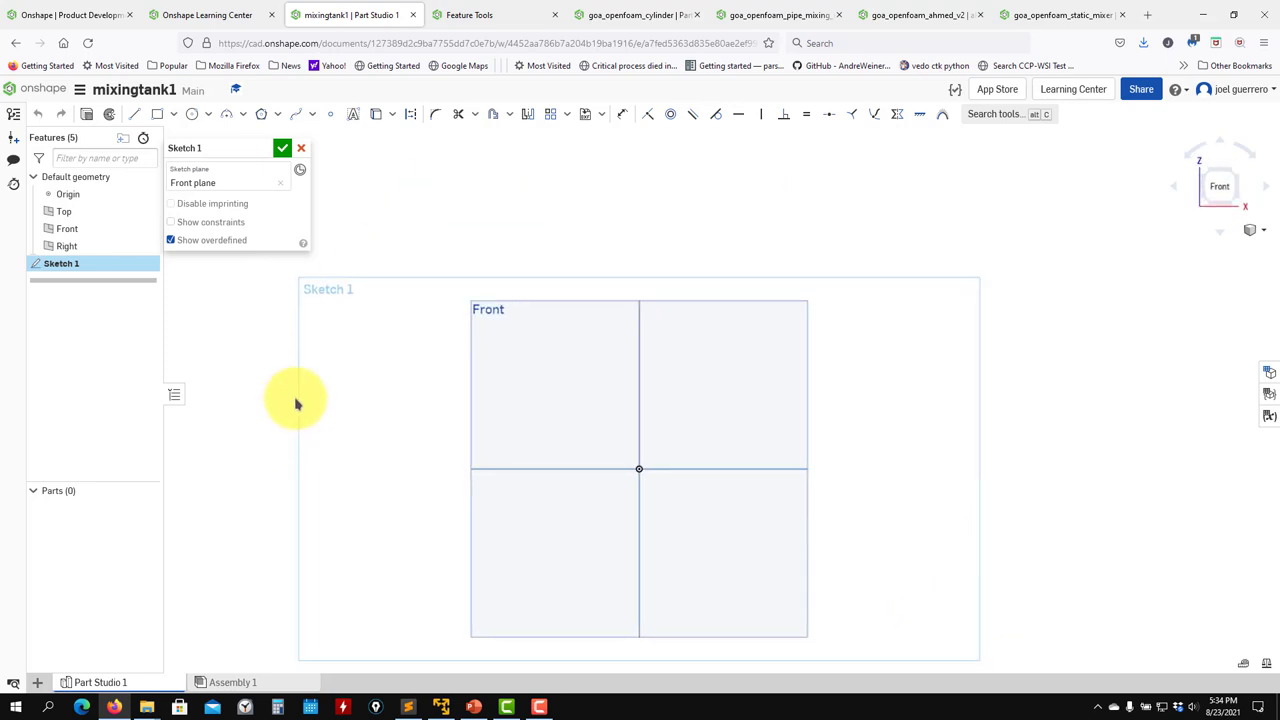
Draw a closed line profile from the origin: base, short wall, funnel diagonal, tall wall, top.
left_click(134, 114)
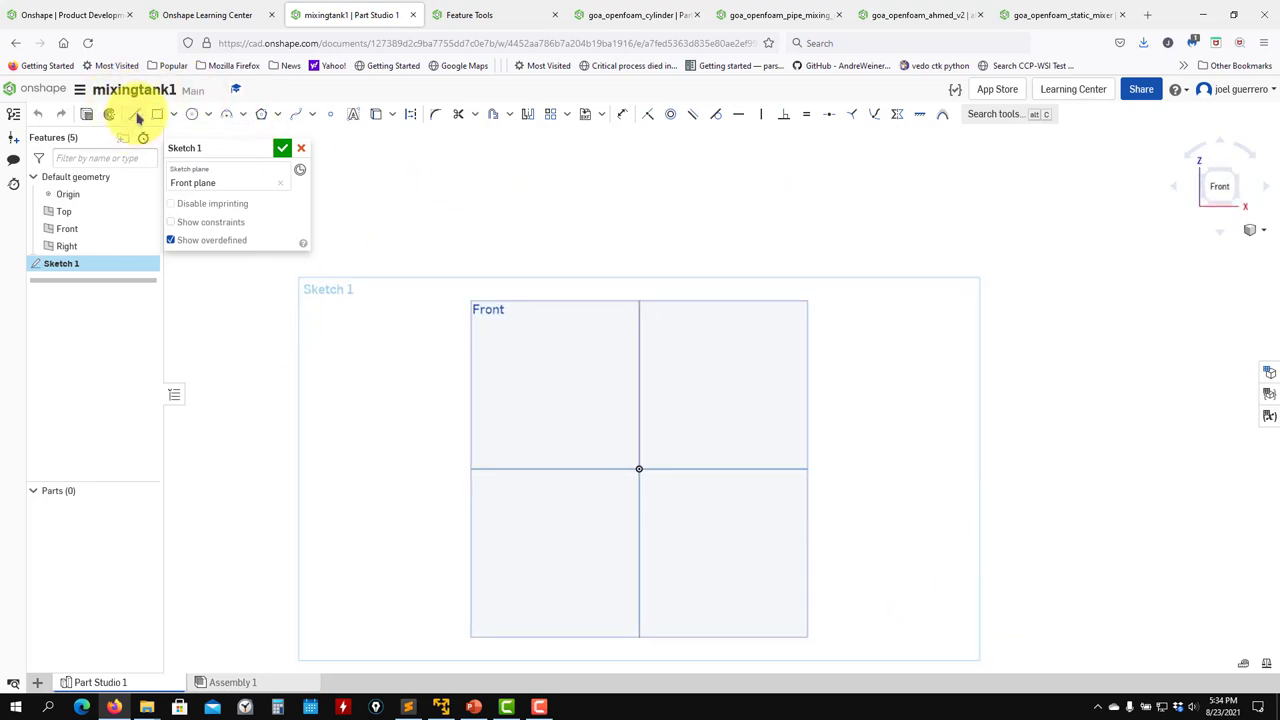
left_click(638, 469)
left_click(758, 469)
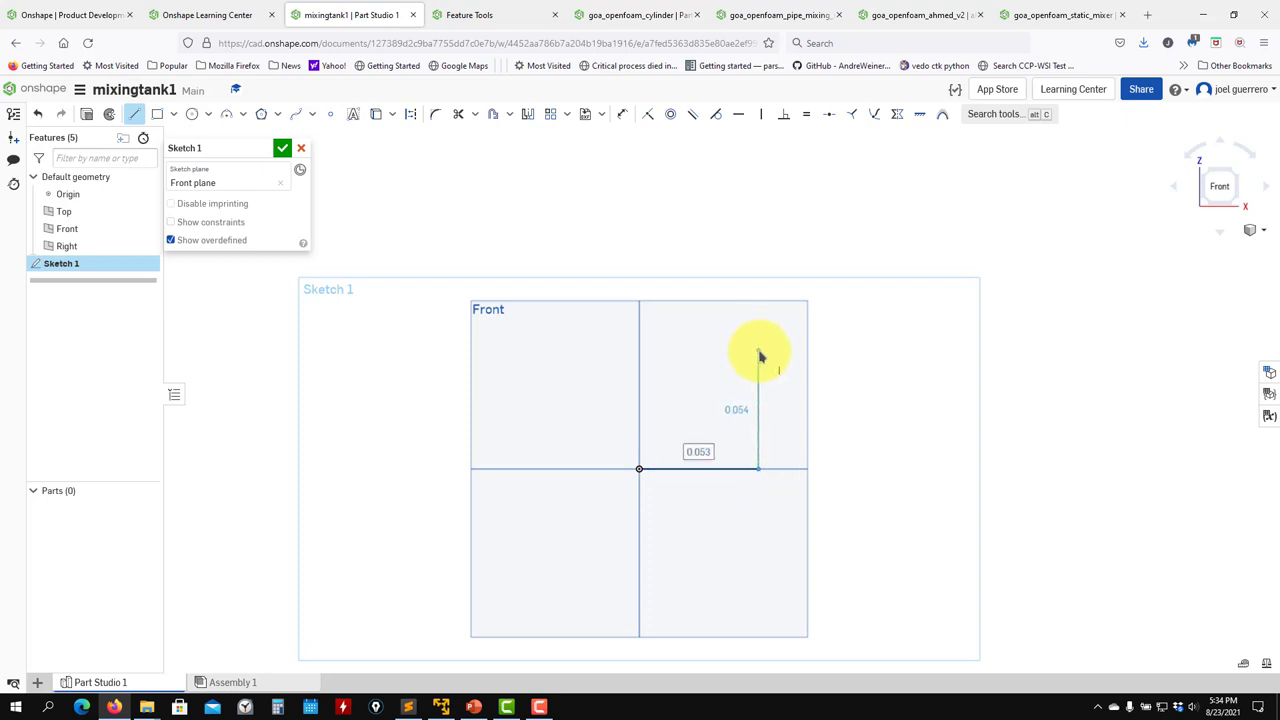
left_click(759, 352)
middle_click_drag(901, 212, 790, 350)
left_click(793, 362)
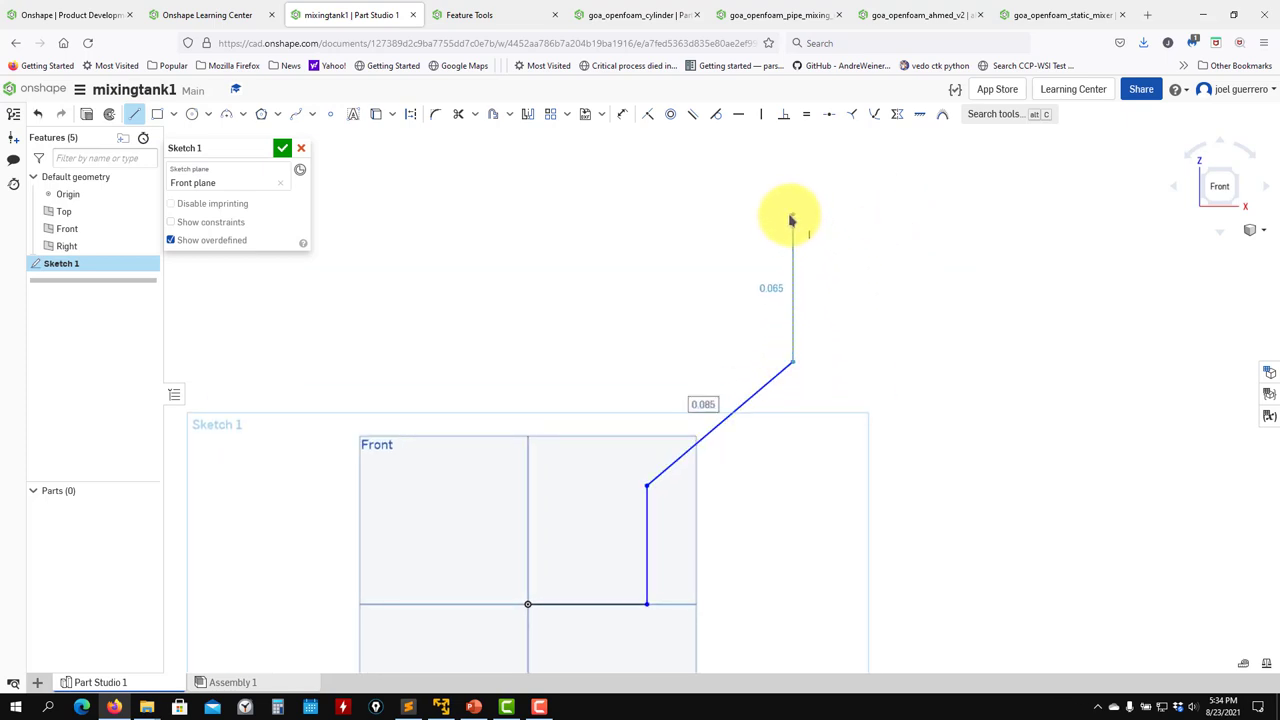
left_click(791, 216)
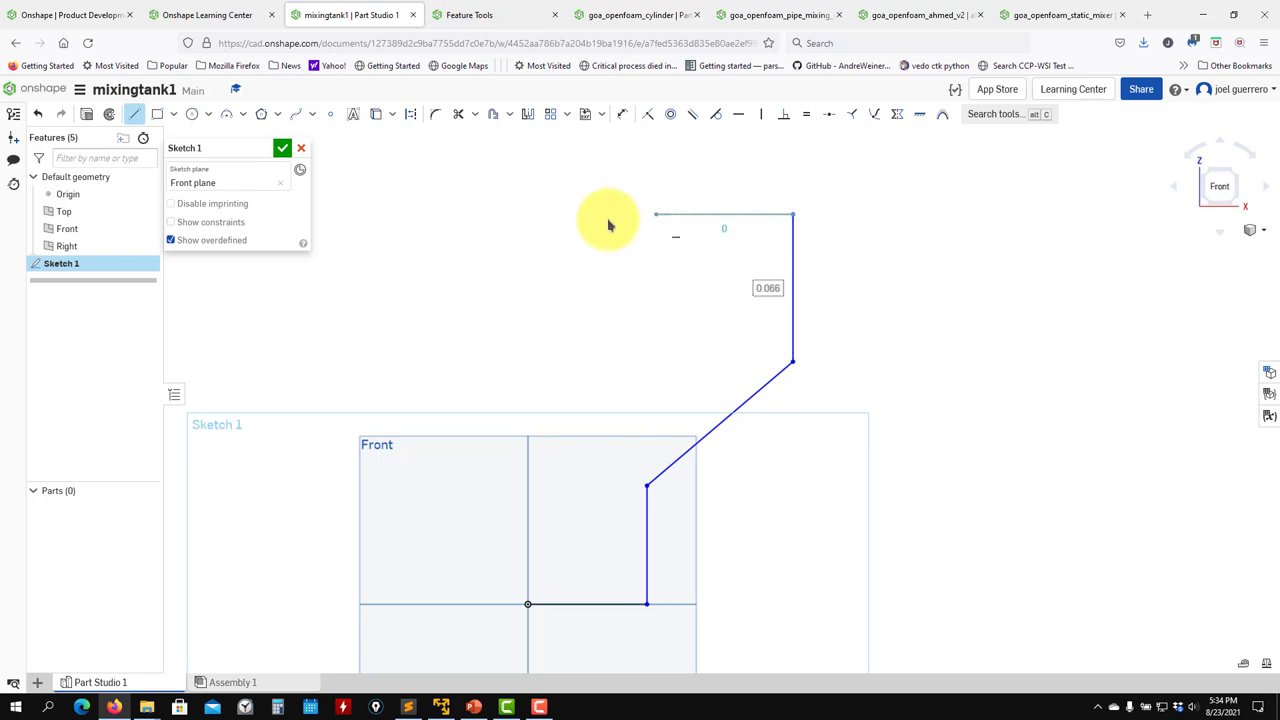
left_click(528, 214)
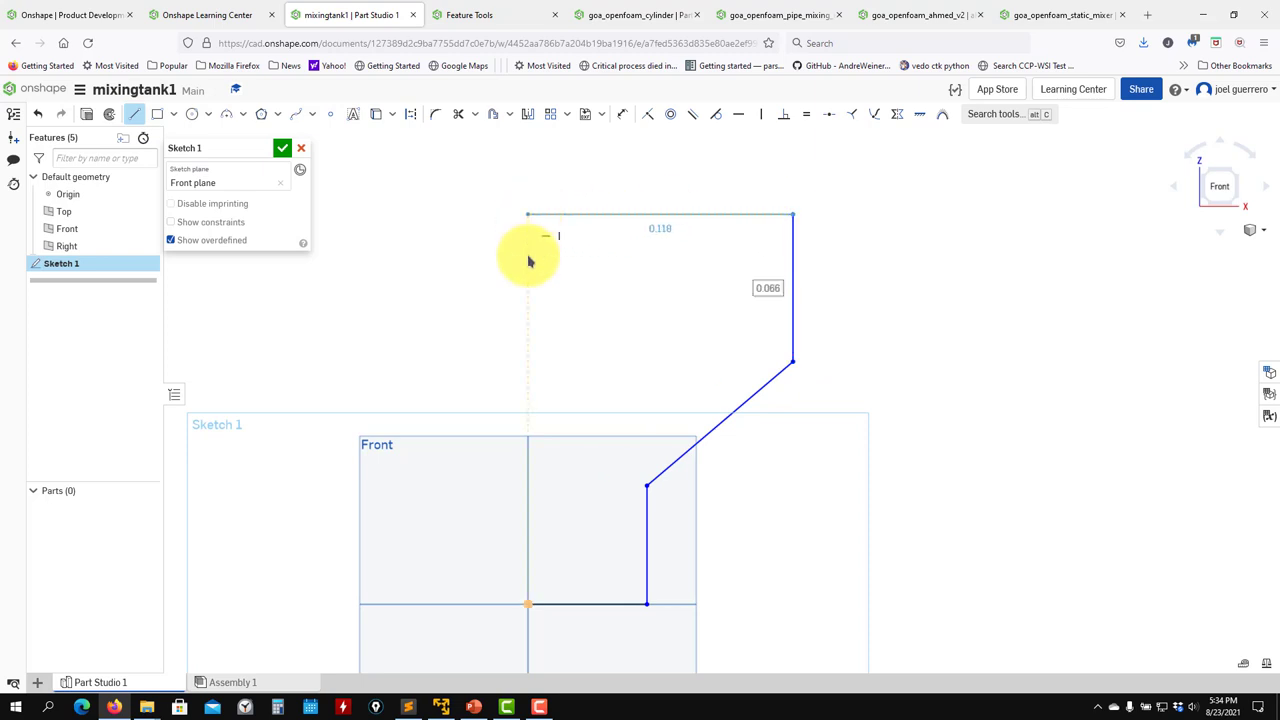
left_click(528, 605)
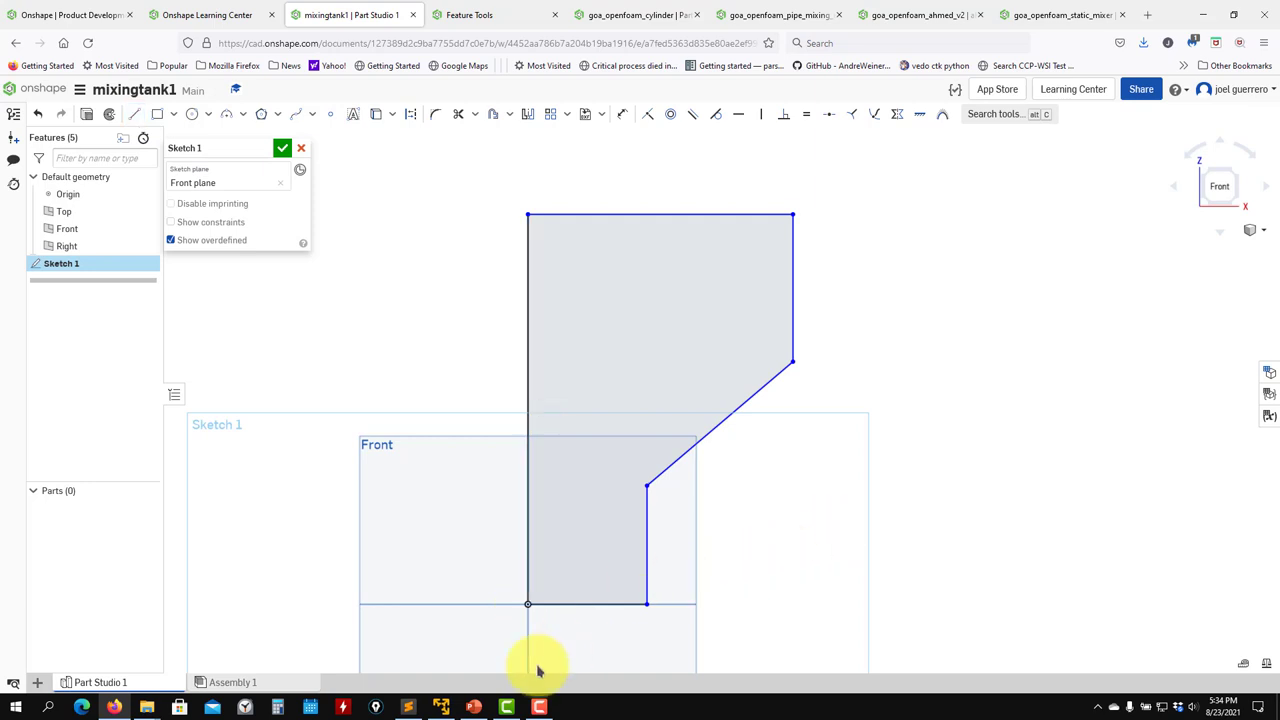
Bring up the reference drawing in the virtual machine.
left_click(114, 707)
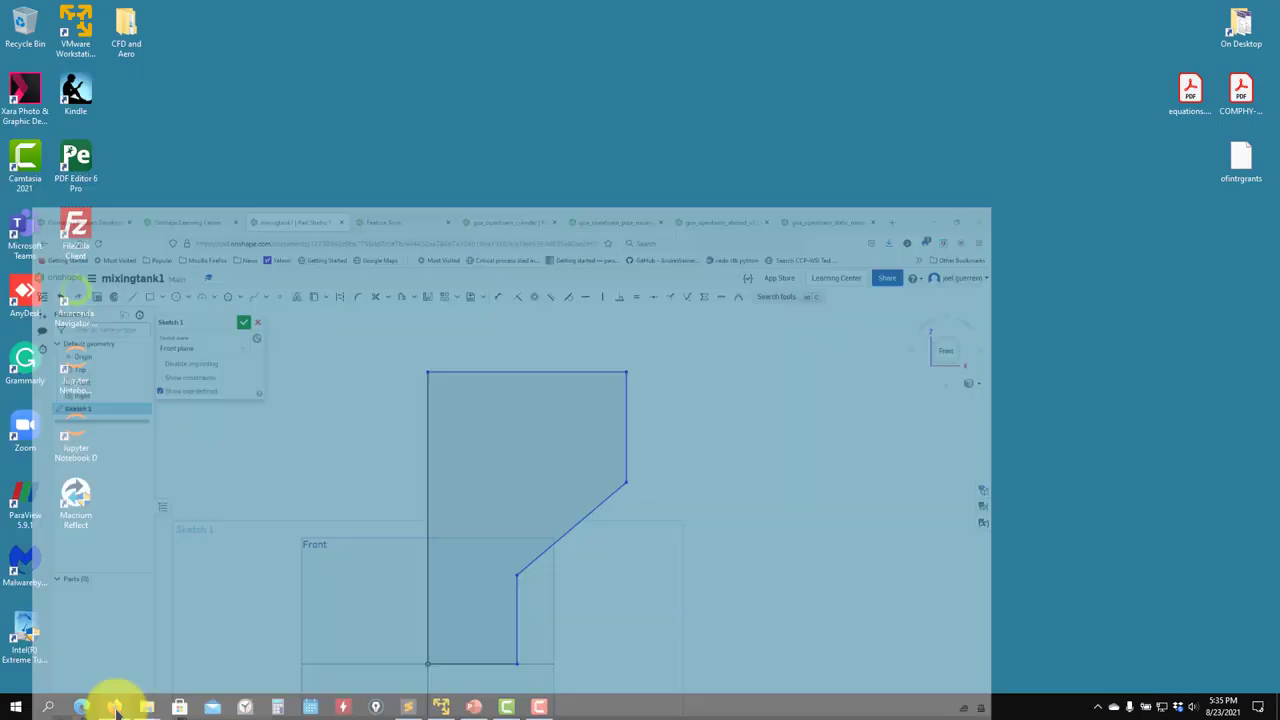
left_click(114, 707)
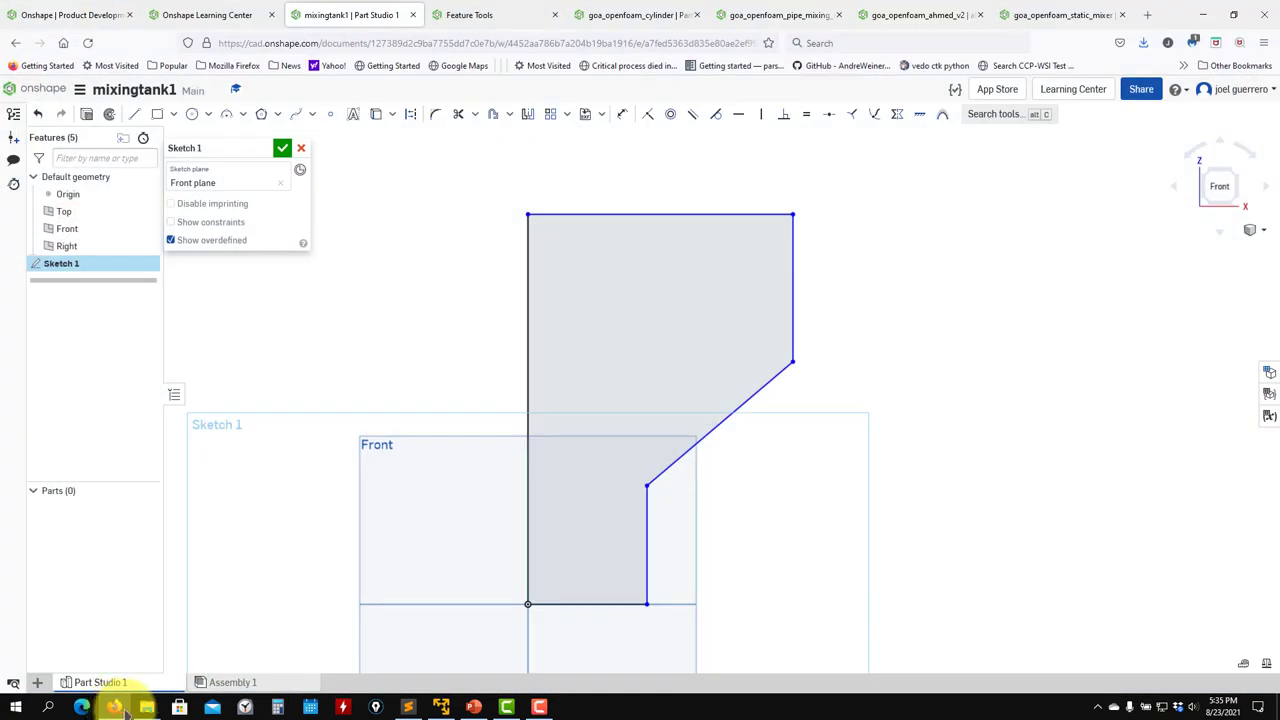
left_click(441, 707)
Dimension the profile's bottom edge to 0.5.
left_click(115, 707)
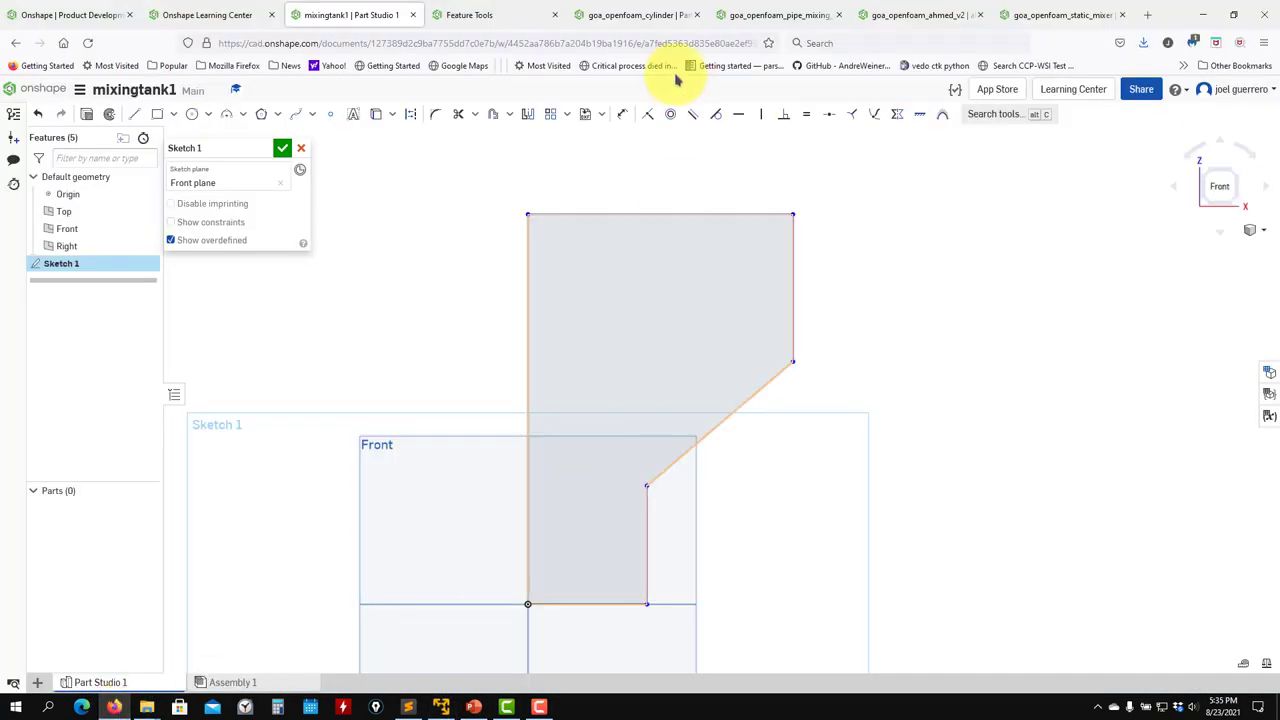
left_click(618, 114)
left_click(569, 605)
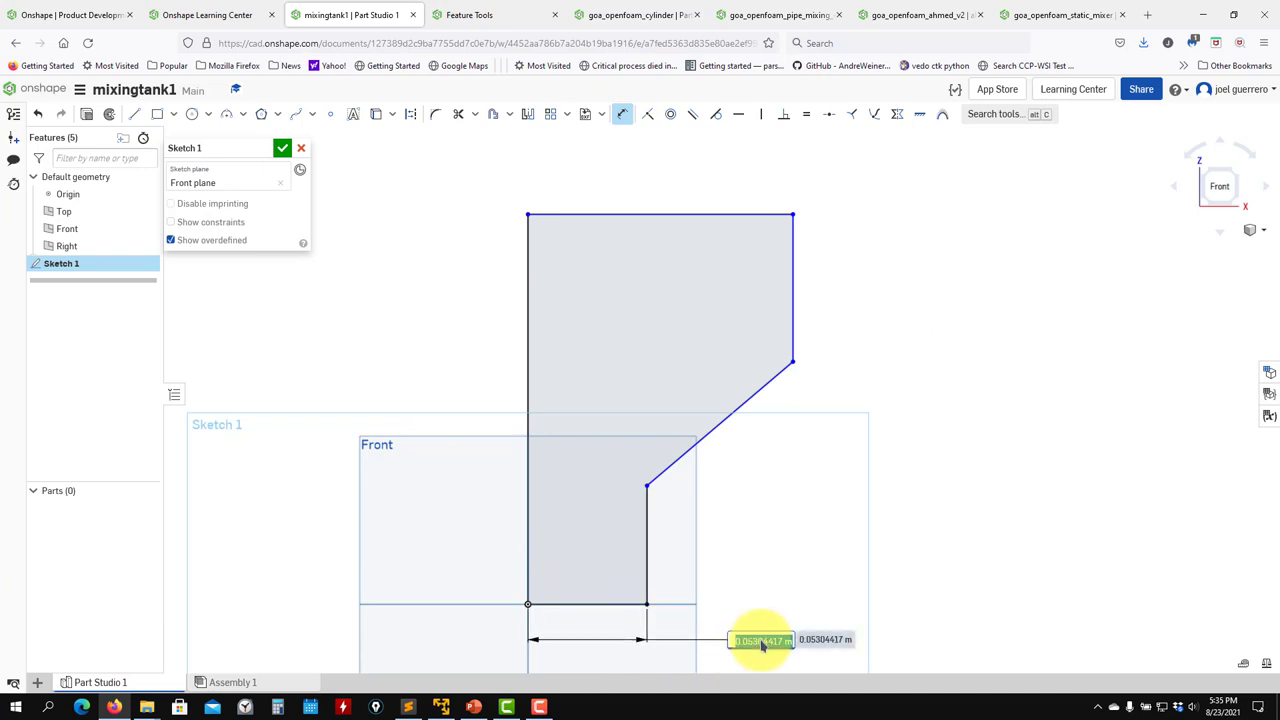
scroll(780, 620, "down", 3)
scroll(803, 594, "up", 6)
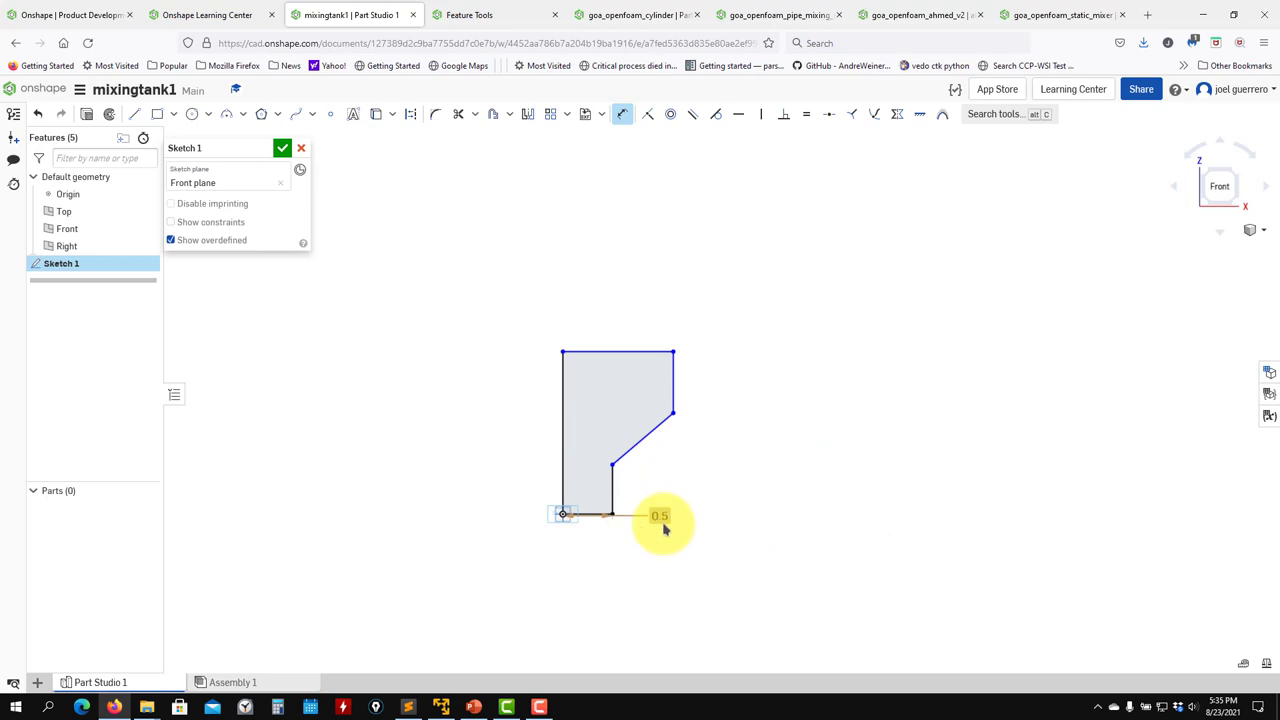
left_click(620, 553)
key("Return")
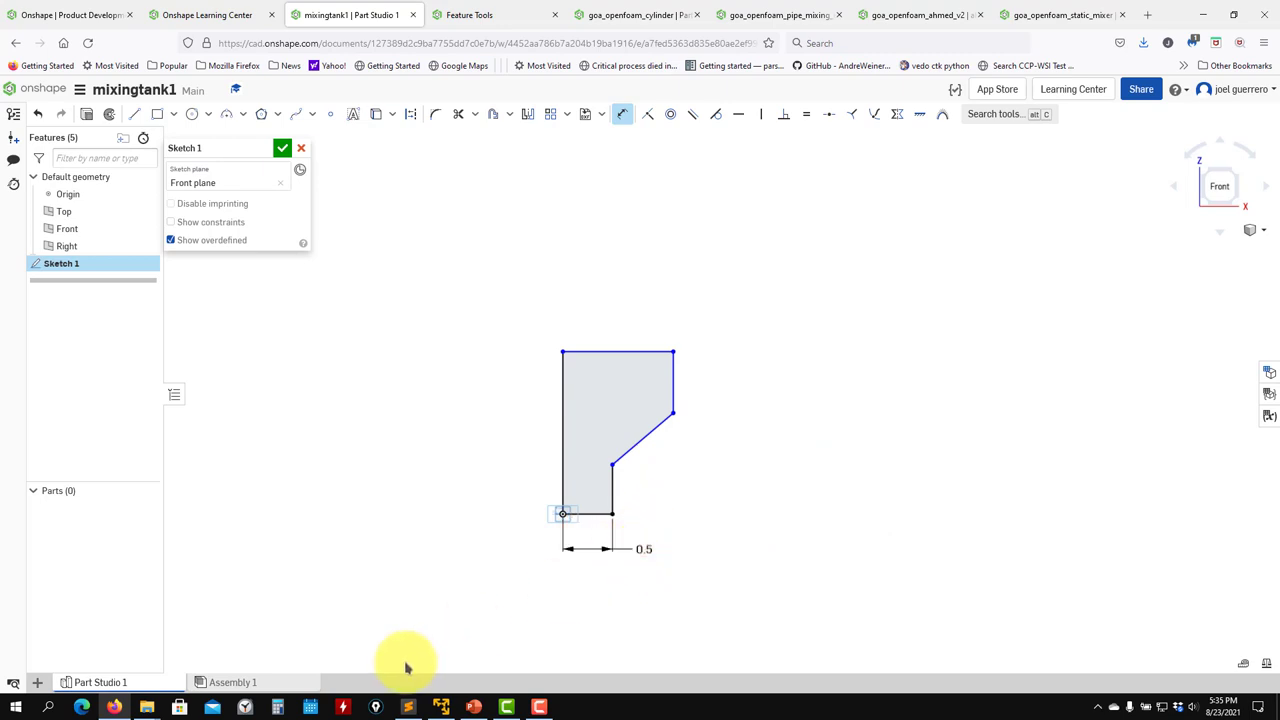
After checking the drawing, dimension the short vertical wall to 1.
left_click(116, 708)
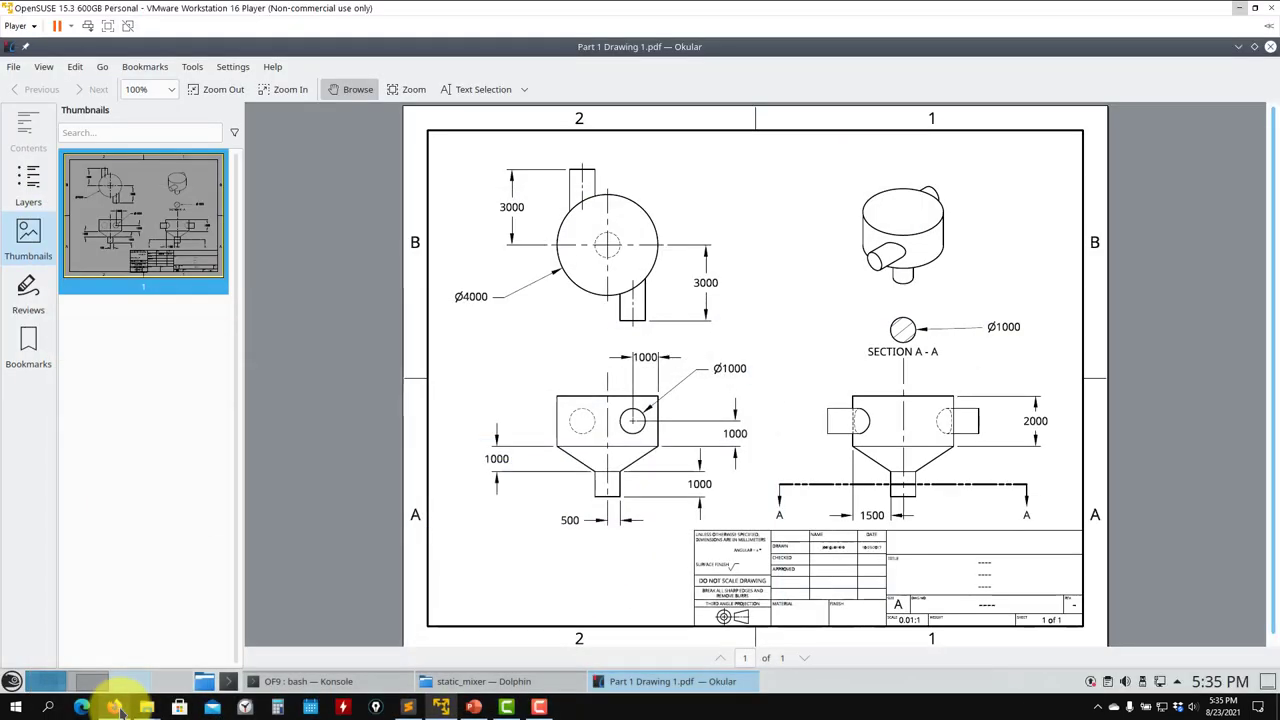
left_click(116, 708)
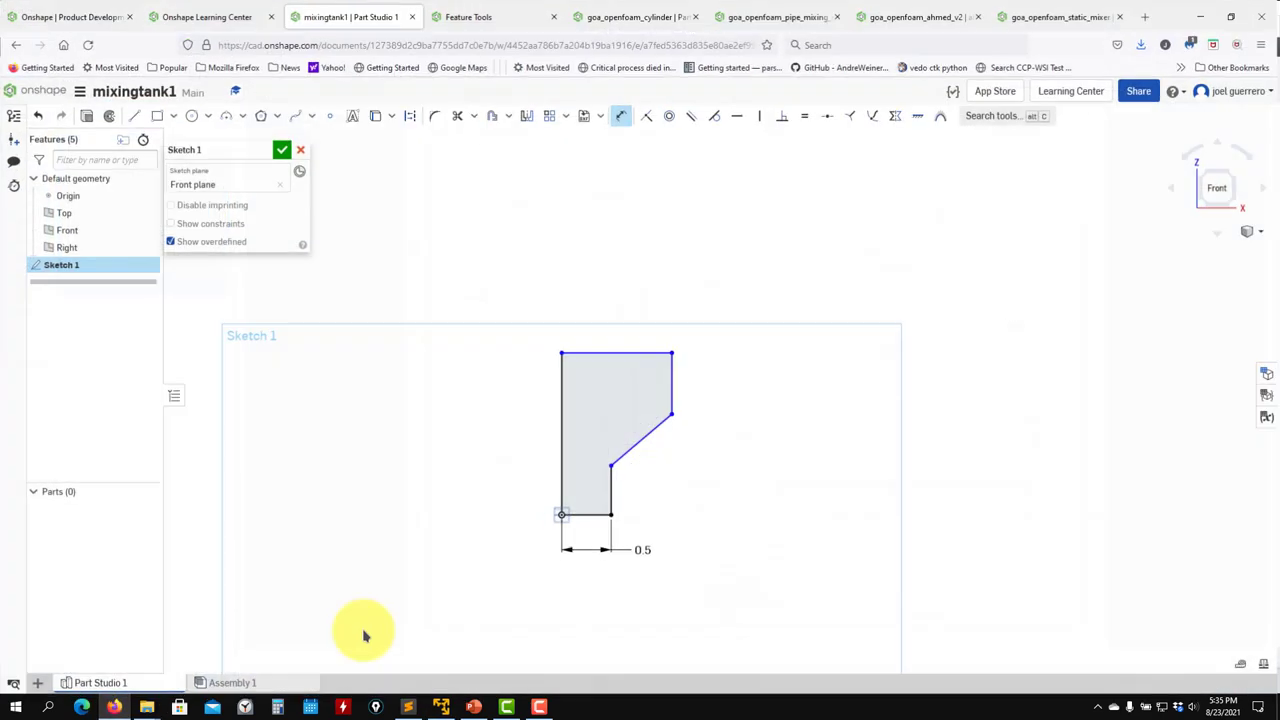
left_click(616, 497)
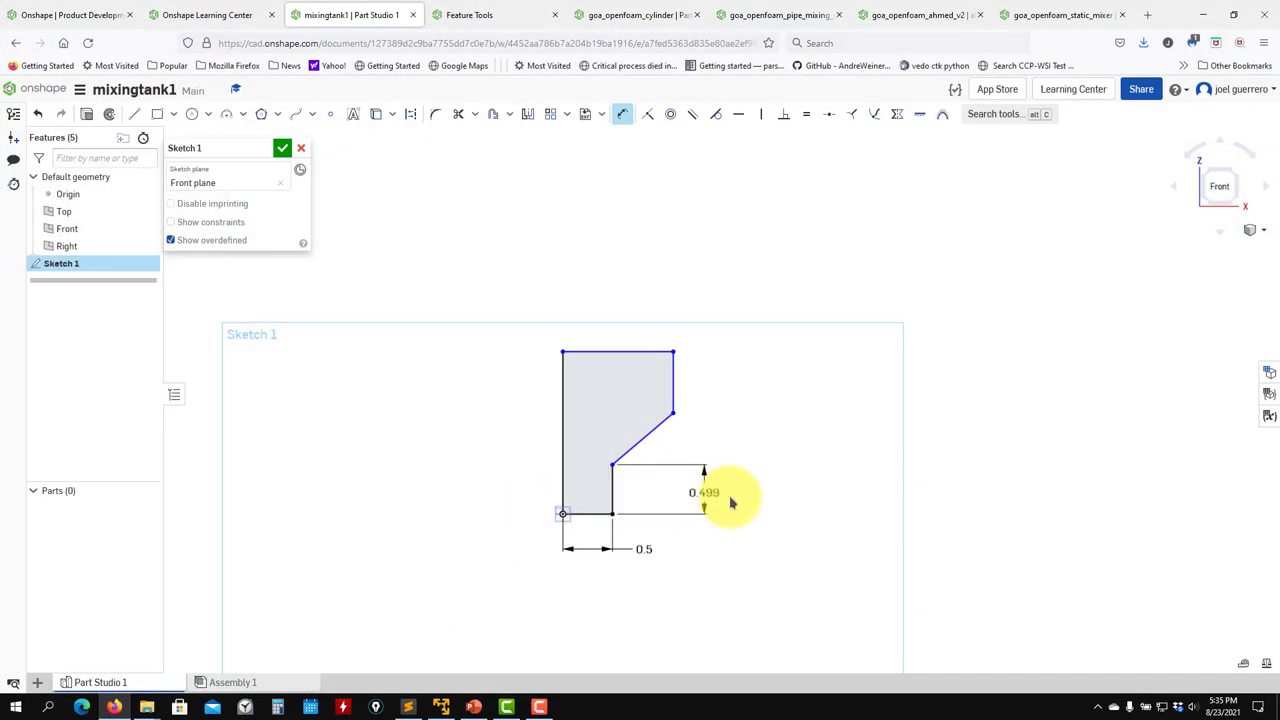
left_click(745, 500)
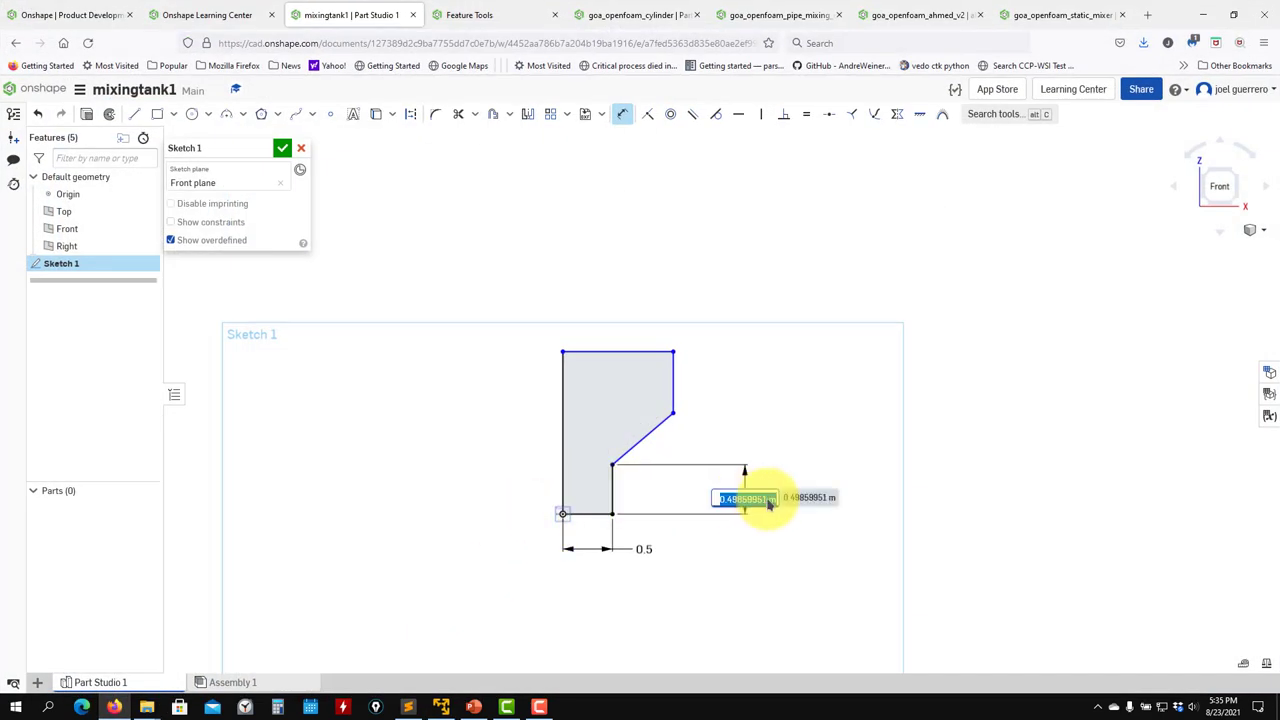
type("1")
key("Return")
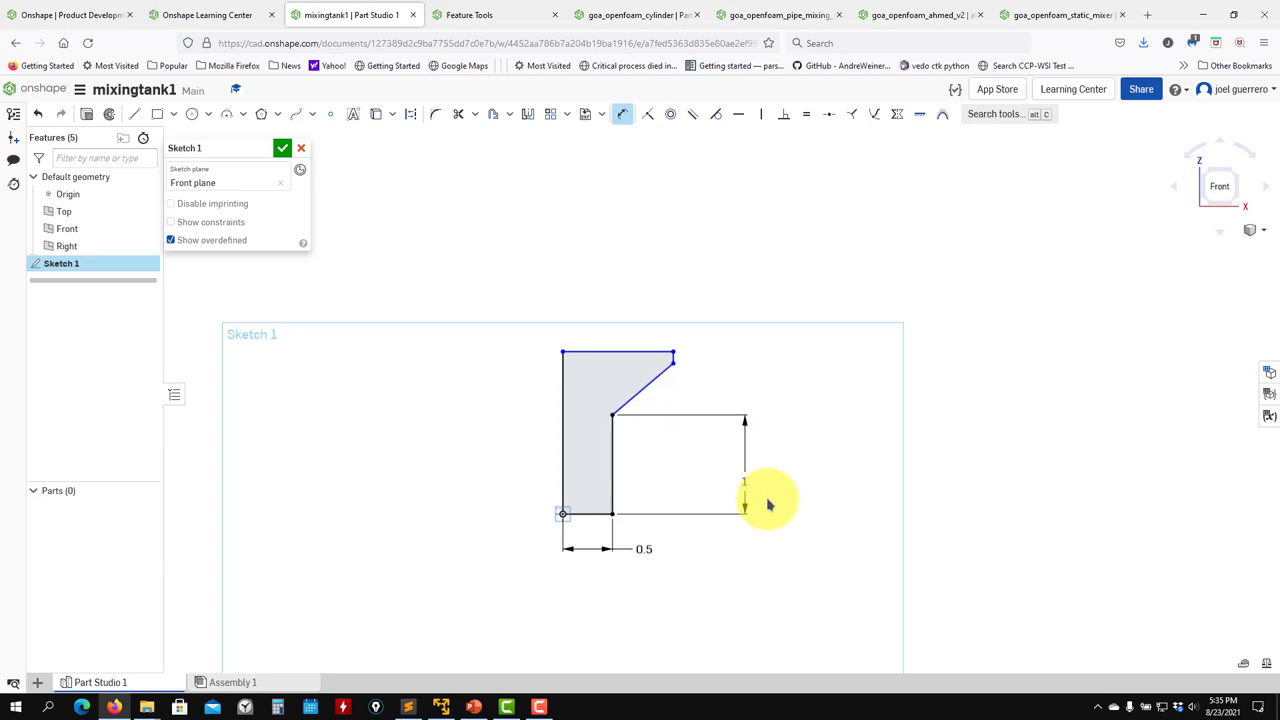
Dimension the tall vertical wall to 2, then look at the reference drawing.
left_click(116, 708)
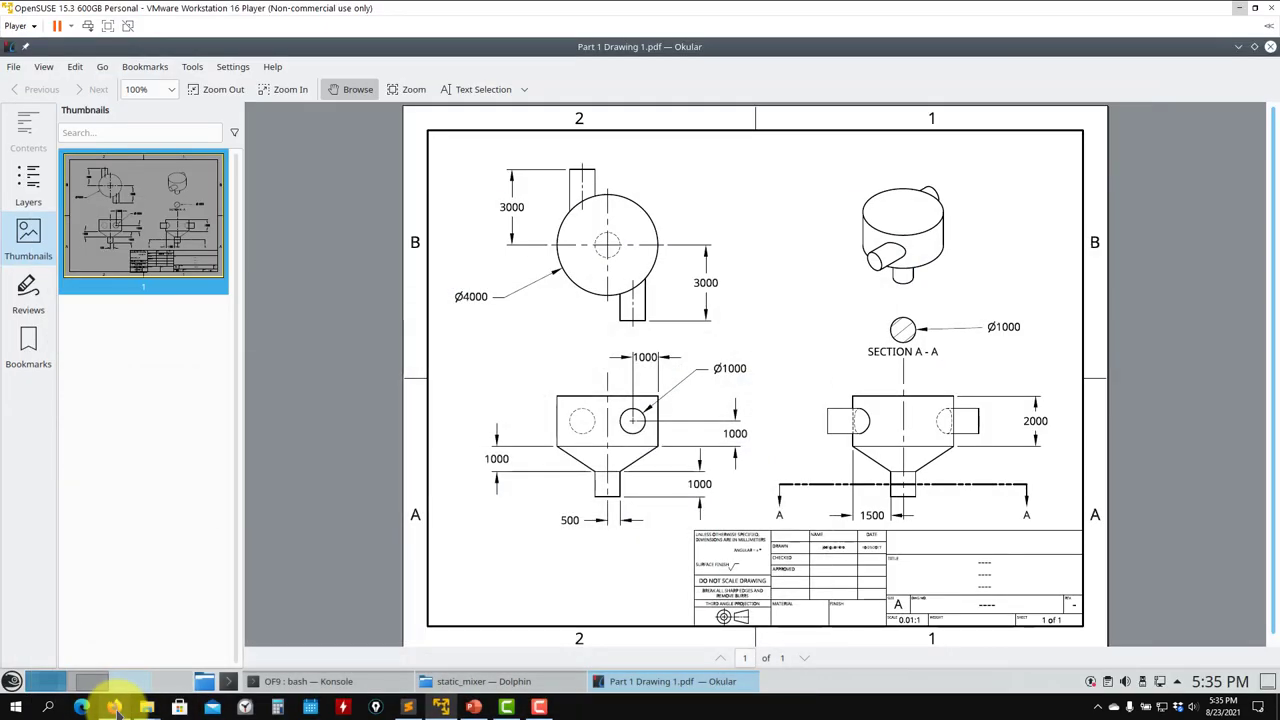
left_click(116, 708)
scroll(680, 360, "up", 2)
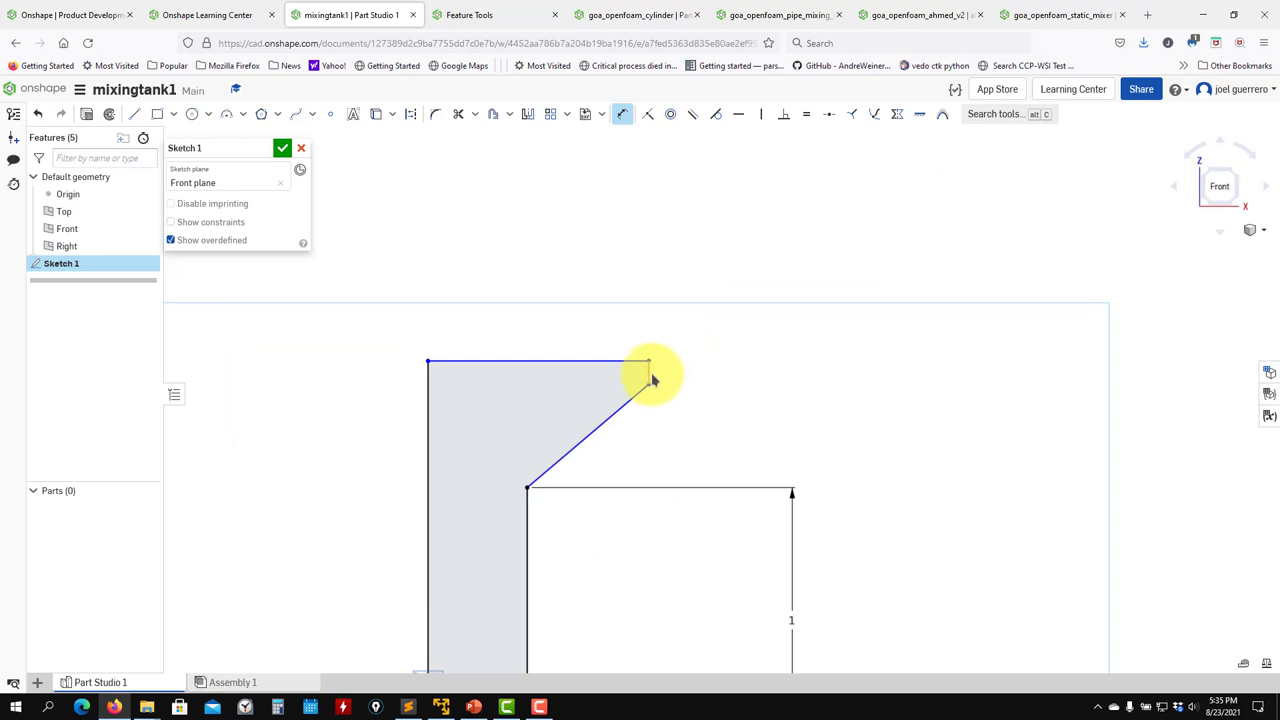
left_click(650, 377)
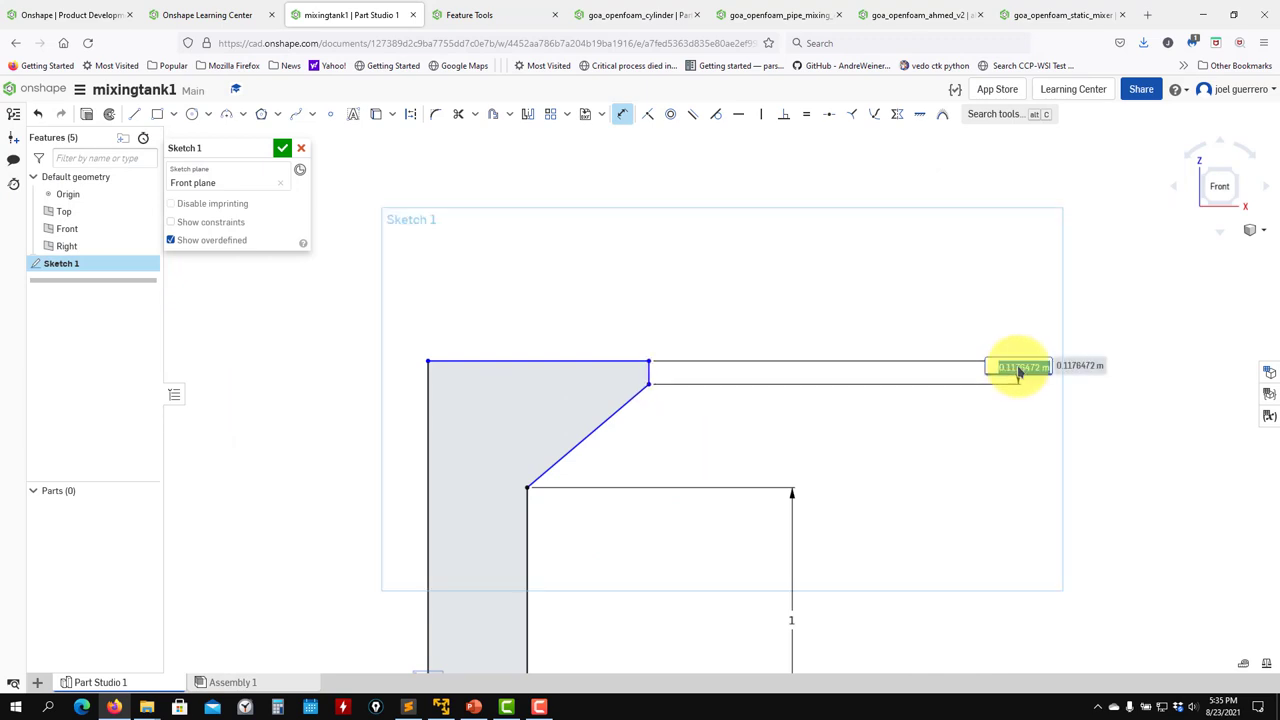
type("2")
key("Return")
scroll(1014, 368, "down", 3)
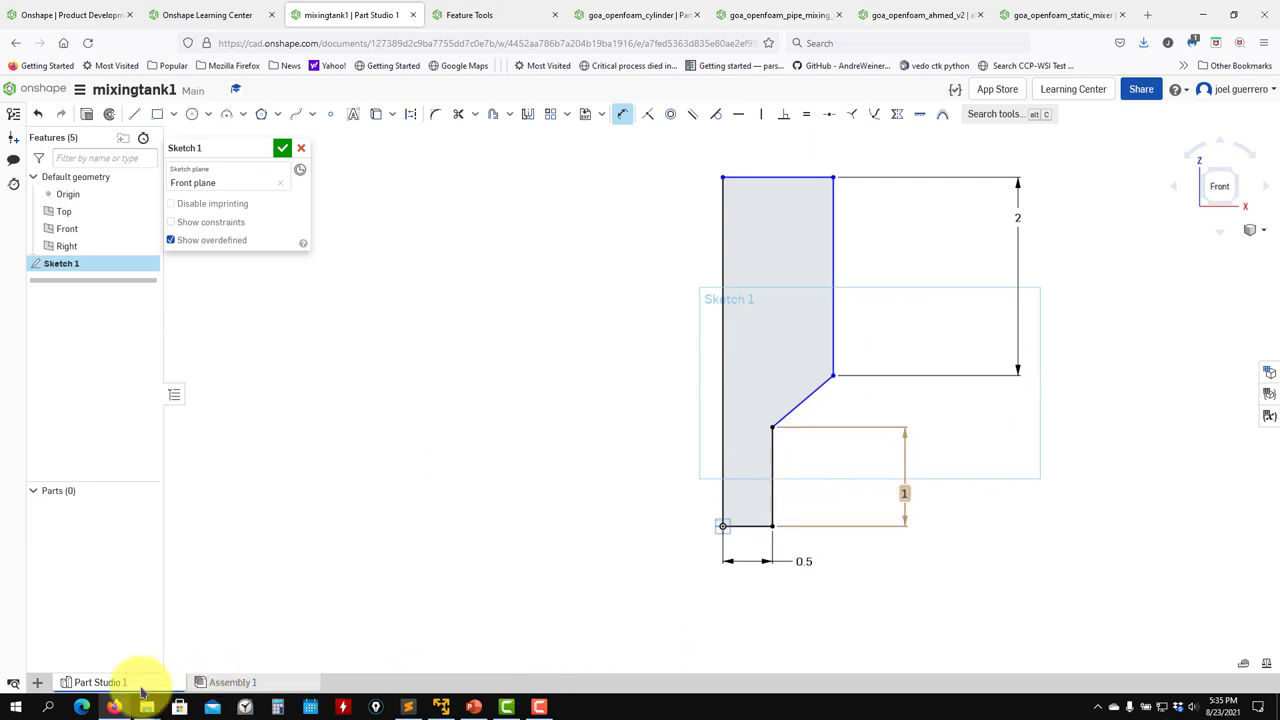
left_click(115, 707)
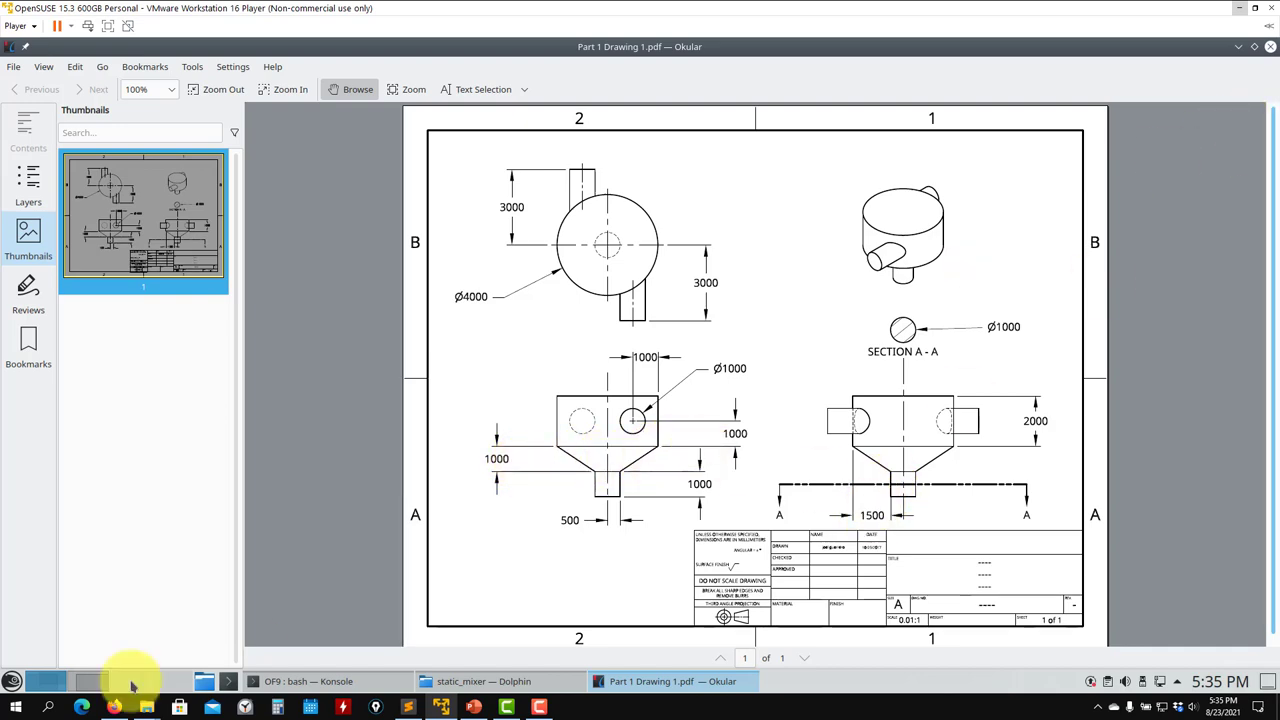
Dimension the funnel diagonal's horizontal span to 1.5.
left_click(114, 707)
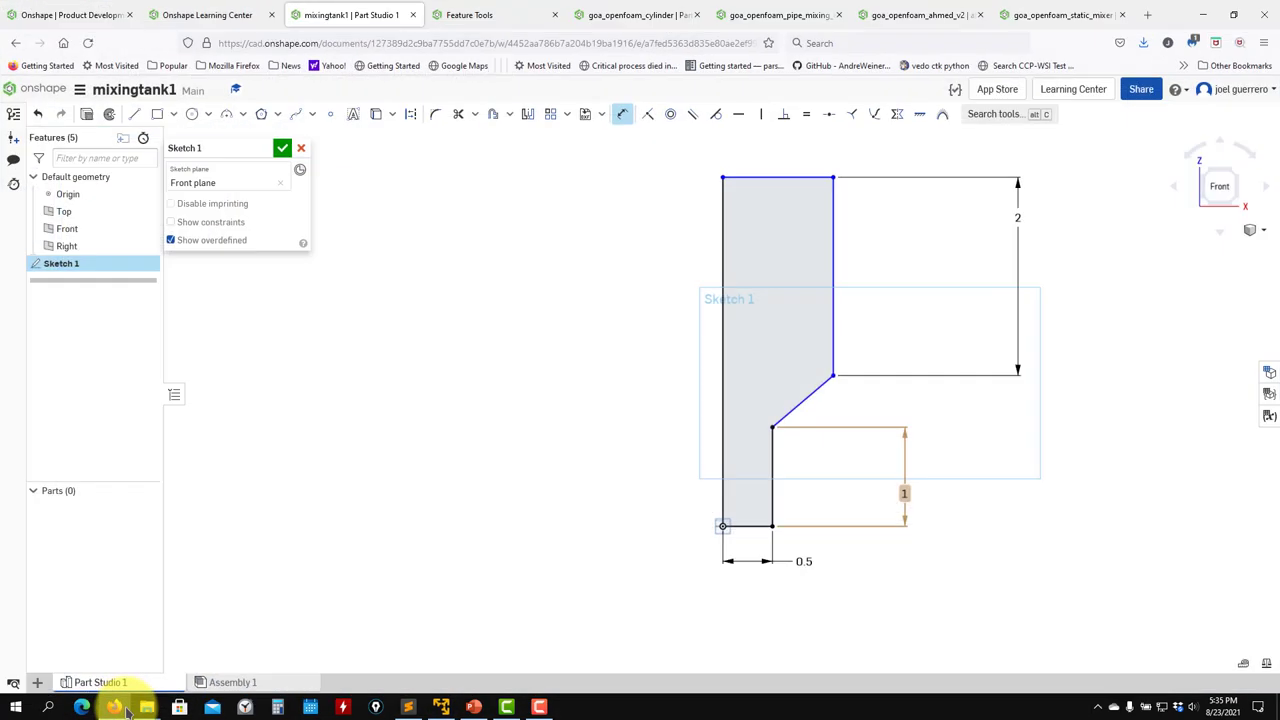
left_click(781, 460)
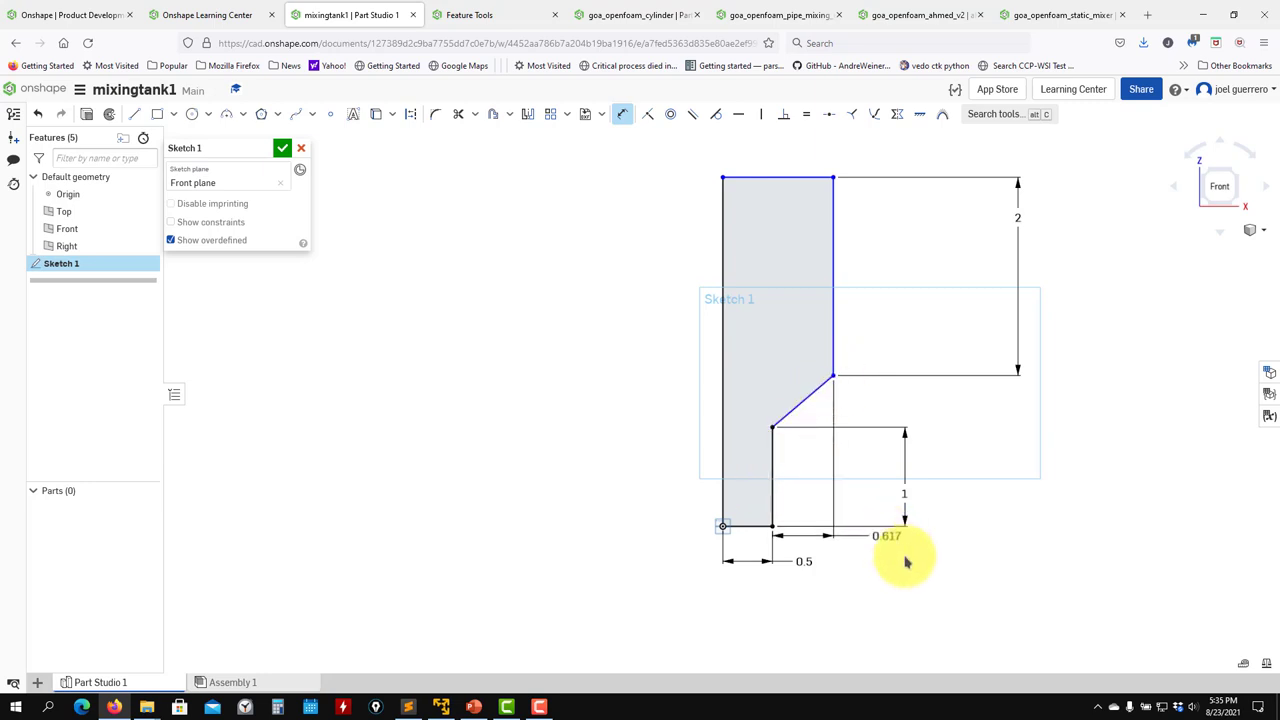
left_click(973, 609)
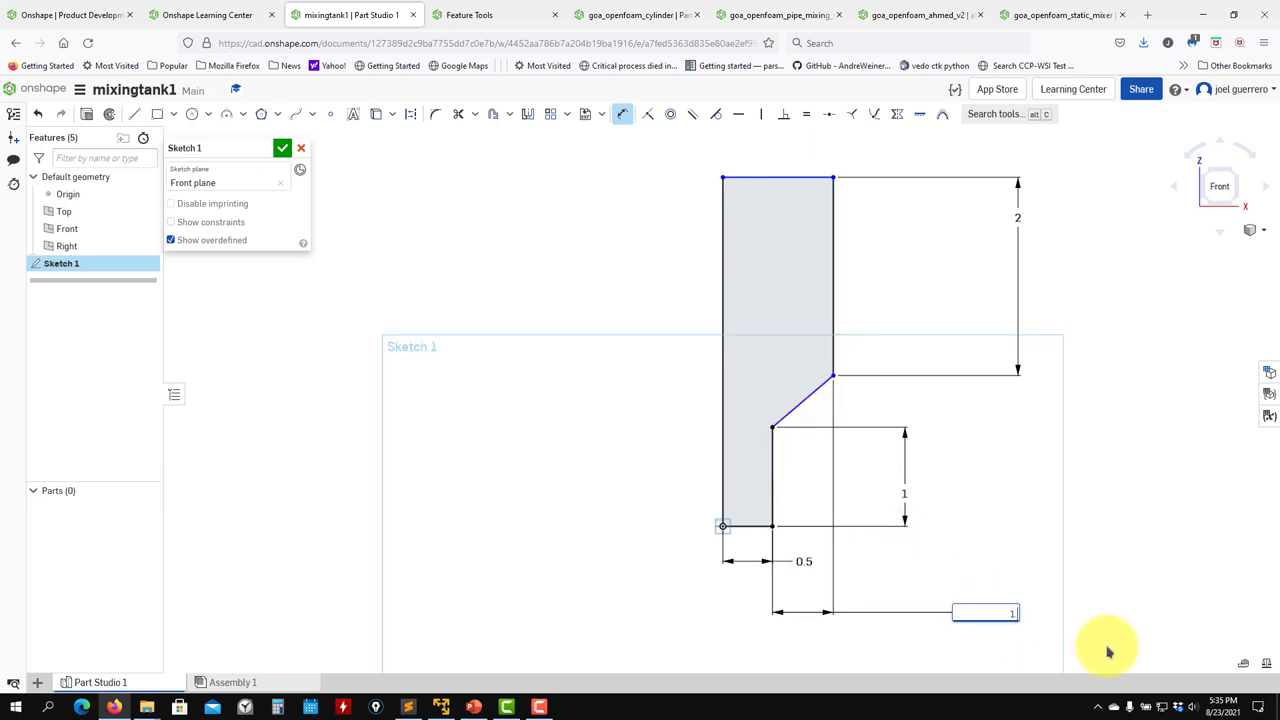
type("1.5")
key("Return")
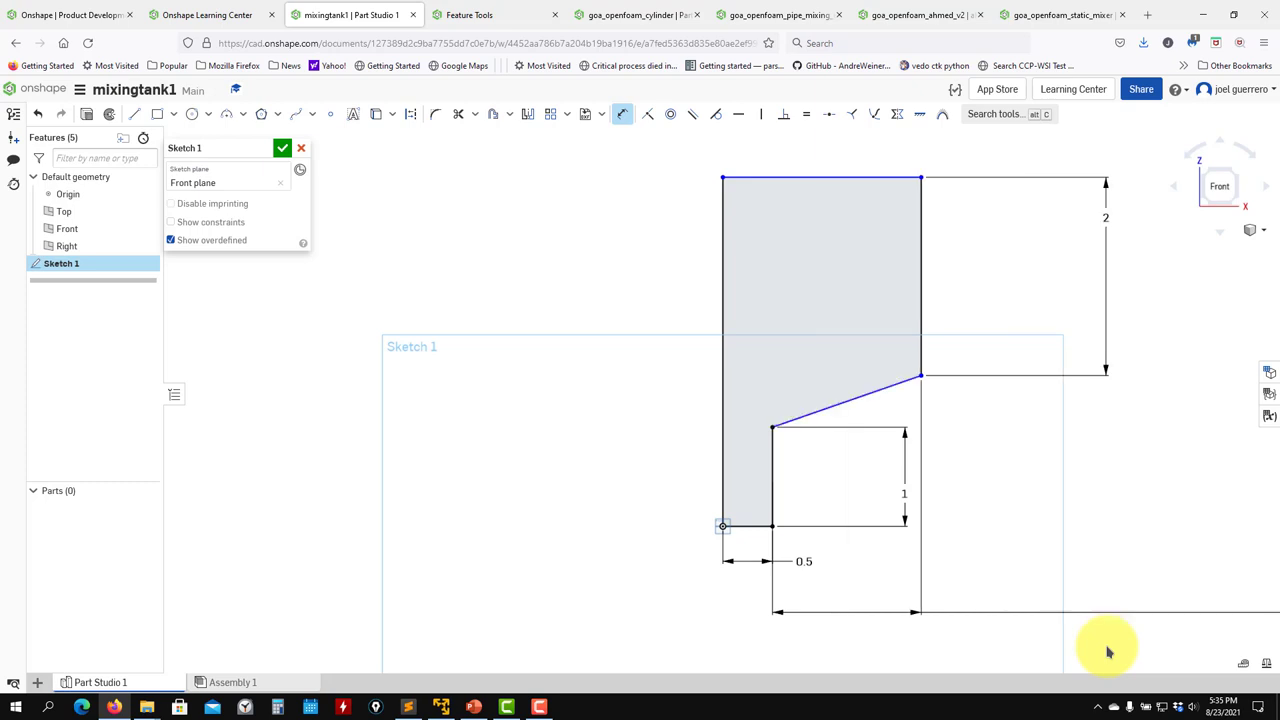
Dimension the funnel's vertical height between the diagonal's endpoints to 1.
left_click(774, 430)
left_click(921, 377)
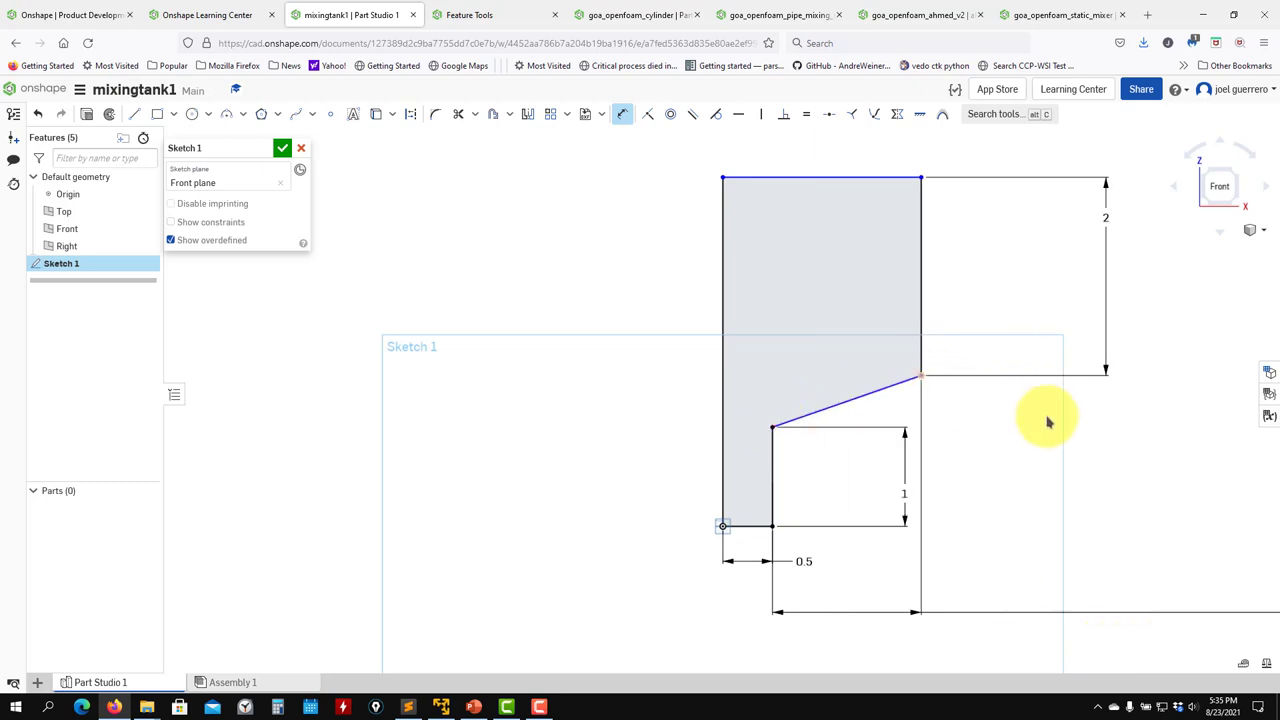
left_click(1155, 415)
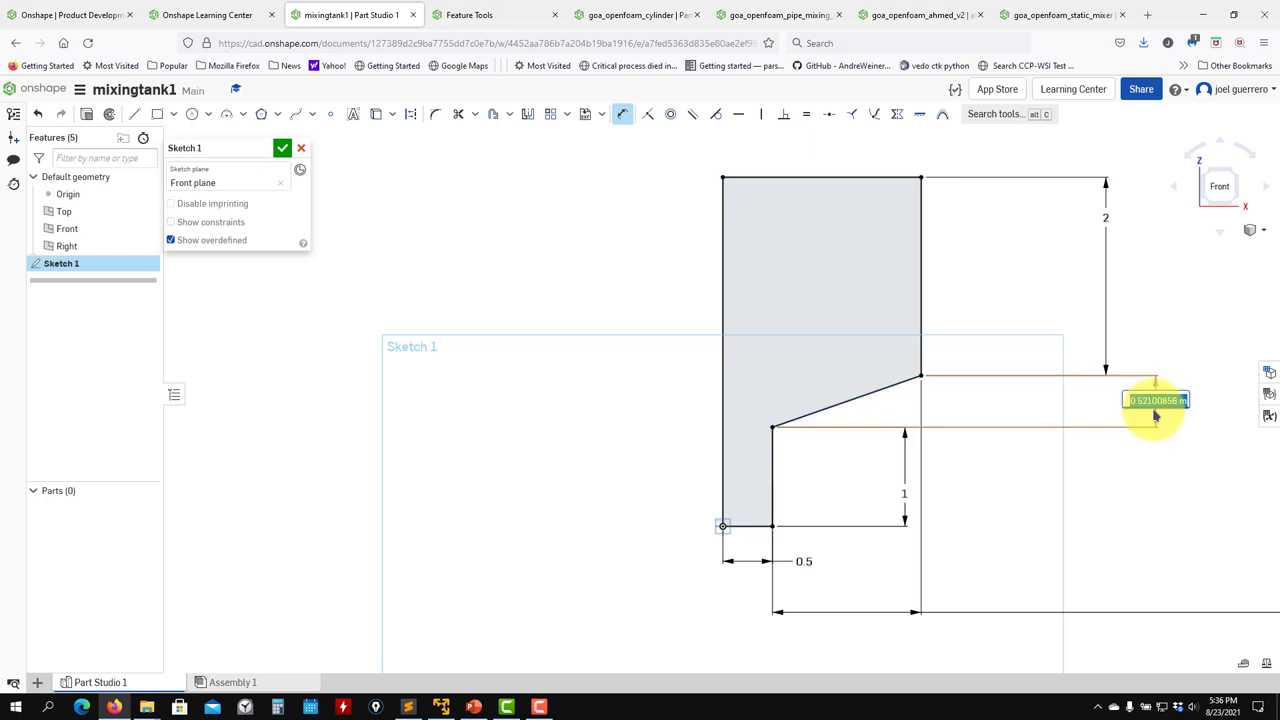
key("Return")
scroll(1086, 423, "down", 3)
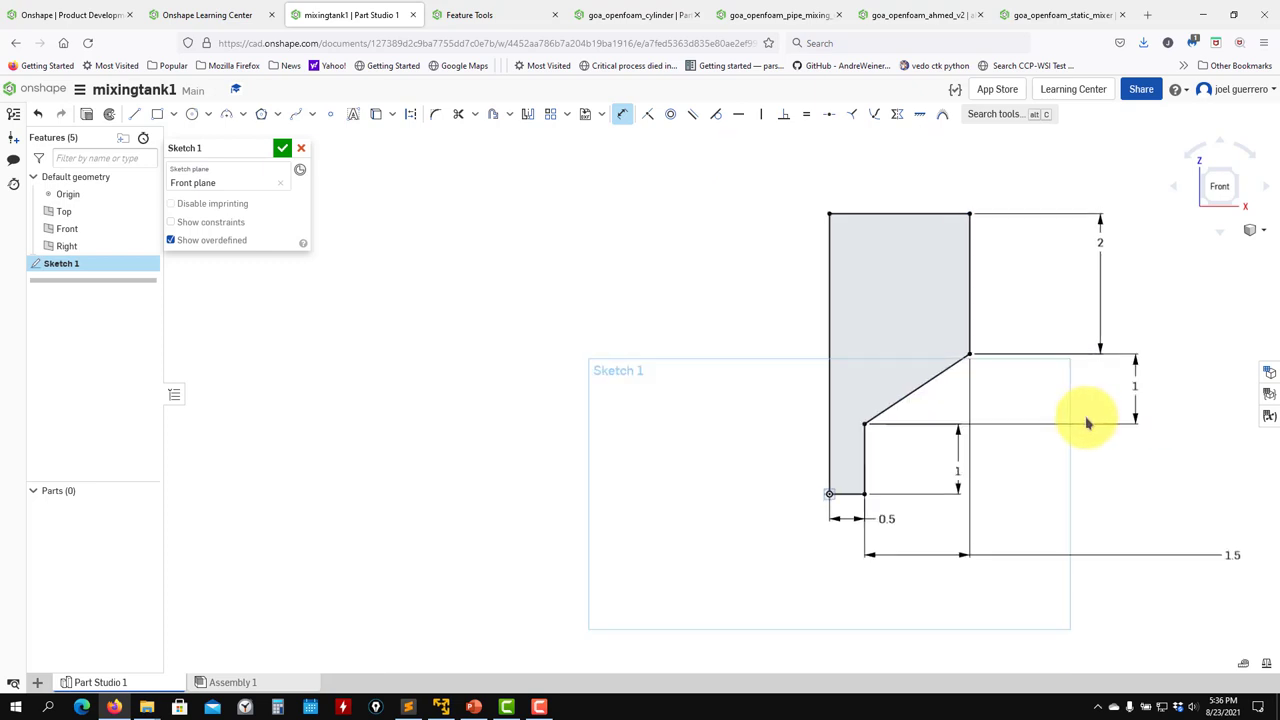
scroll(783, 497, "up", 2)
Check the reference drawing, then accept Sketch 1.
left_click(115, 707)
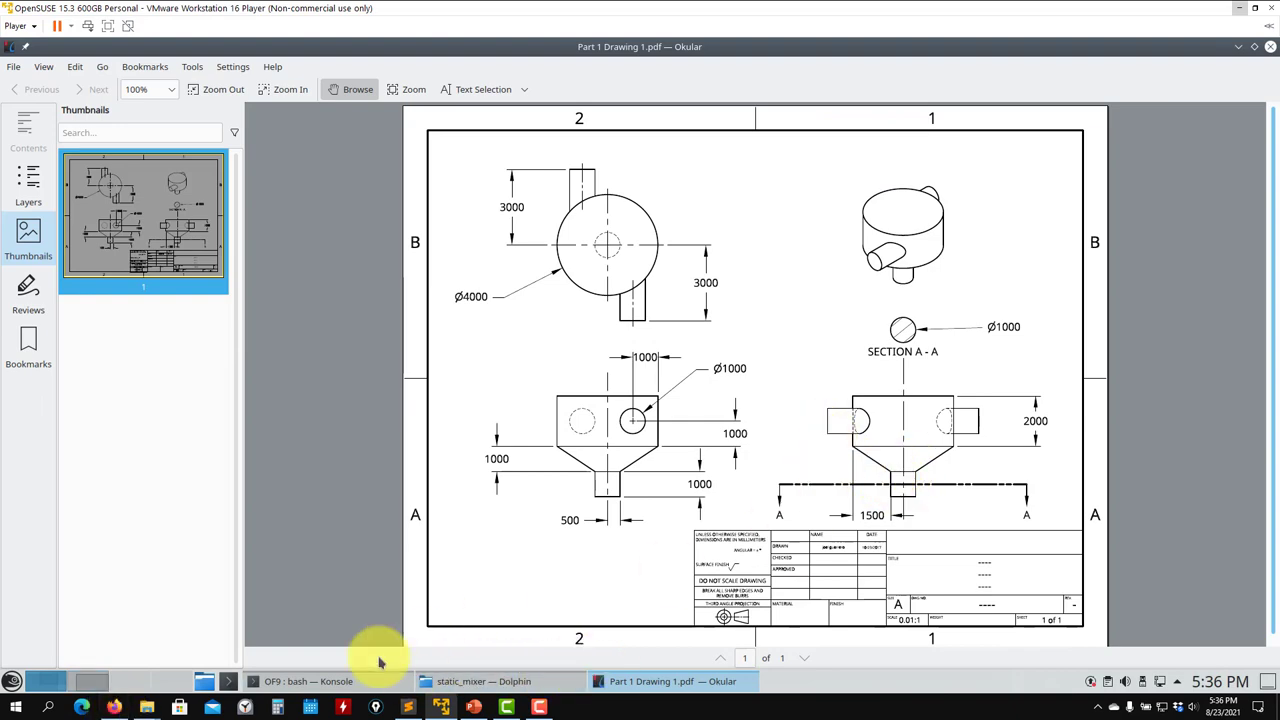
left_click(112, 708)
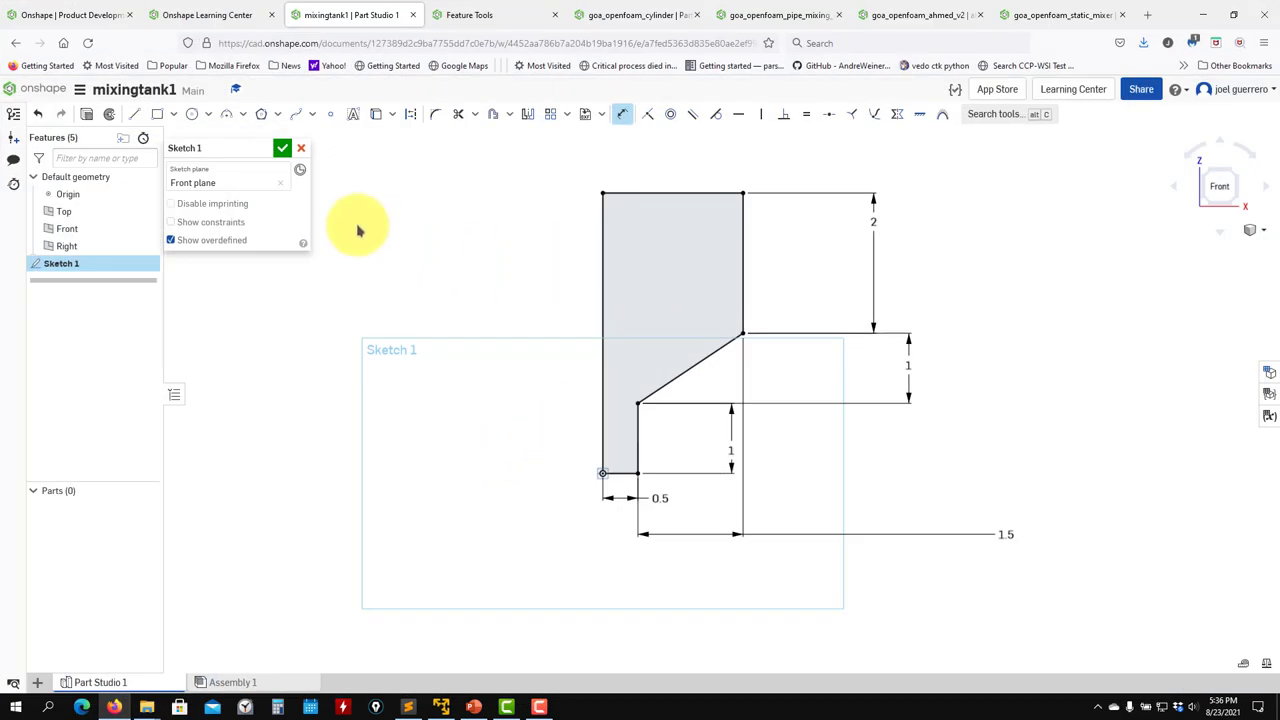
left_click(283, 149)
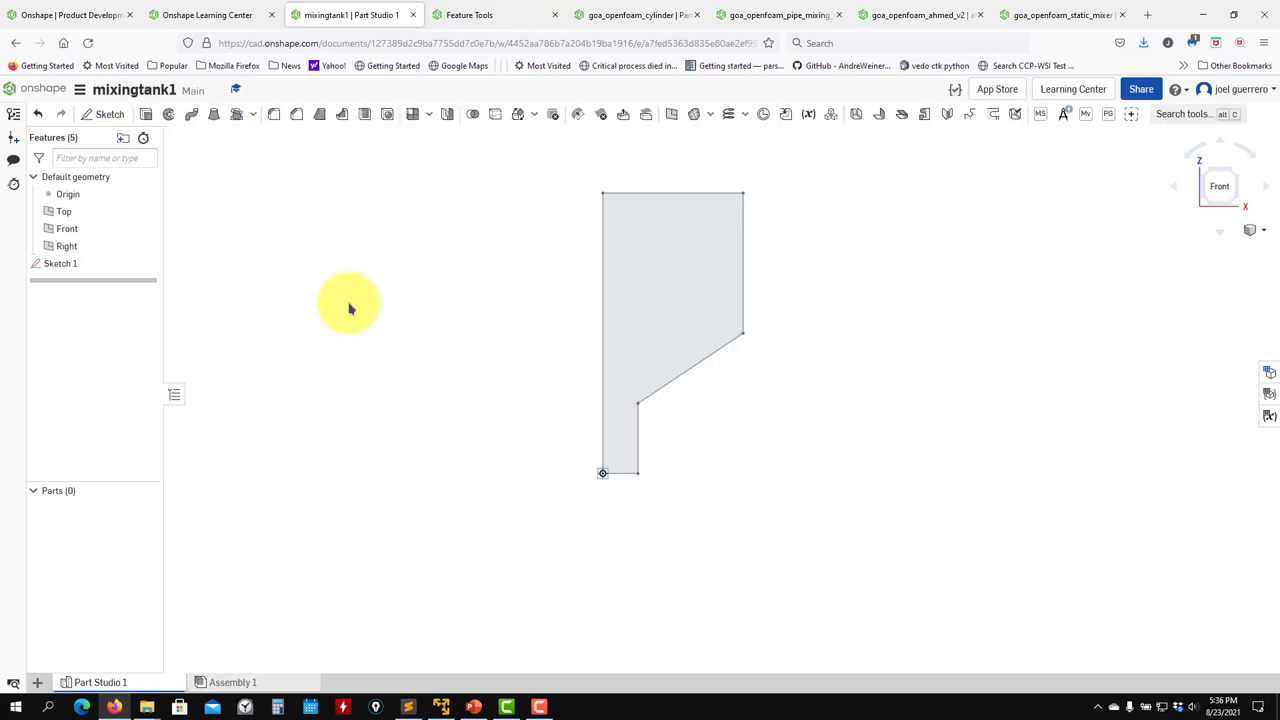
Revolve the sketch profile a full turn about its left edge to create Part 1.
left_click(168, 114)
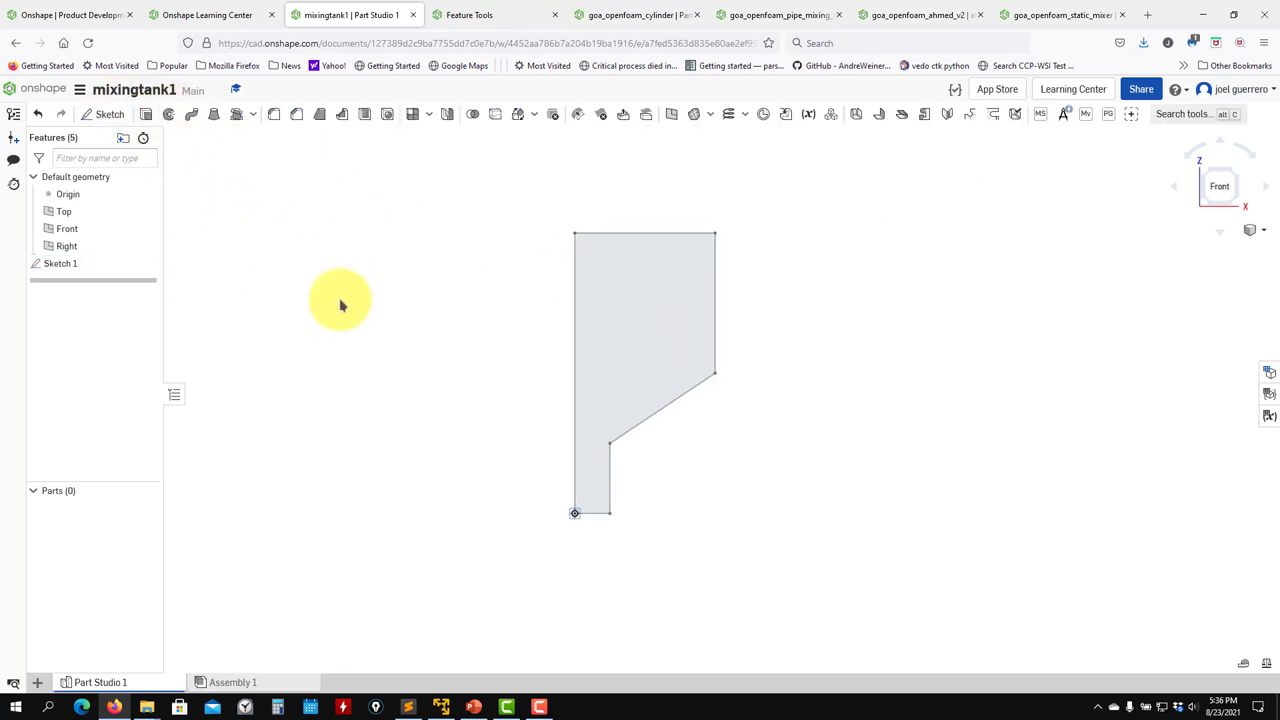
left_click(636, 300)
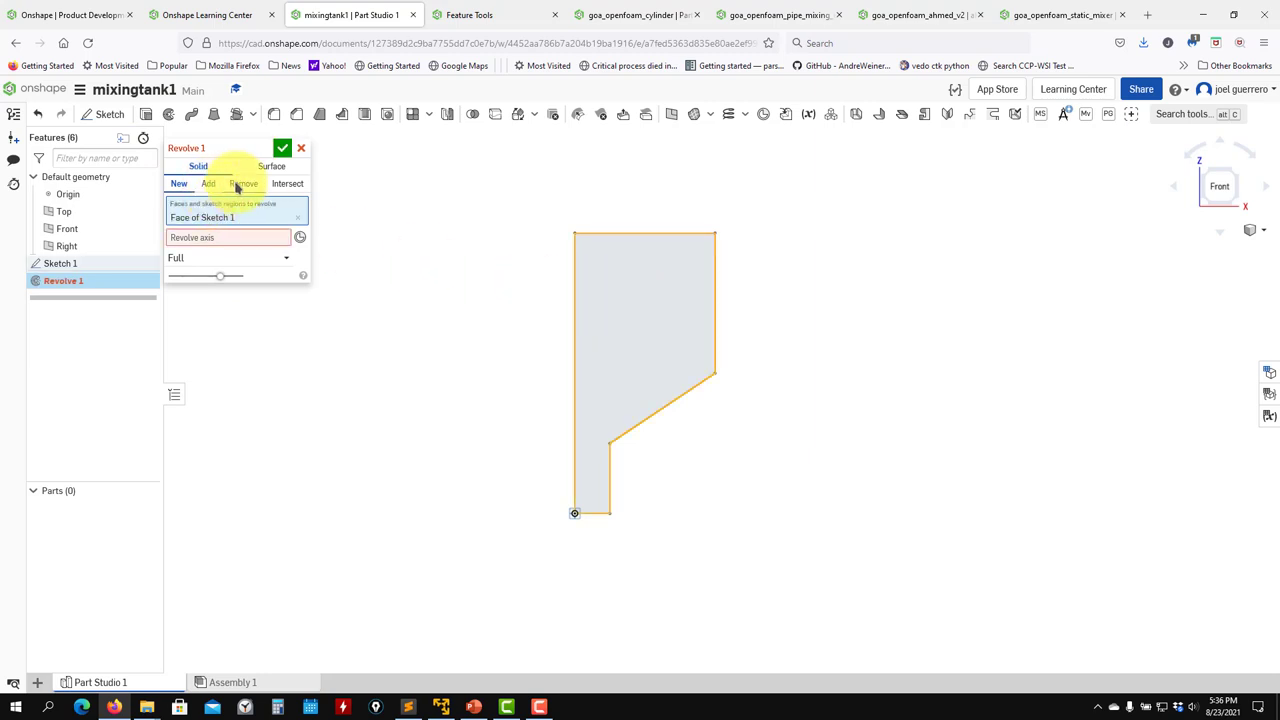
left_click(190, 239)
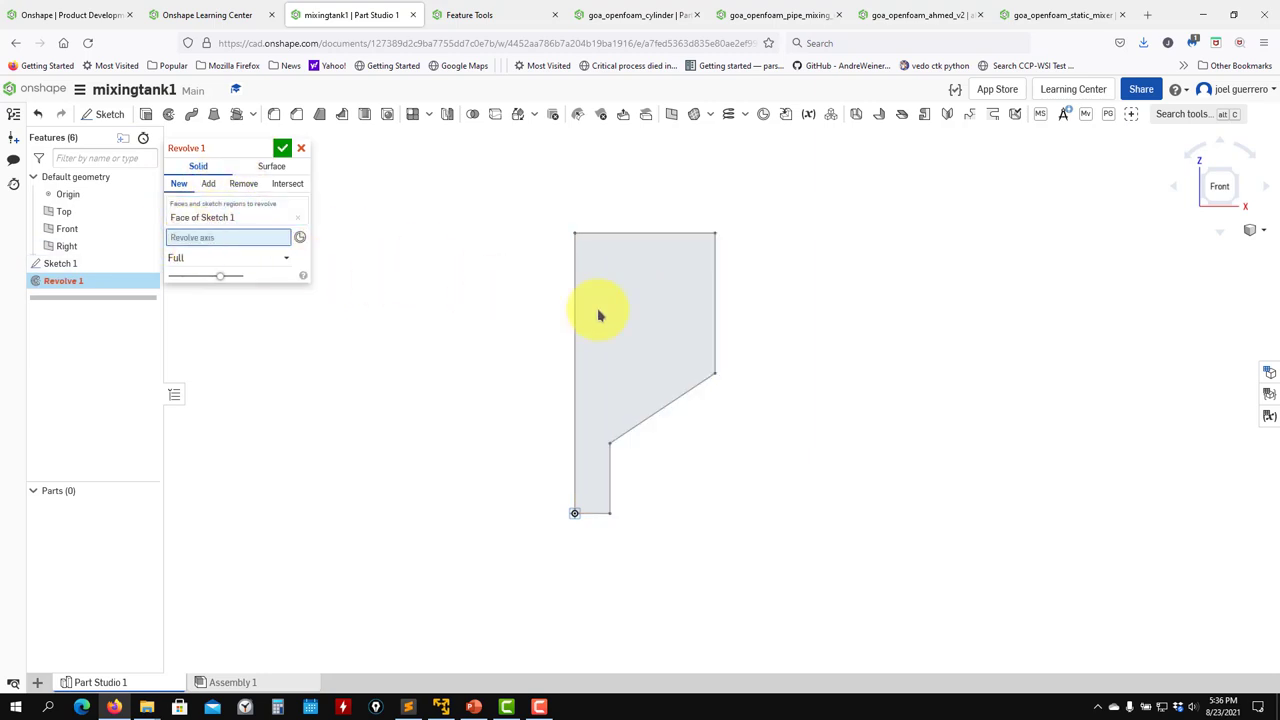
left_click(574, 309)
left_click(282, 148)
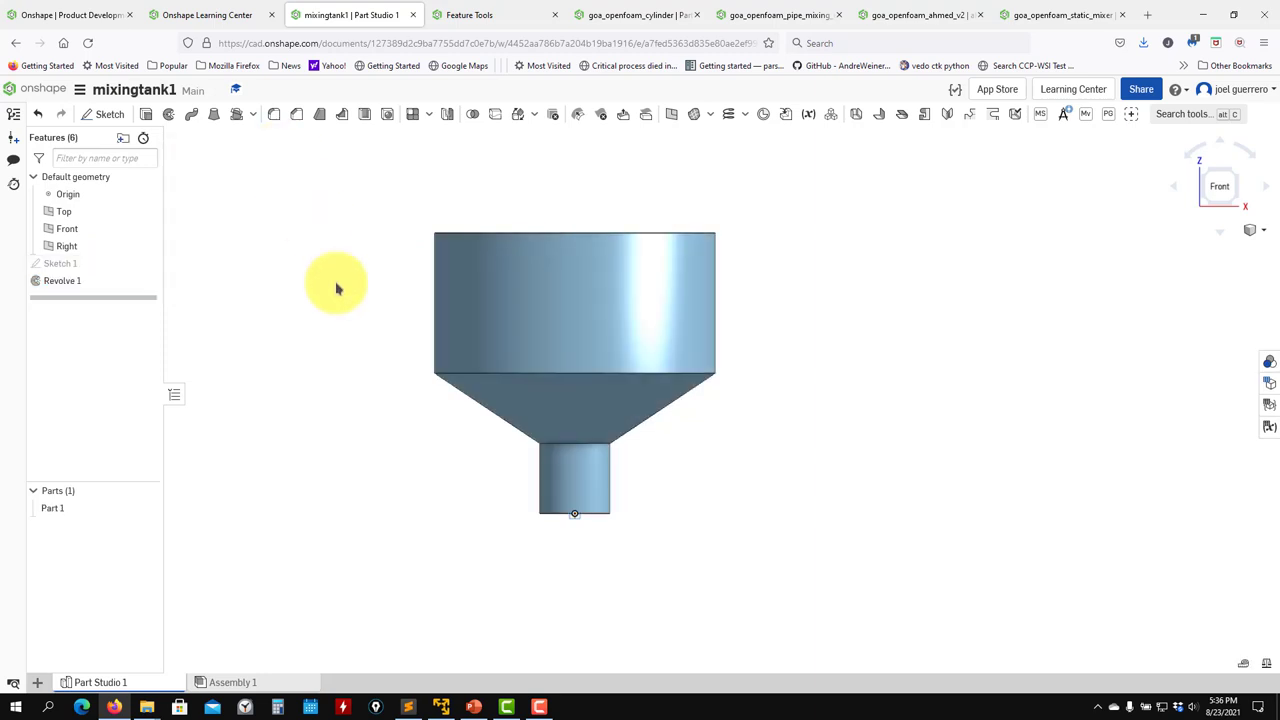
Set Part 1's appearance opacity to 0.26 so it is translucent.
left_click(82, 510)
right_click(92, 513)
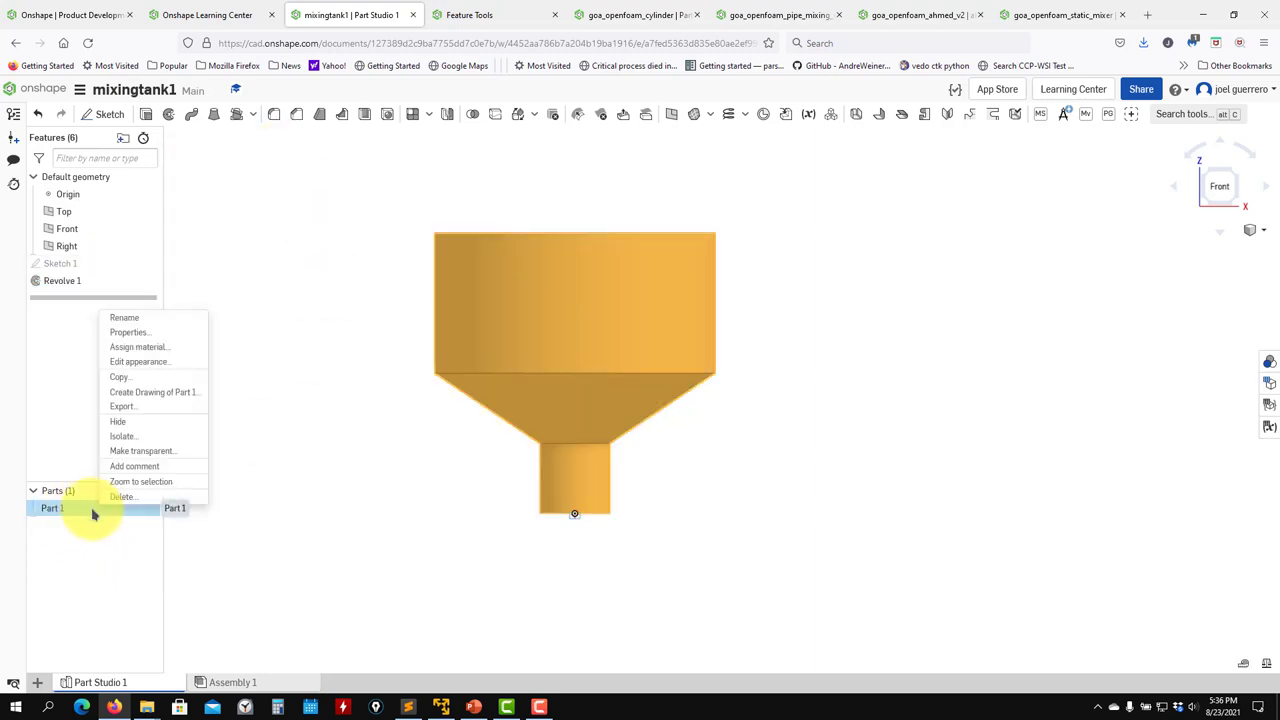
left_click(160, 362)
left_click_drag(268, 567, 229, 563)
left_click(280, 414)
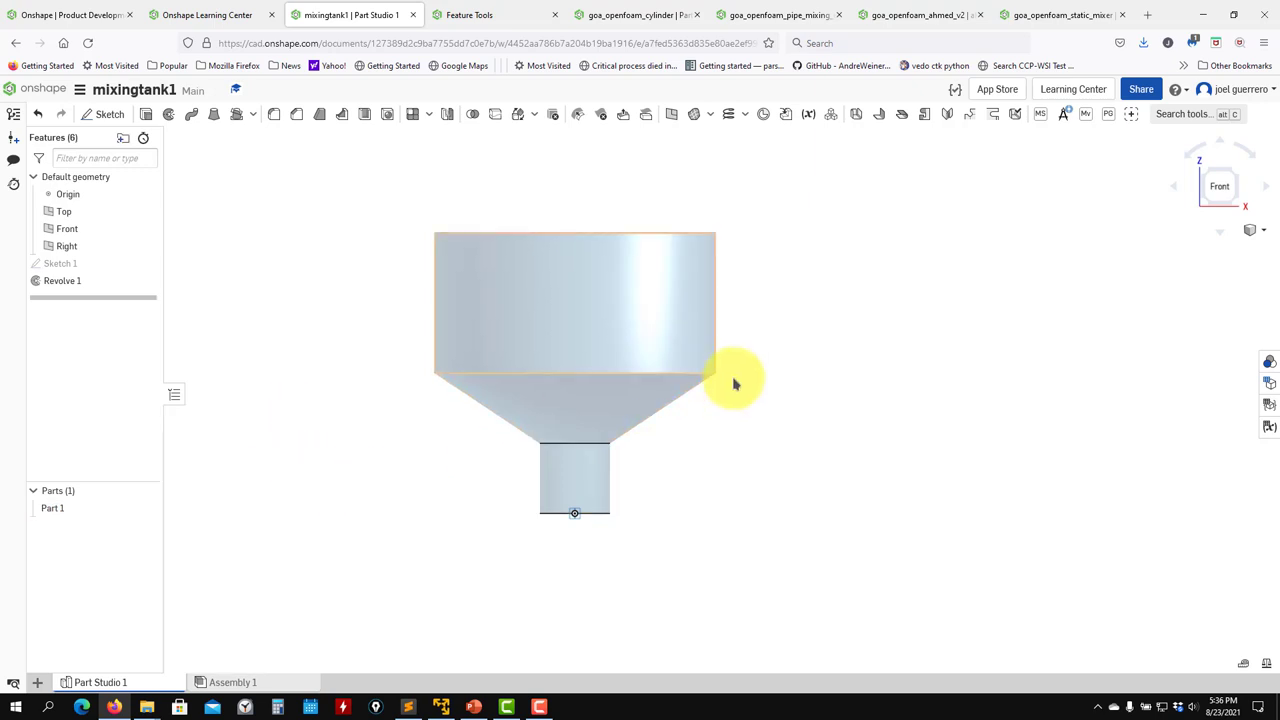
Check the reference drawing, then start Sketch 2 on the Front plane.
left_click(113, 707)
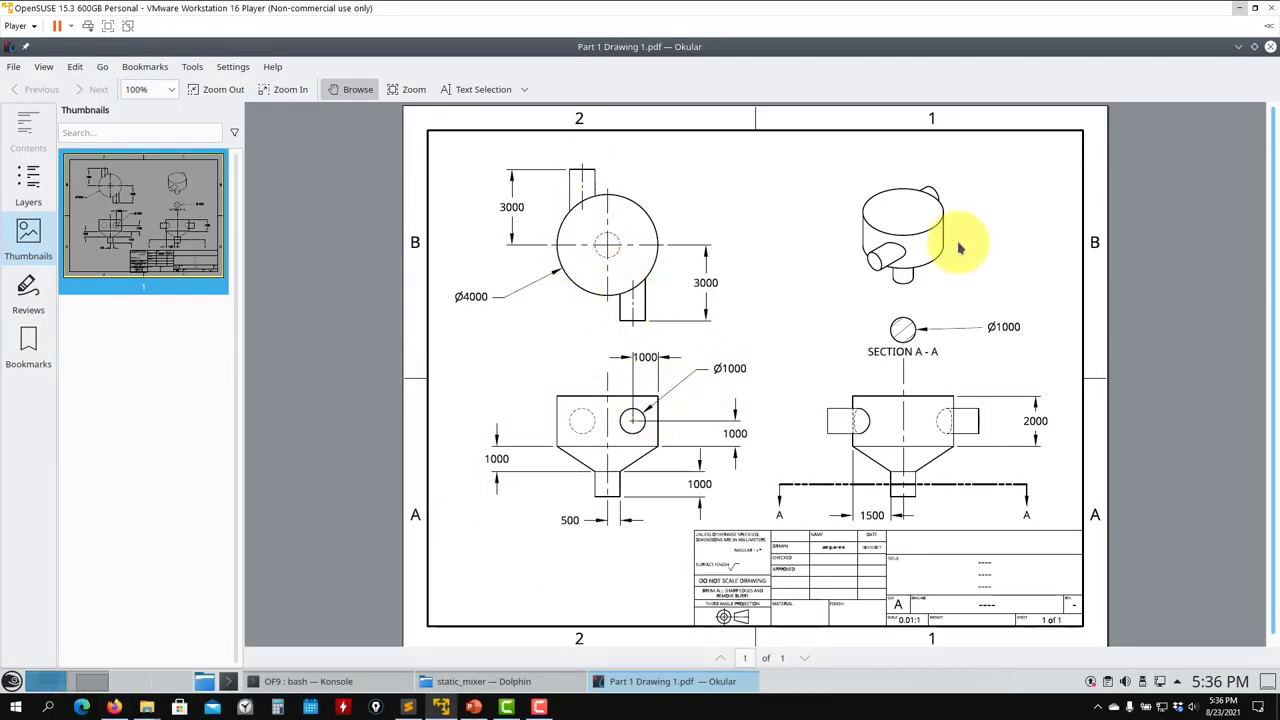
left_click(113, 707)
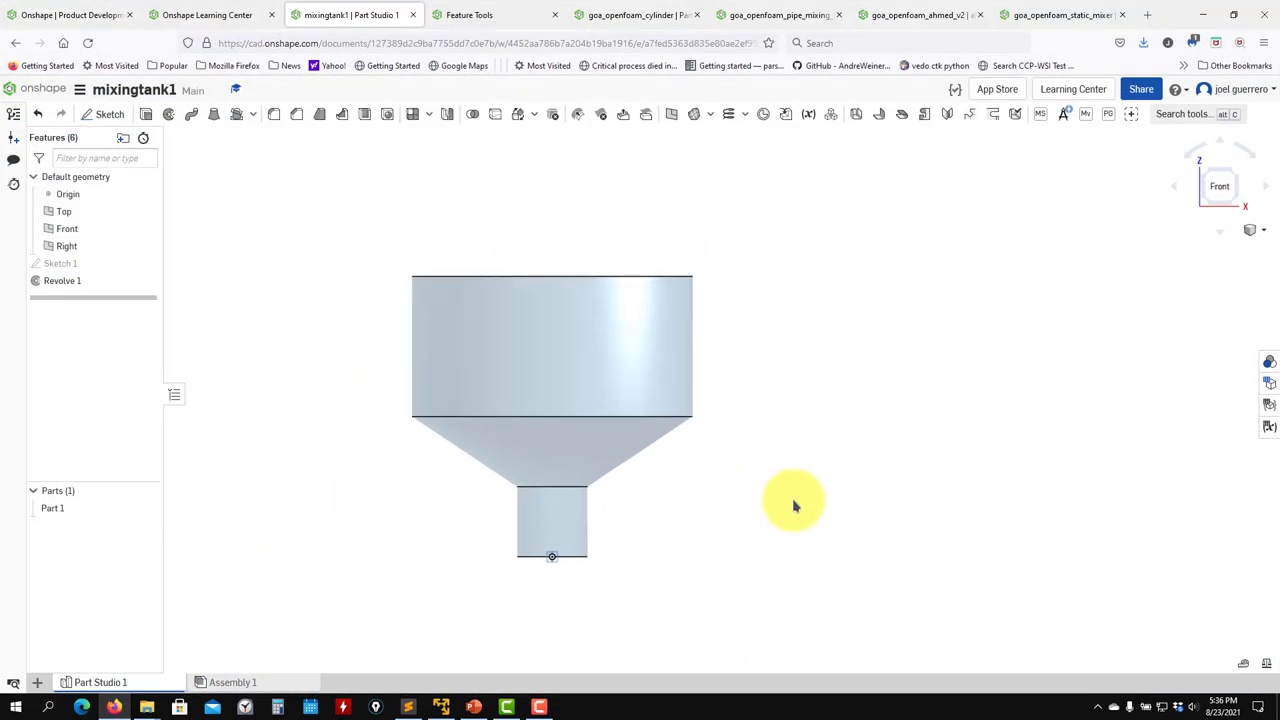
scroll(583, 600, "up", 3)
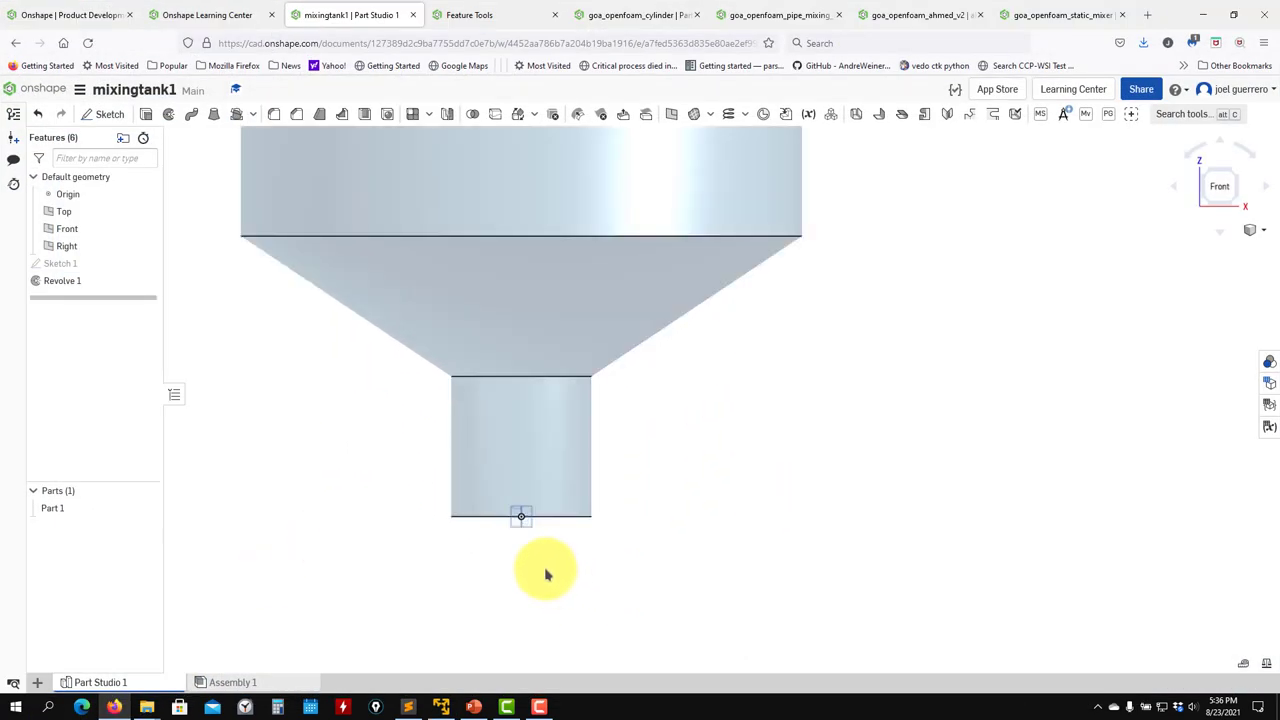
scroll(546, 574, "up", 1)
scroll(509, 560, "down", 1)
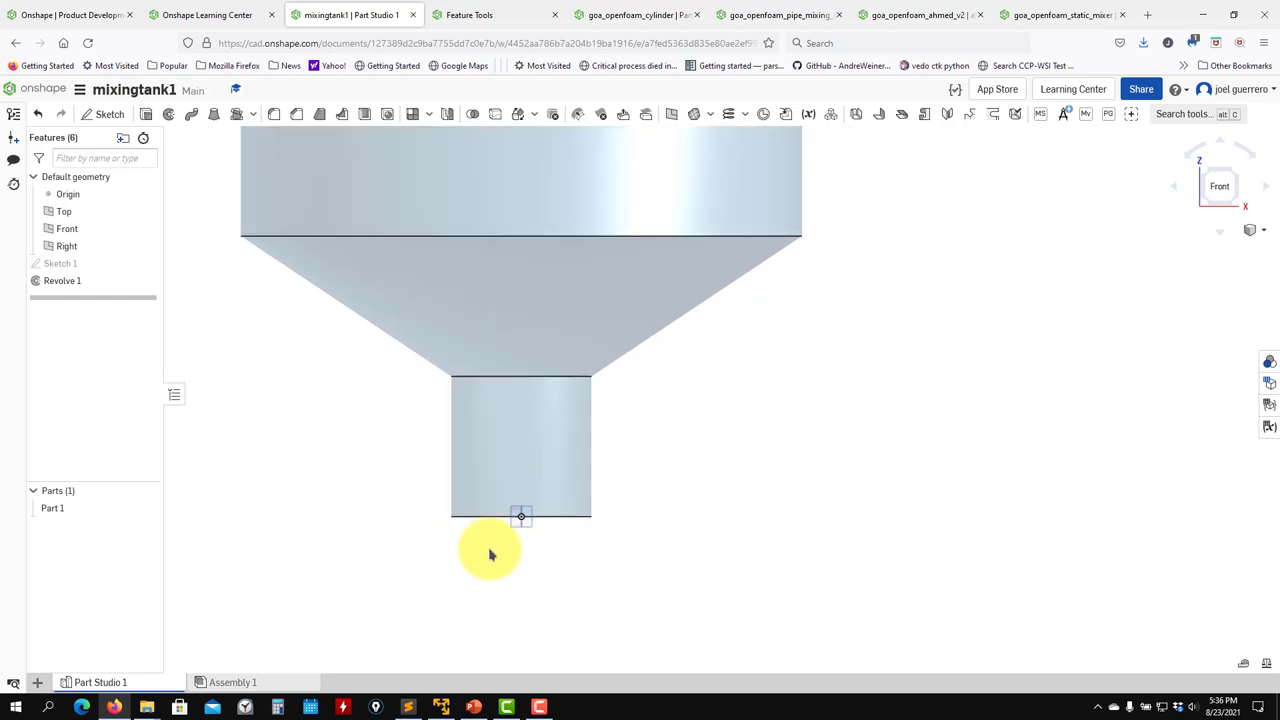
left_click(70, 230)
left_click(110, 115)
scroll(760, 550, "down", 3)
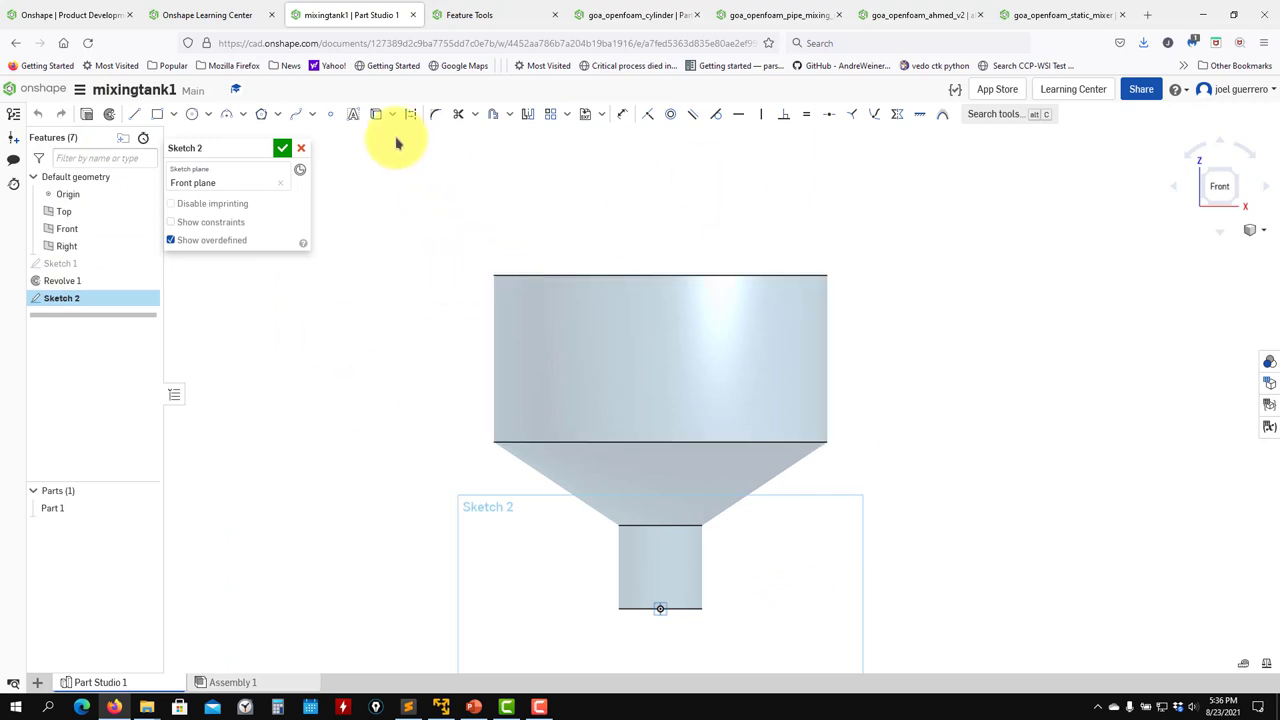
Project the tank cylinder's four outline edges into Sketch 2 and hide Part 1.
left_click(373, 114)
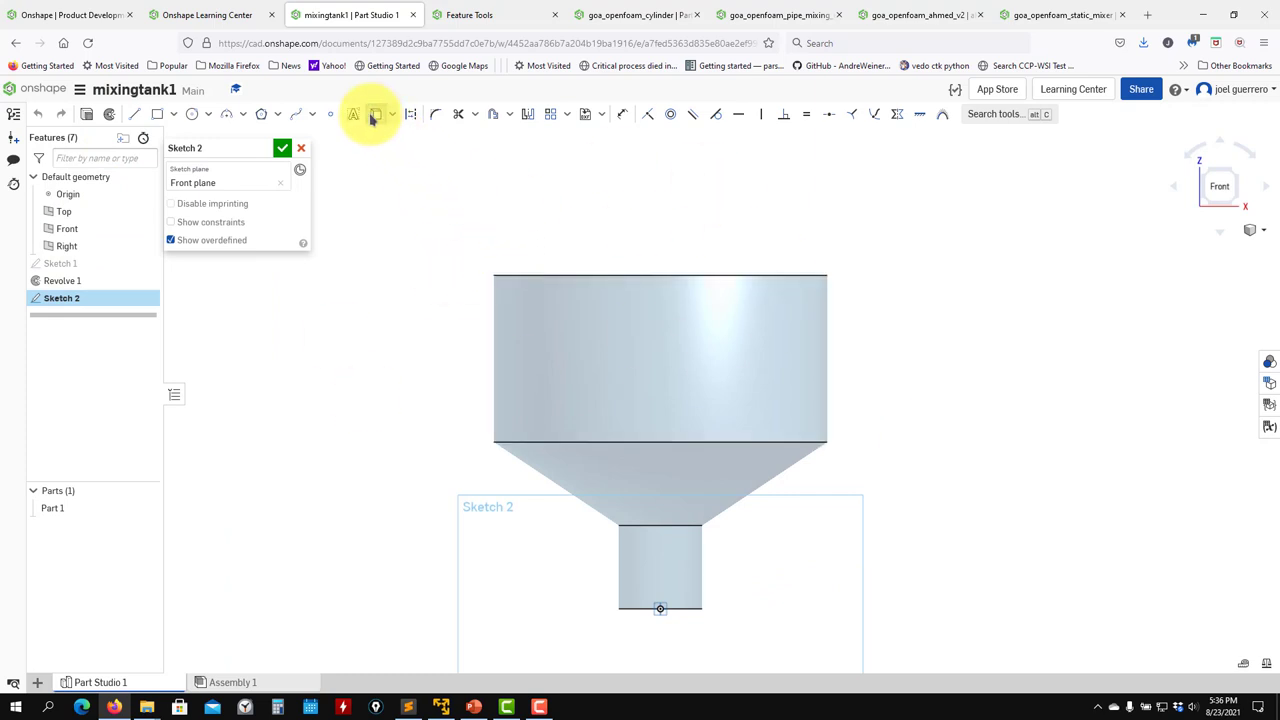
left_click(557, 280)
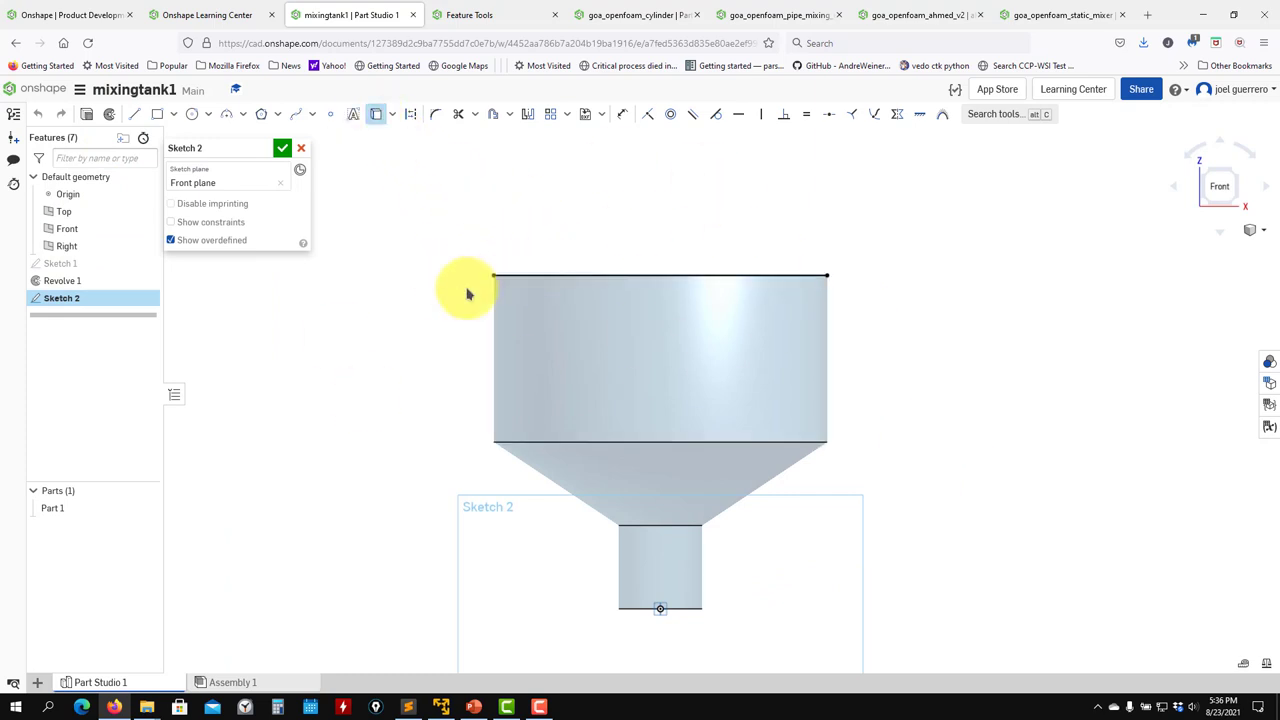
left_click(494, 338)
left_click(829, 360)
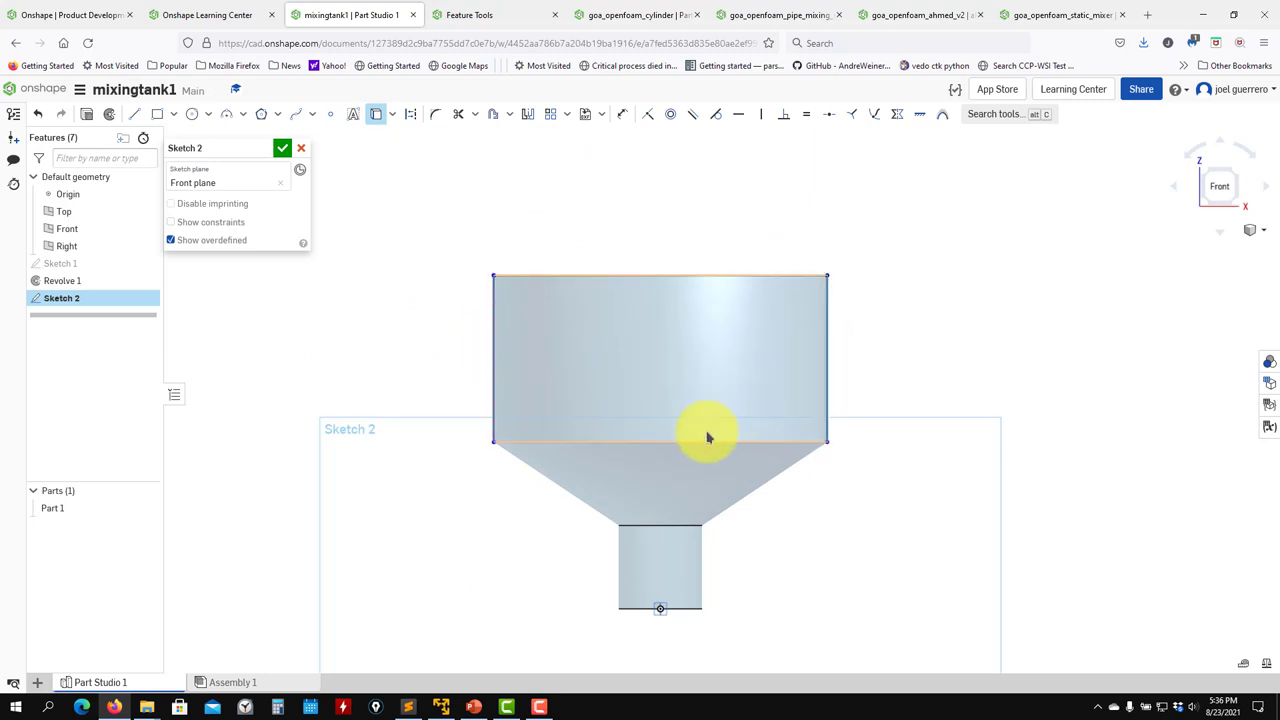
left_click(700, 442)
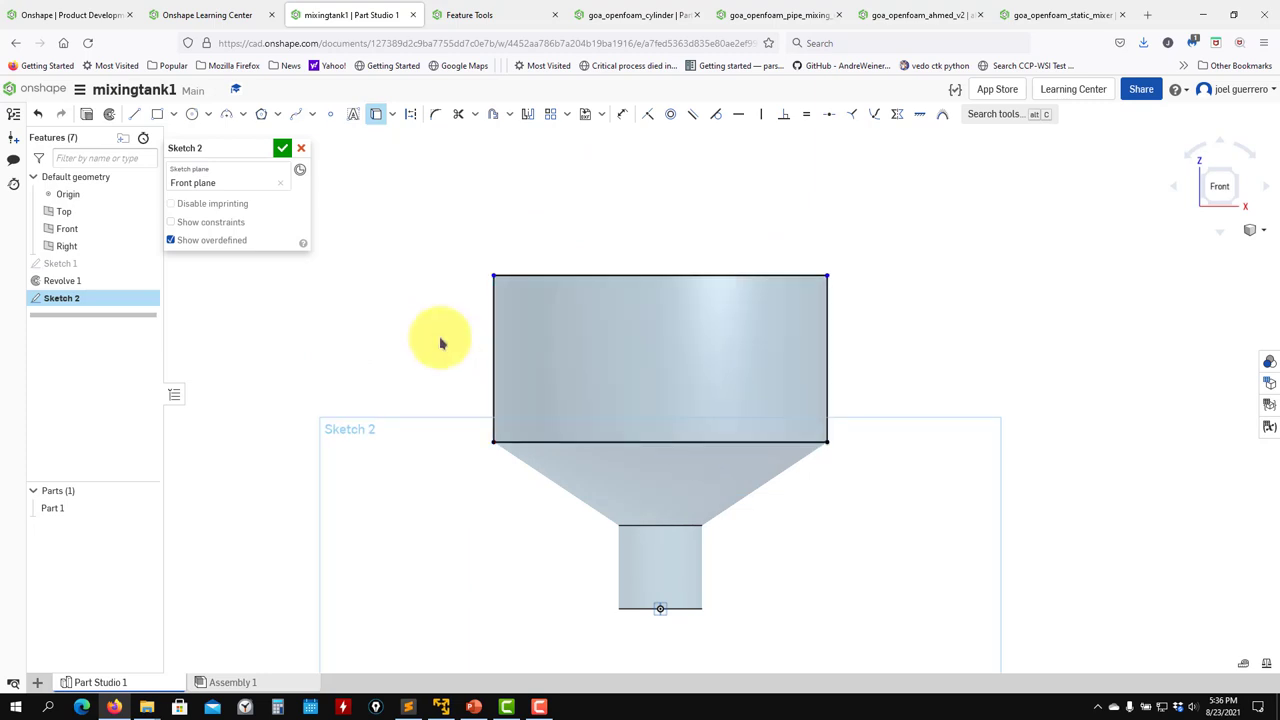
left_click(150, 508)
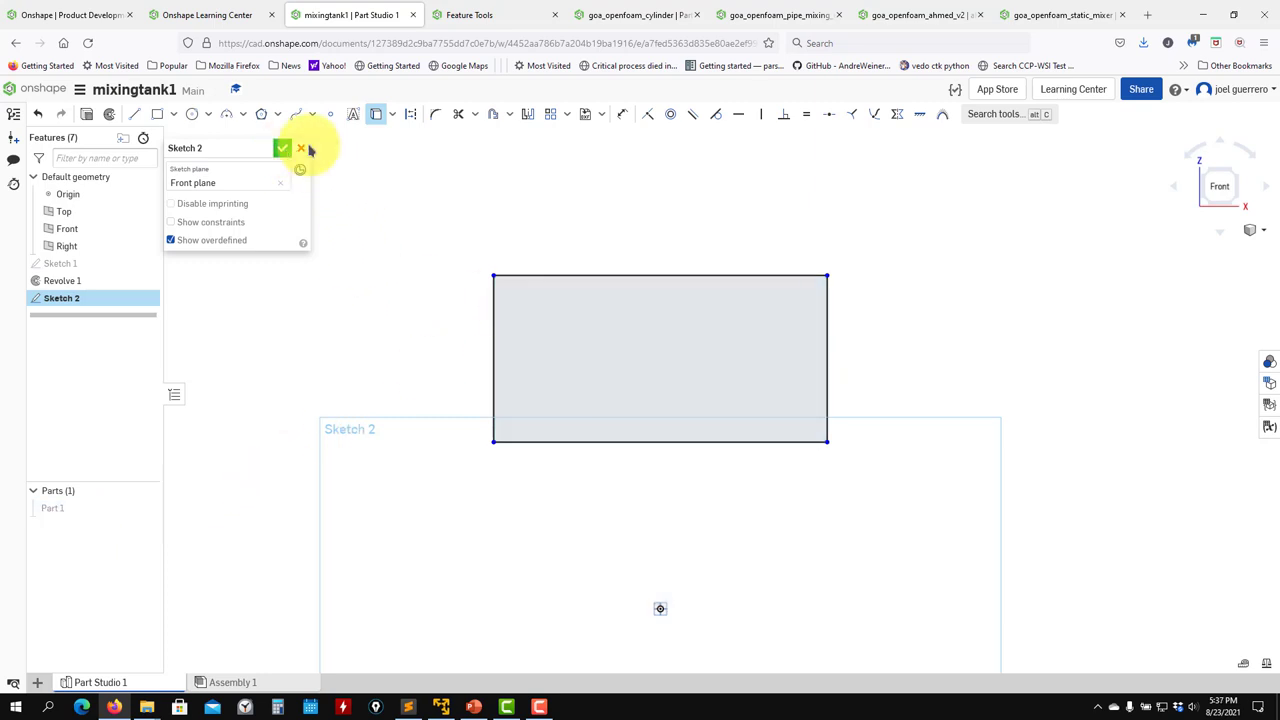
left_click(408, 116)
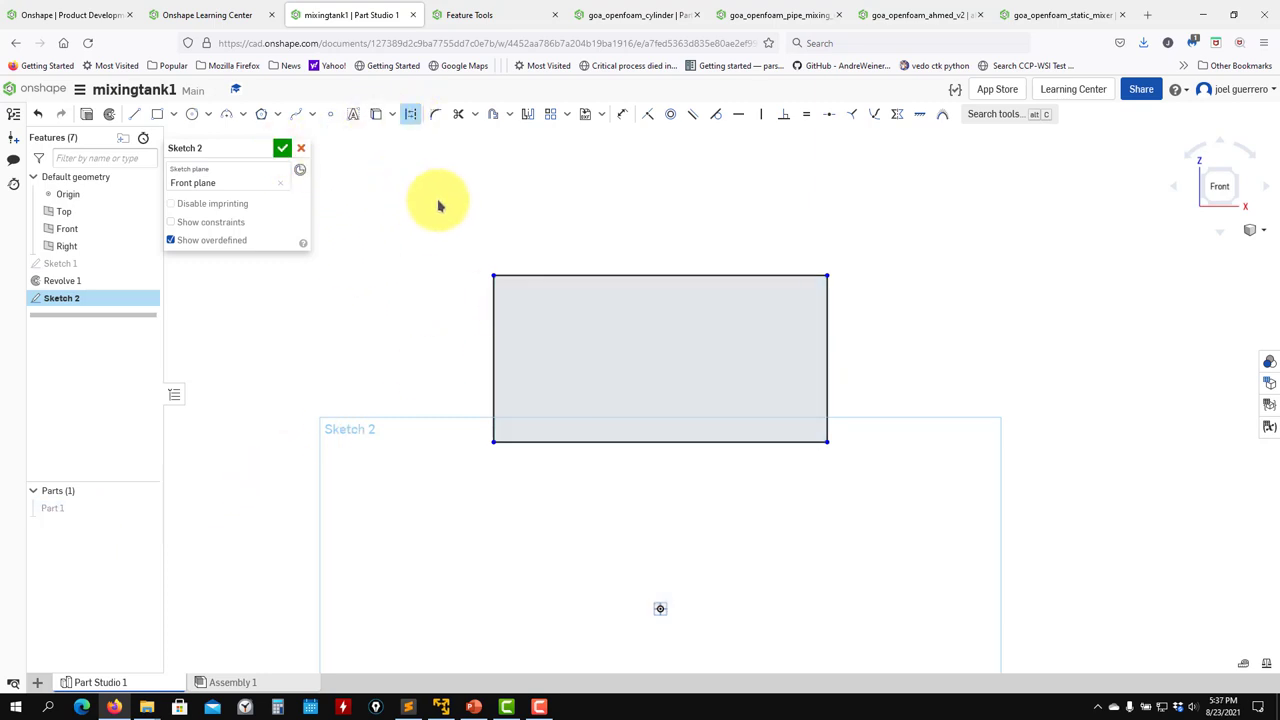
Convert the projected rectangle's edges into construction geometry.
left_click(571, 275)
left_click_drag(991, 517, 991, 515)
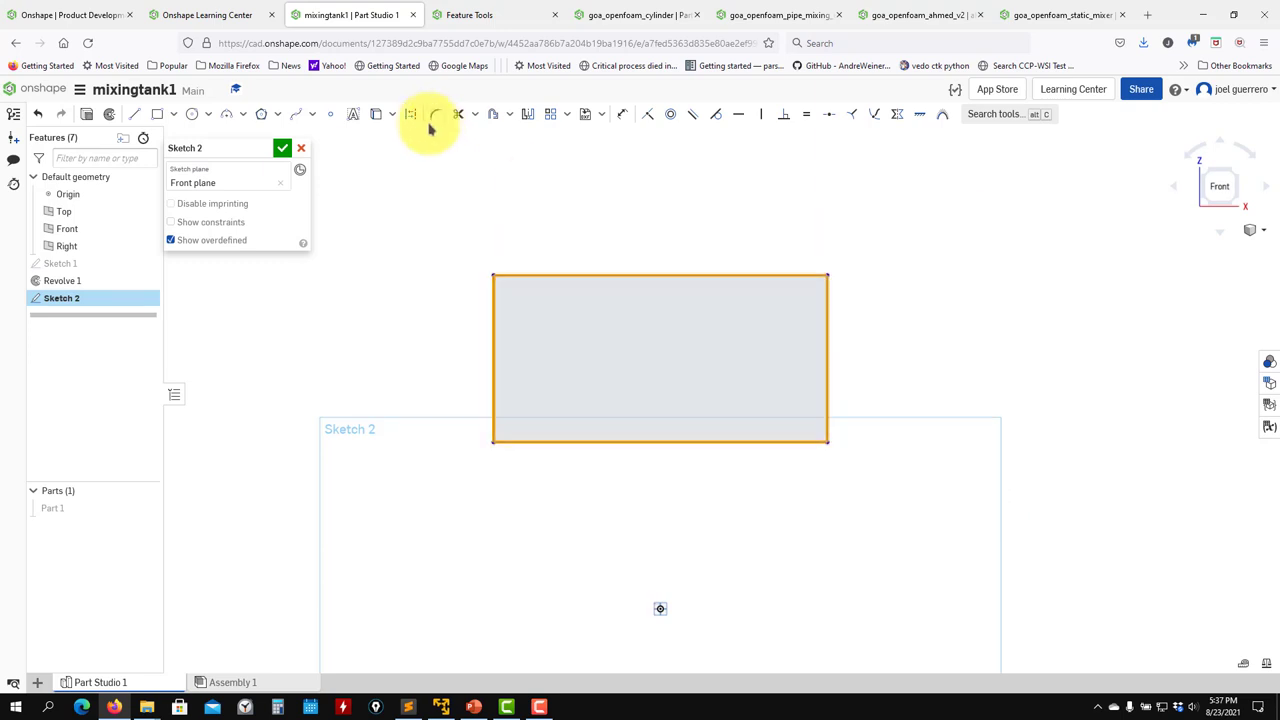
left_click(411, 114)
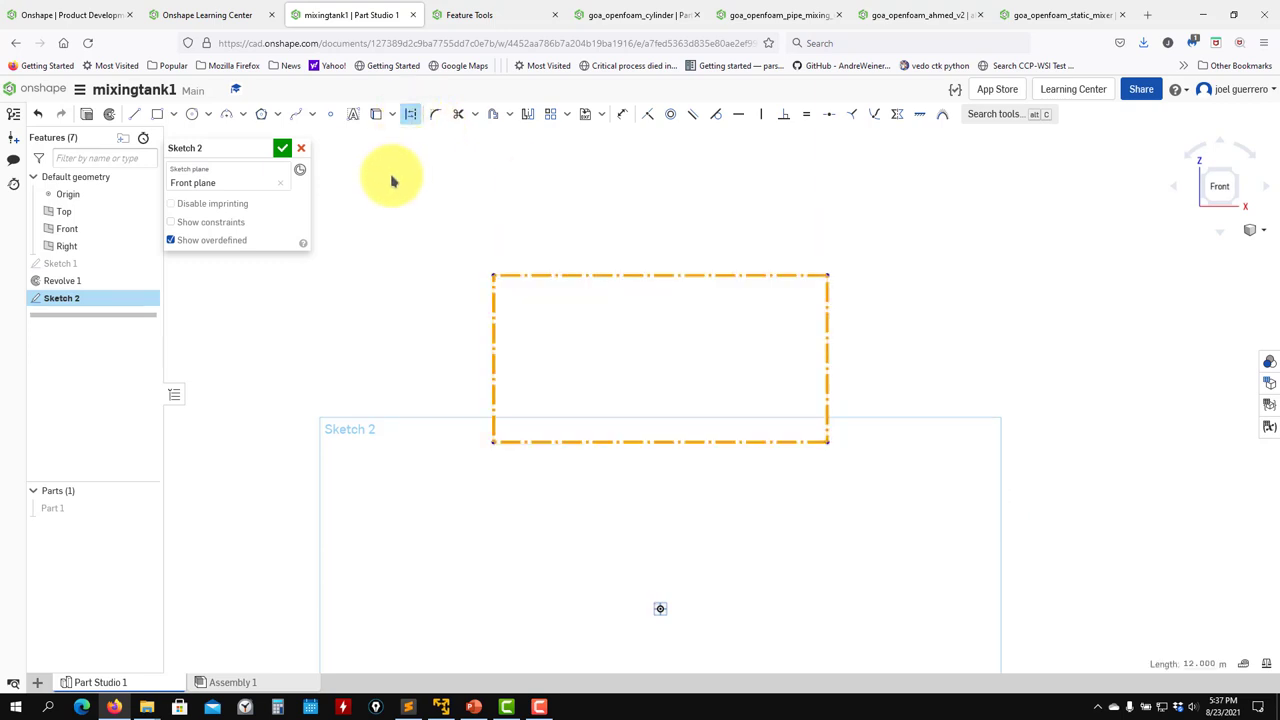
key("Escape")
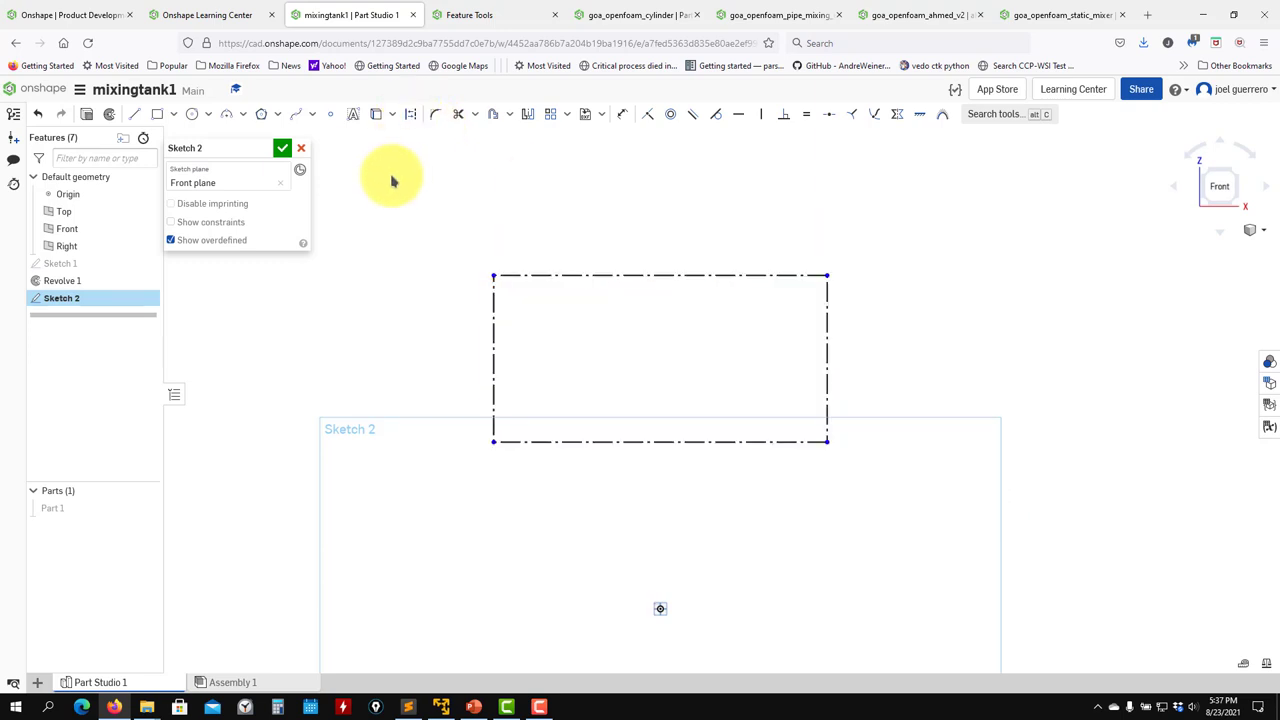
Draw a vertical construction centreline from the rectangle's top edge to its bottom edge.
left_click(134, 113)
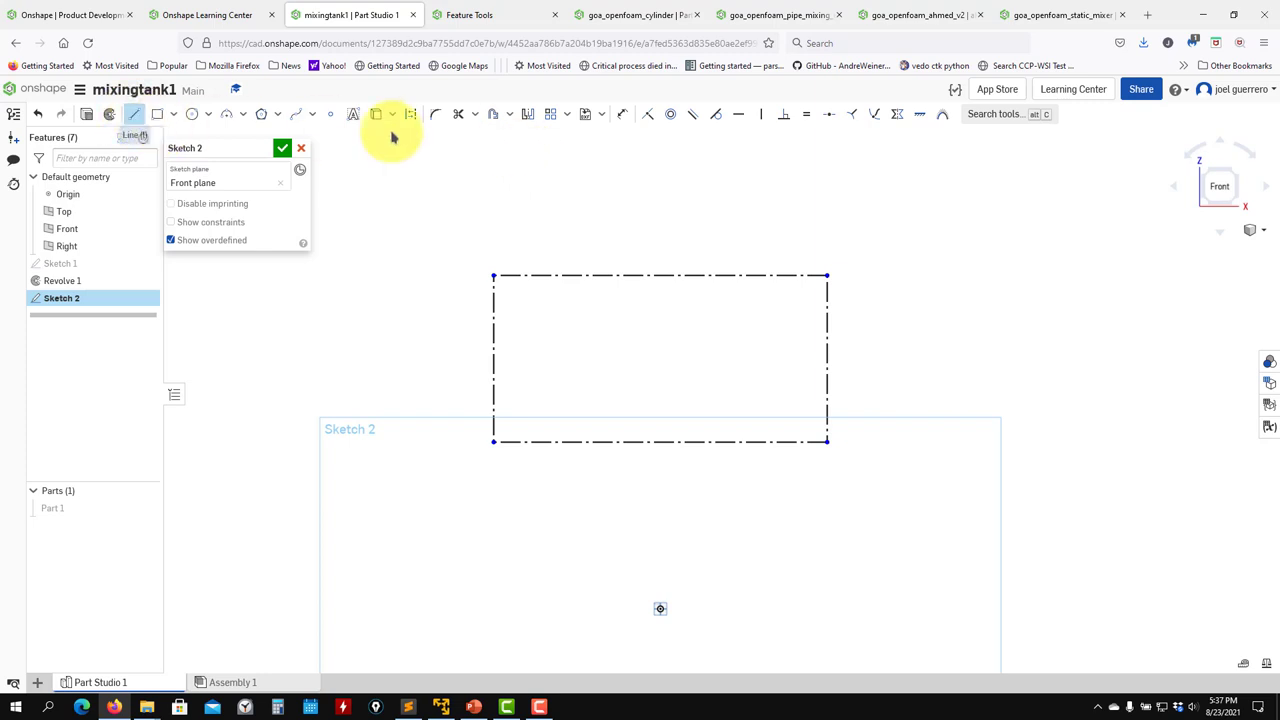
left_click(661, 276)
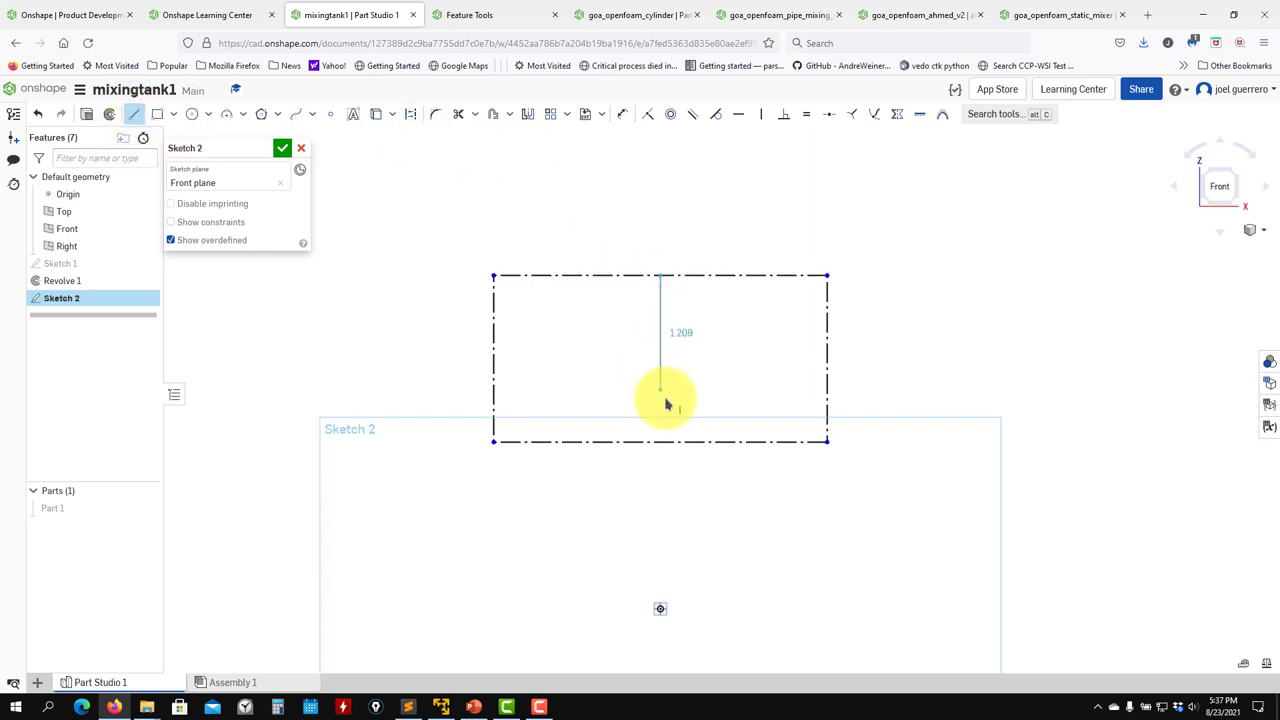
left_click(659, 443)
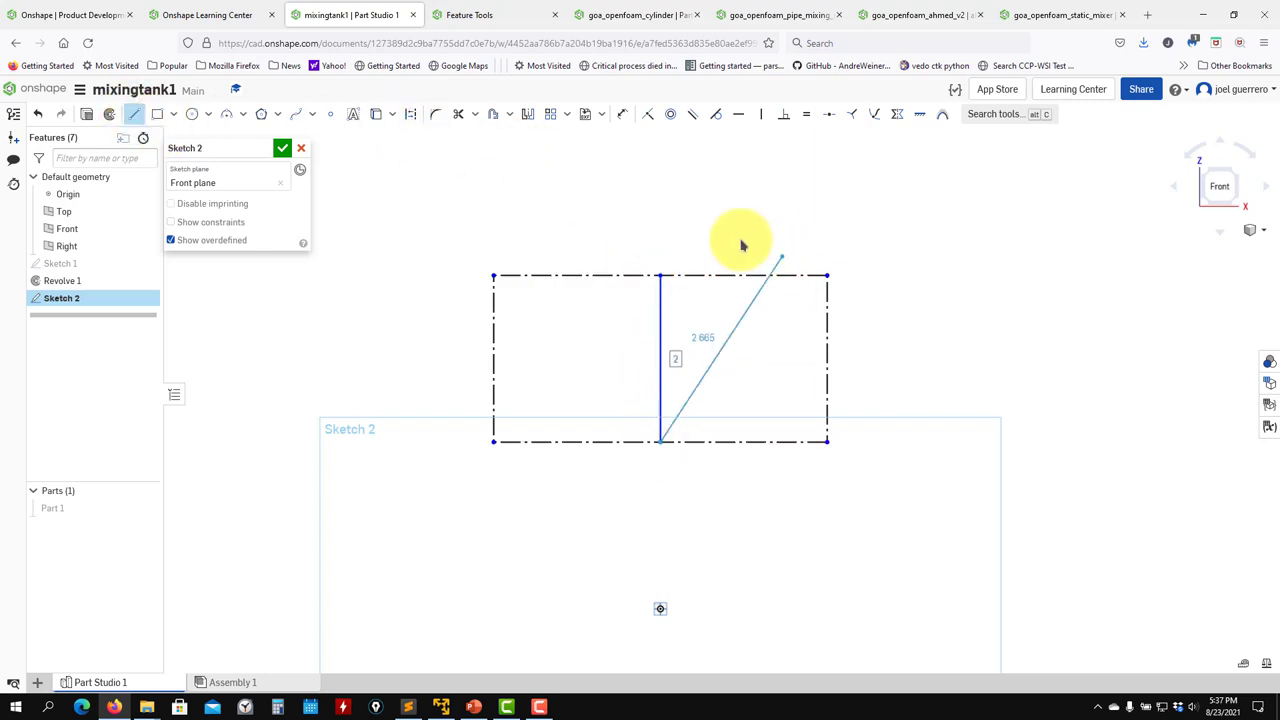
left_click(414, 114)
left_click(661, 338)
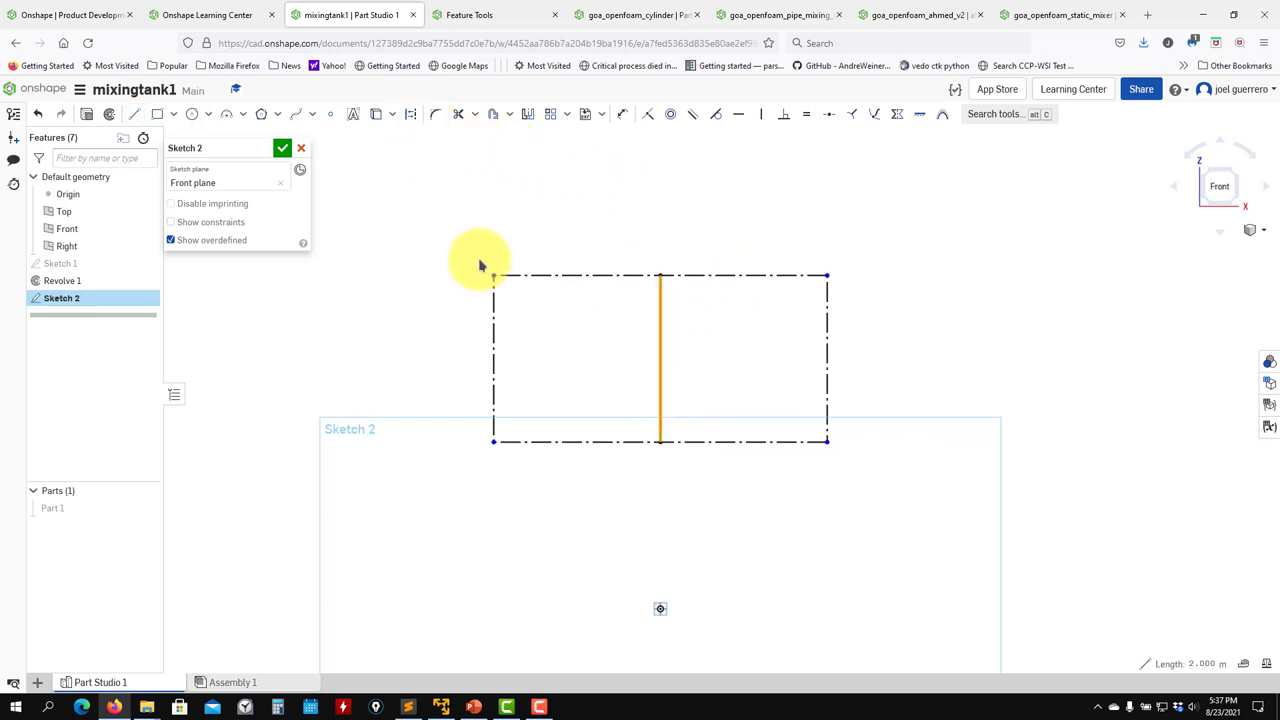
left_click(414, 116)
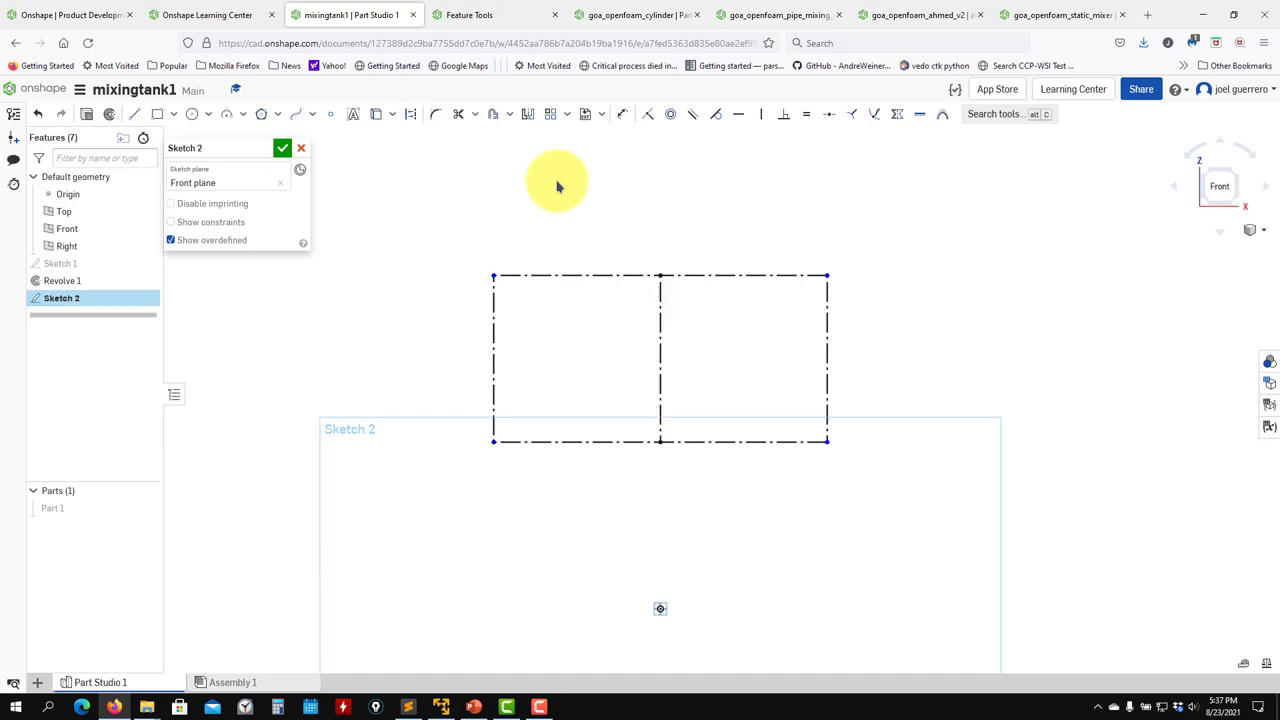
key("alt+Tab")
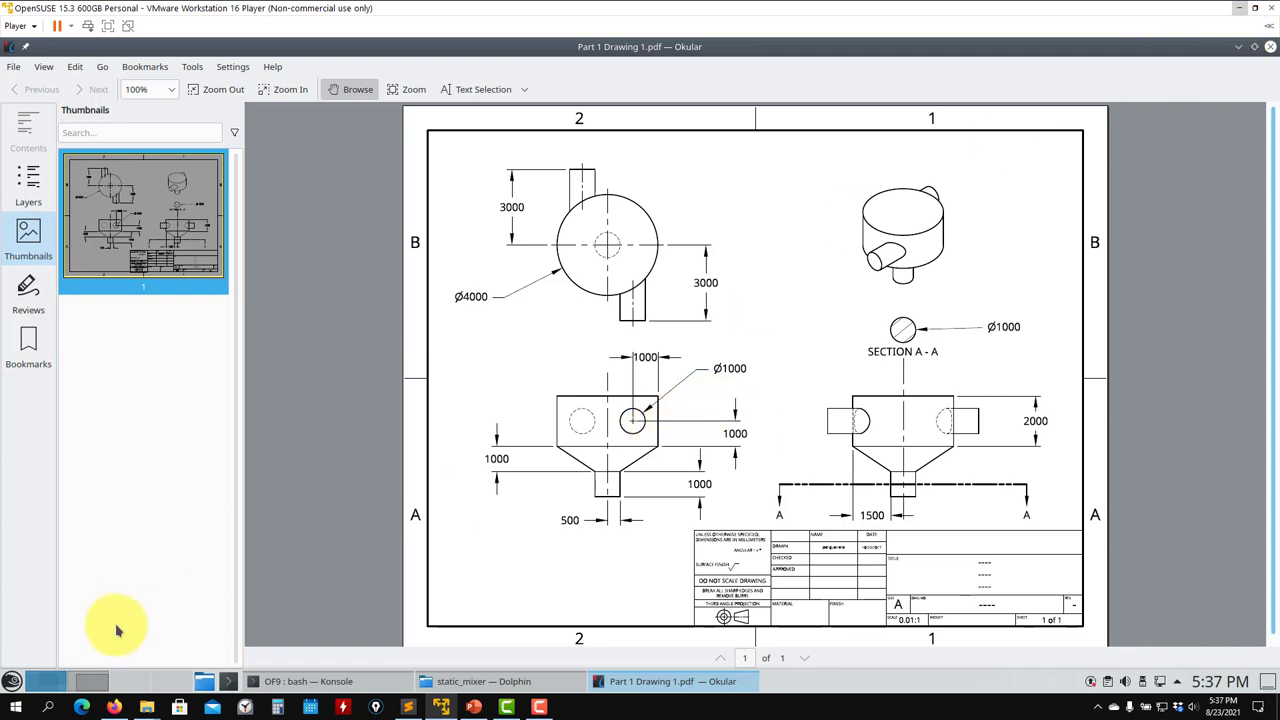
left_click(114, 707)
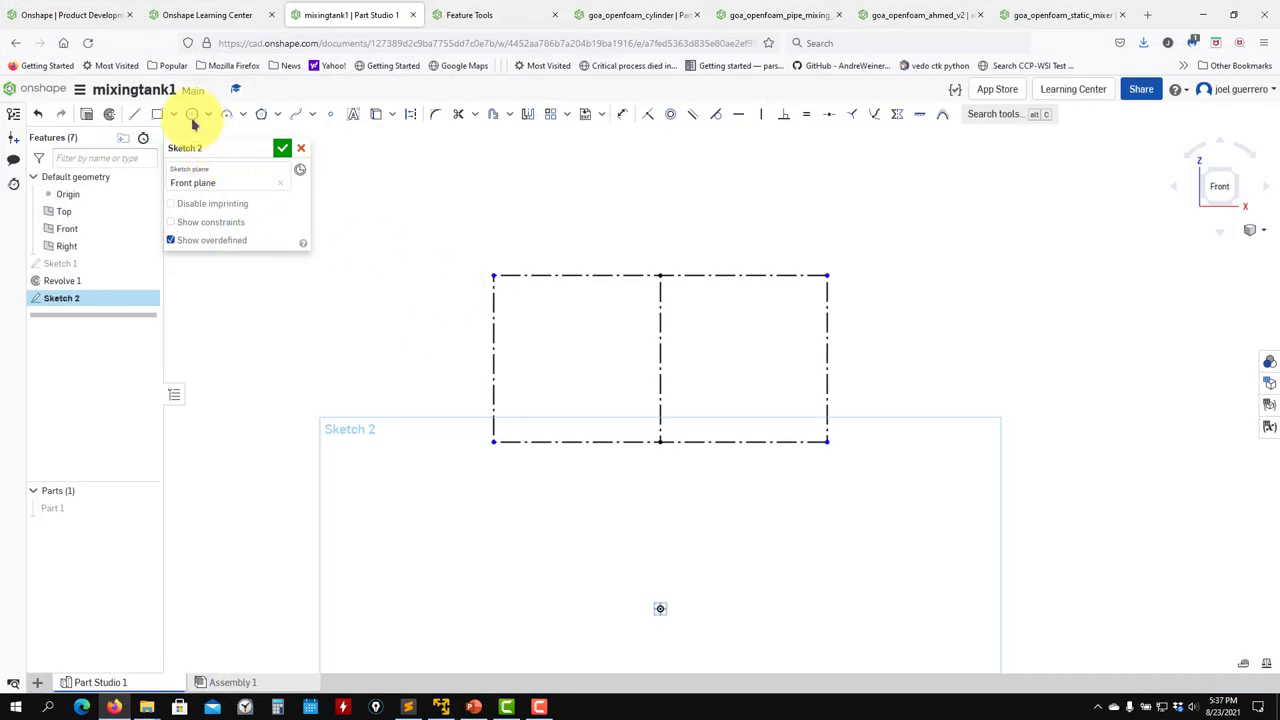
Draw a circle in each half of the construction rectangle.
left_click(192, 115)
left_click(752, 361)
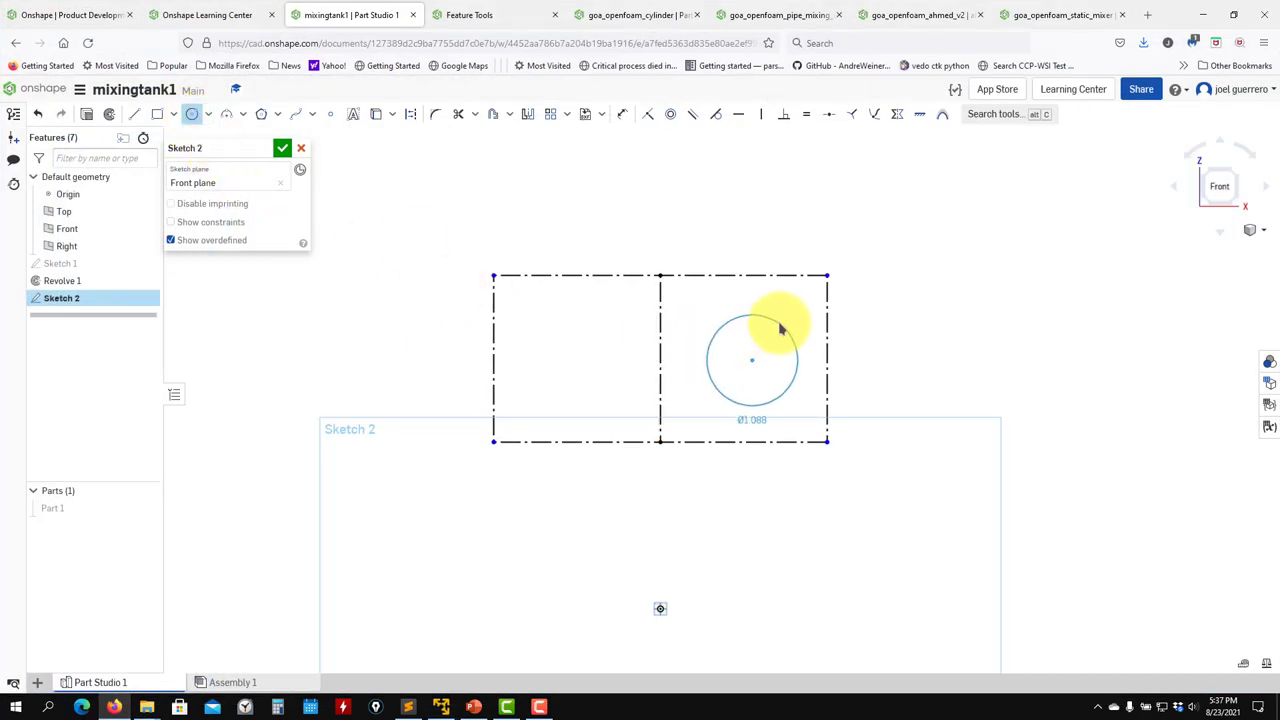
left_click(780, 328)
left_click(550, 371)
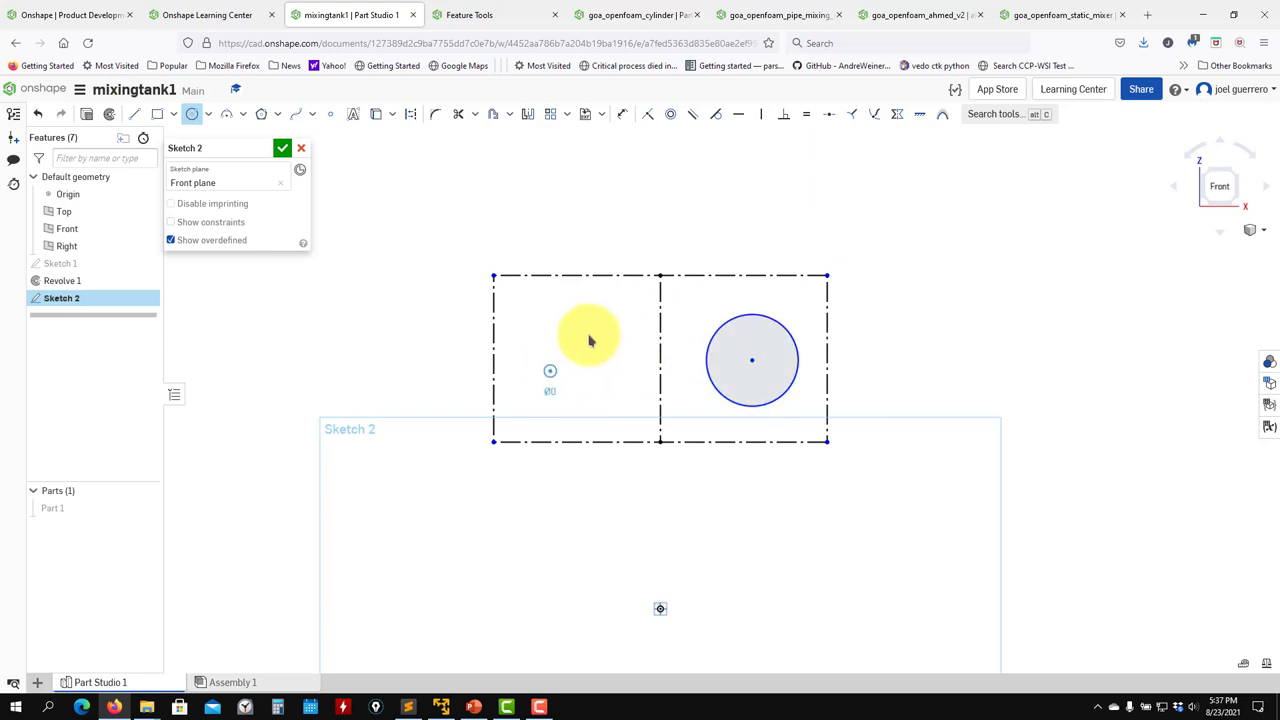
left_click(585, 348)
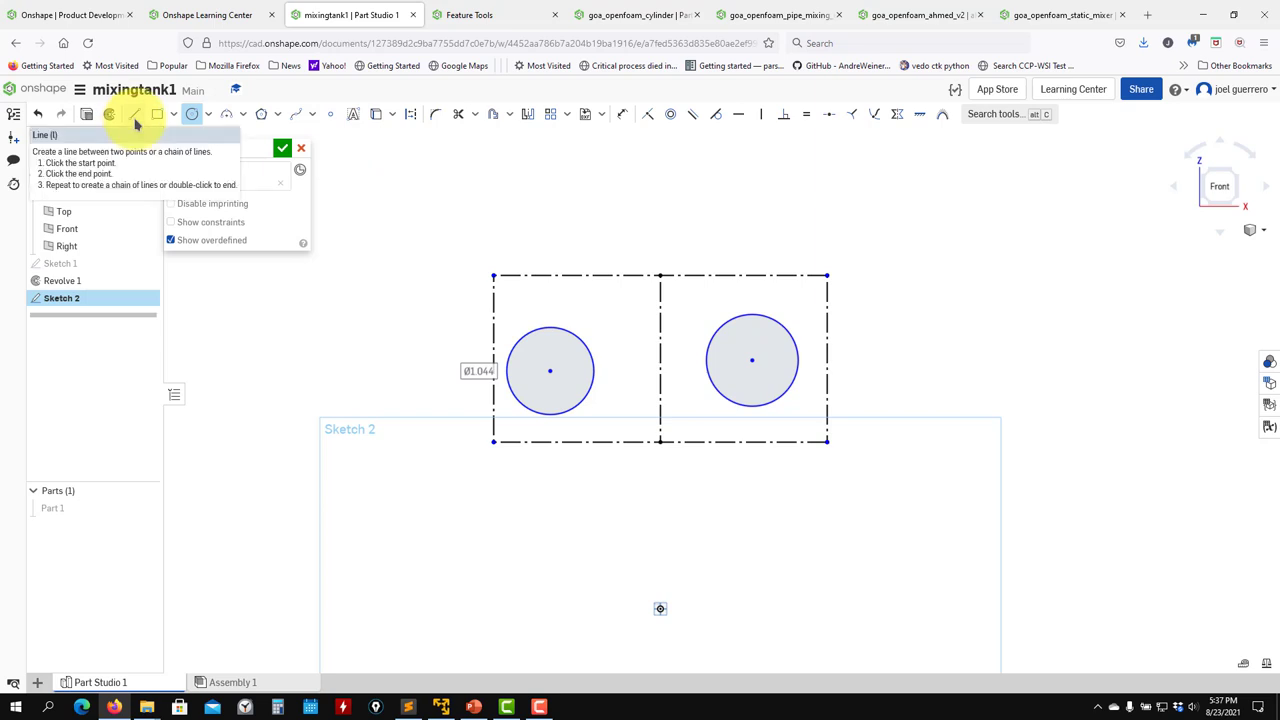
Dimension the right circle's centre from the right edge and the top edge.
left_click(622, 113)
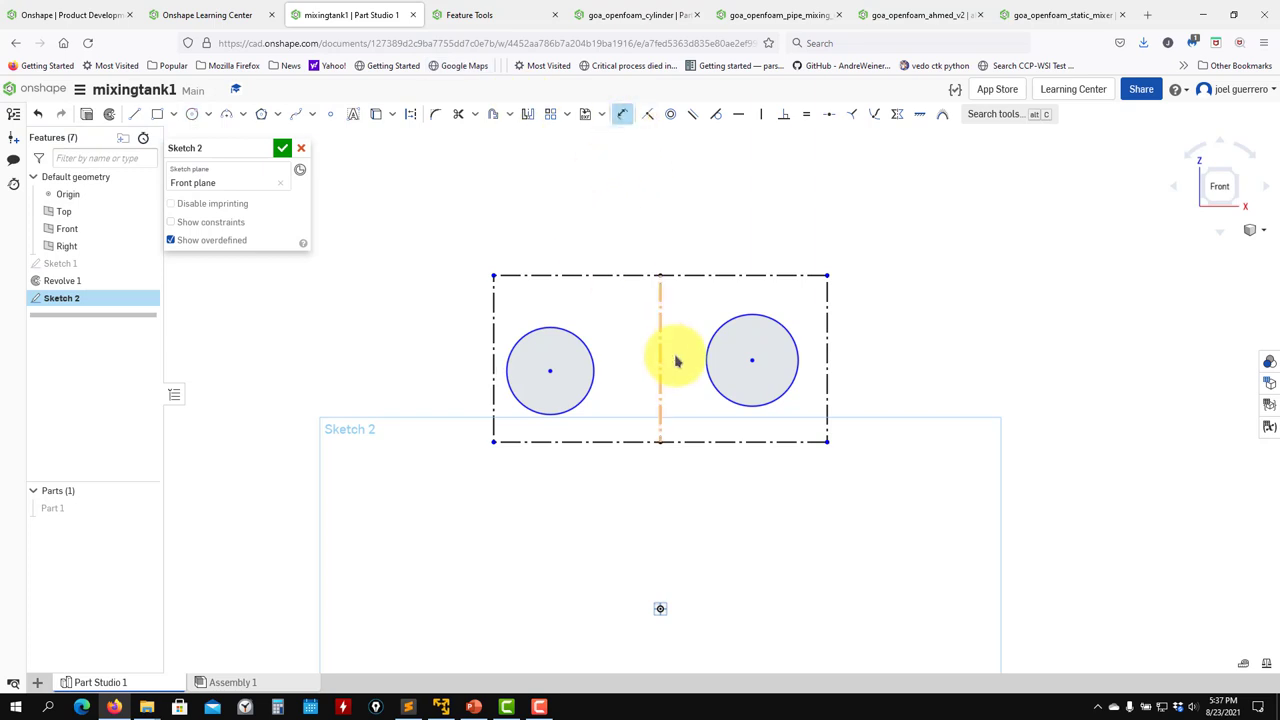
left_click(828, 372)
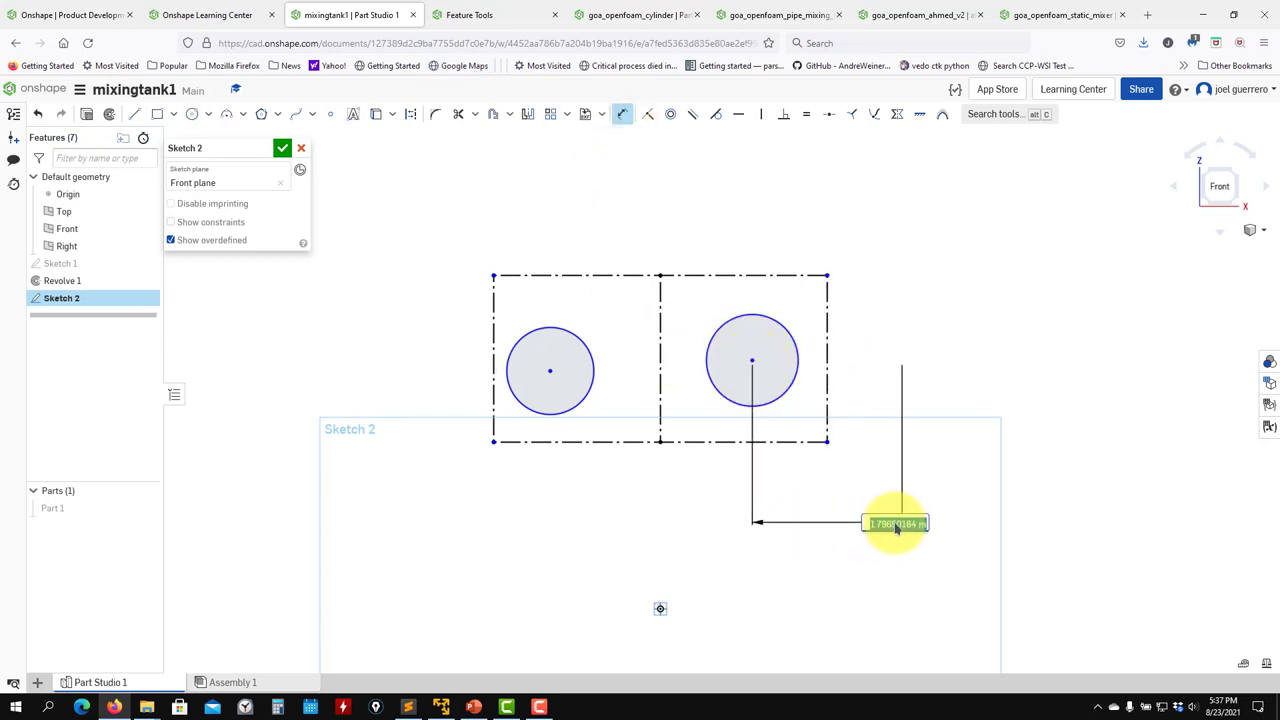
left_click(896, 527)
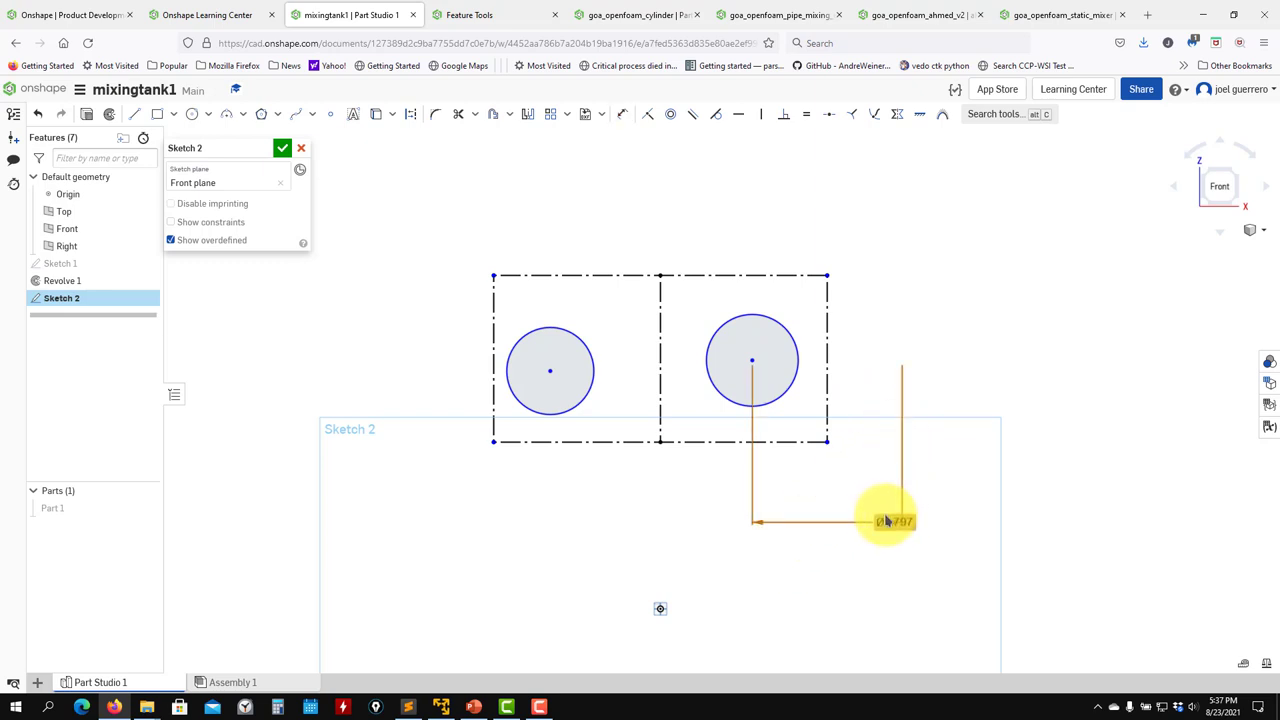
left_click(620, 113)
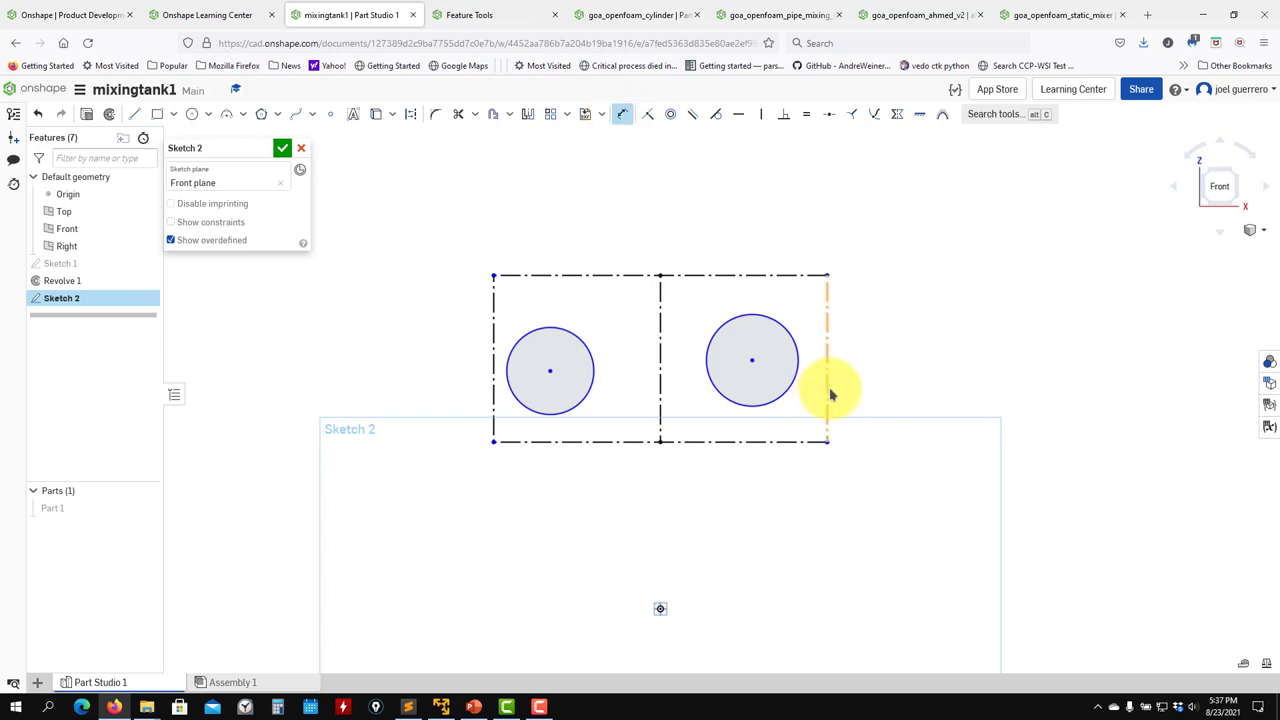
left_click(752, 361)
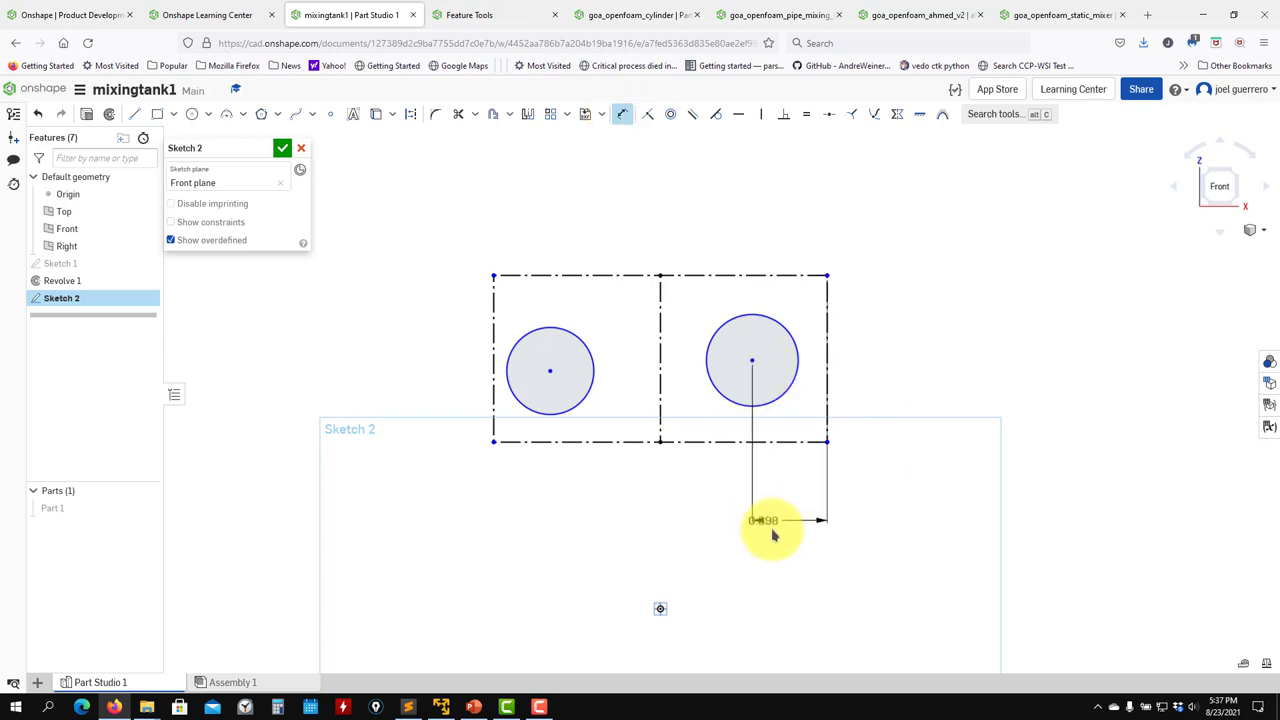
left_click(787, 524)
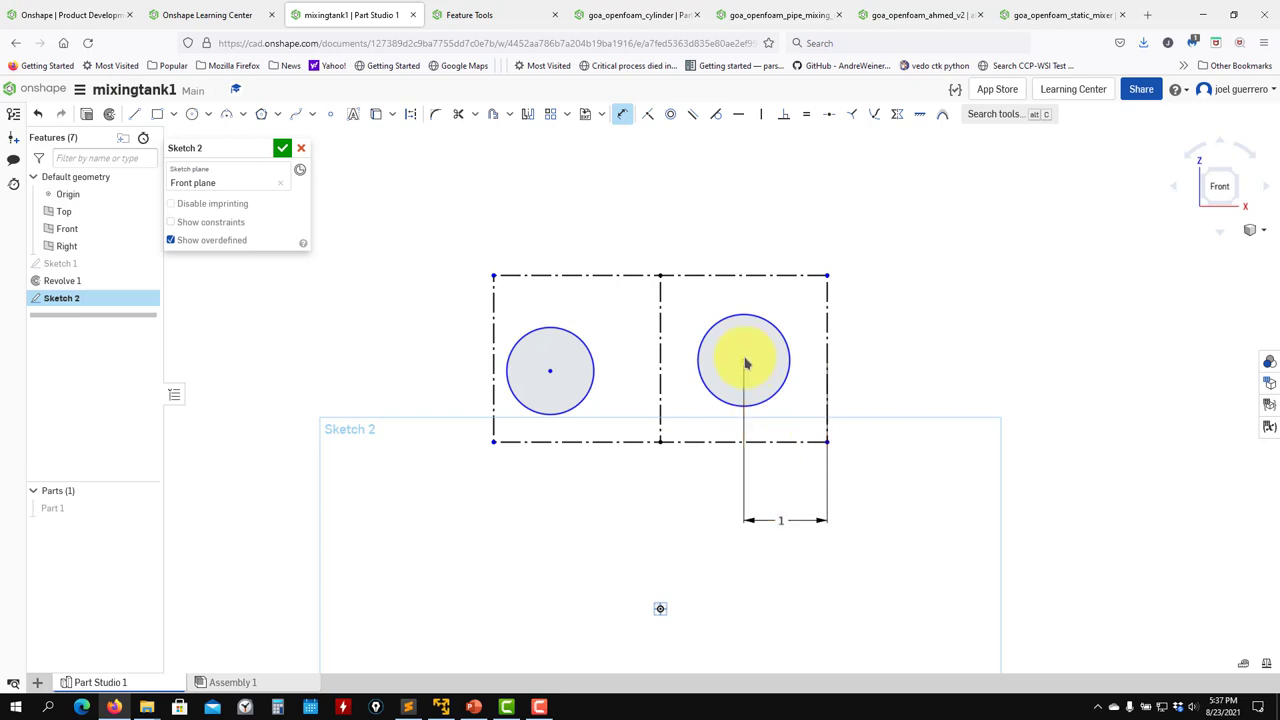
left_click(760, 280)
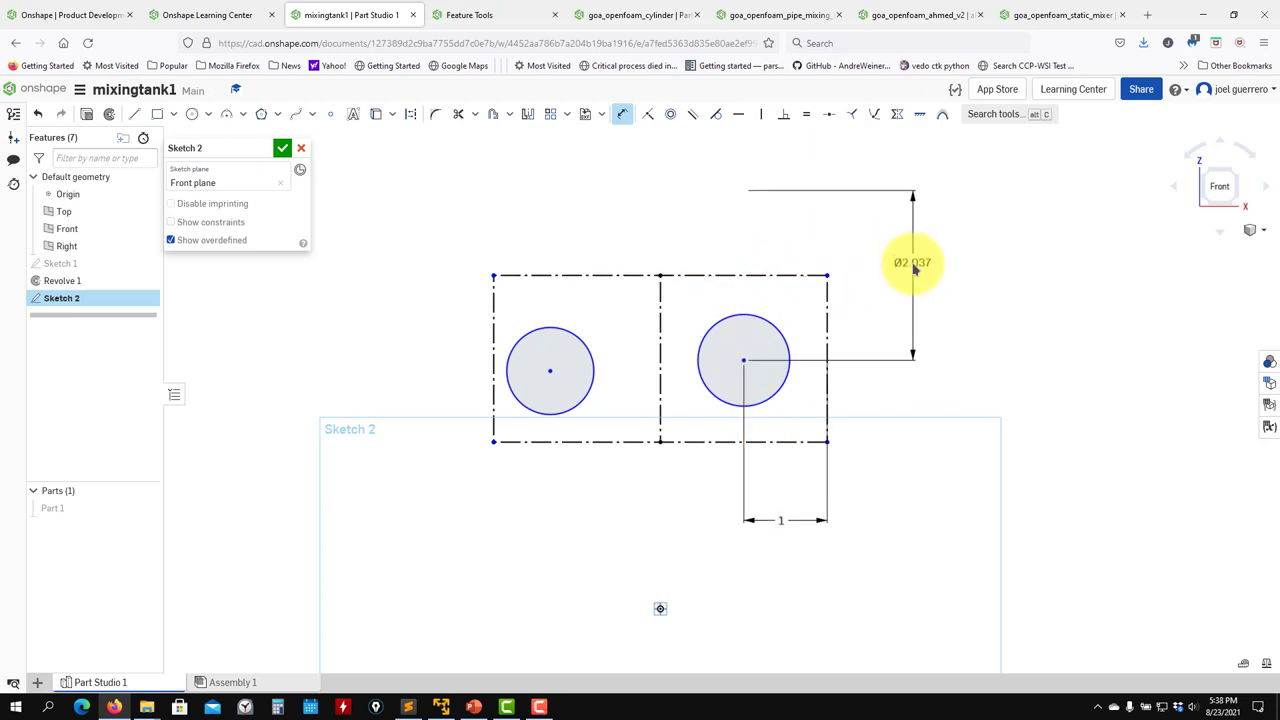
left_click(928, 322)
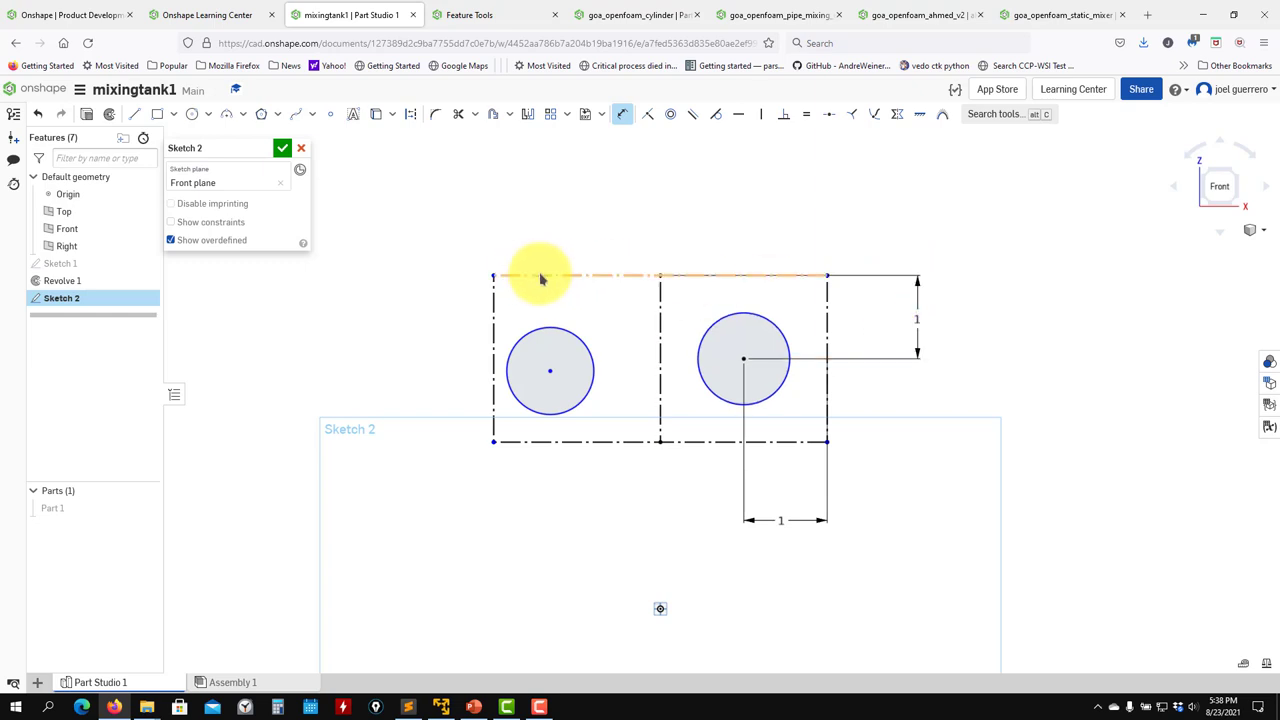
Place the left circle's centre 1 from the top edge and 1 from the left edge.
left_click(550, 373)
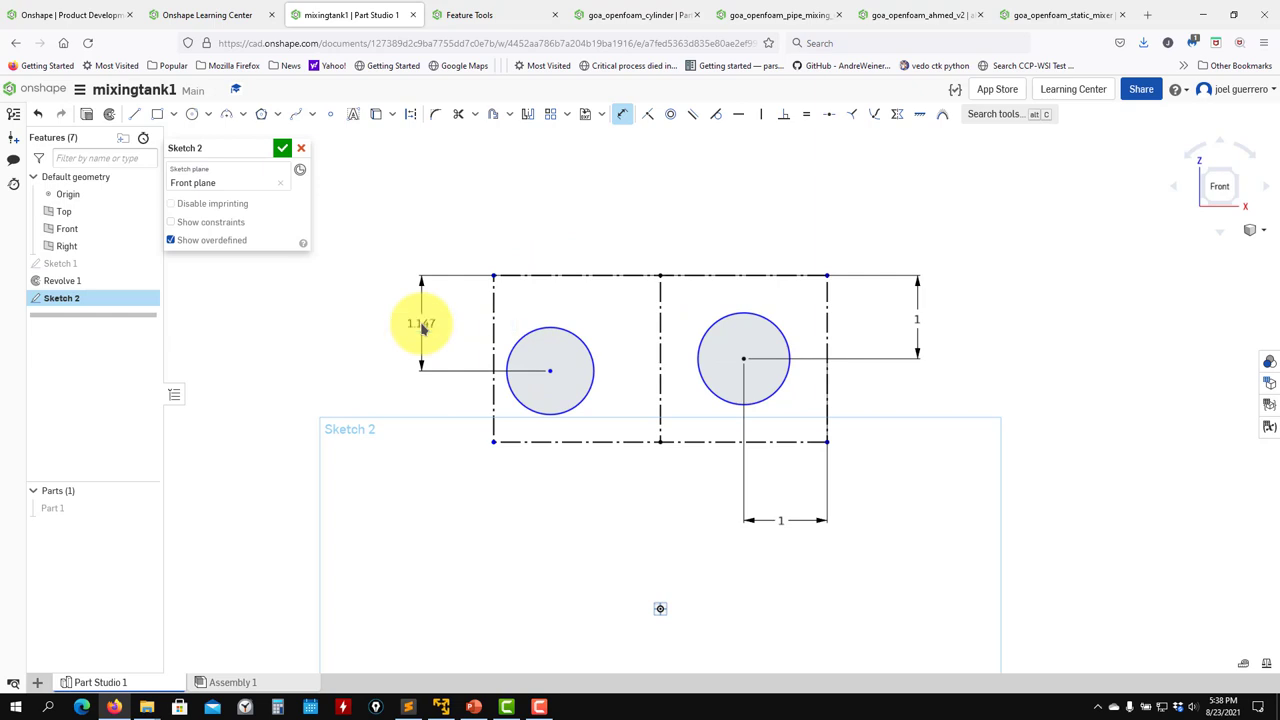
left_click(421, 325)
type("1")
key("Return")
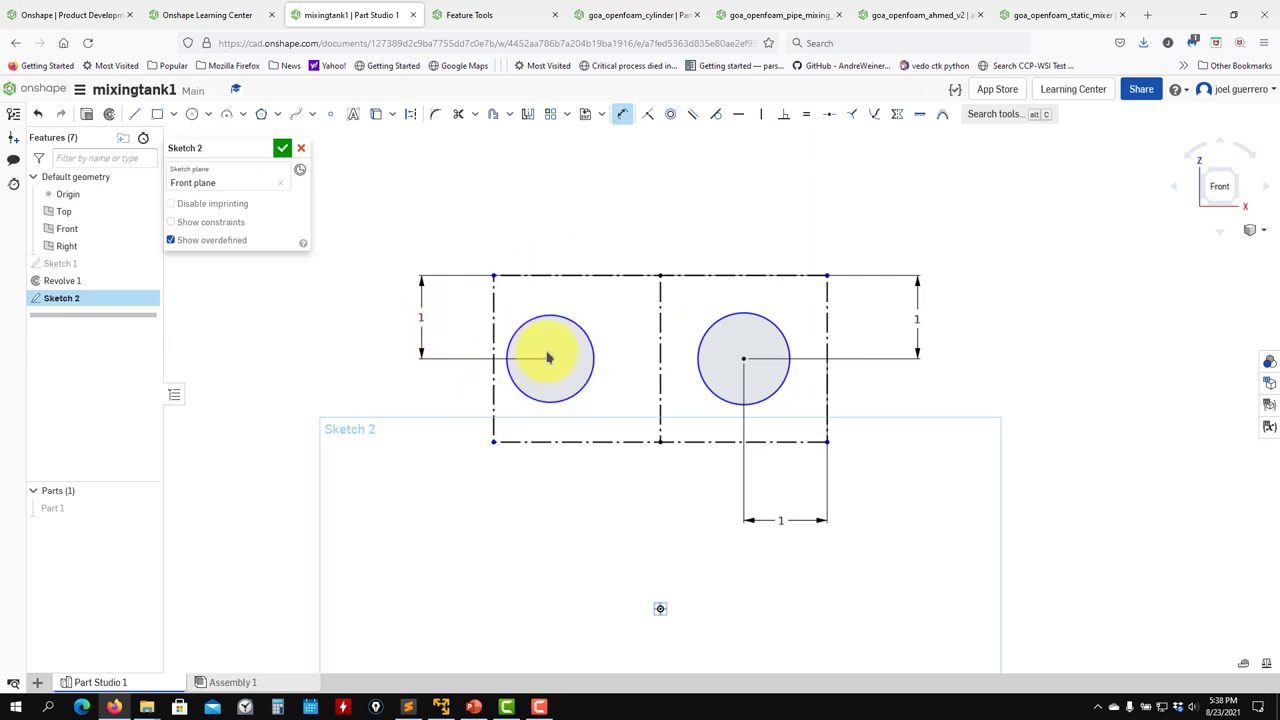
left_click(550, 360)
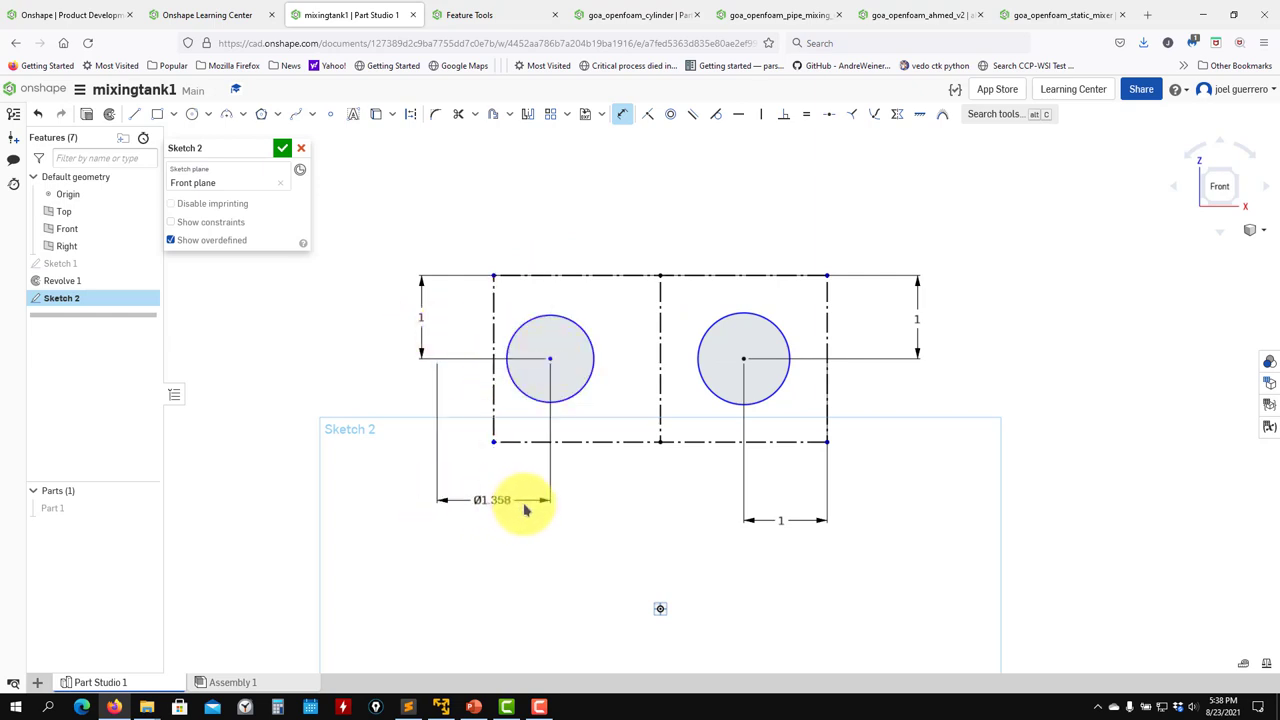
left_click(530, 512)
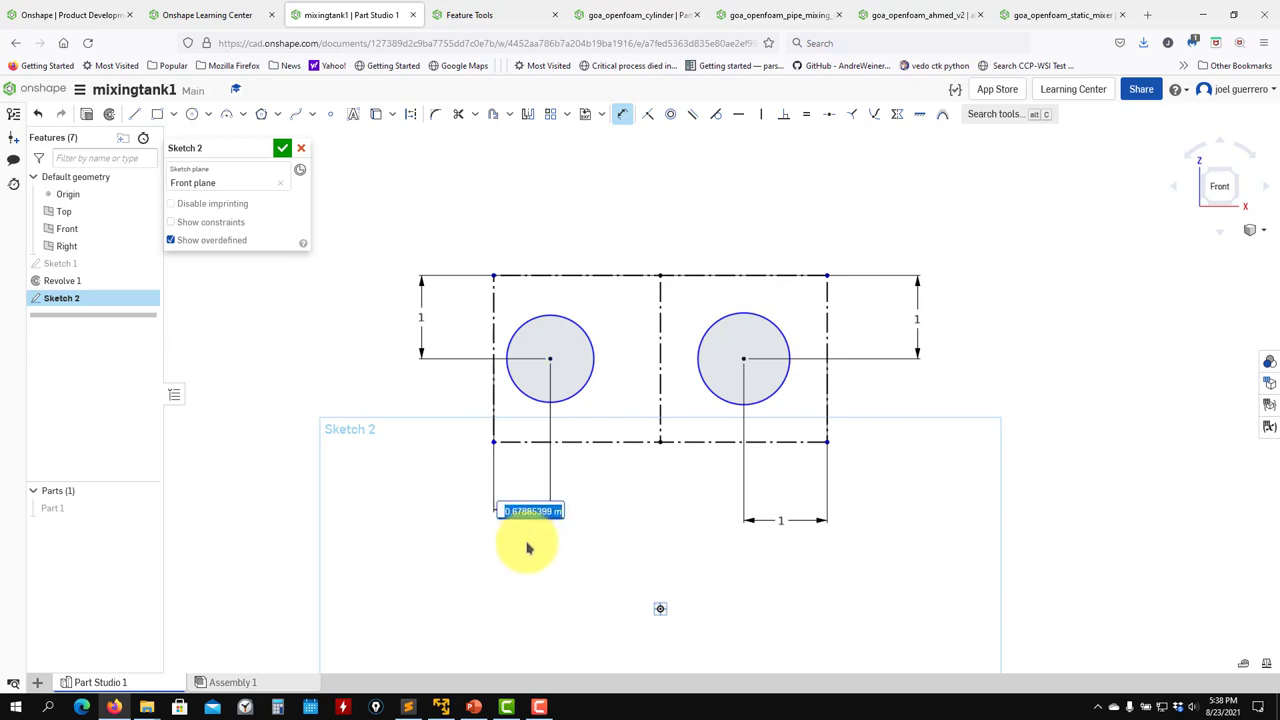
type("1")
key("Return")
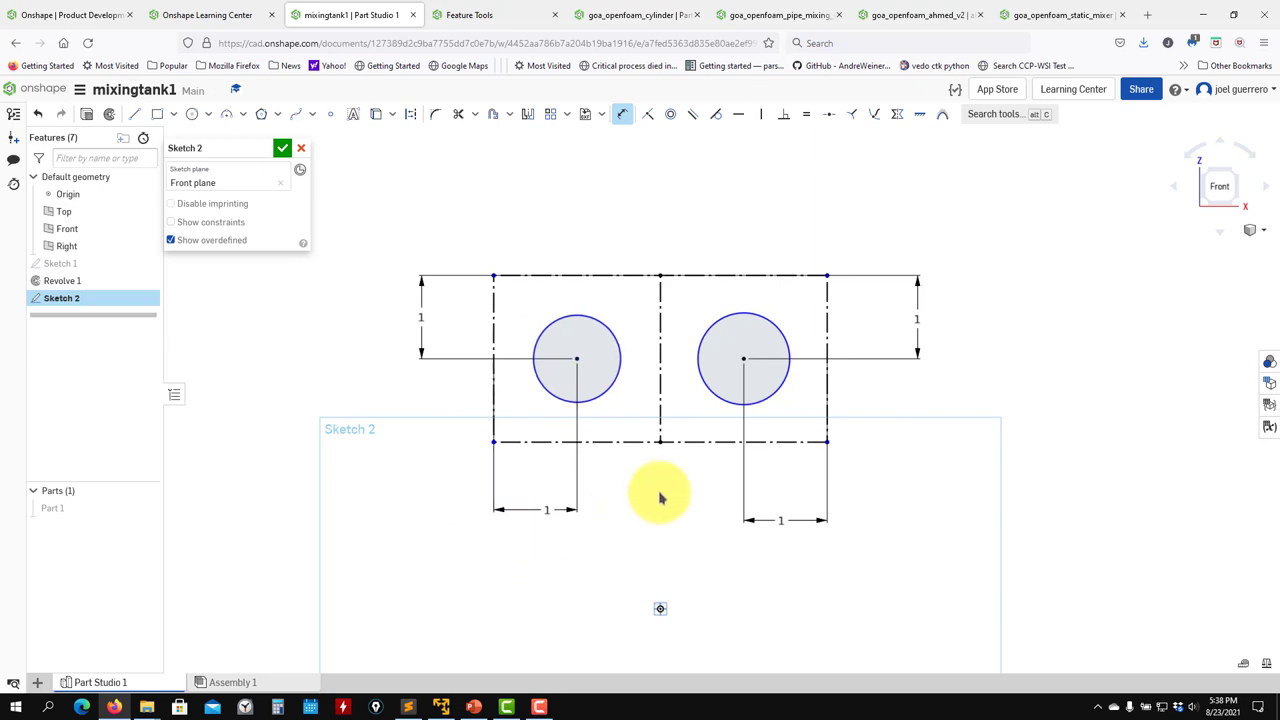
Set both circle diameters to 1 and finish Sketch 2.
left_click(598, 322)
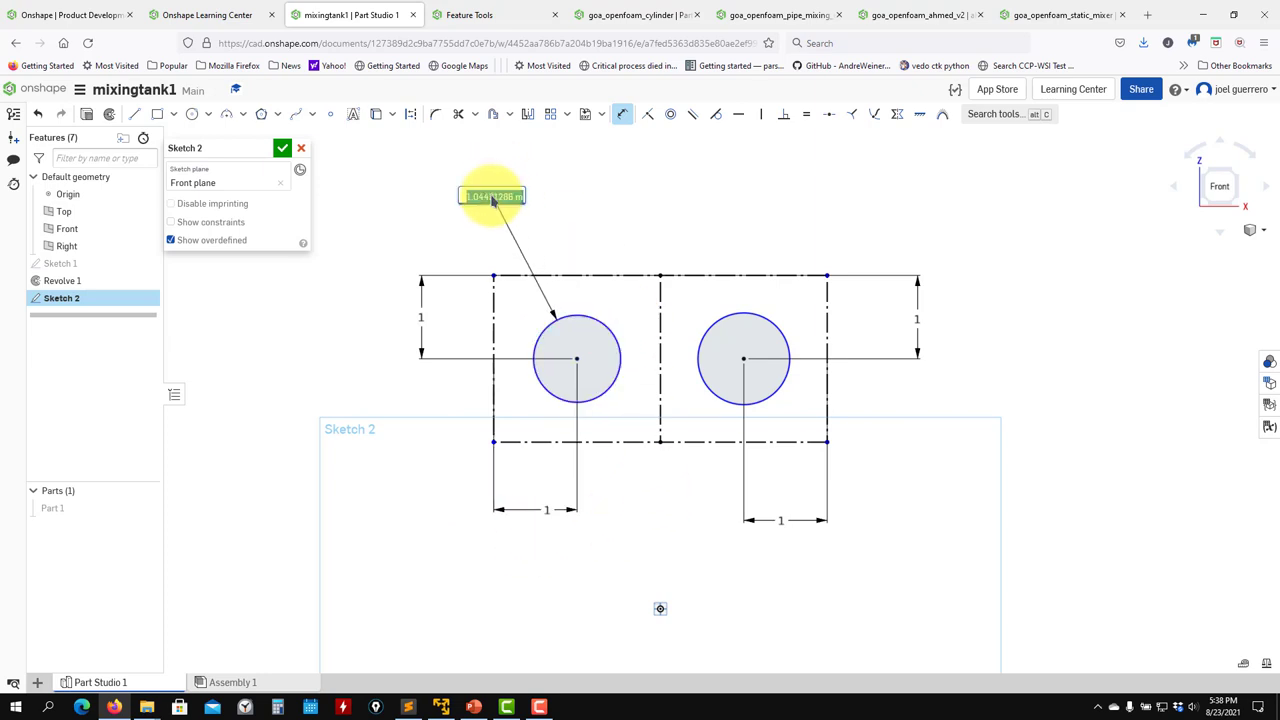
type("1")
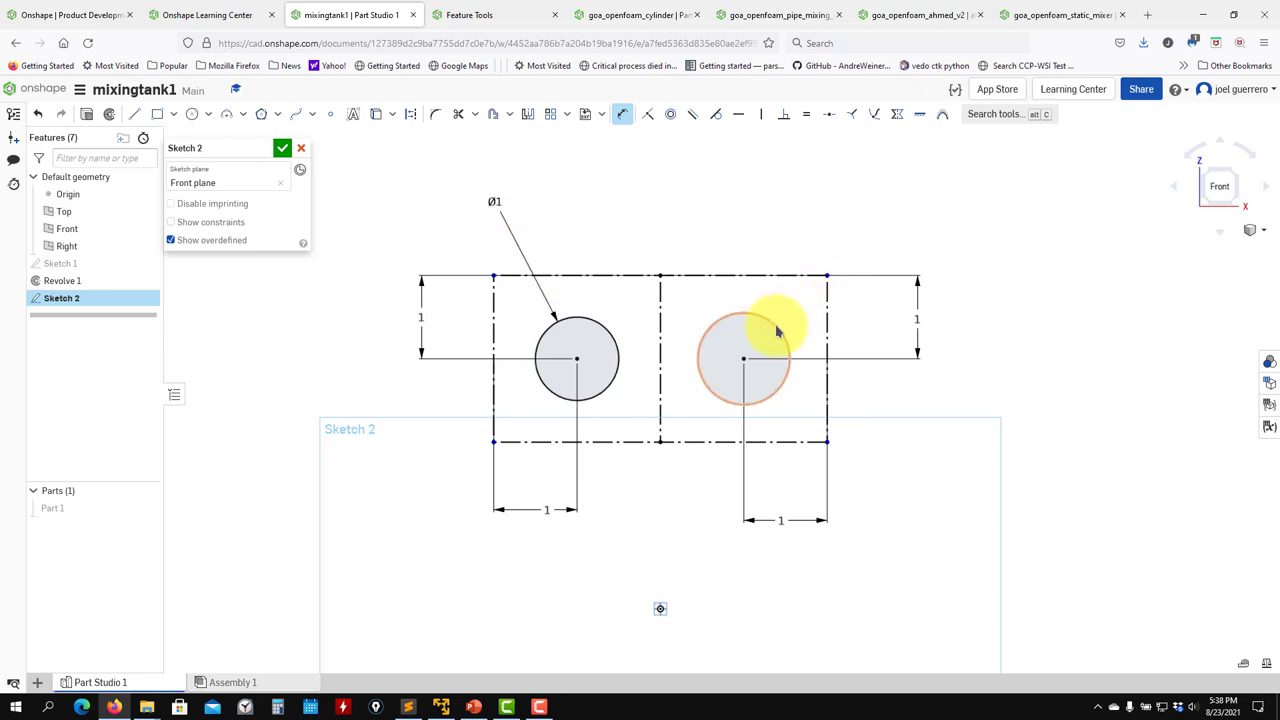
left_click(777, 331)
left_click(818, 208)
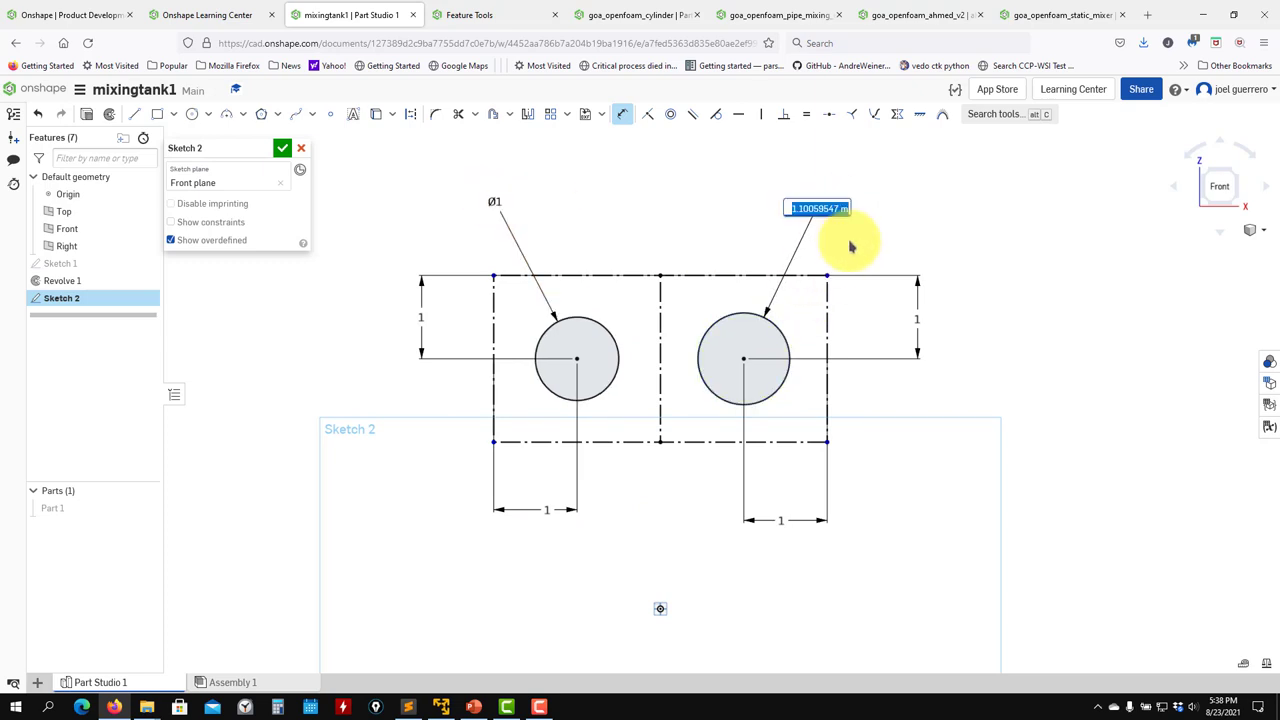
type("1")
key("Return")
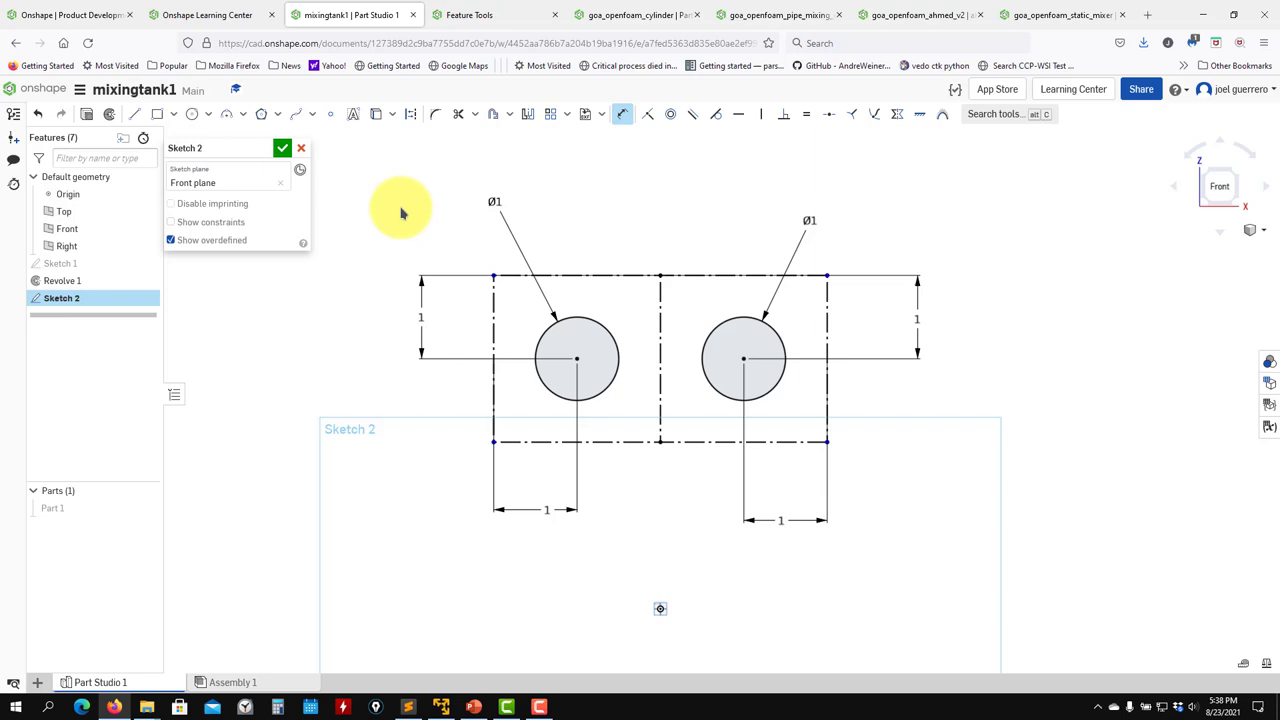
left_click(282, 148)
Edit Sketch 2 and delete the left Ø1 circle with its dimensions.
right_click_drag(367, 357, 364, 361)
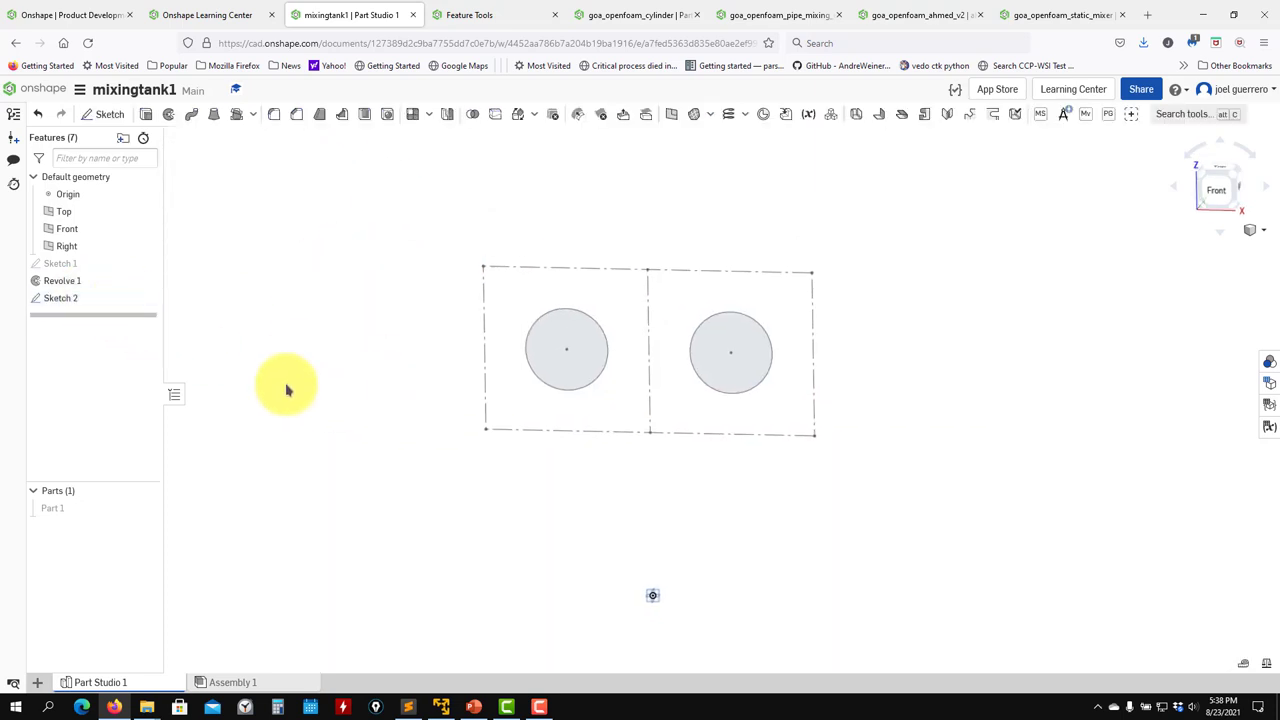
double_click(60, 297)
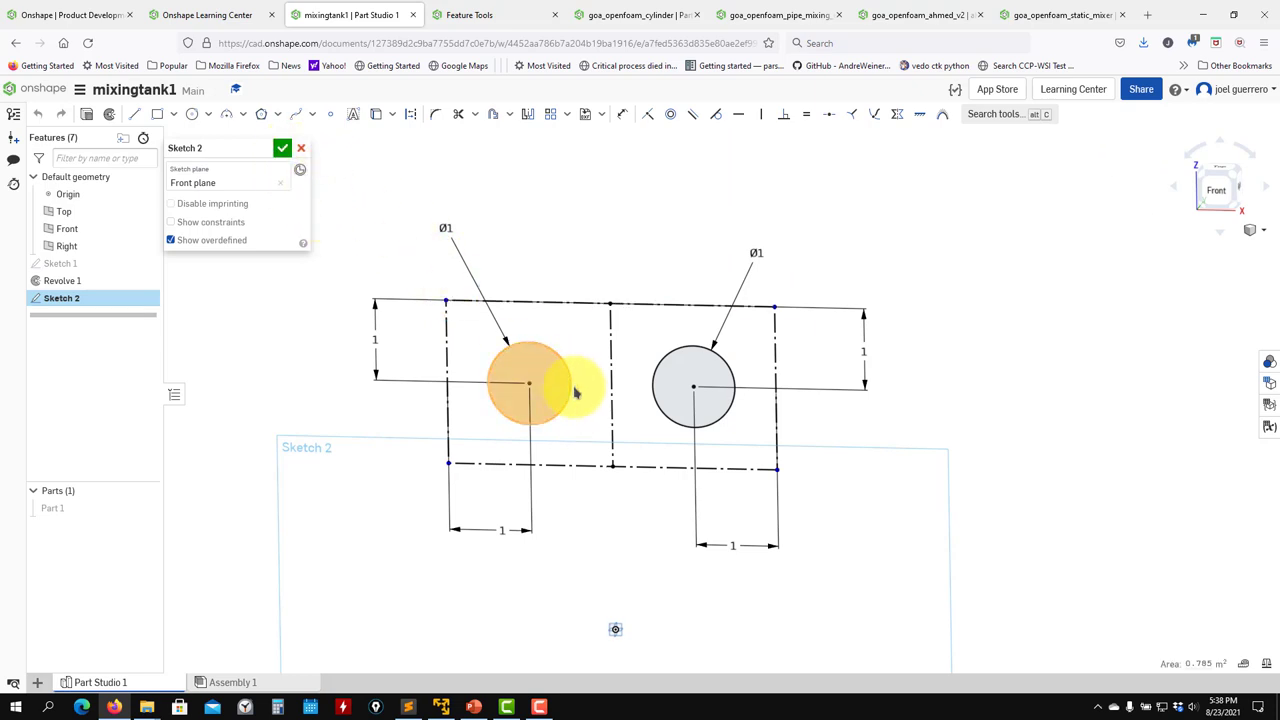
key("Delete")
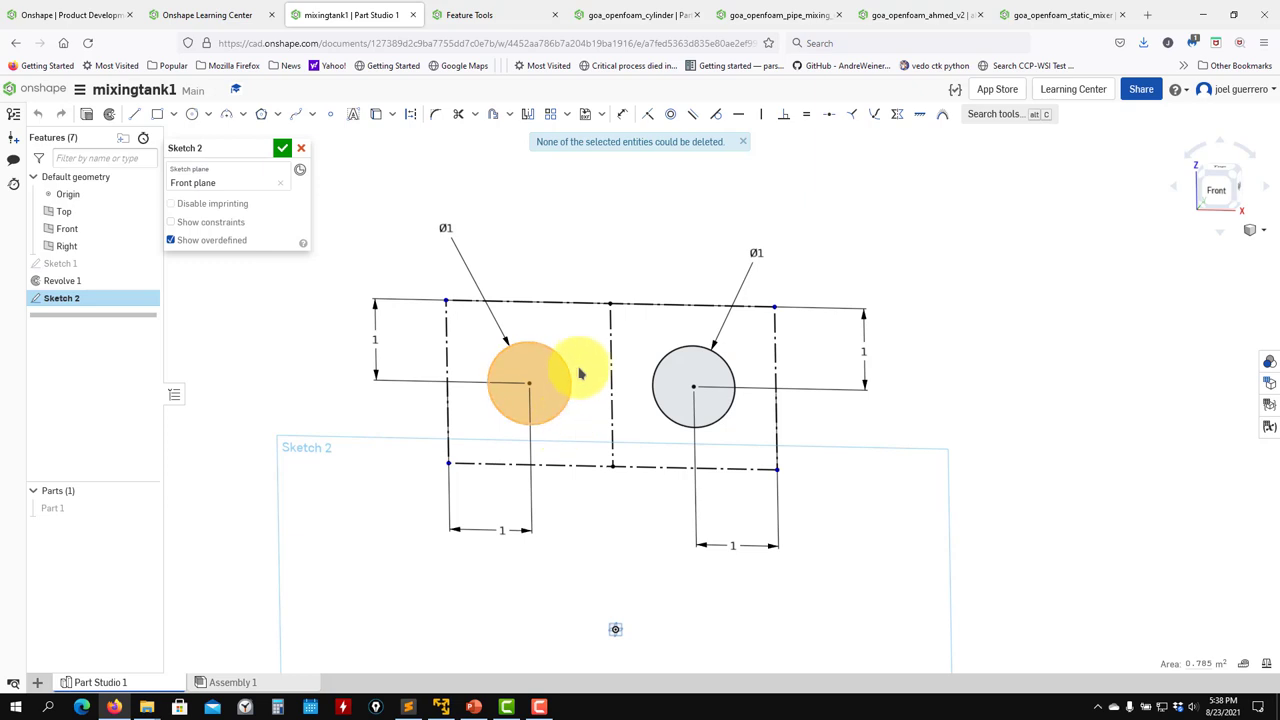
key("Escape")
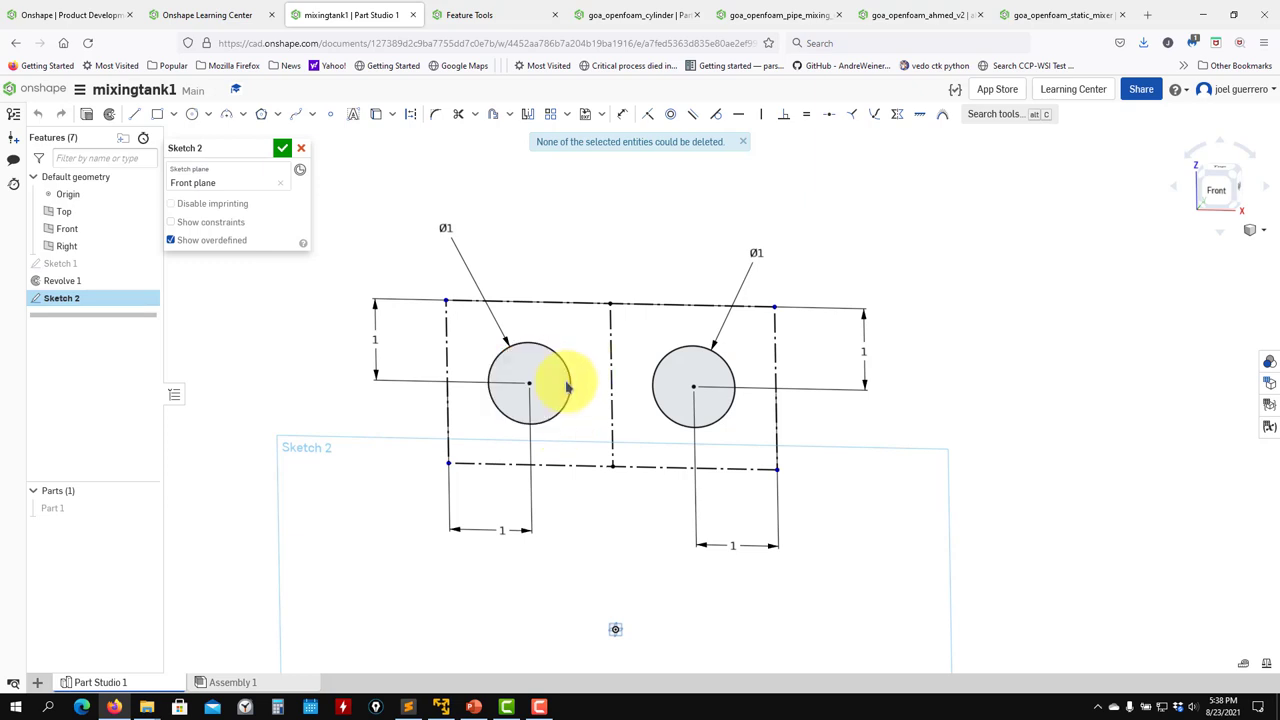
left_click(571, 399)
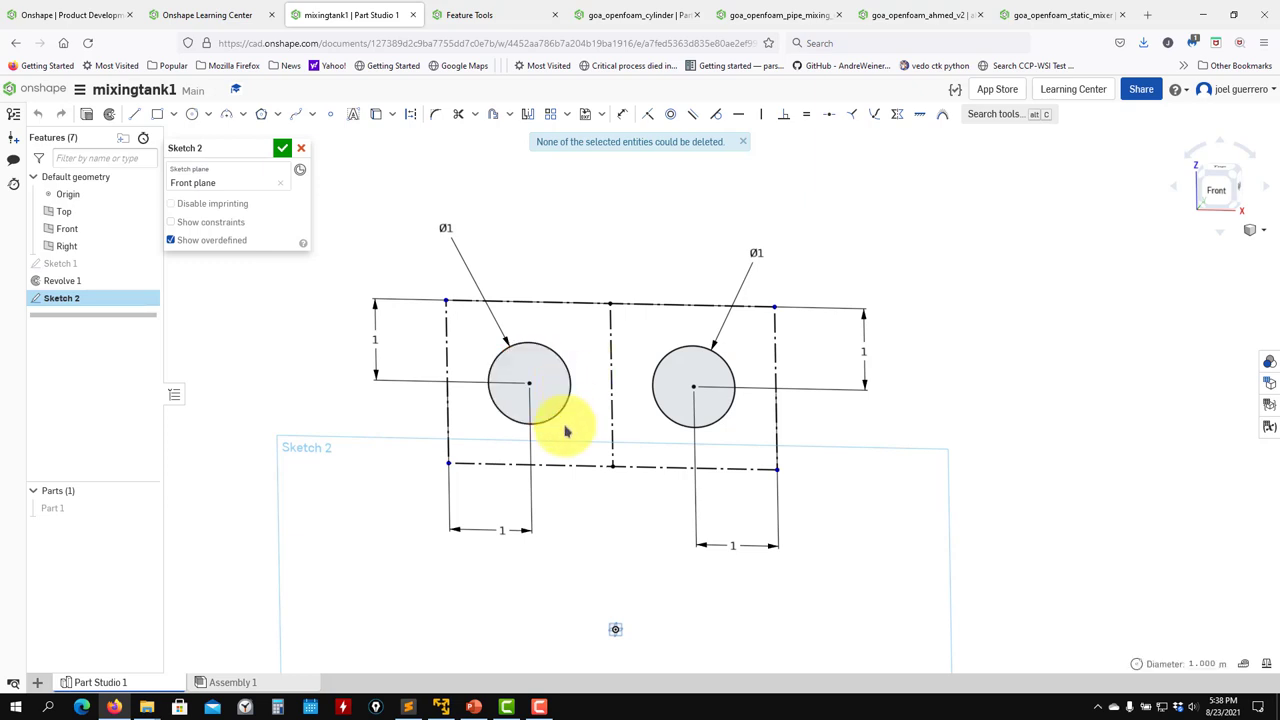
key("Delete")
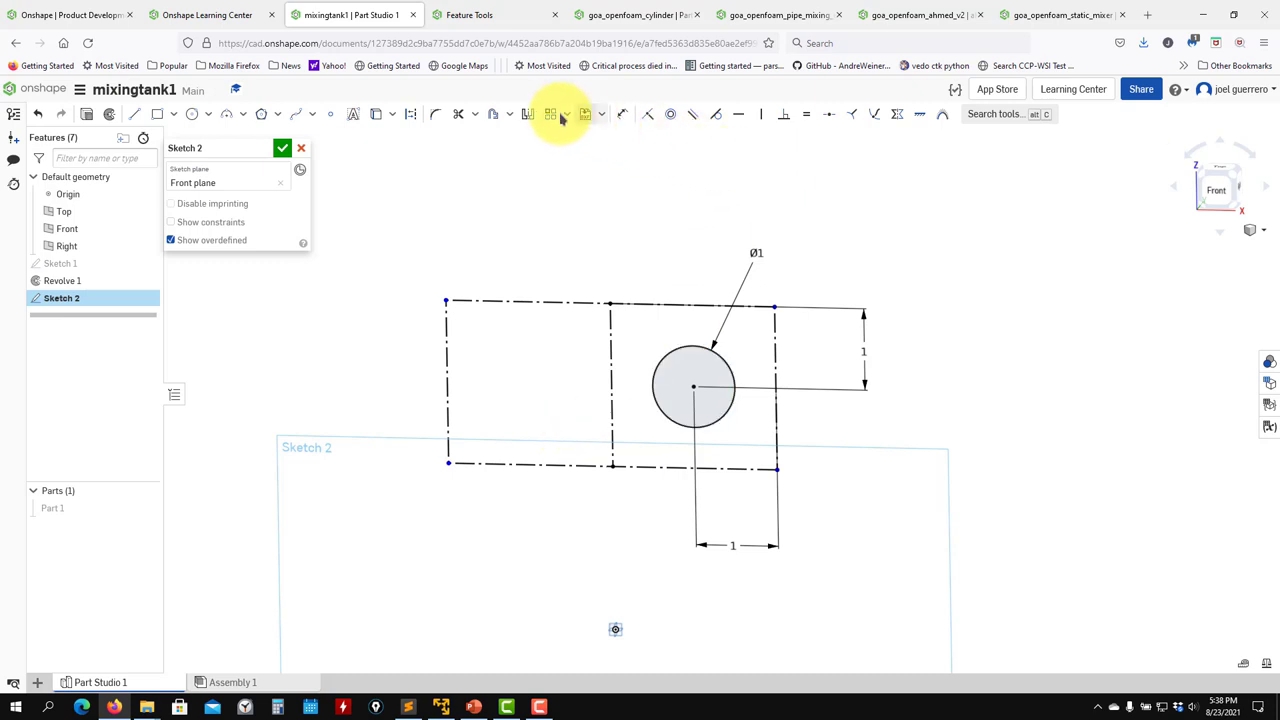
Mirror the right circle across the vertical construction centreline.
left_click(527, 114)
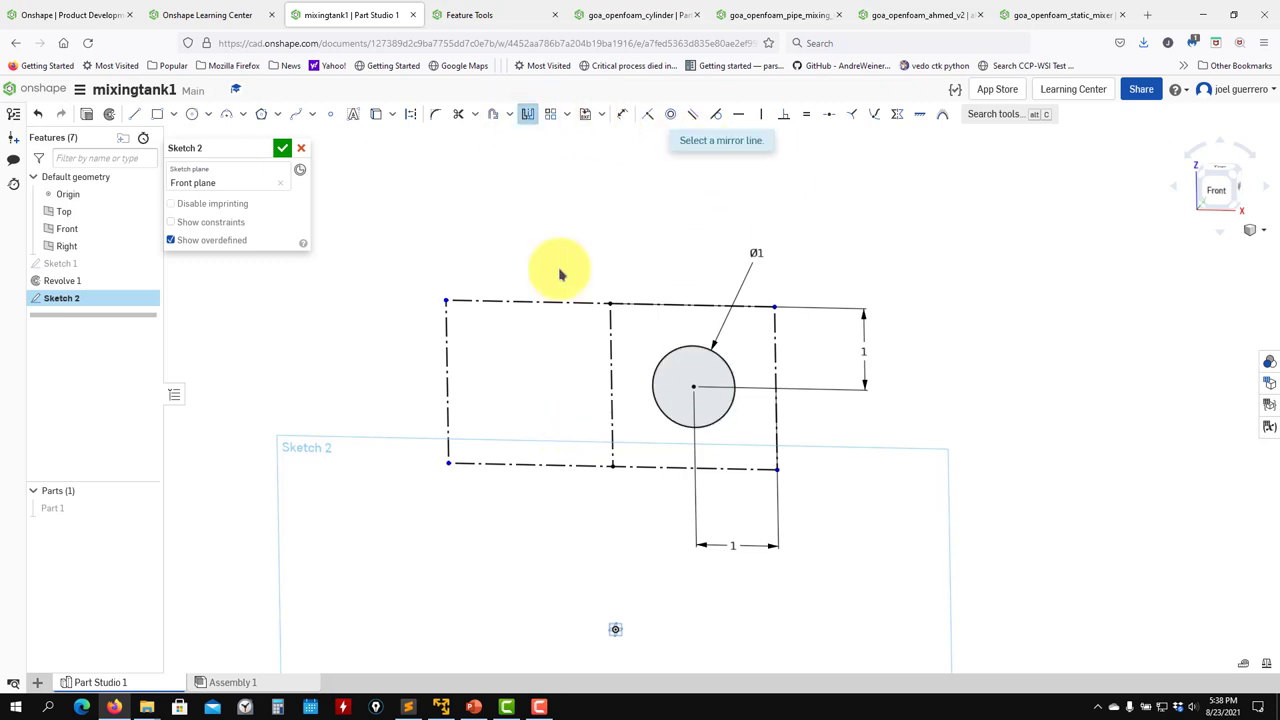
left_click(611, 361)
left_click(714, 370)
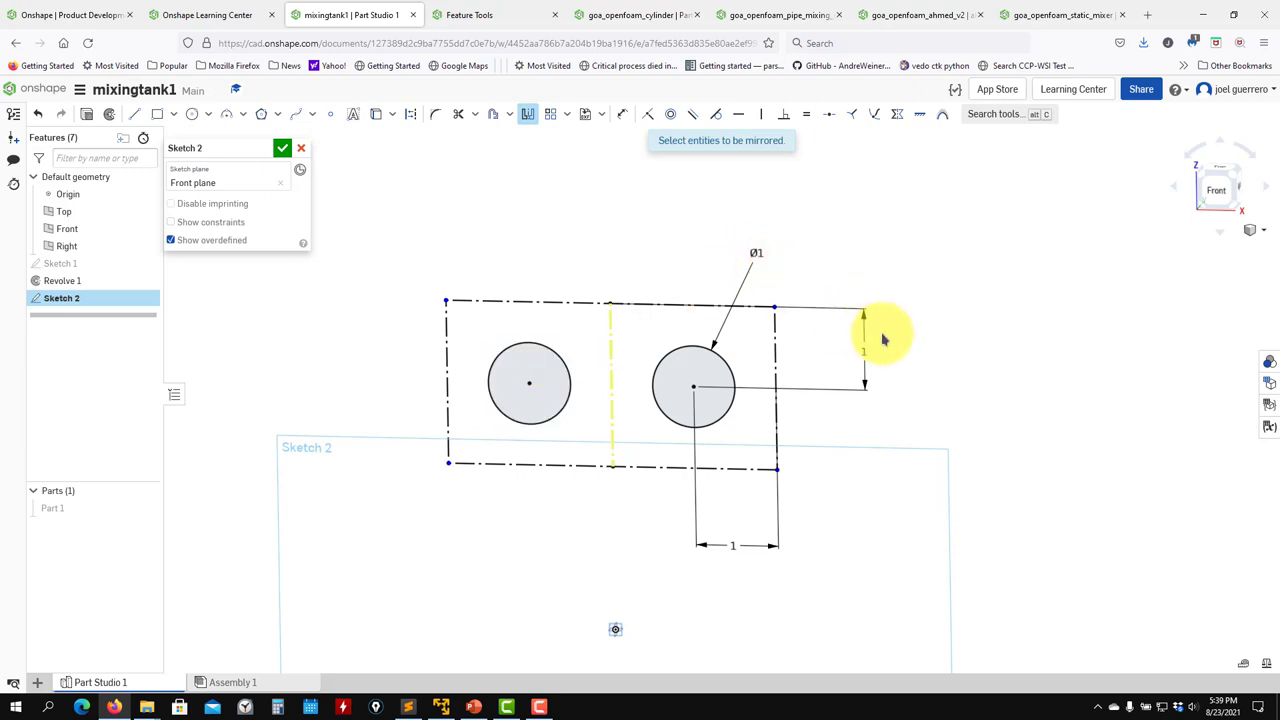
Close Sketch 2 and make Part 1 visible again.
left_click(283, 150)
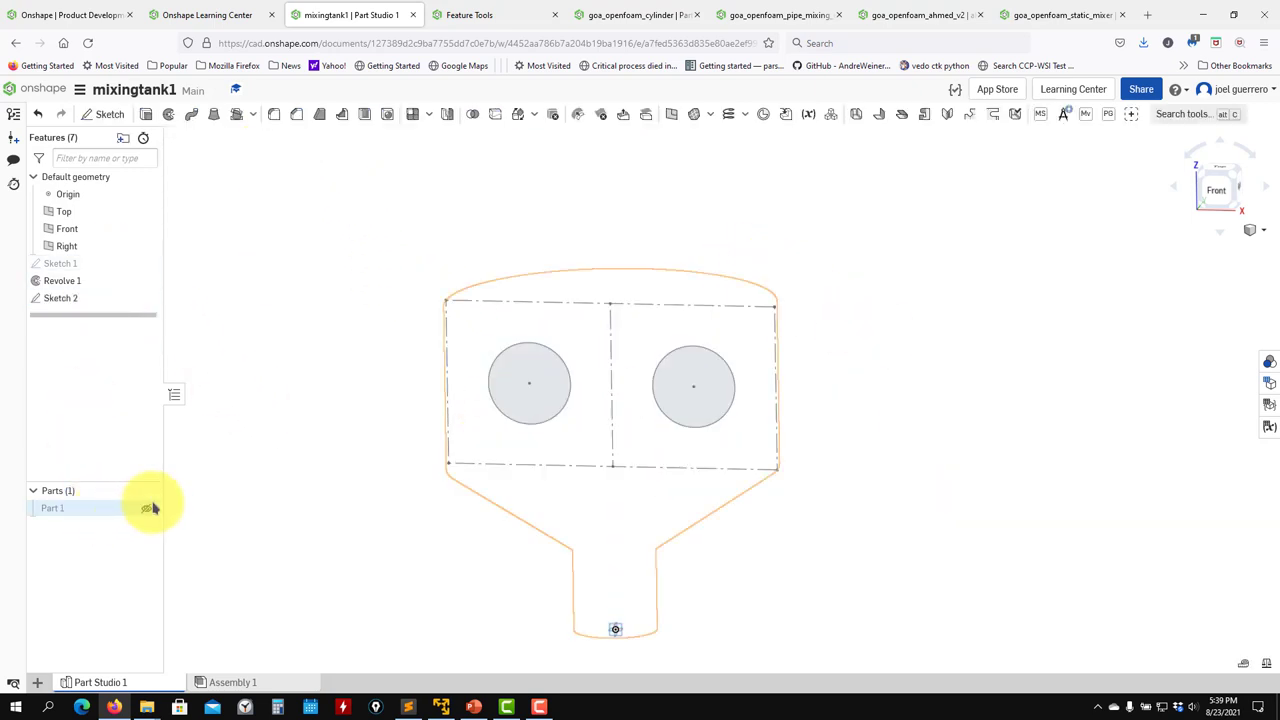
left_click(148, 508)
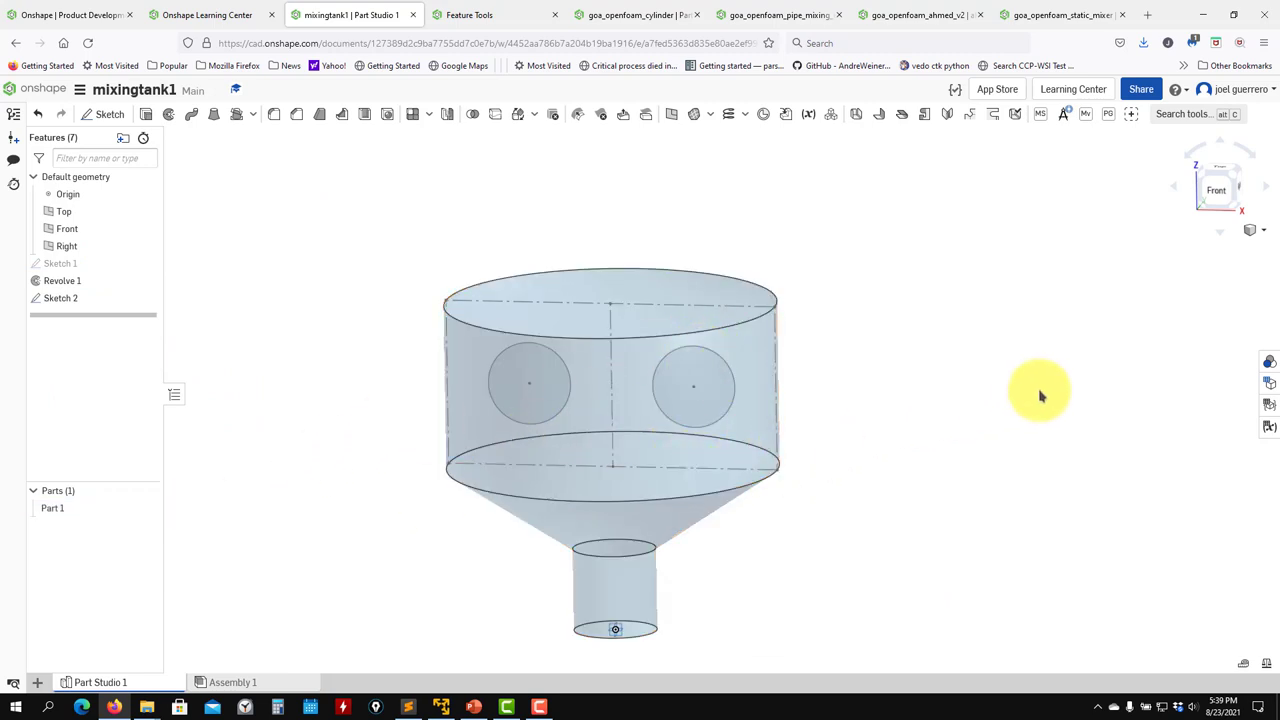
middle_click_drag(851, 469, 943, 406)
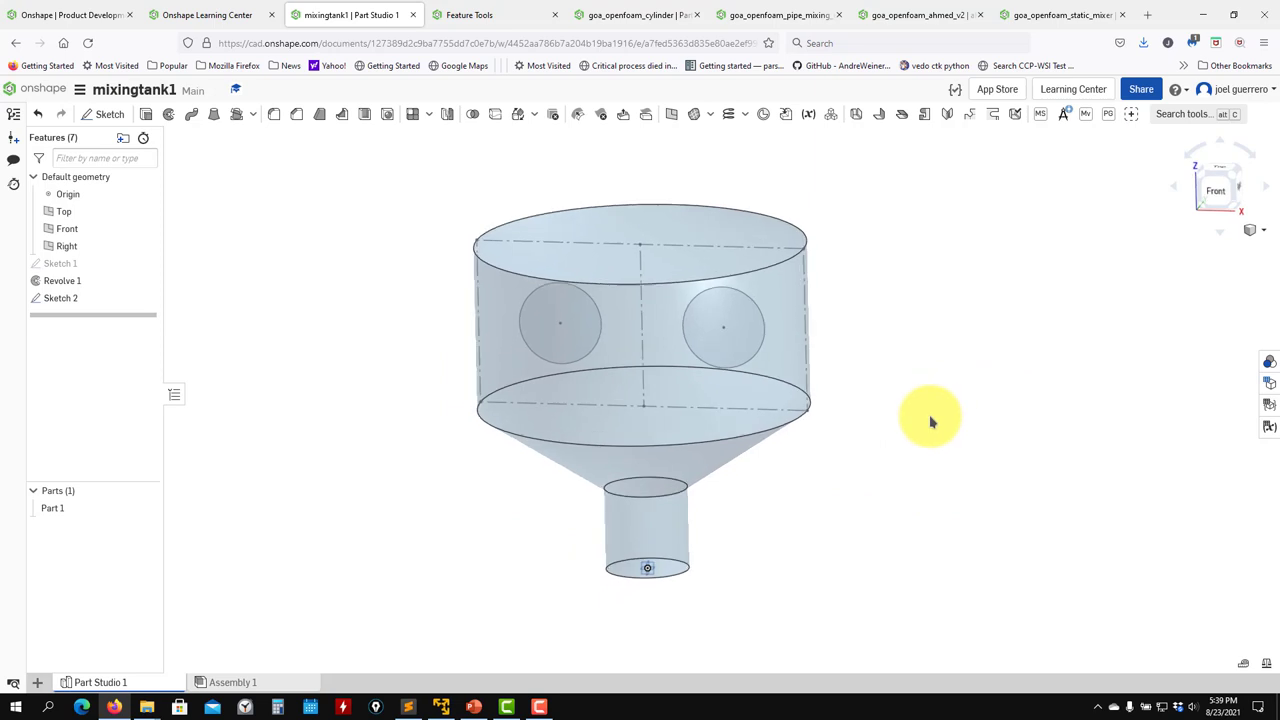
right_click_drag(930, 420, 911, 420)
left_click(625, 387)
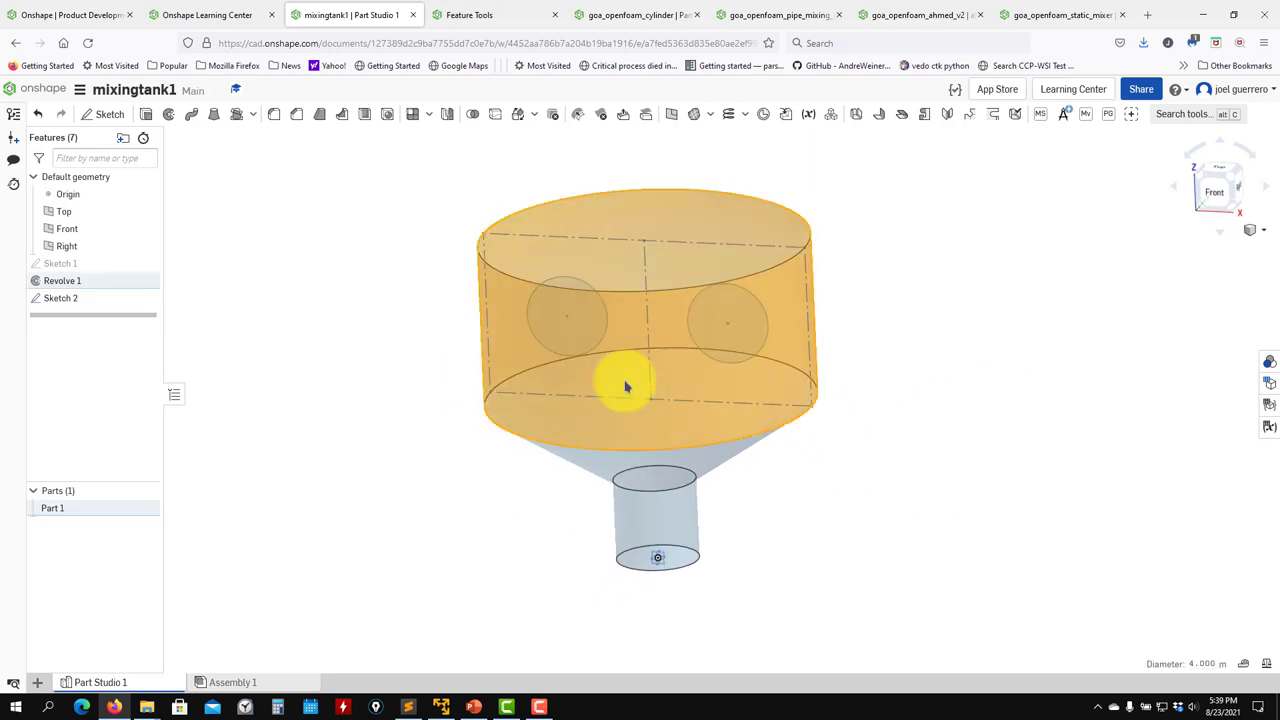
left_click(720, 338)
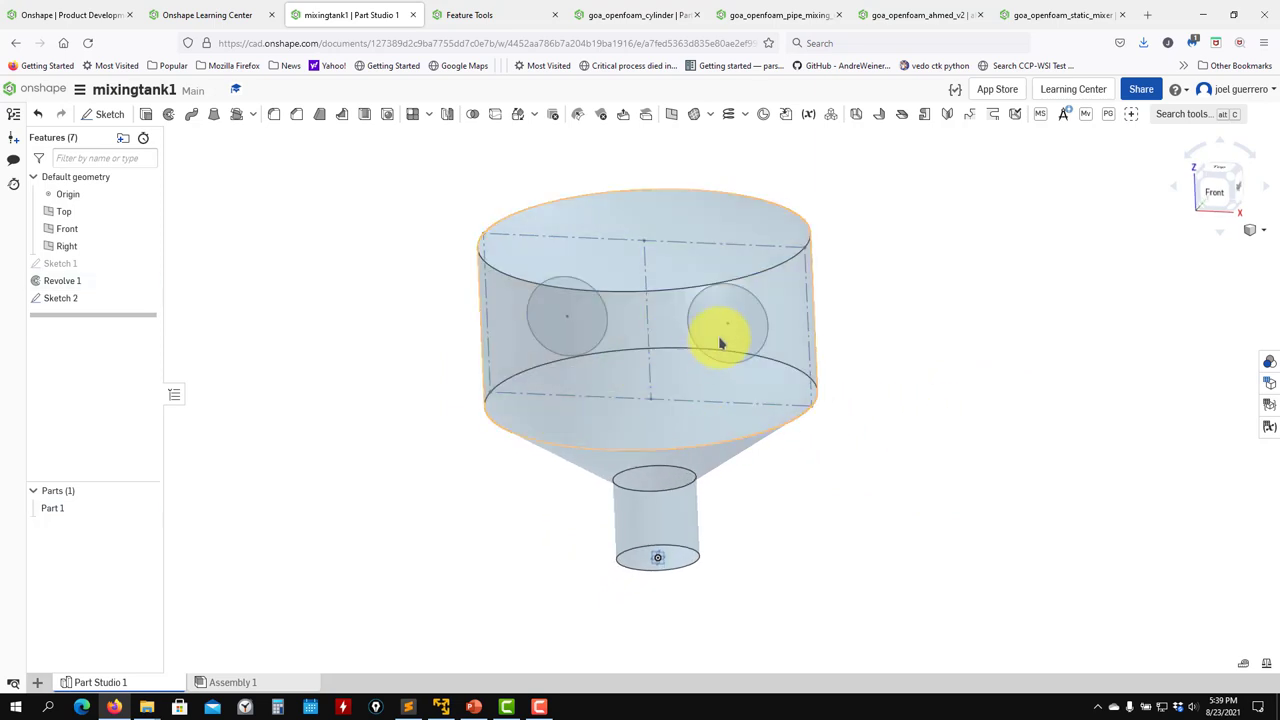
left_click(720, 343)
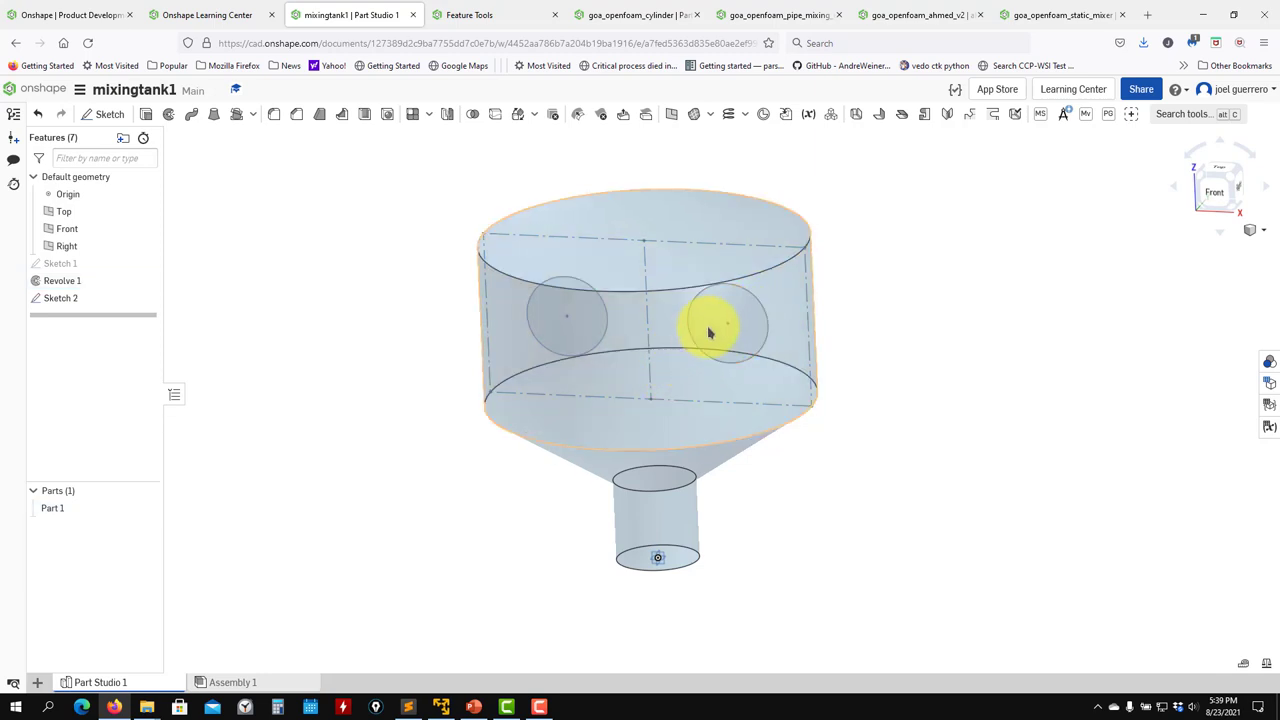
right_click(708, 333)
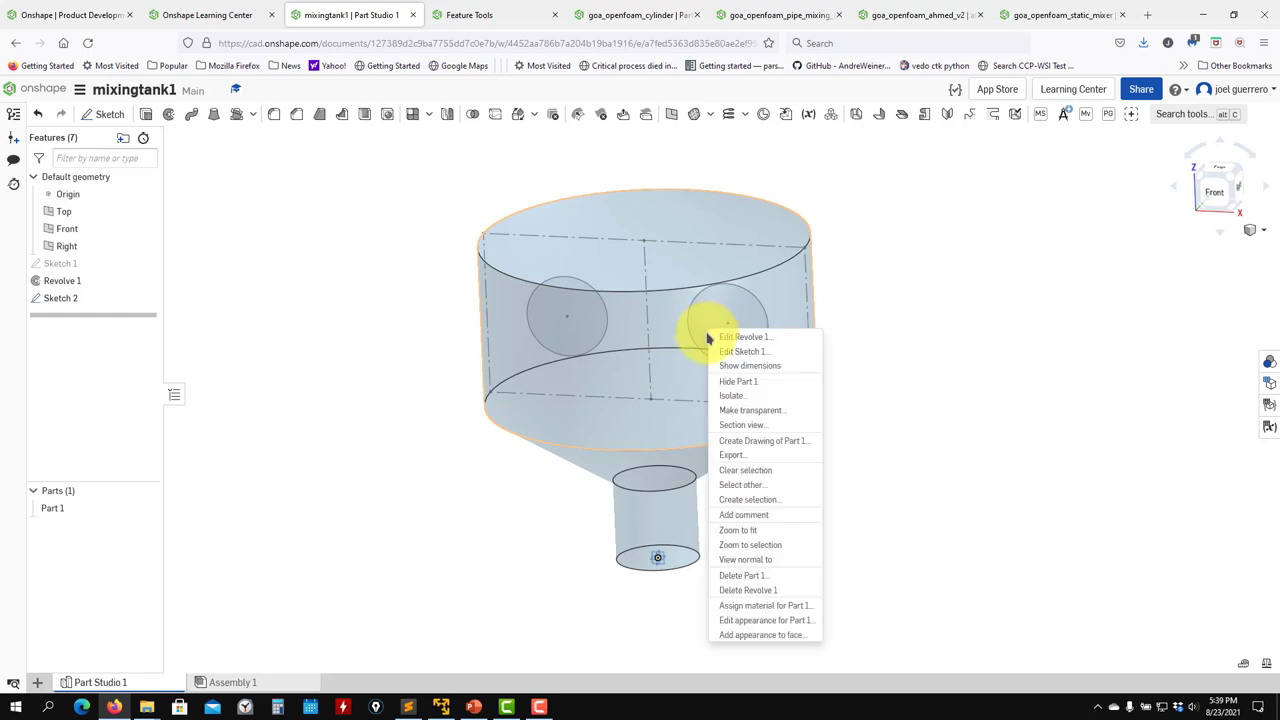
left_click(740, 485)
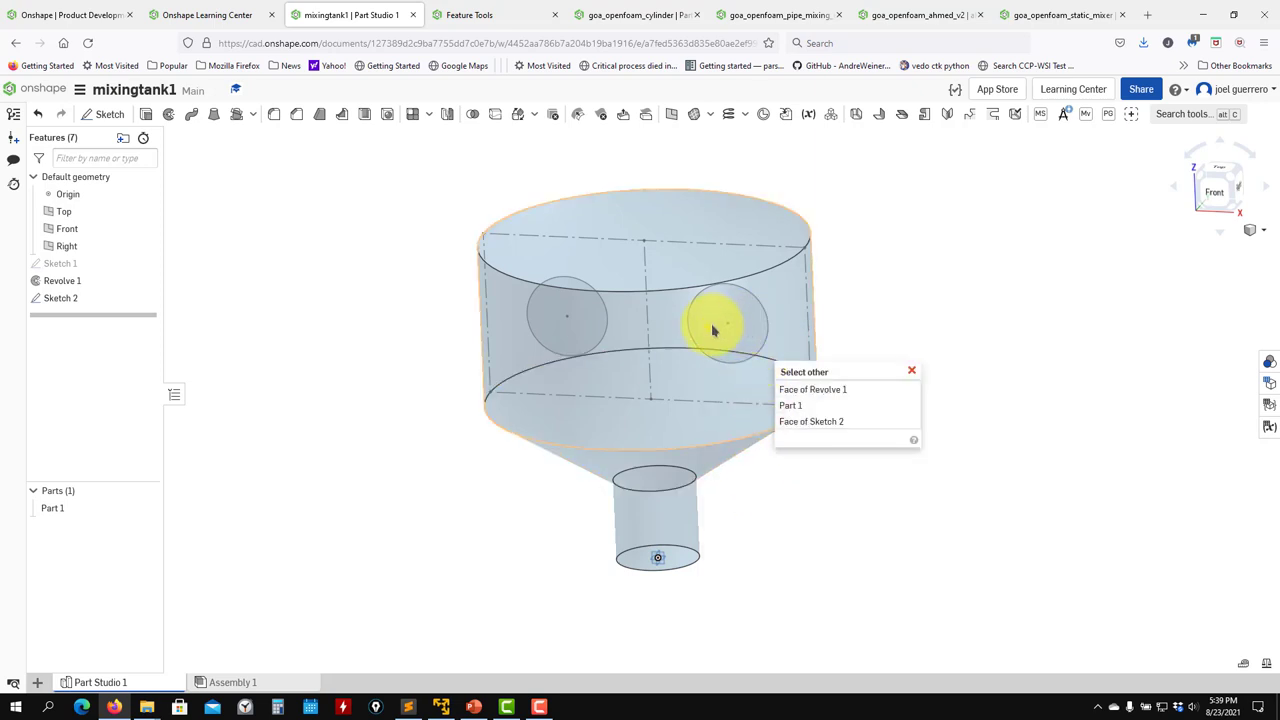
left_click(813, 422)
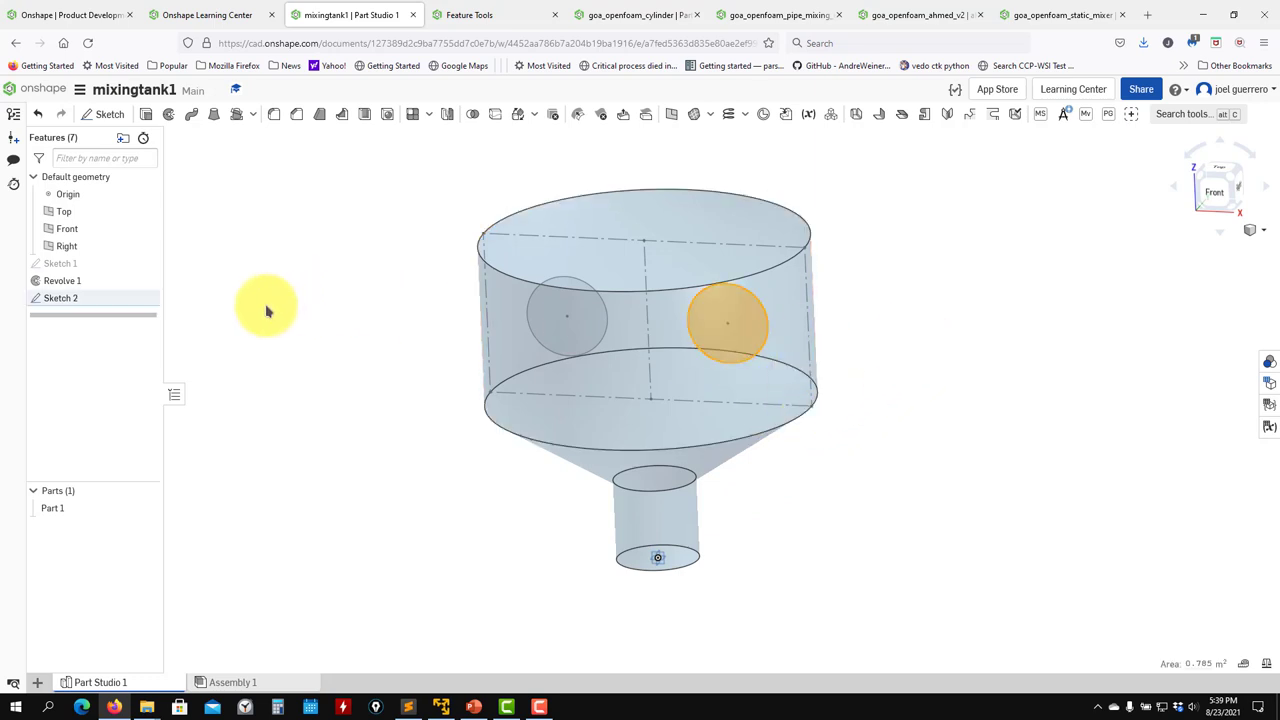
left_click(340, 374)
right_click_drag(277, 394, 291, 400)
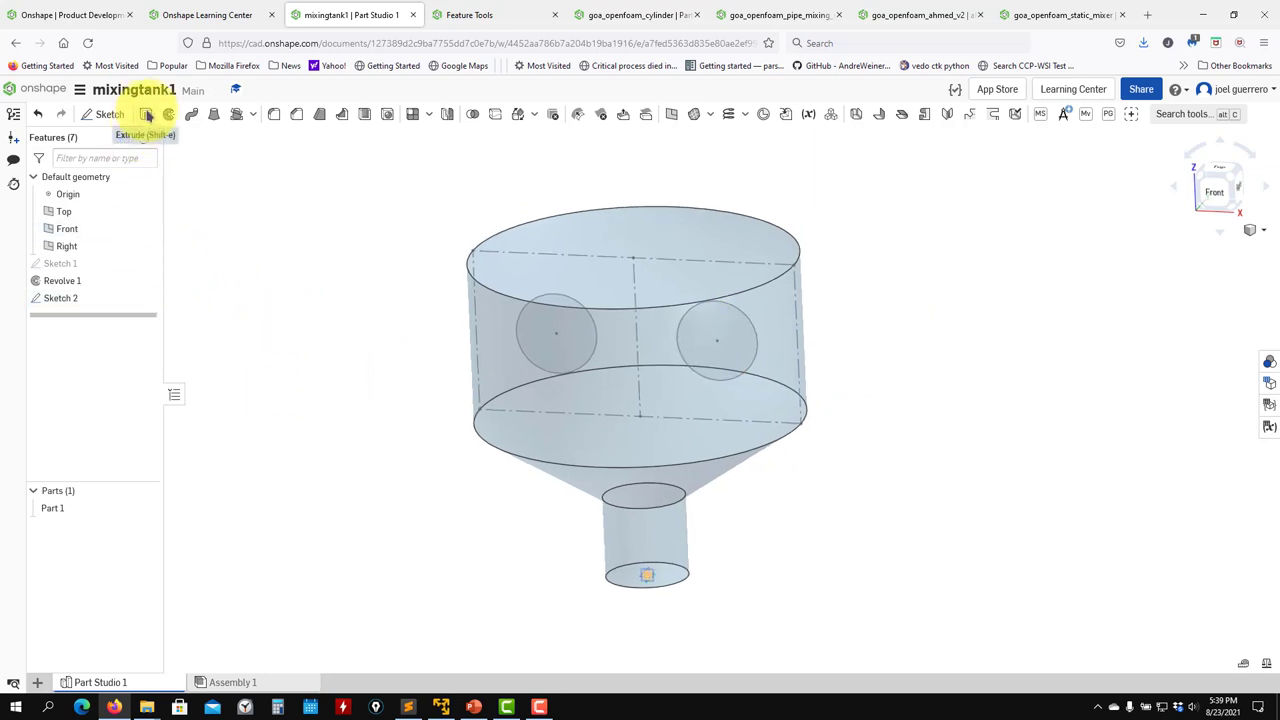
Extrude Sketch 2's right circle face 3 m as a new part, Part 2.
left_click(146, 115)
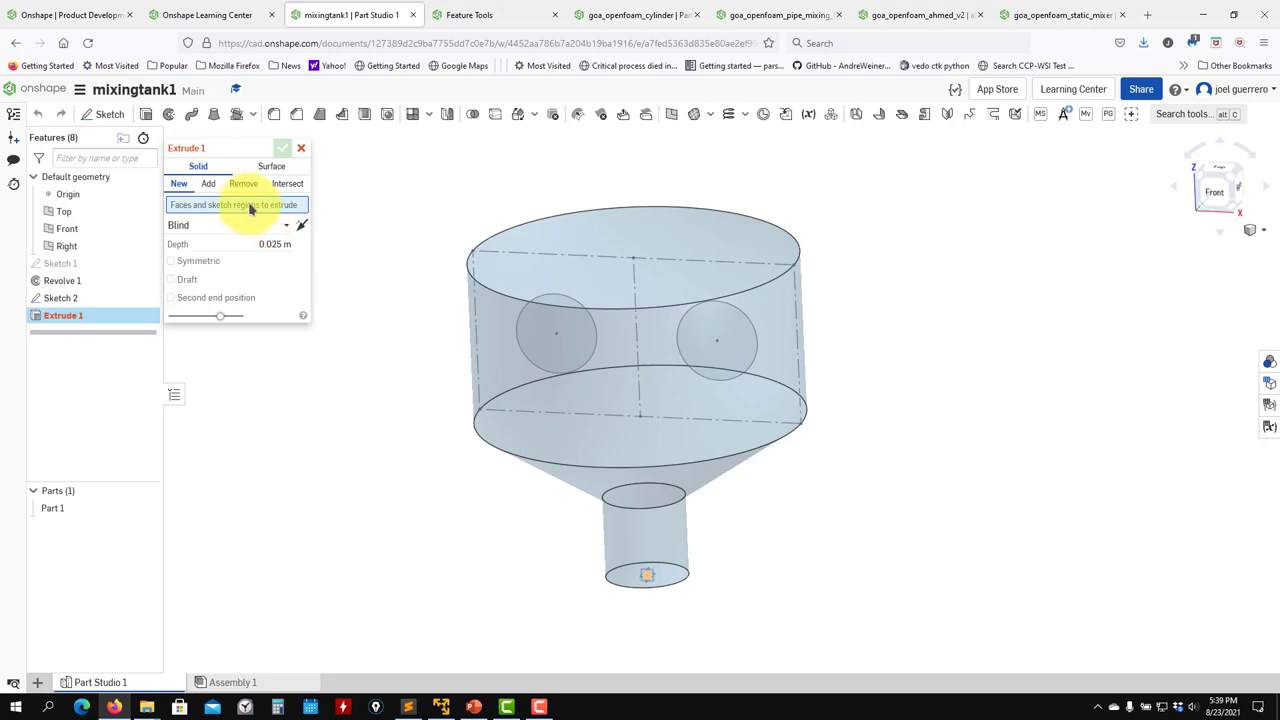
right_click(700, 341)
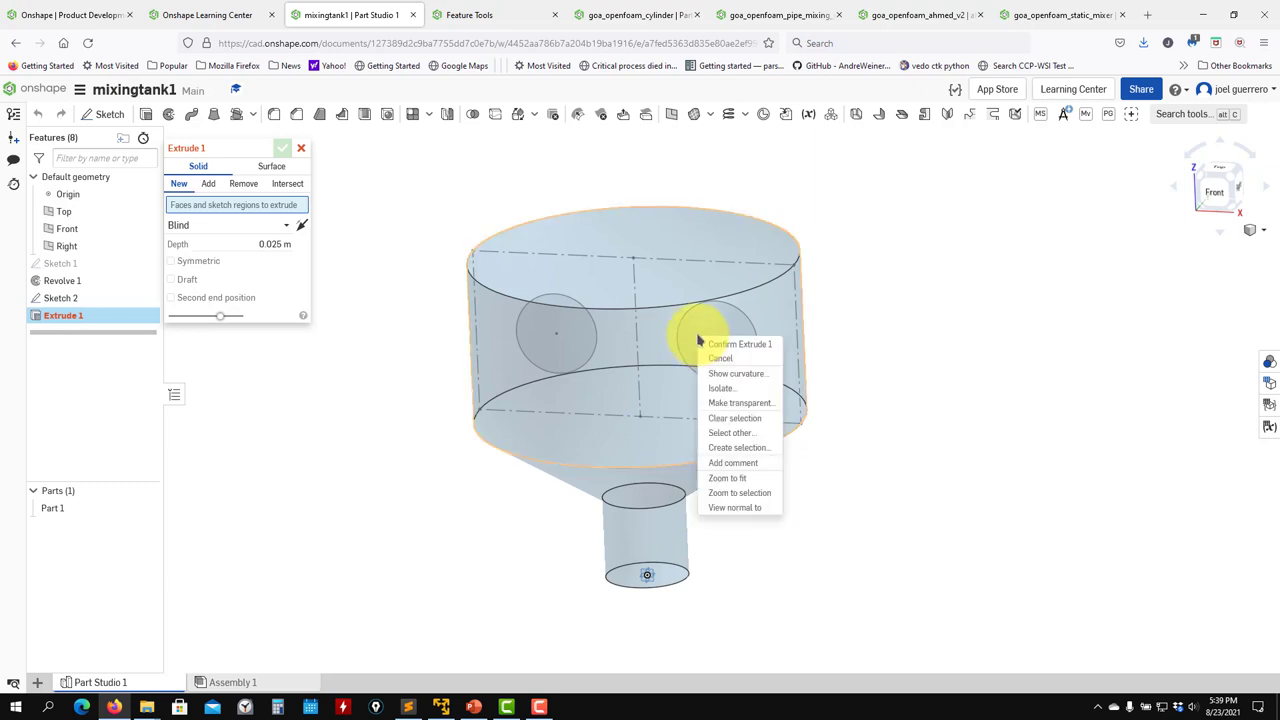
left_click(722, 433)
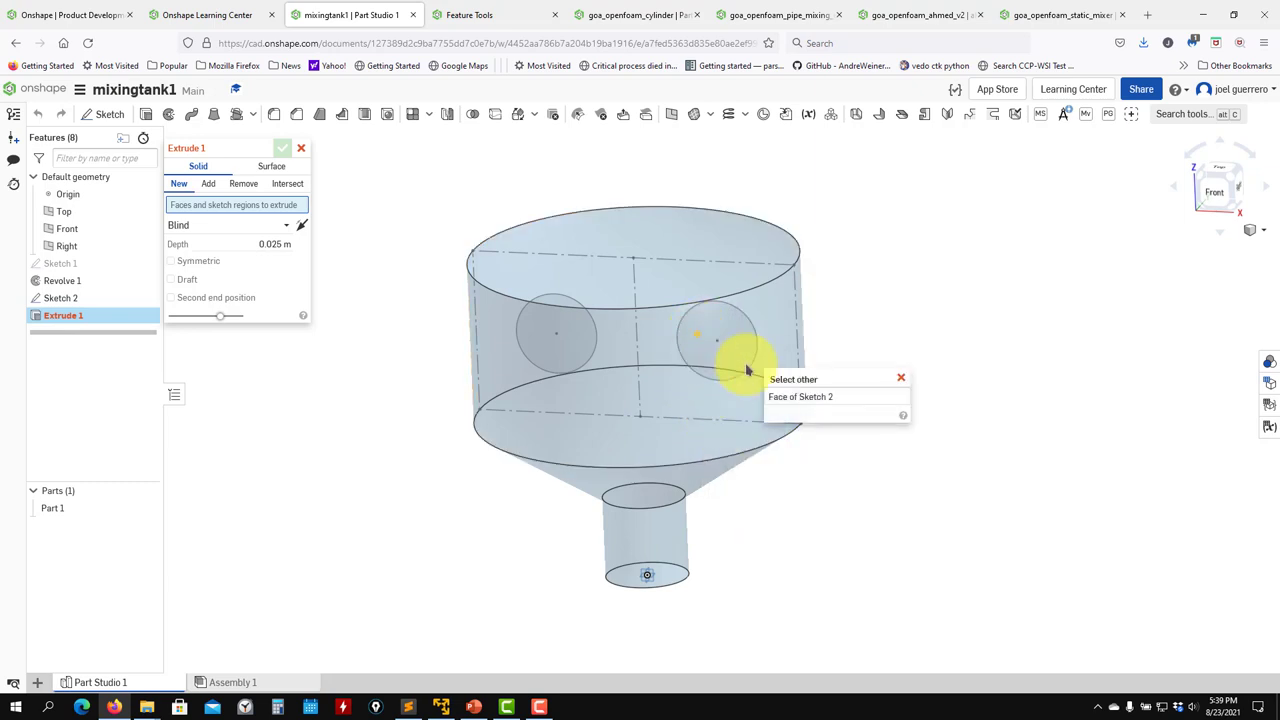
right_click(706, 336)
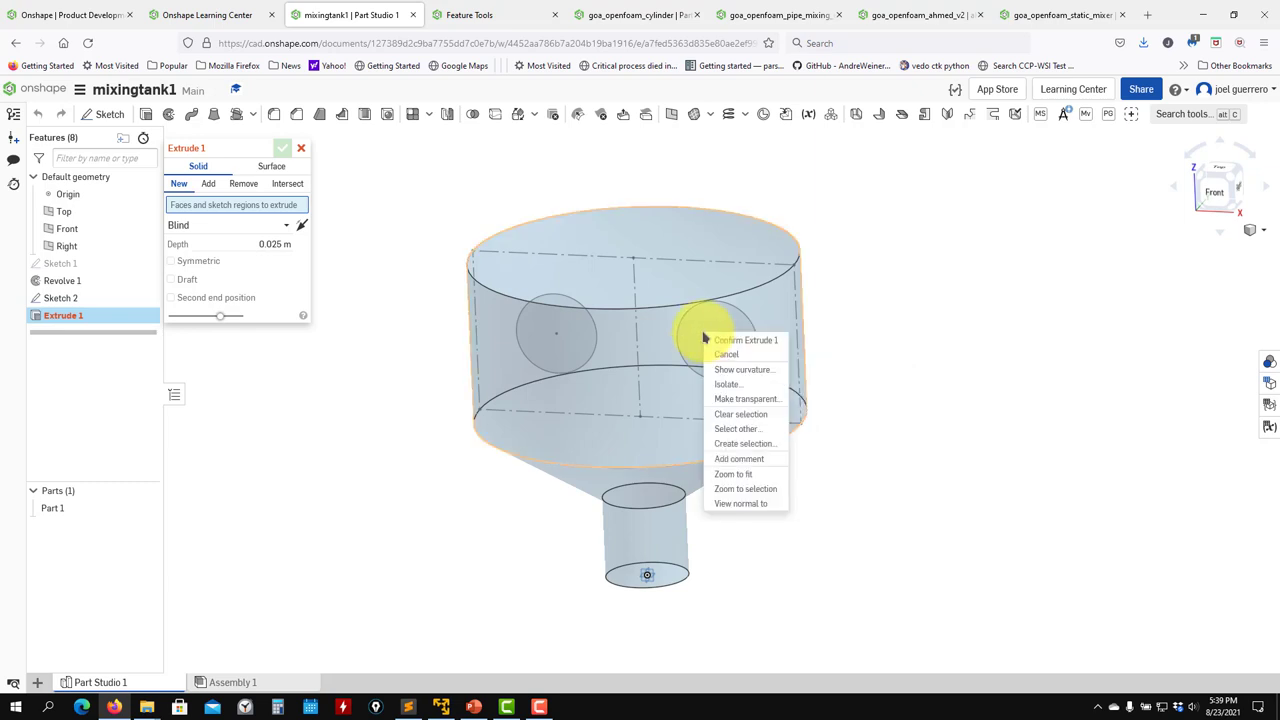
left_click(740, 428)
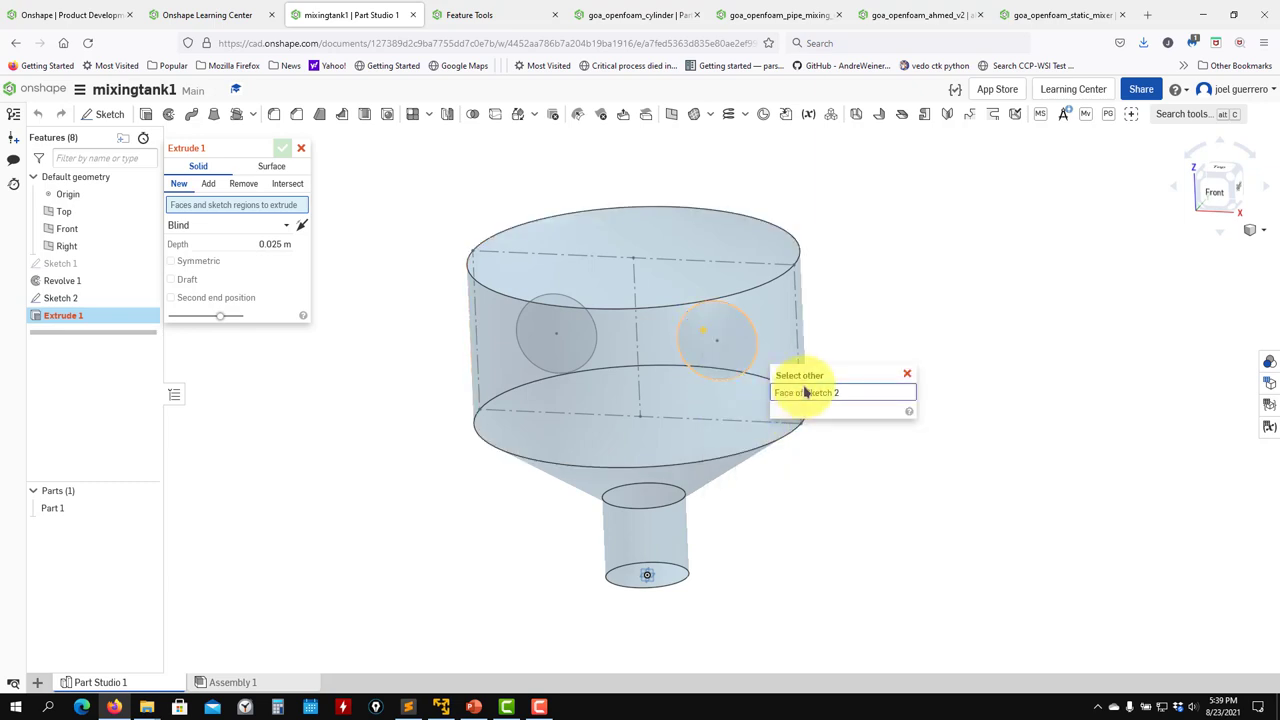
left_click(806, 393)
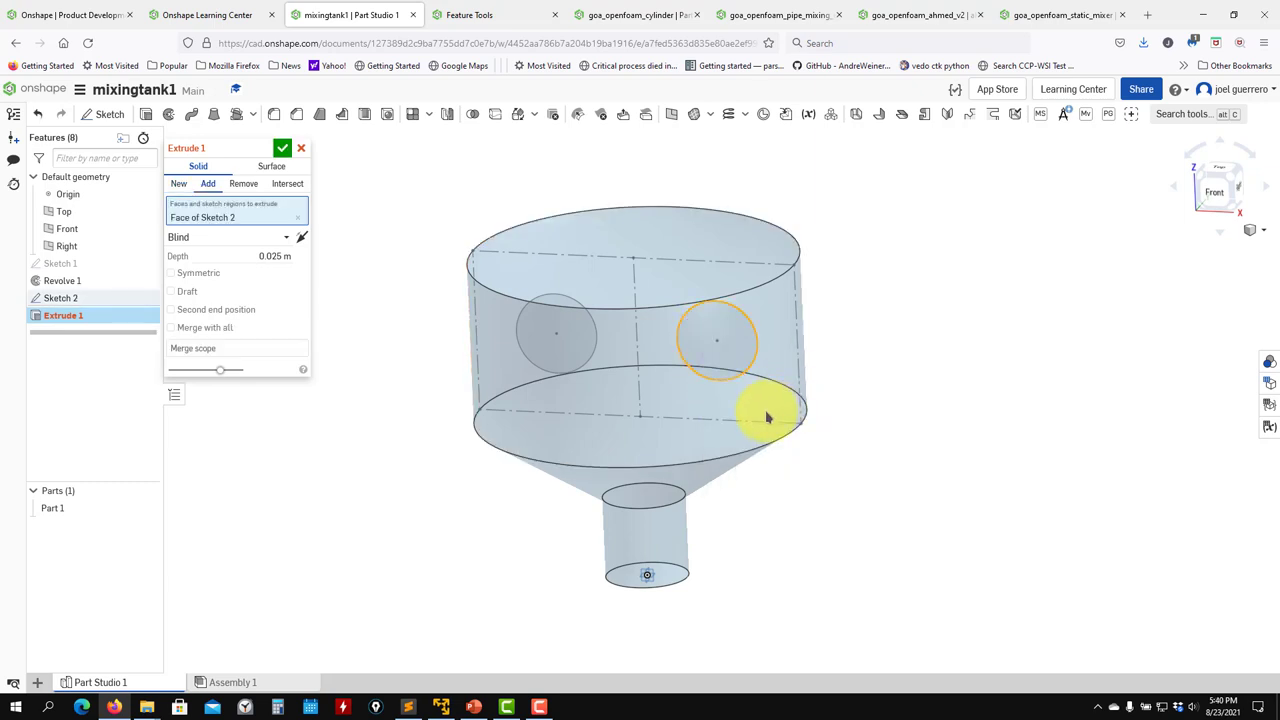
left_click(275, 256)
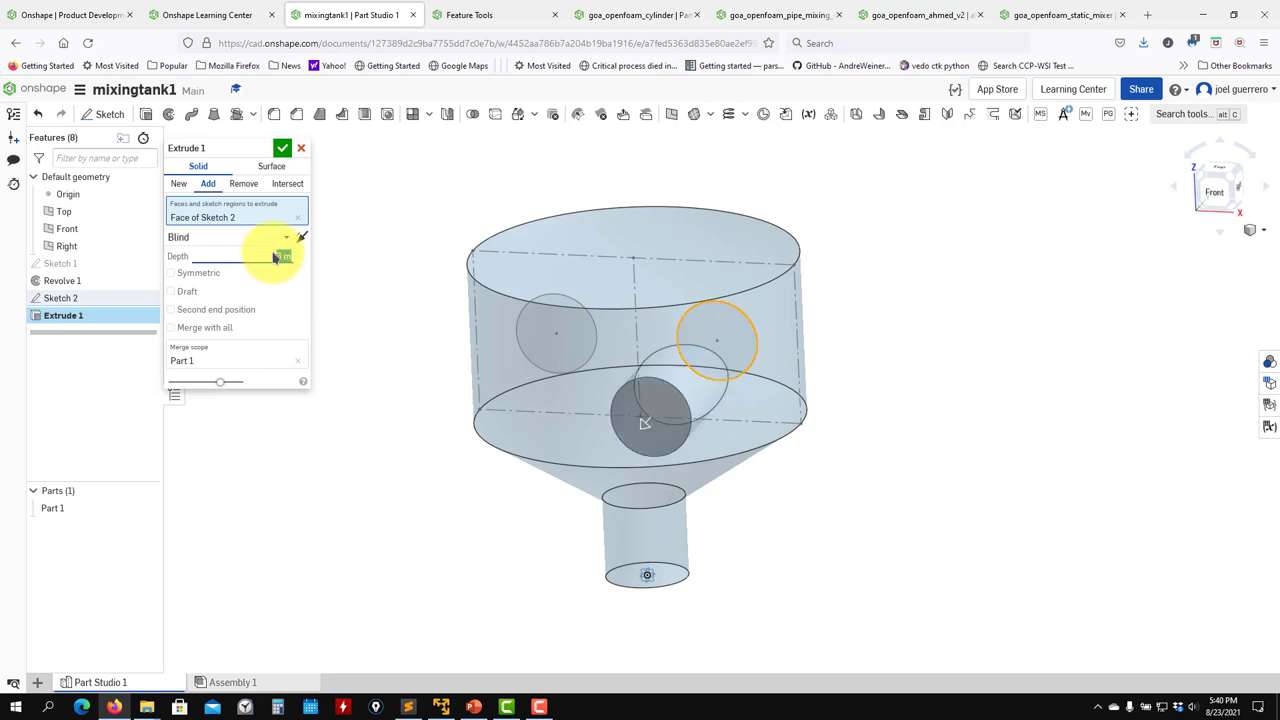
middle_click_drag(369, 490, 380, 523)
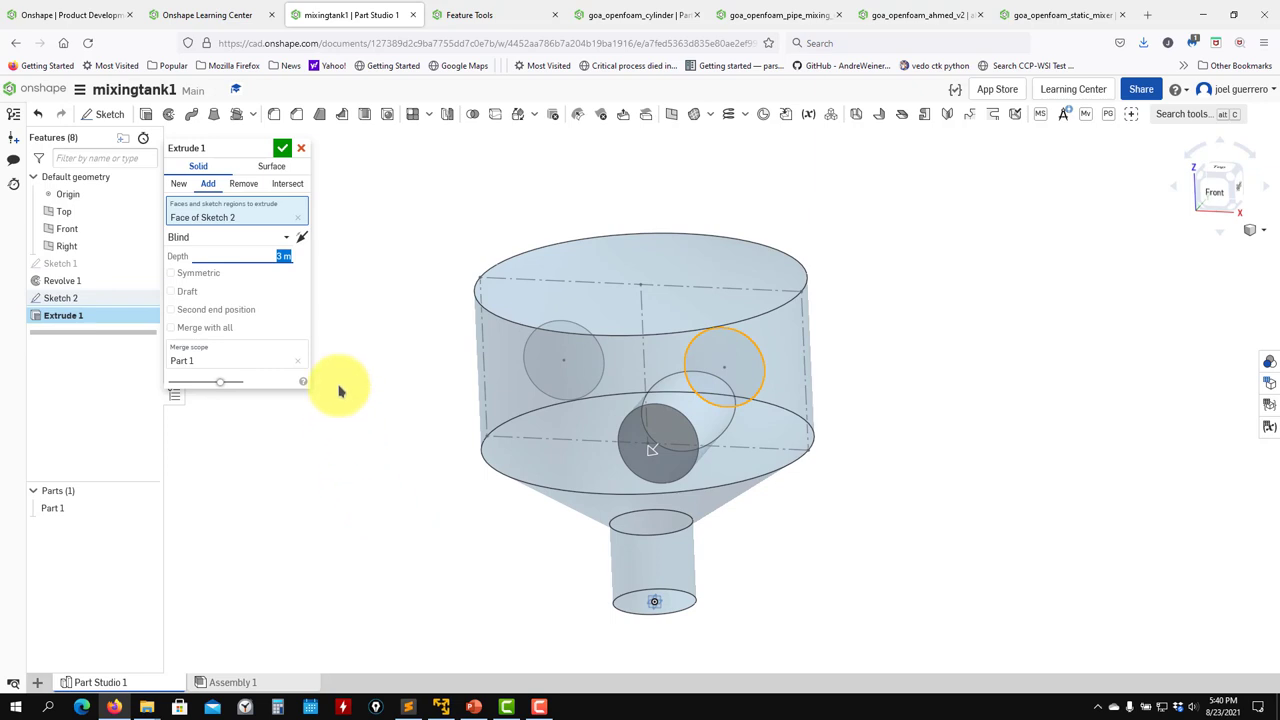
left_click(178, 183)
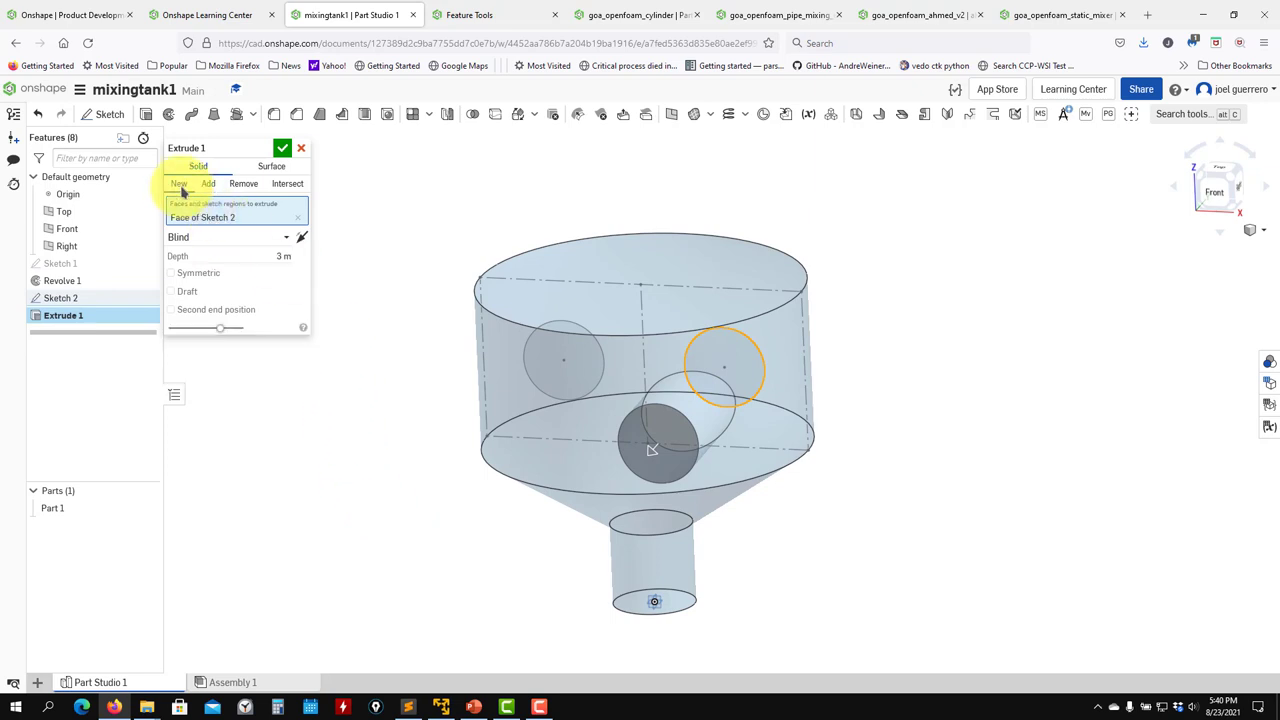
left_click(282, 150)
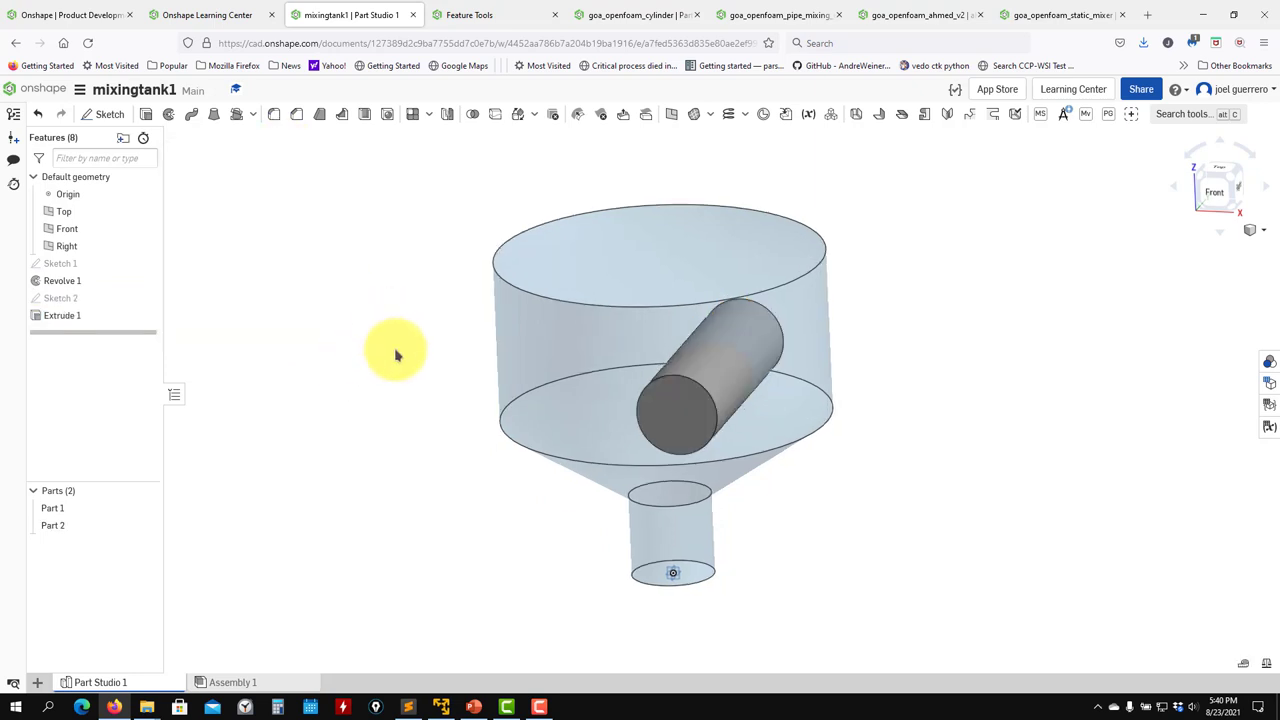
Extrude Sketch 2's left circle face 3 m in the flipped direction as new Part 3.
left_click(144, 298)
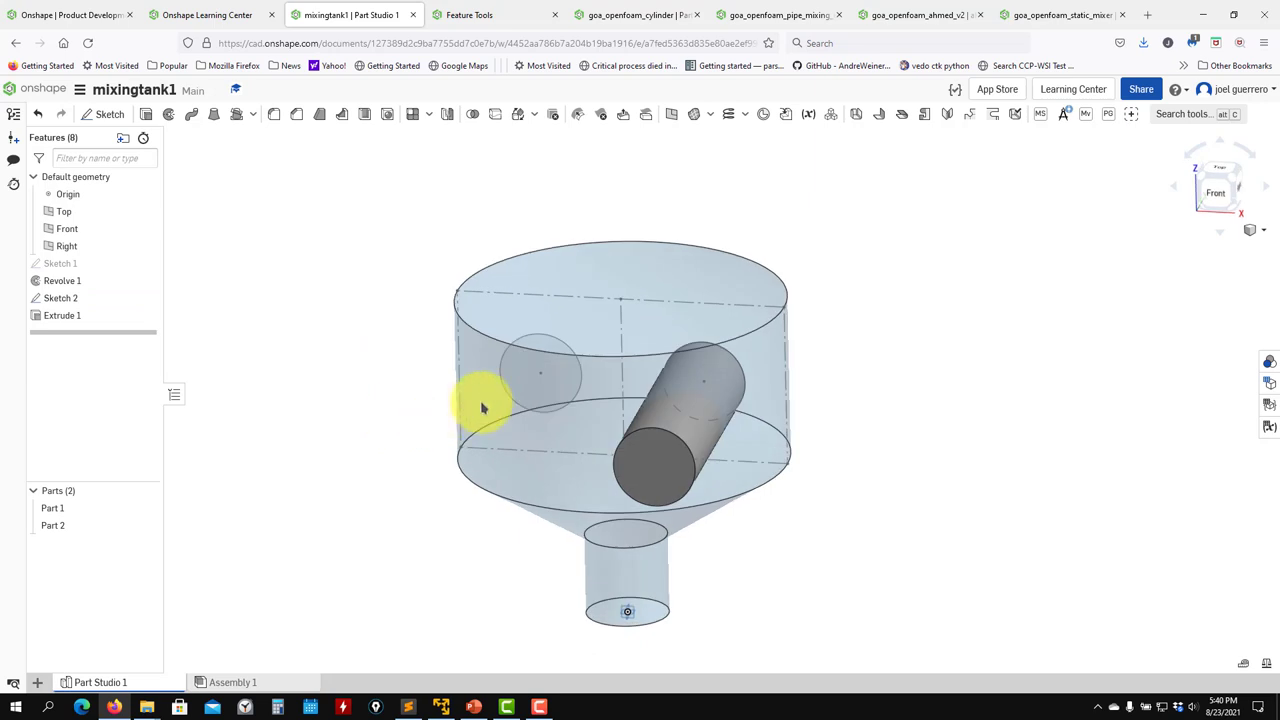
left_click(146, 114)
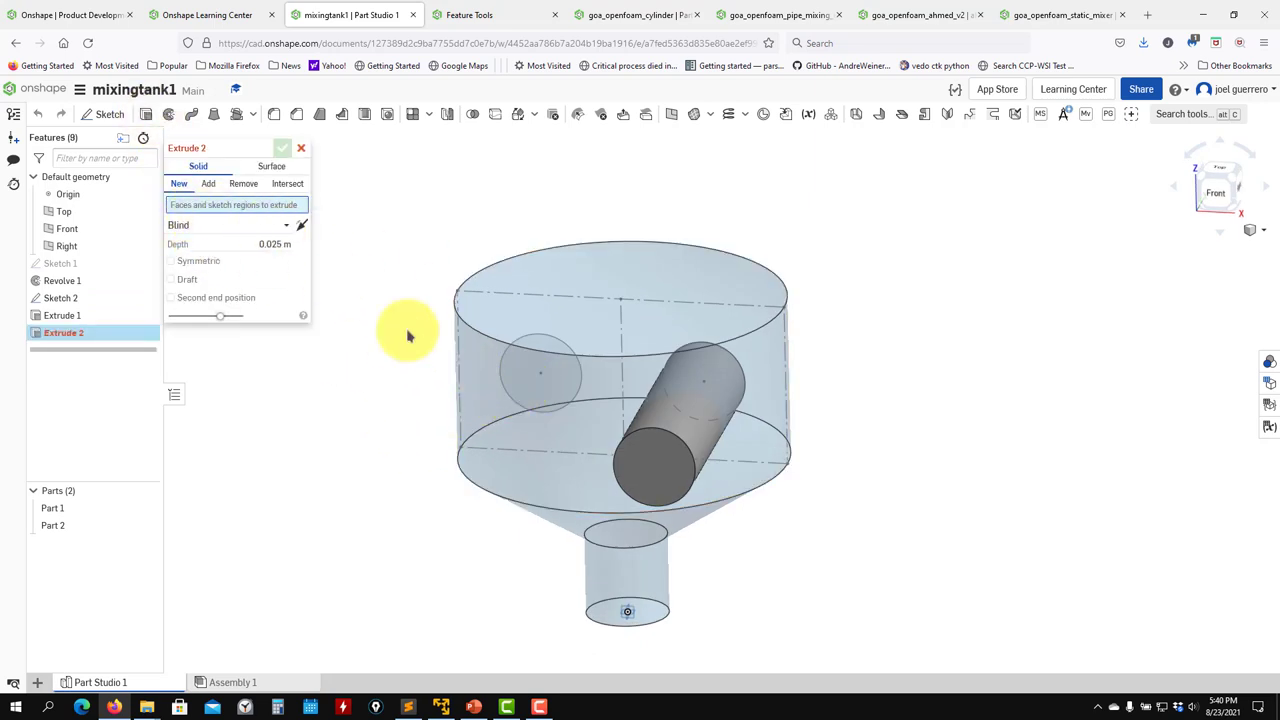
right_click(530, 394)
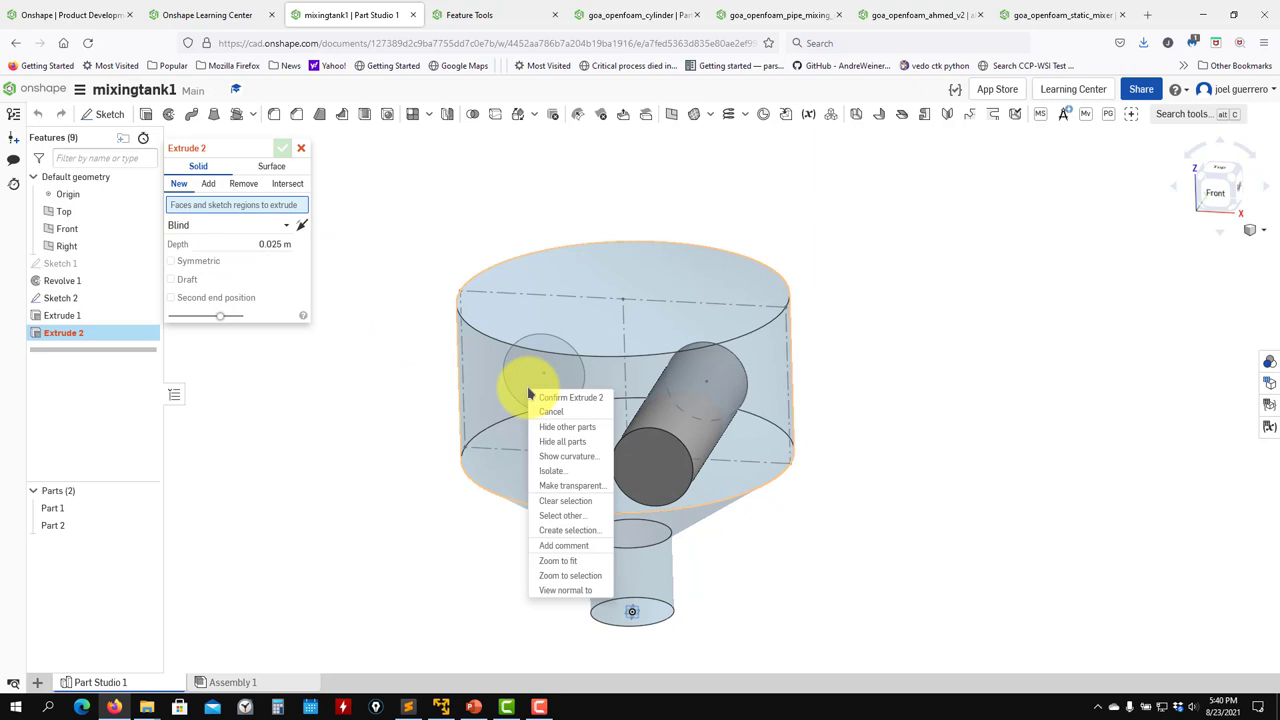
left_click(562, 515)
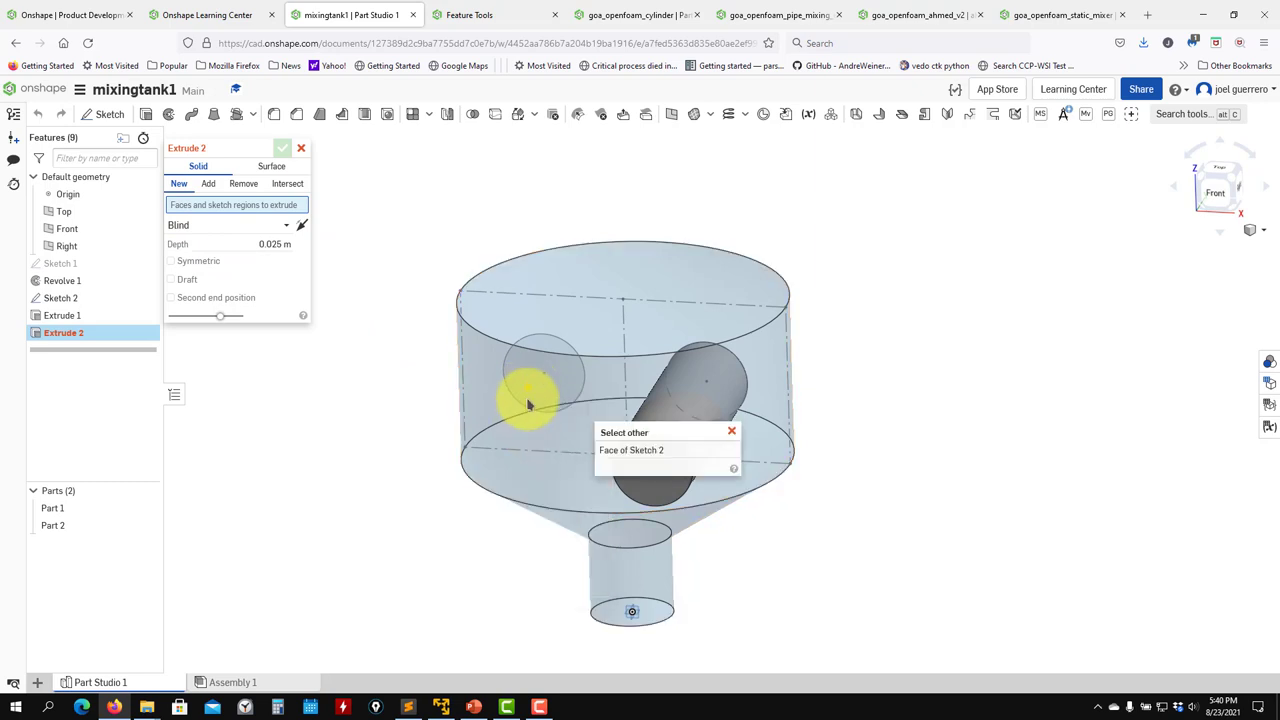
left_click(660, 450)
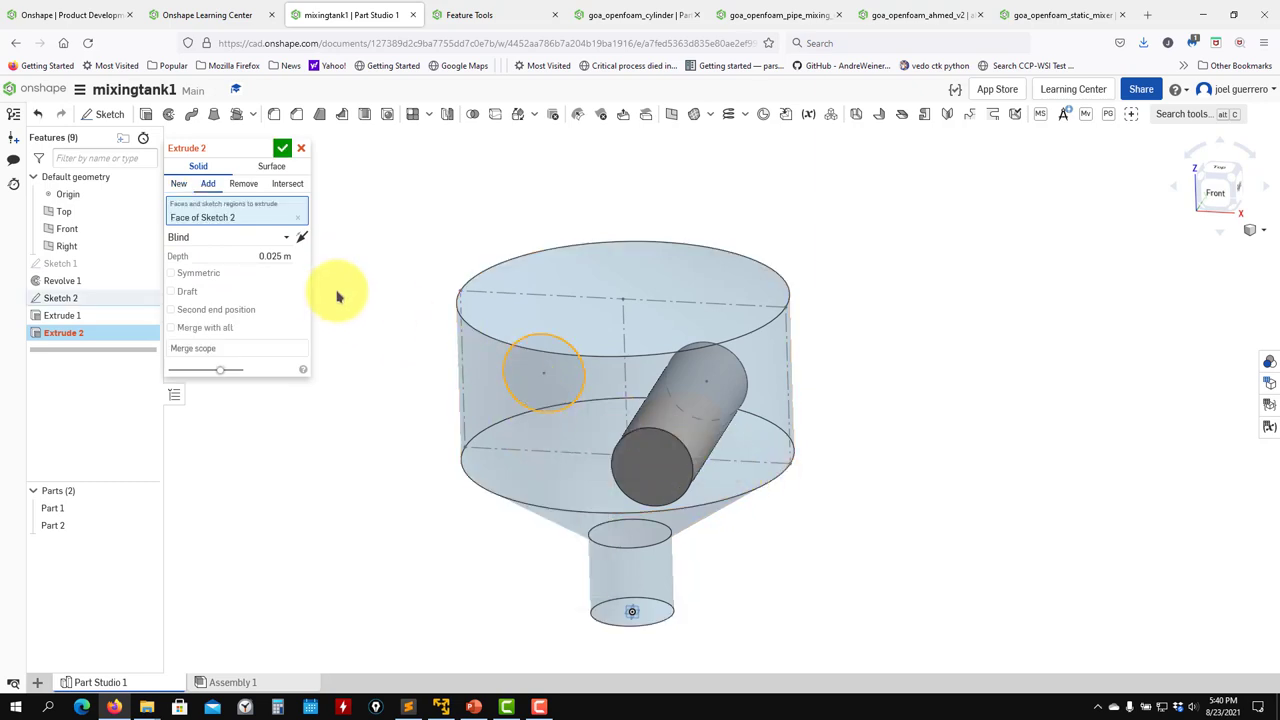
left_click(301, 239)
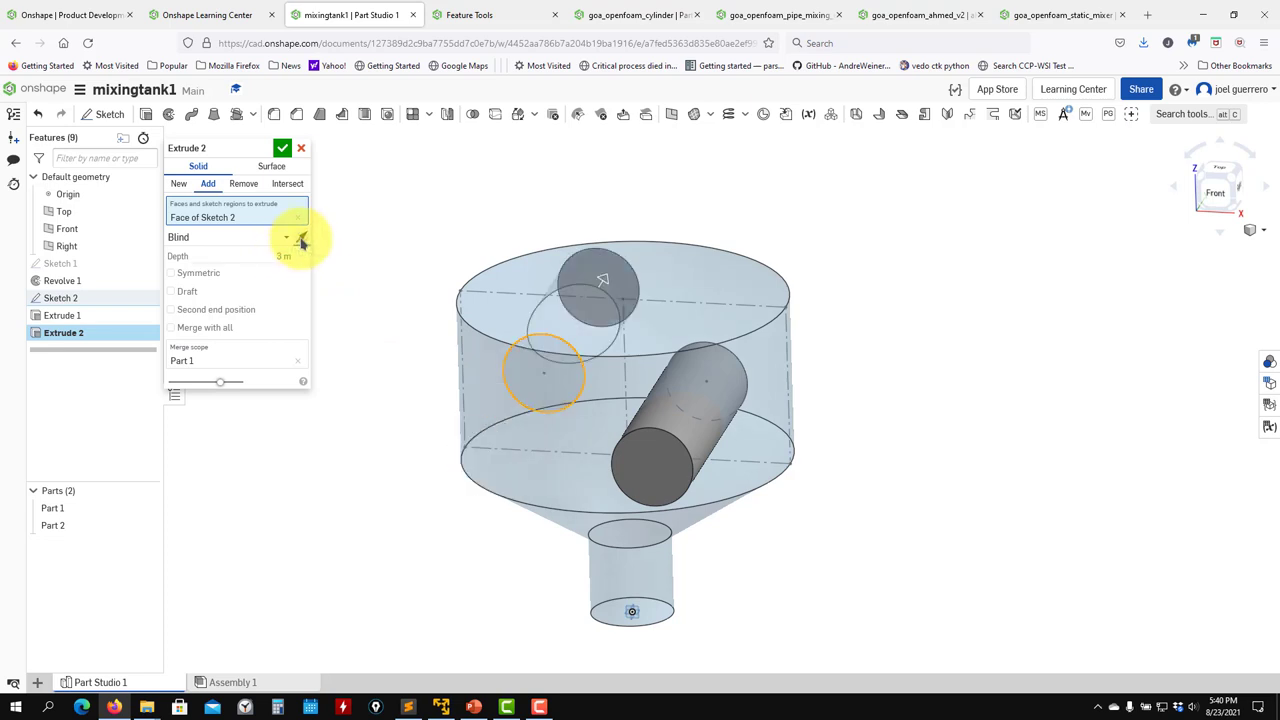
left_click(179, 184)
left_click(280, 152)
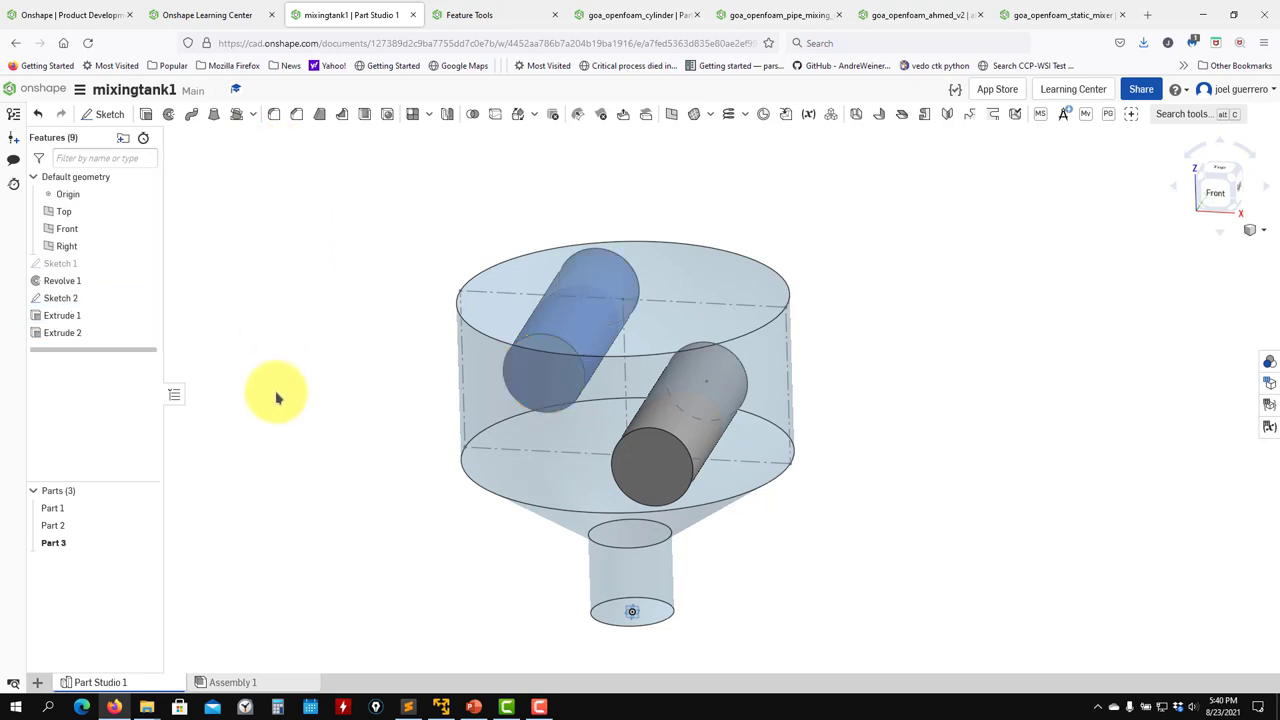
Union the tank Part 1 with the upper pipe Part 3.
left_click(473, 114)
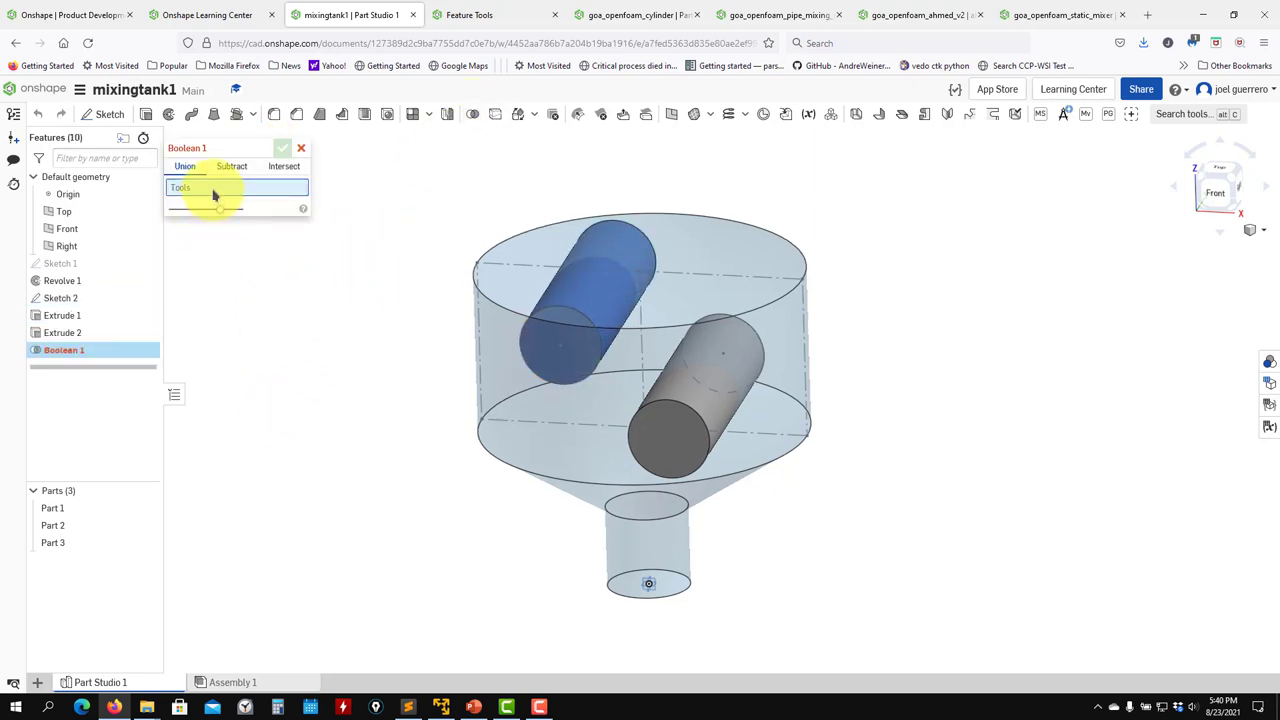
left_click(611, 263)
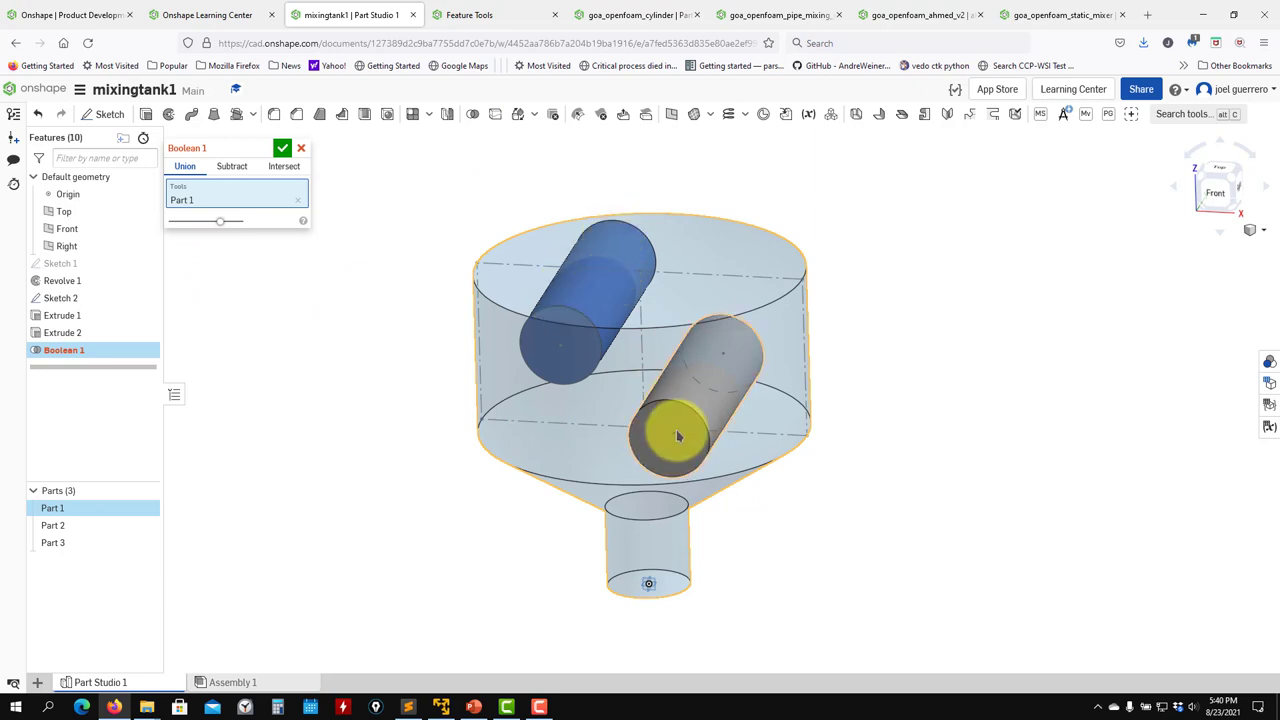
right_click_drag(709, 414, 665, 493)
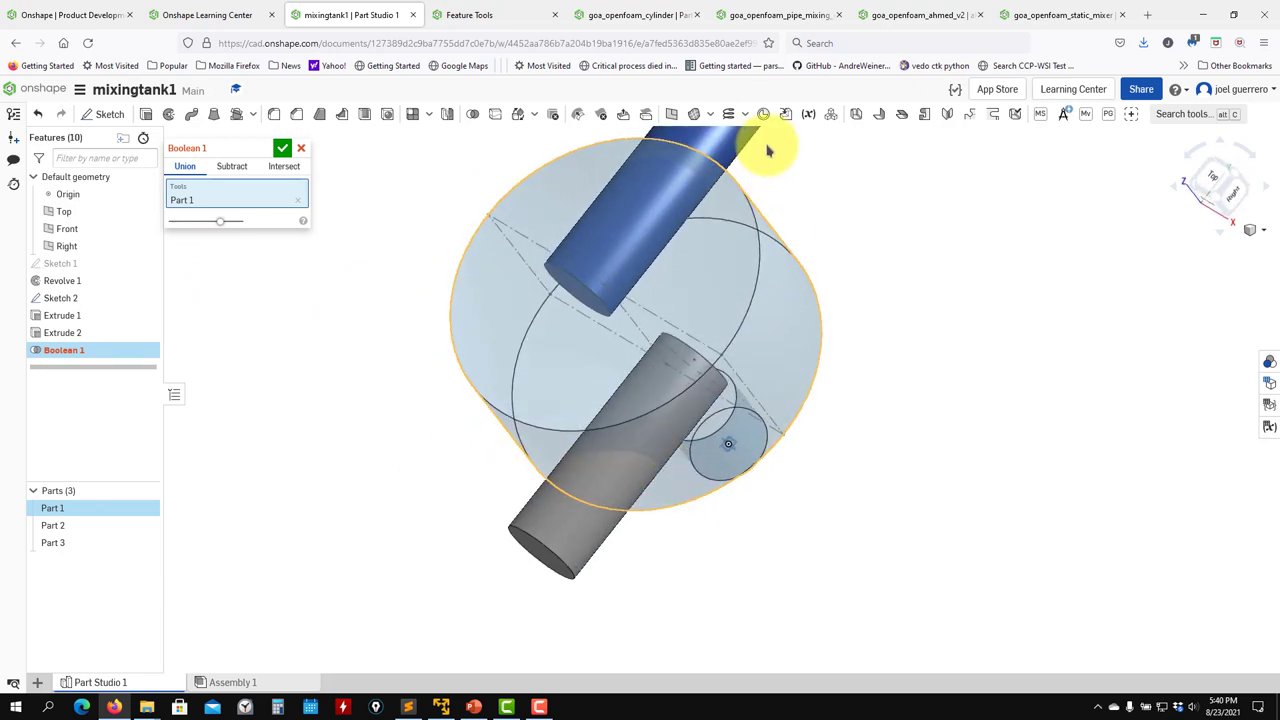
left_click(651, 150)
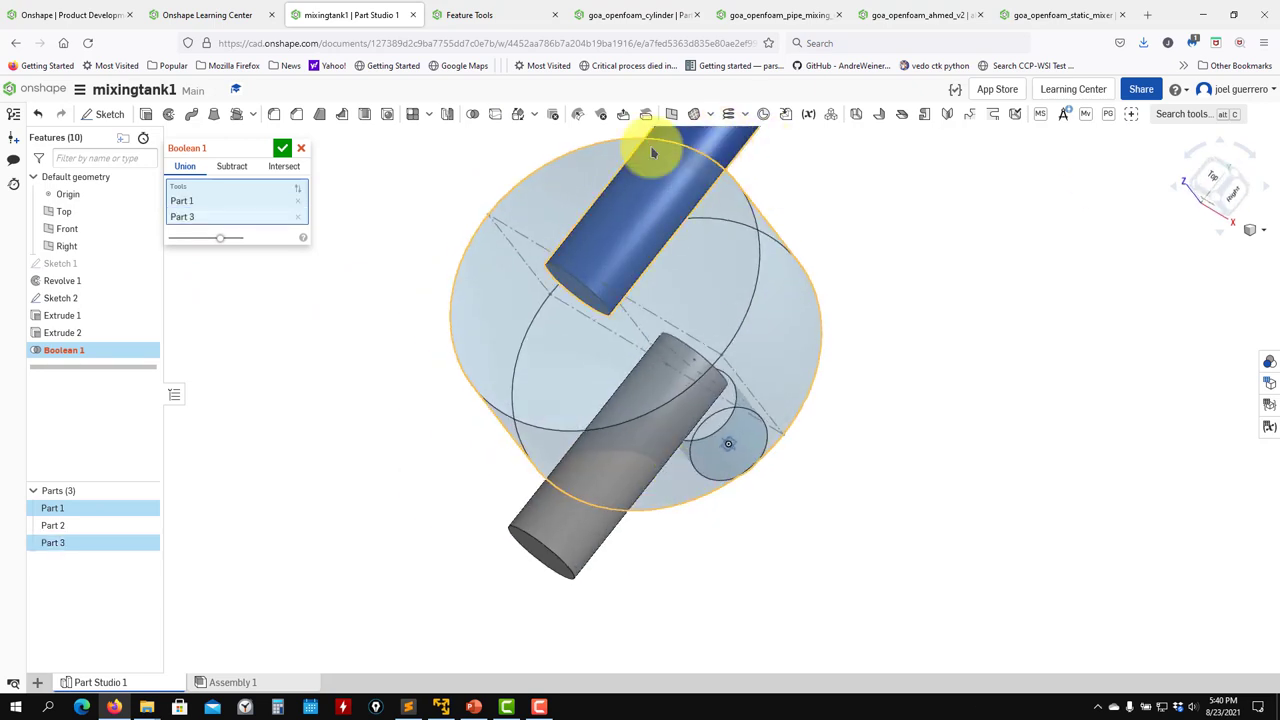
left_click(282, 149)
Edit Boolean 1 to add the lower pipe Part 2 to the union.
middle_click_drag(349, 449, 343, 486)
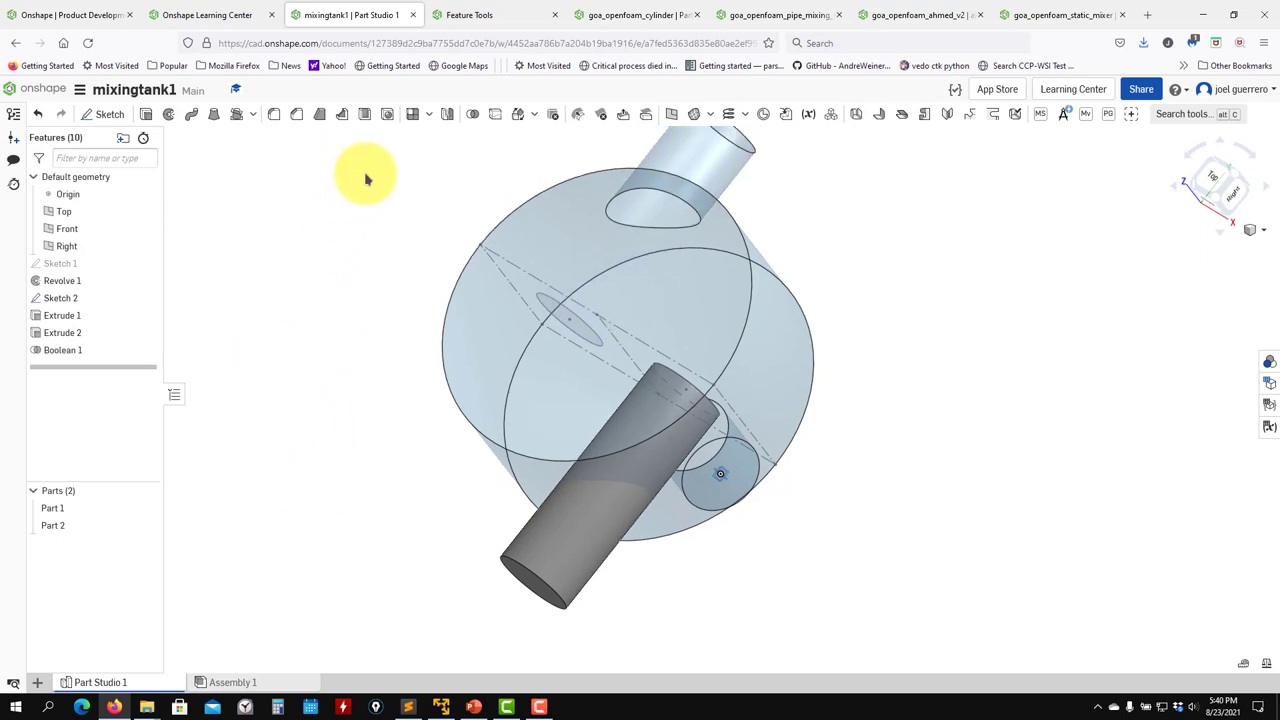
double_click(92, 350)
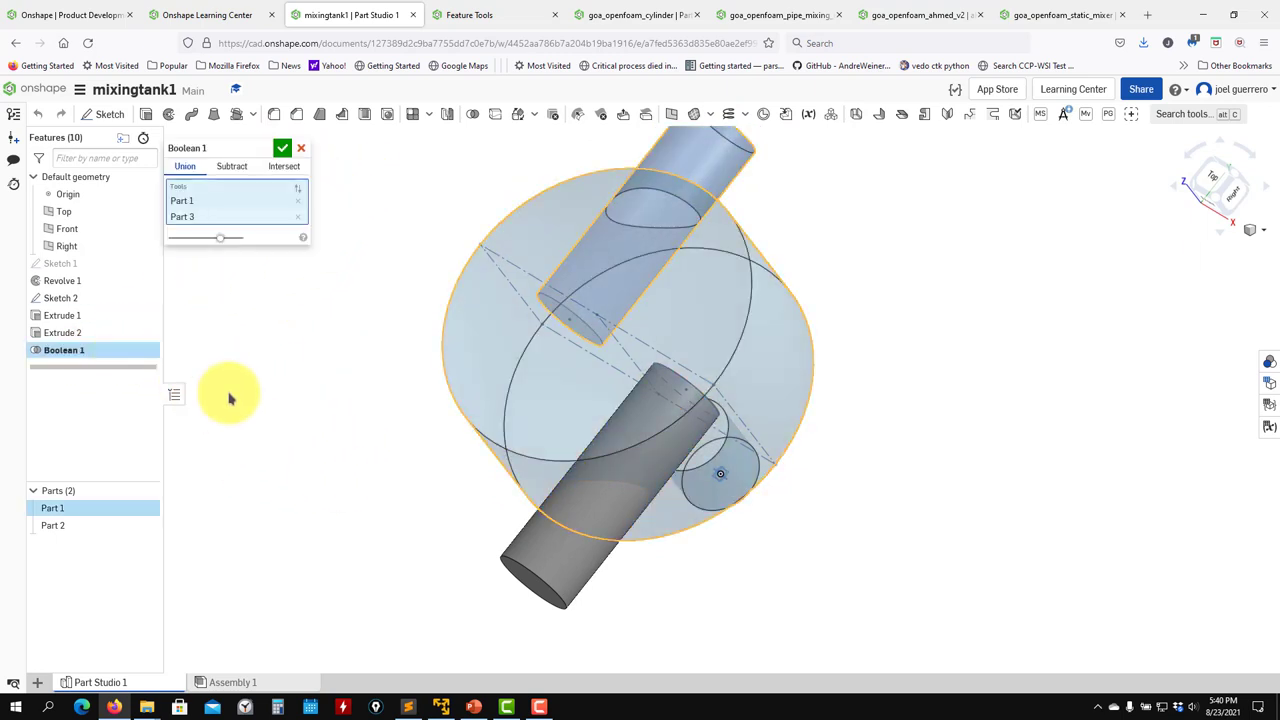
left_click(543, 551)
left_click(283, 151)
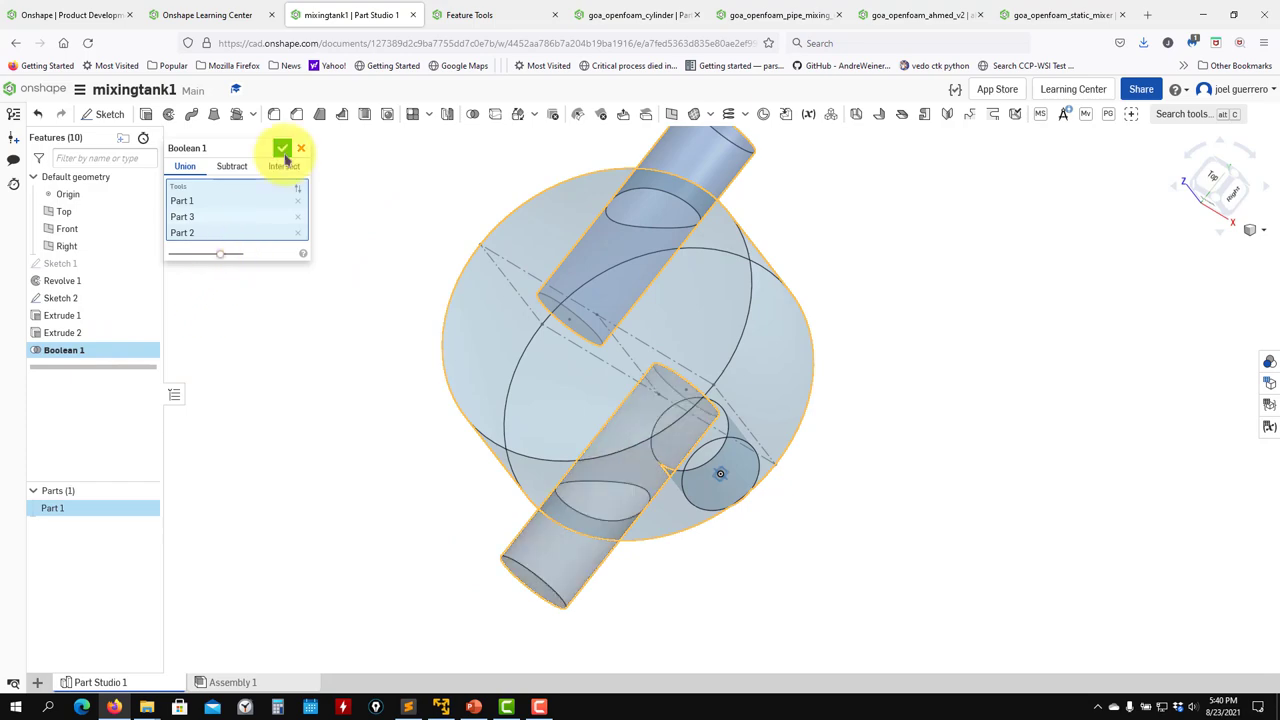
right_click_drag(280, 437, 323, 454)
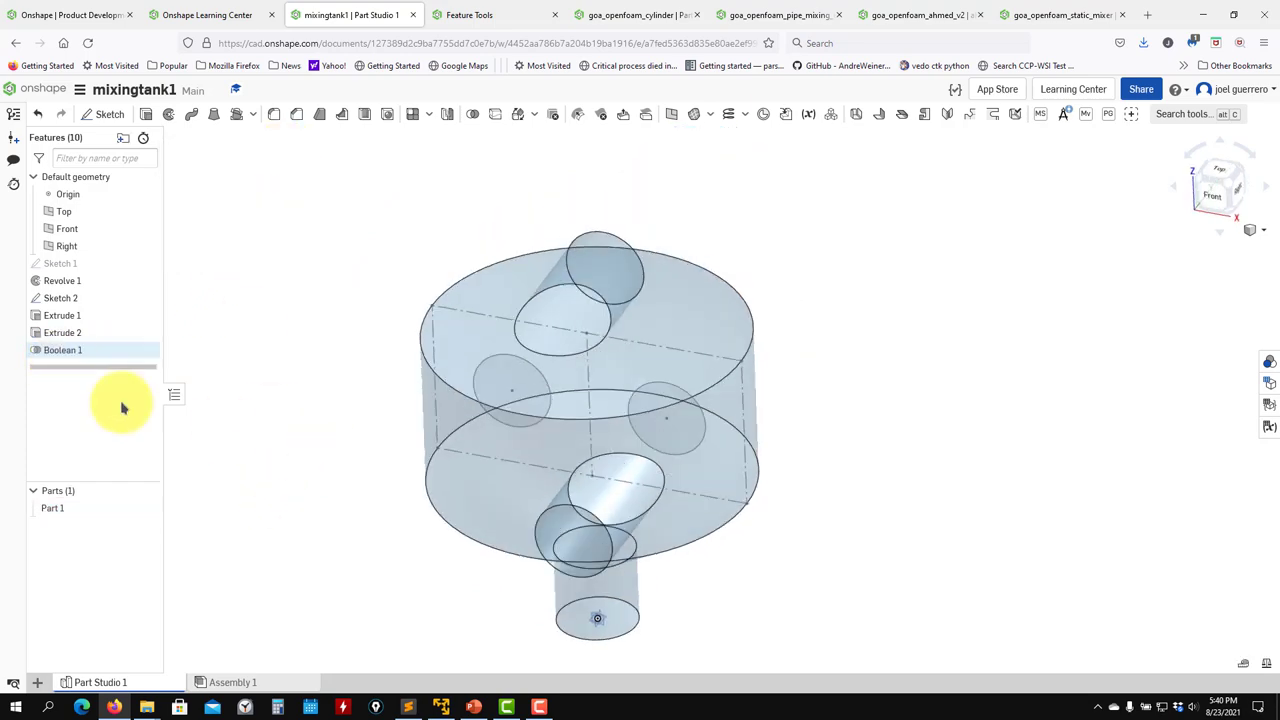
right_click_drag(826, 443, 876, 410)
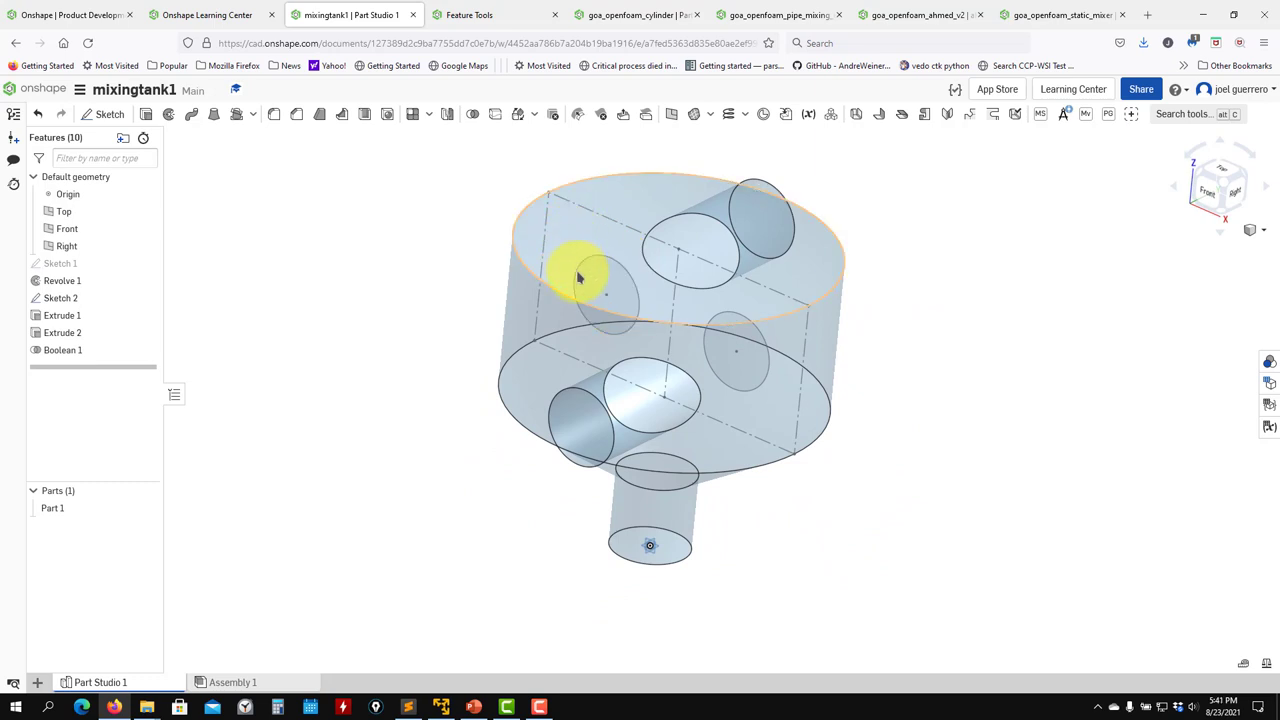
middle_click_drag(586, 239, 588, 234)
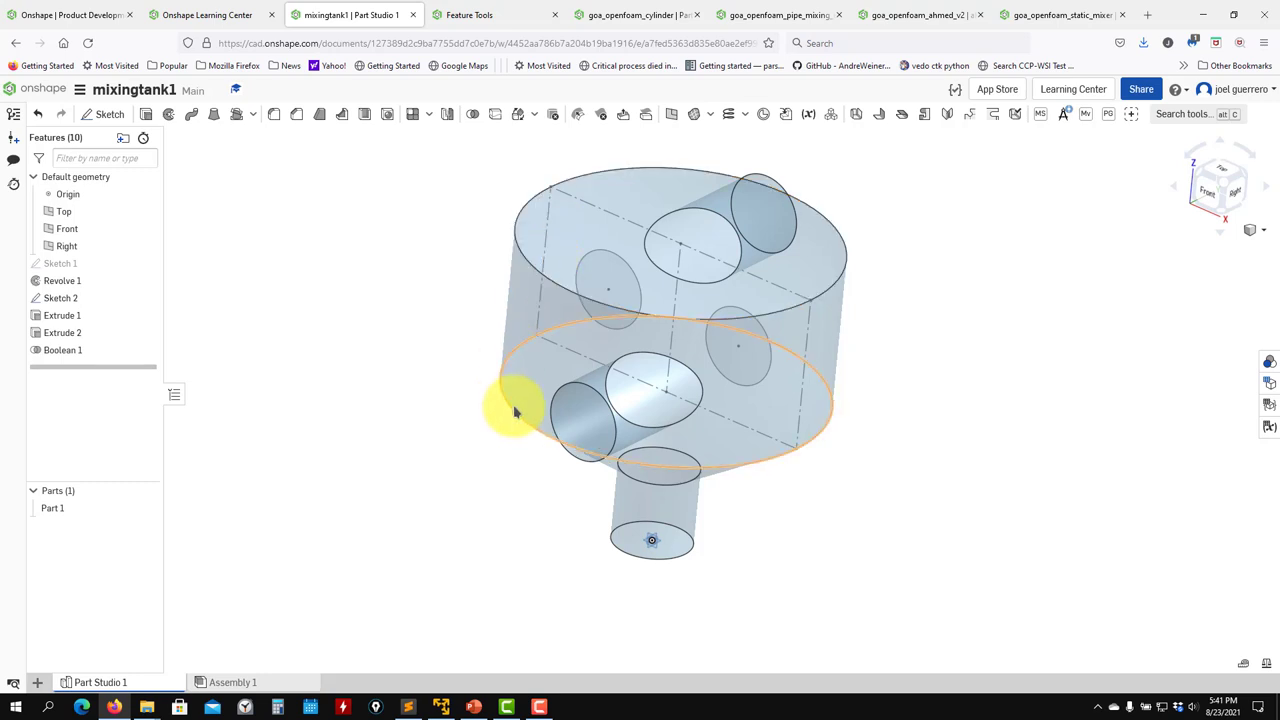
right_click_drag(515, 412, 531, 383)
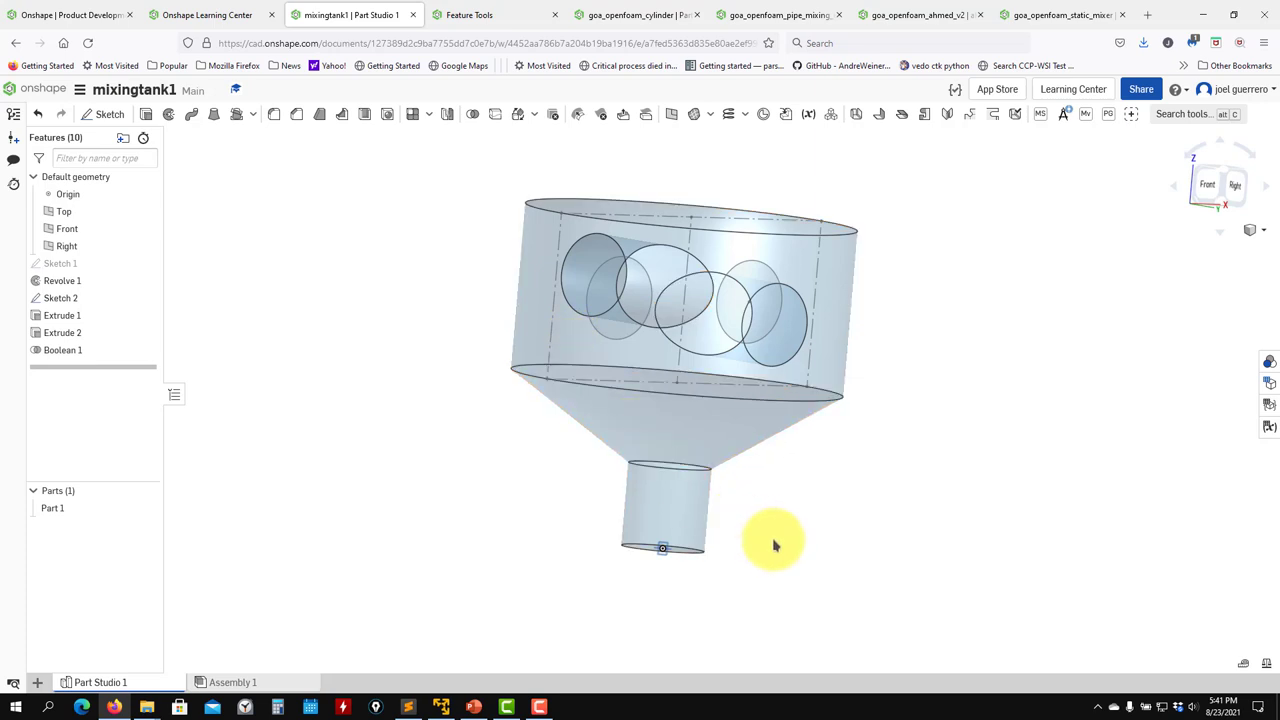
middle_click_drag(767, 486, 725, 512)
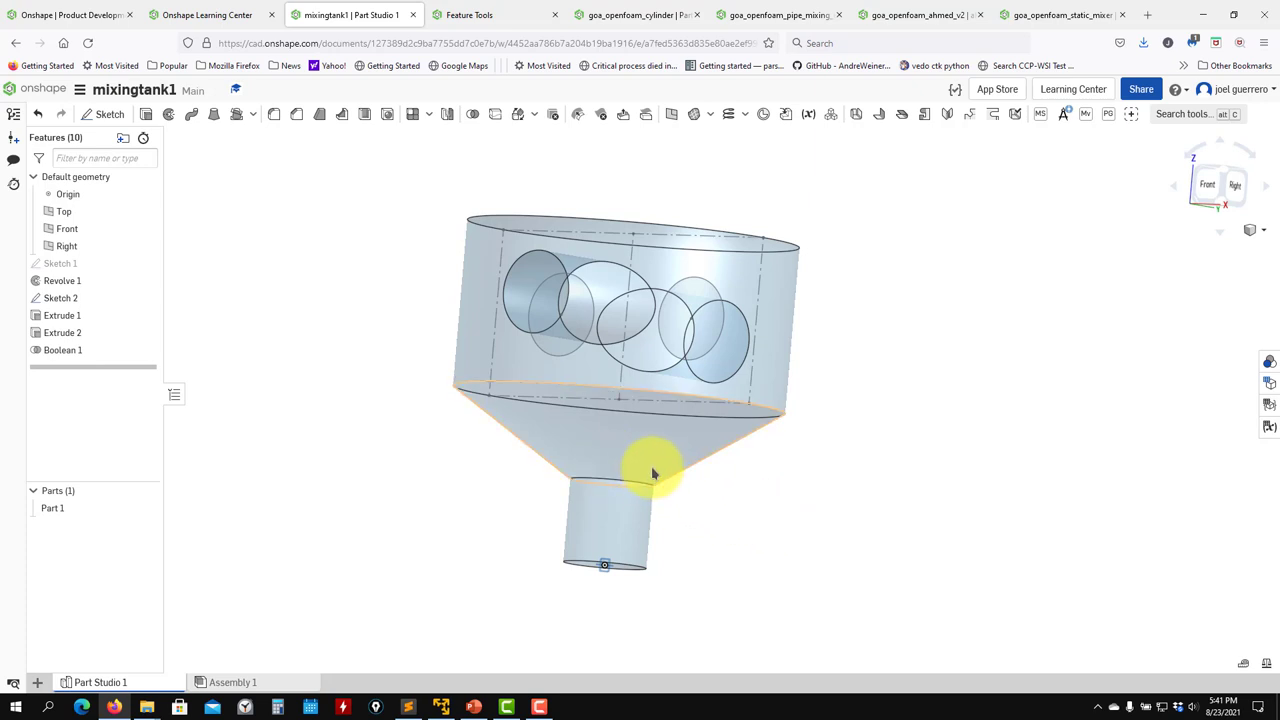
Create an offset surface from the funnel's cone face.
left_click(710, 115)
left_click(722, 138)
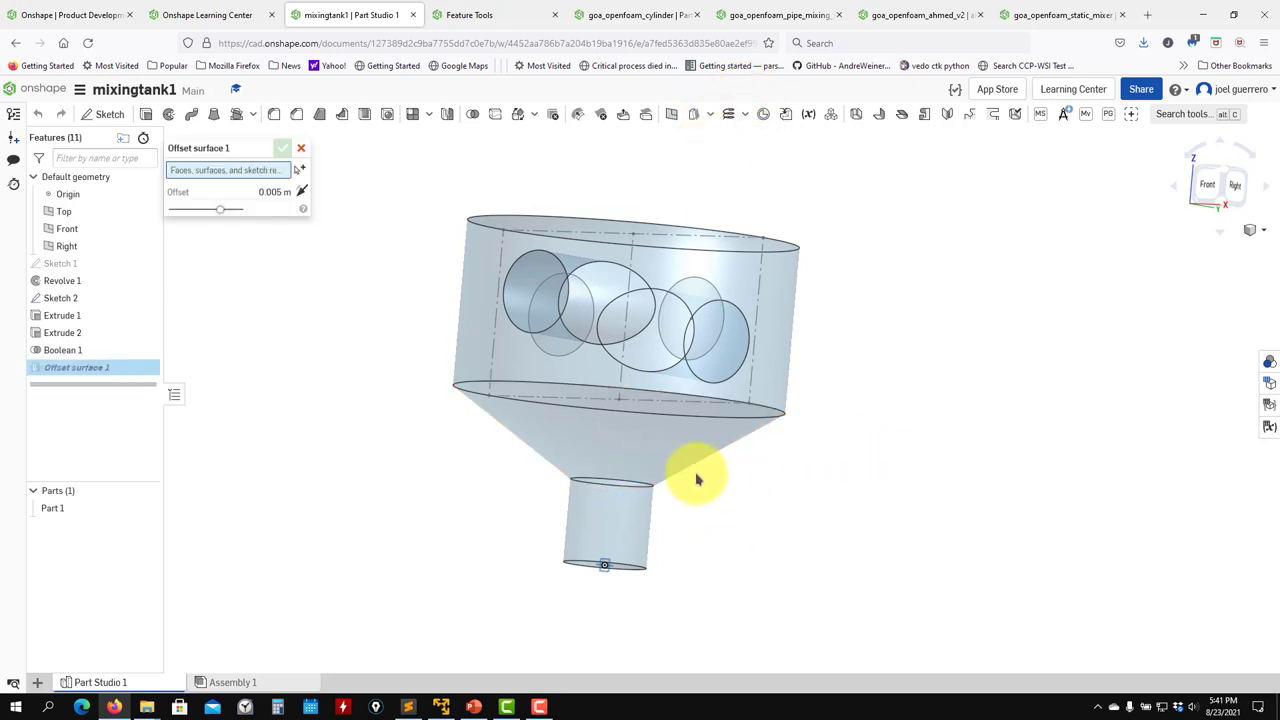
left_click(591, 446)
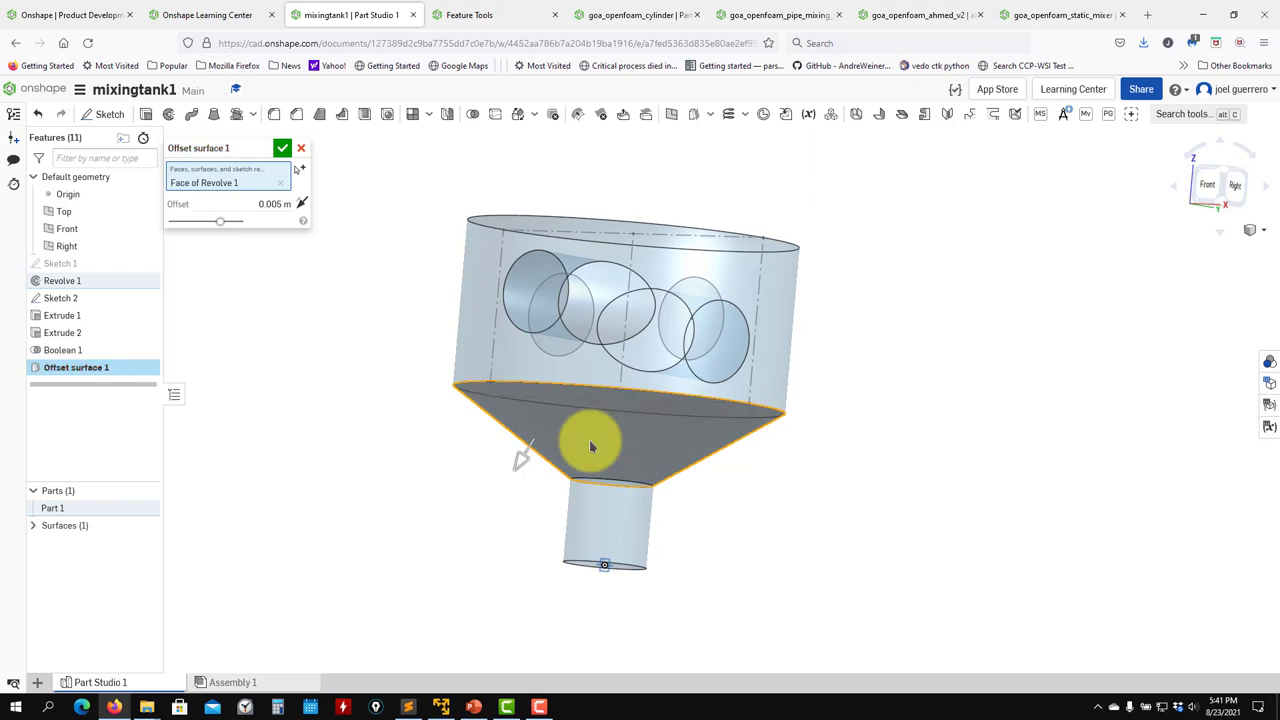
left_click(708, 116)
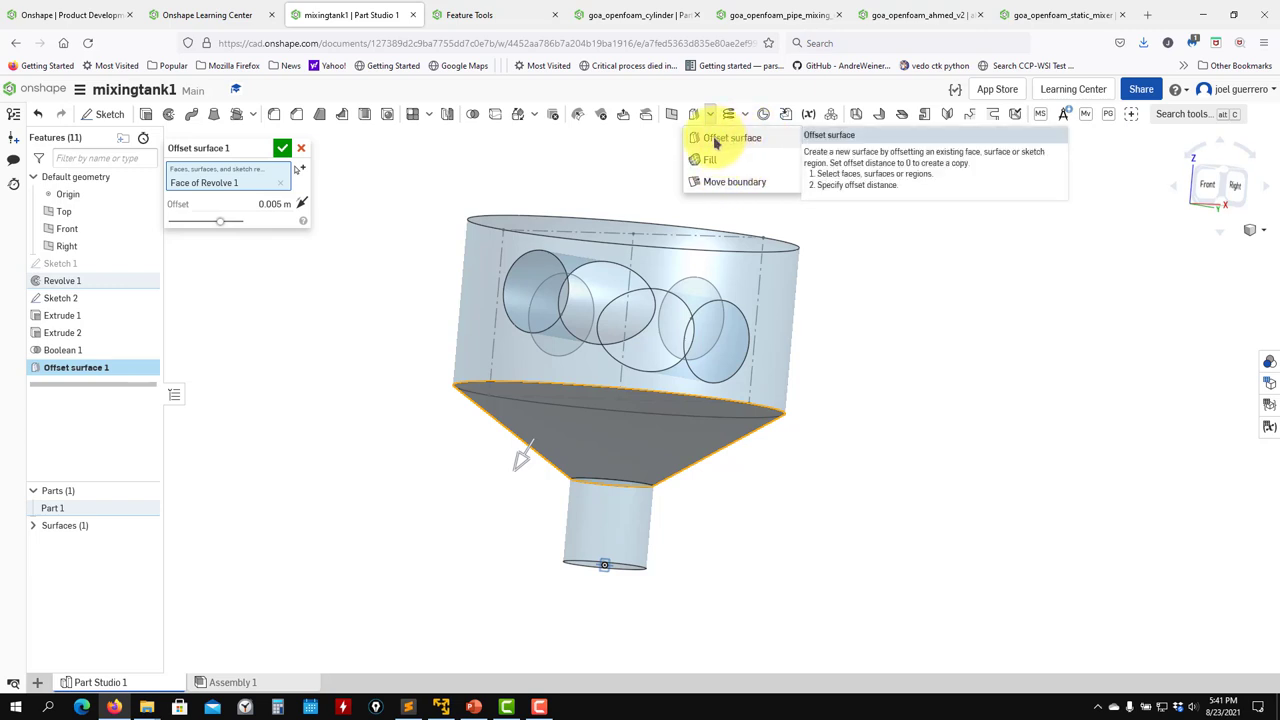
left_click(716, 139)
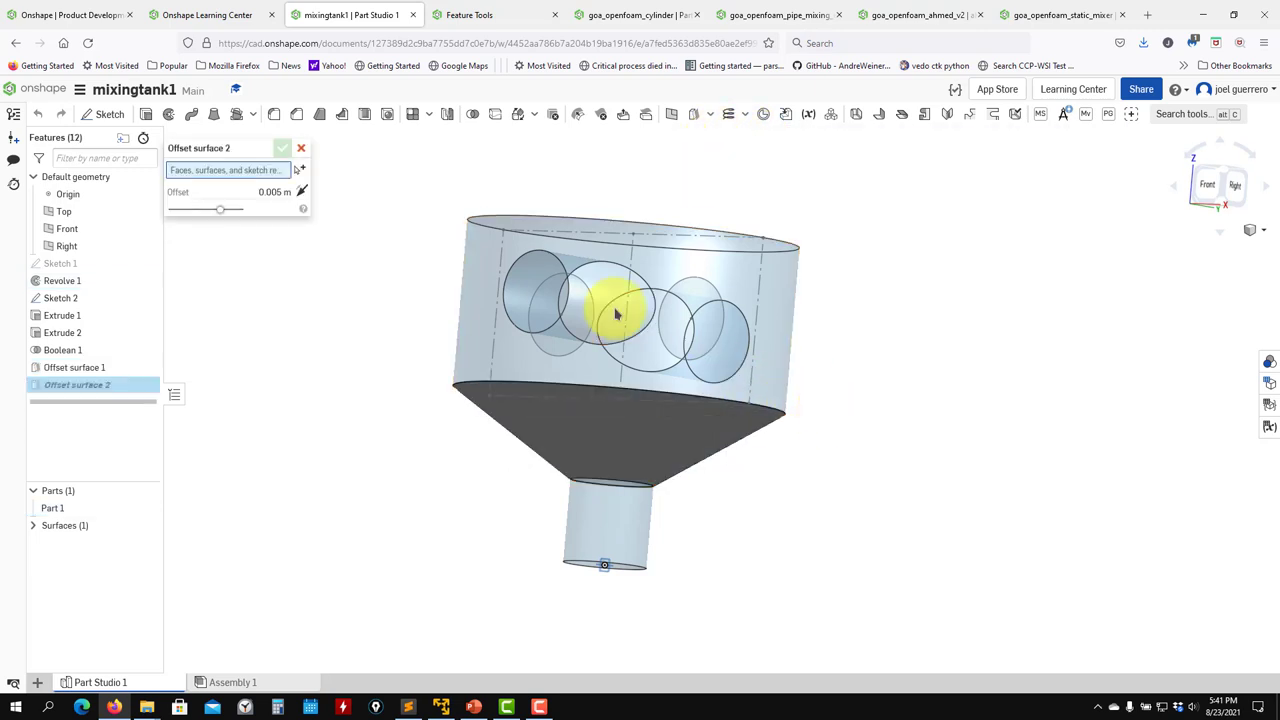
Close the empty second offset surface and hide Part 1.
left_click(286, 148)
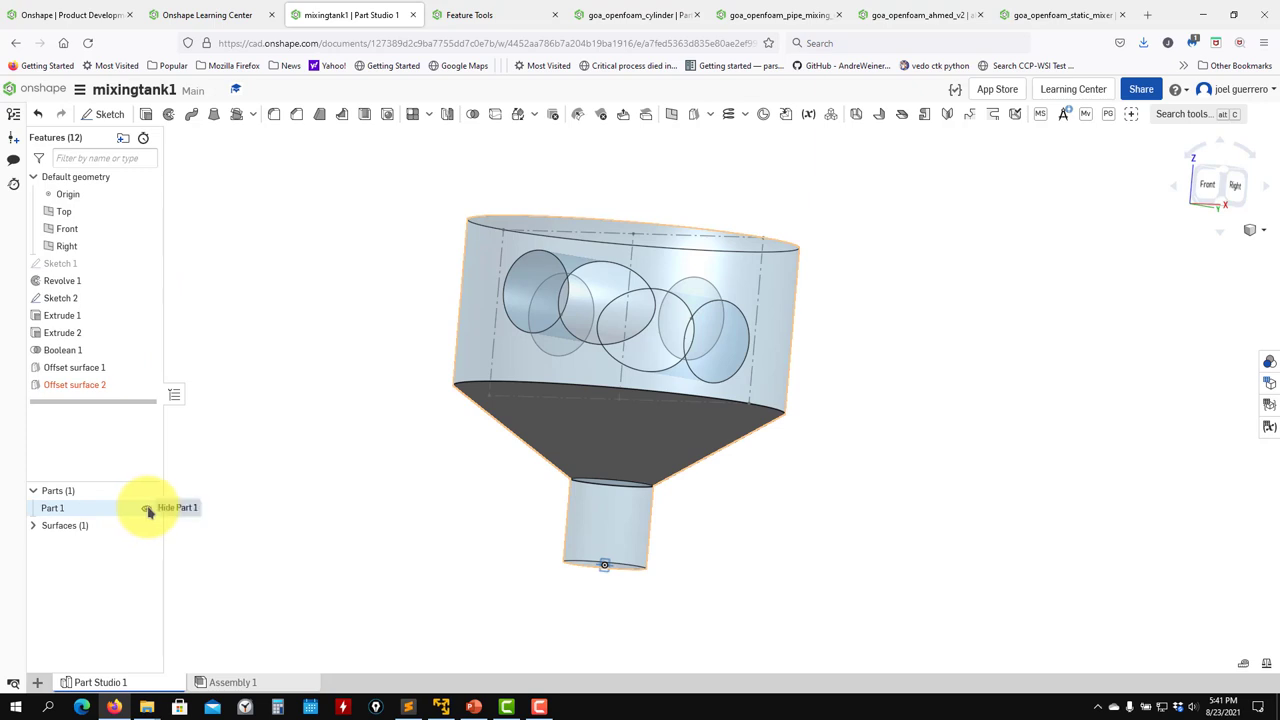
left_click(148, 511)
right_click_drag(217, 514, 437, 403)
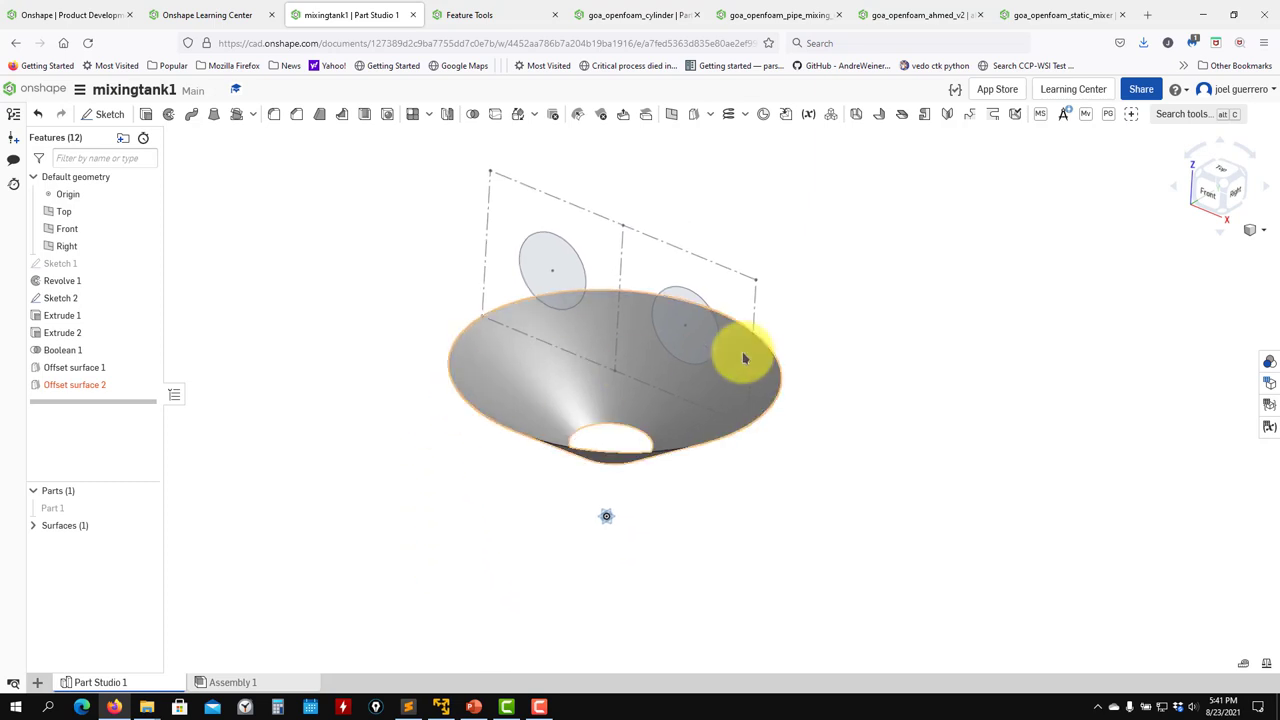
Fill the cone surface's top rim with Merge with all turned off.
mouse_move(404, 438)
right_mouse_down()
mouse_move(509, 397)
mouse_move(560, 434)
mouse_move(546, 506)
mouse_move(555, 546)
mouse_move(543, 543)
mouse_move(550, 525)
right_mouse_up()
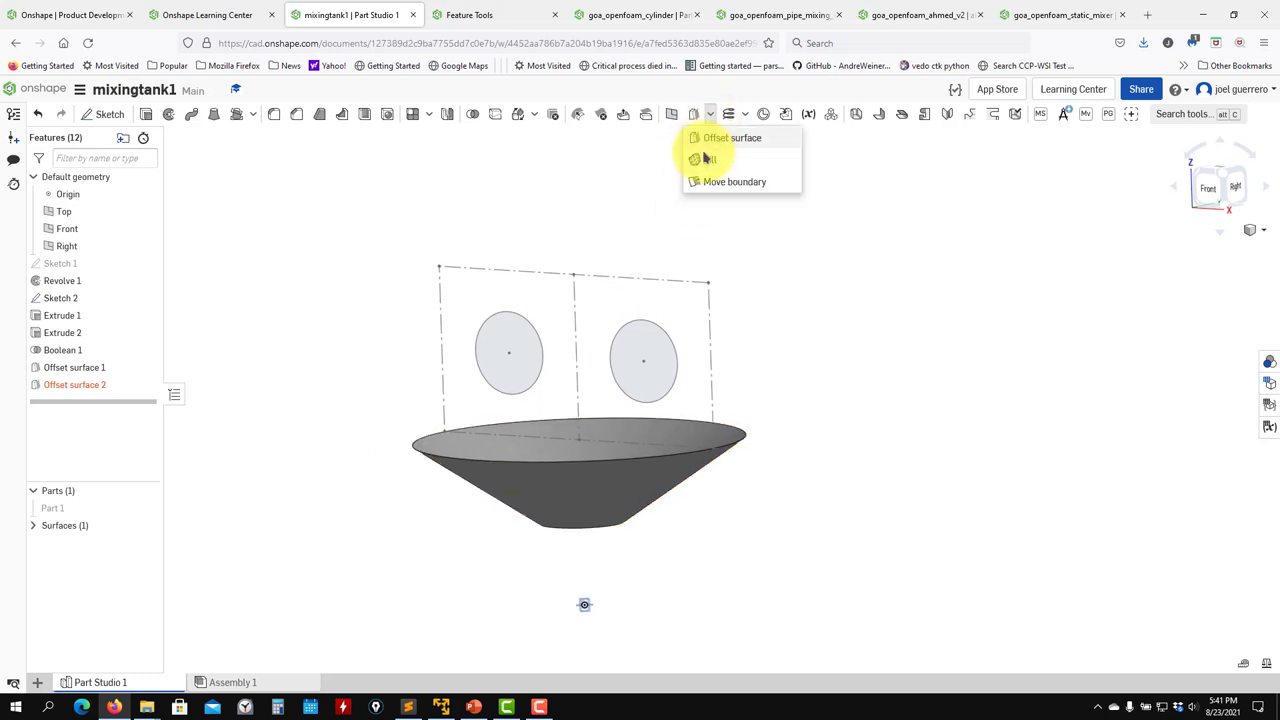
left_click(705, 161)
right_click_drag(831, 389, 846, 420)
left_click(672, 520)
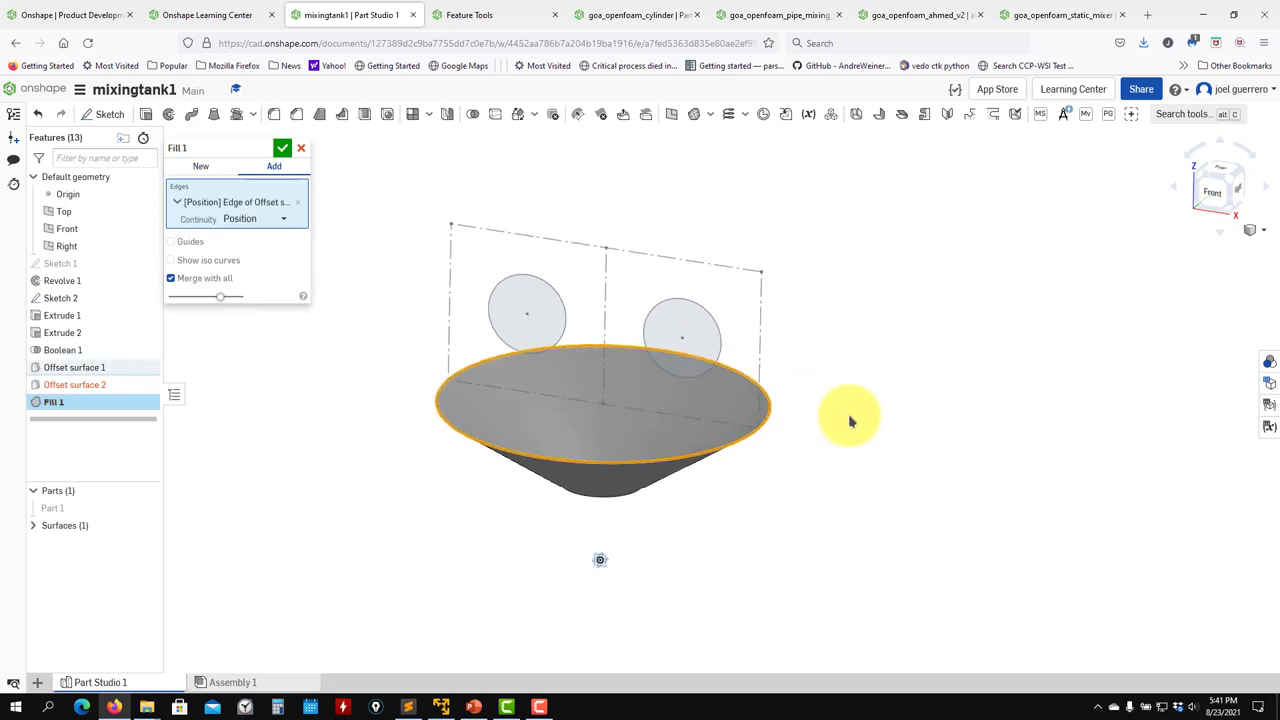
left_click(199, 281)
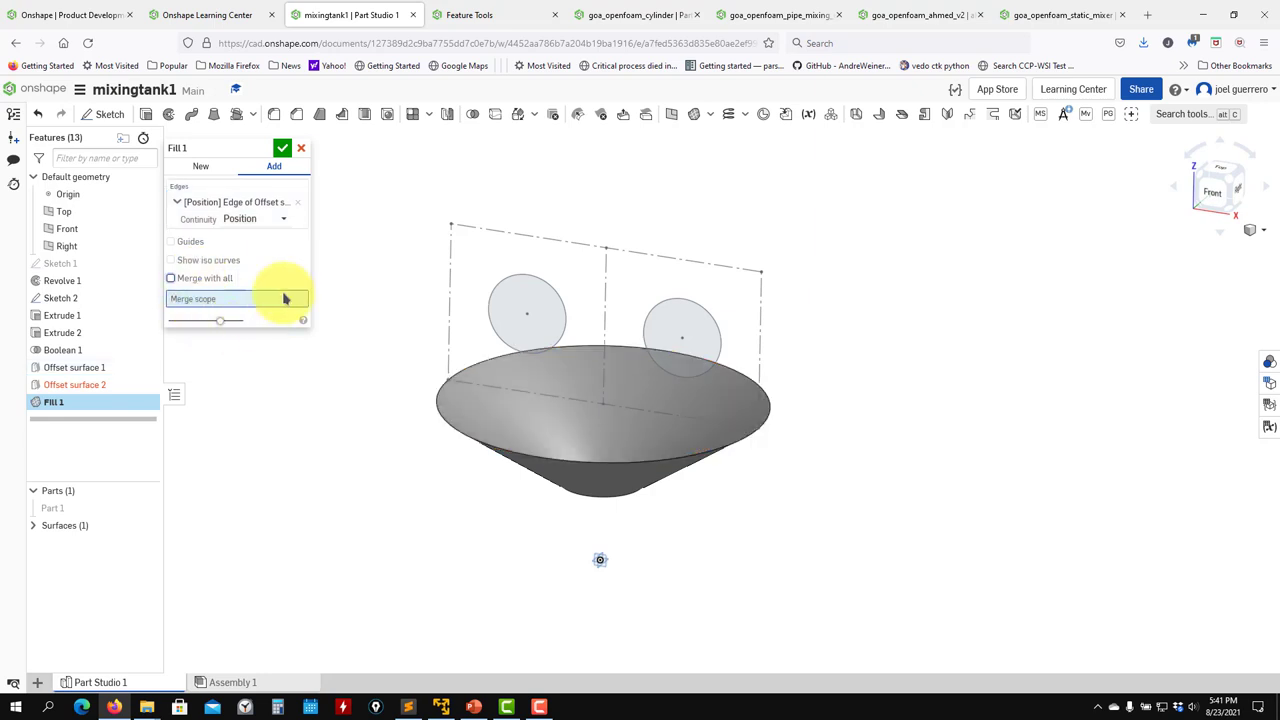
left_click(283, 149)
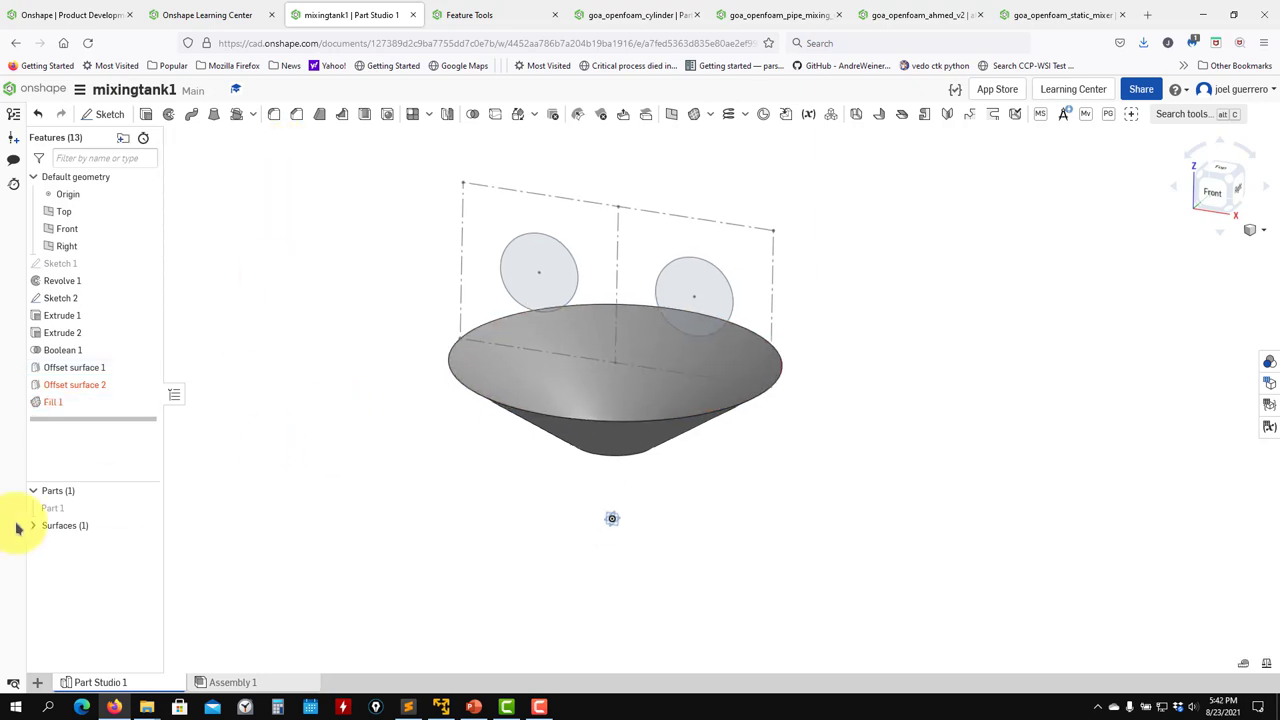
Delete the failed Offset surface 2 and Fill 1 features.
double_click(84, 389)
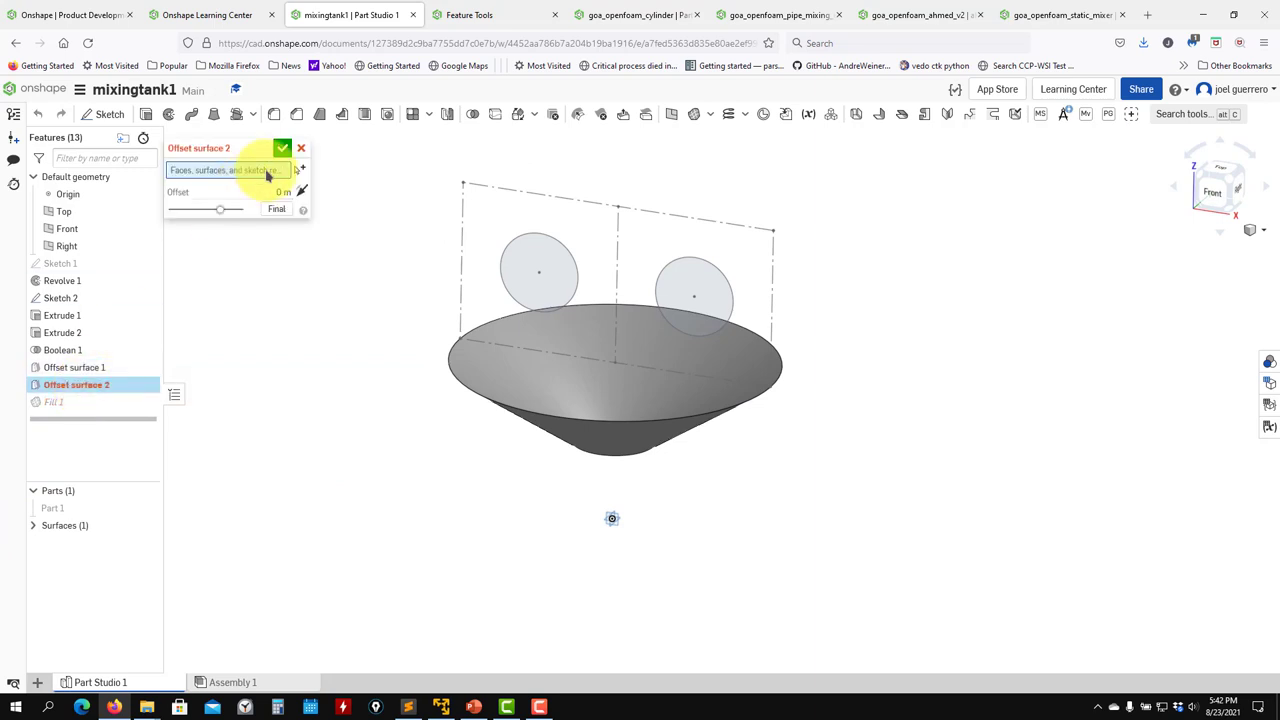
left_click(300, 151)
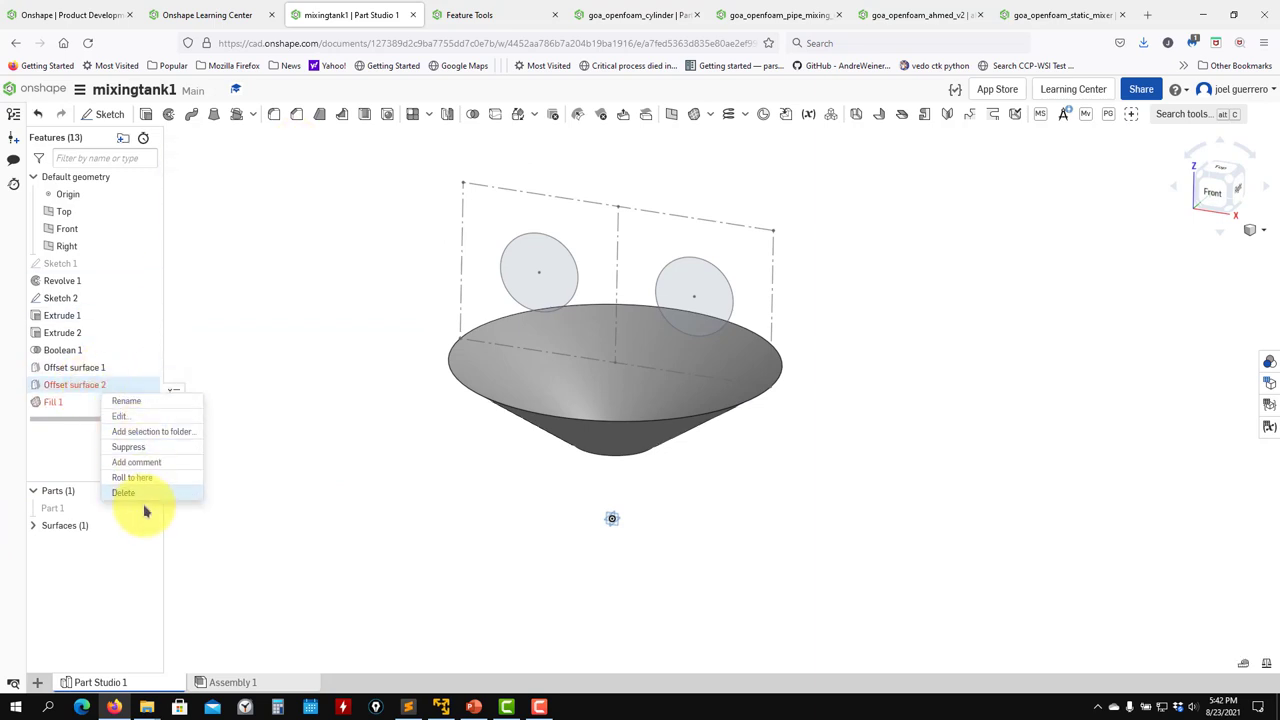
left_click(123, 493)
right_click(50, 386)
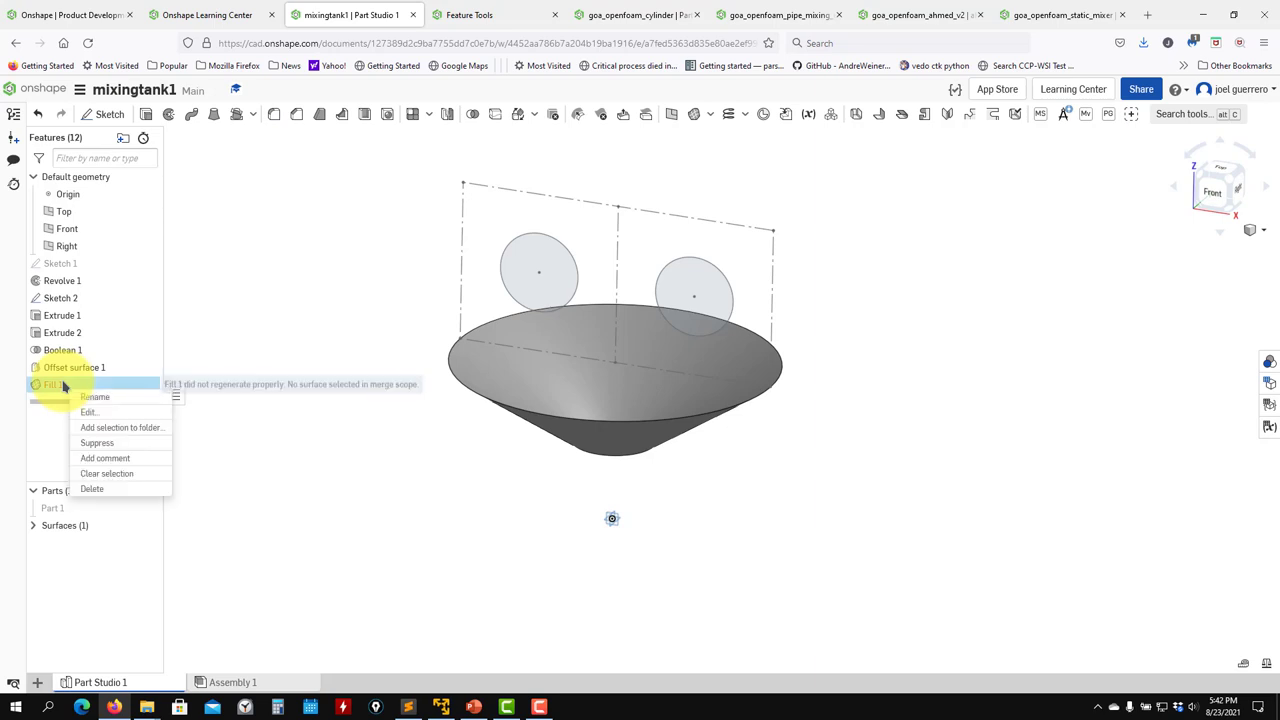
left_click(100, 489)
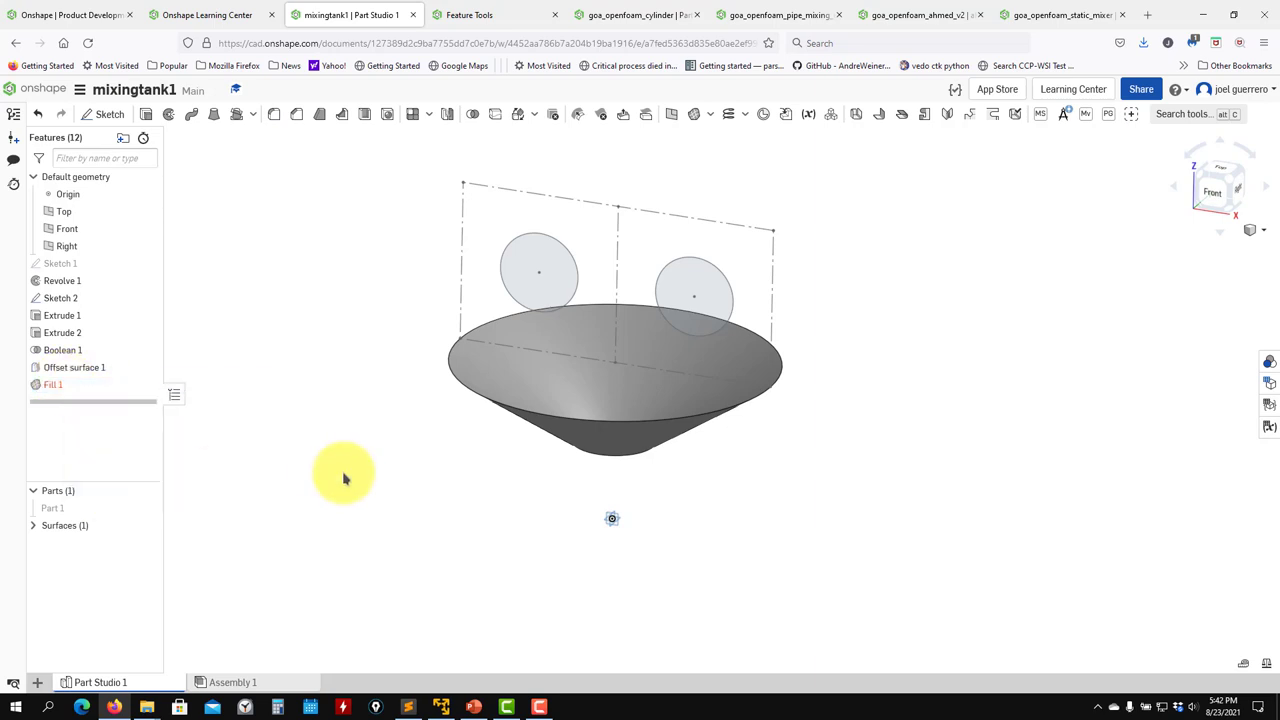
Cap the cone's top rim with Fill 1, set to New as a separate surface after a failed merge.
left_click(708, 161)
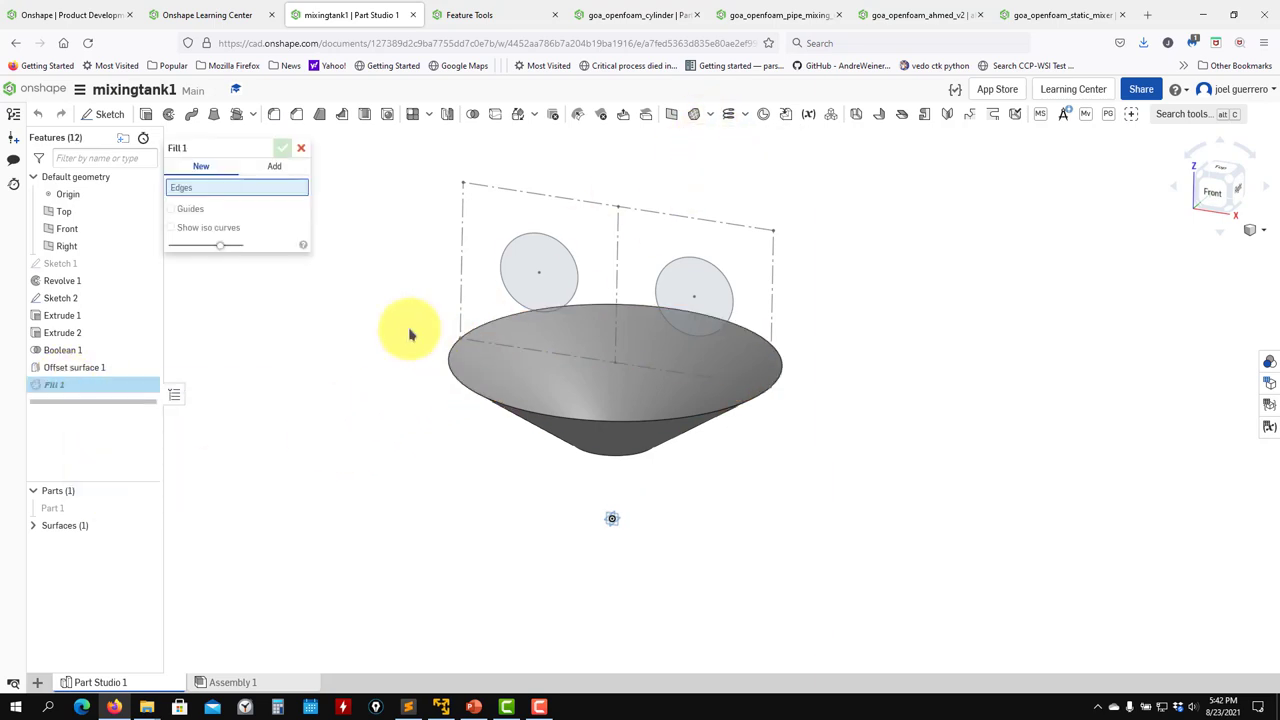
left_click(450, 368)
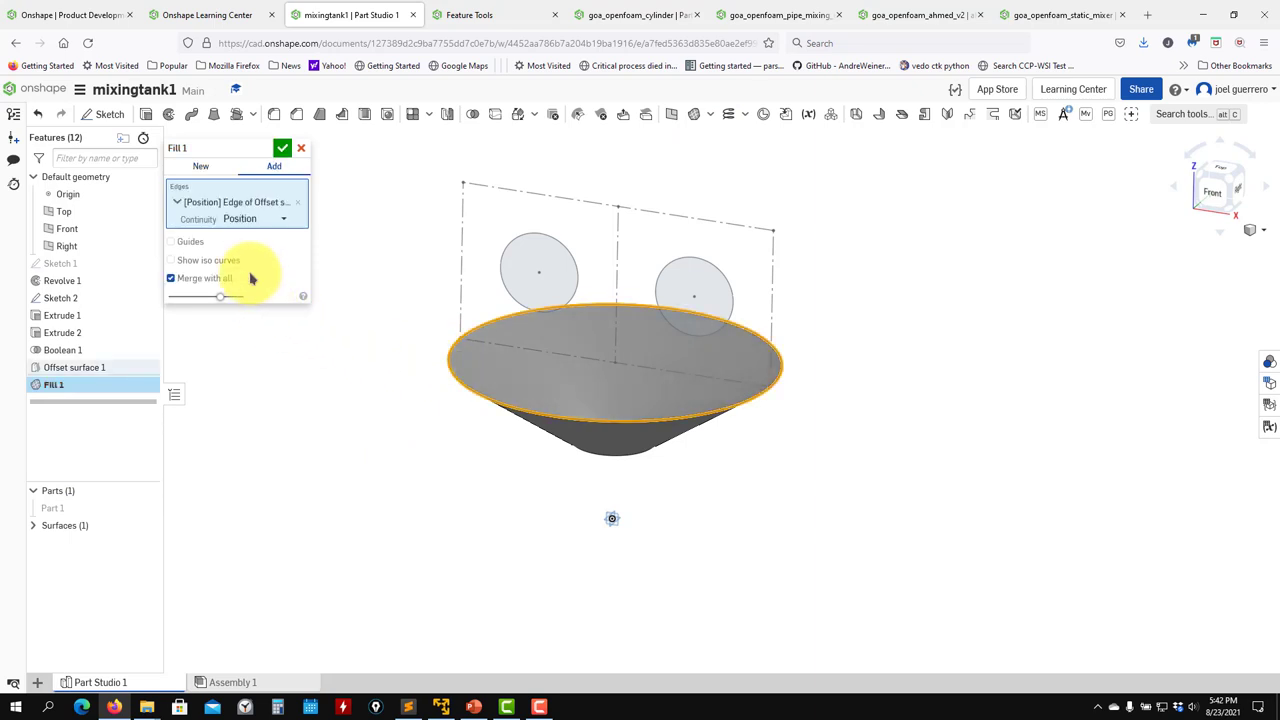
left_click(282, 148)
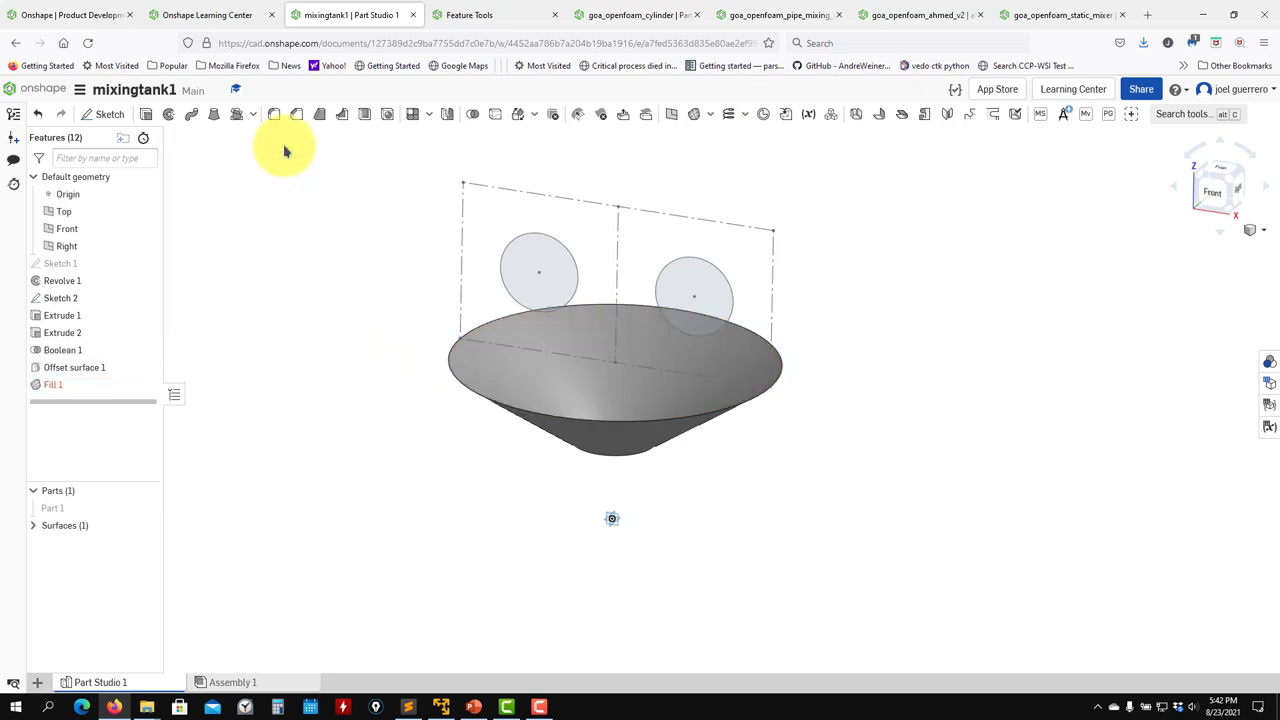
double_click(55, 386)
left_click(195, 281)
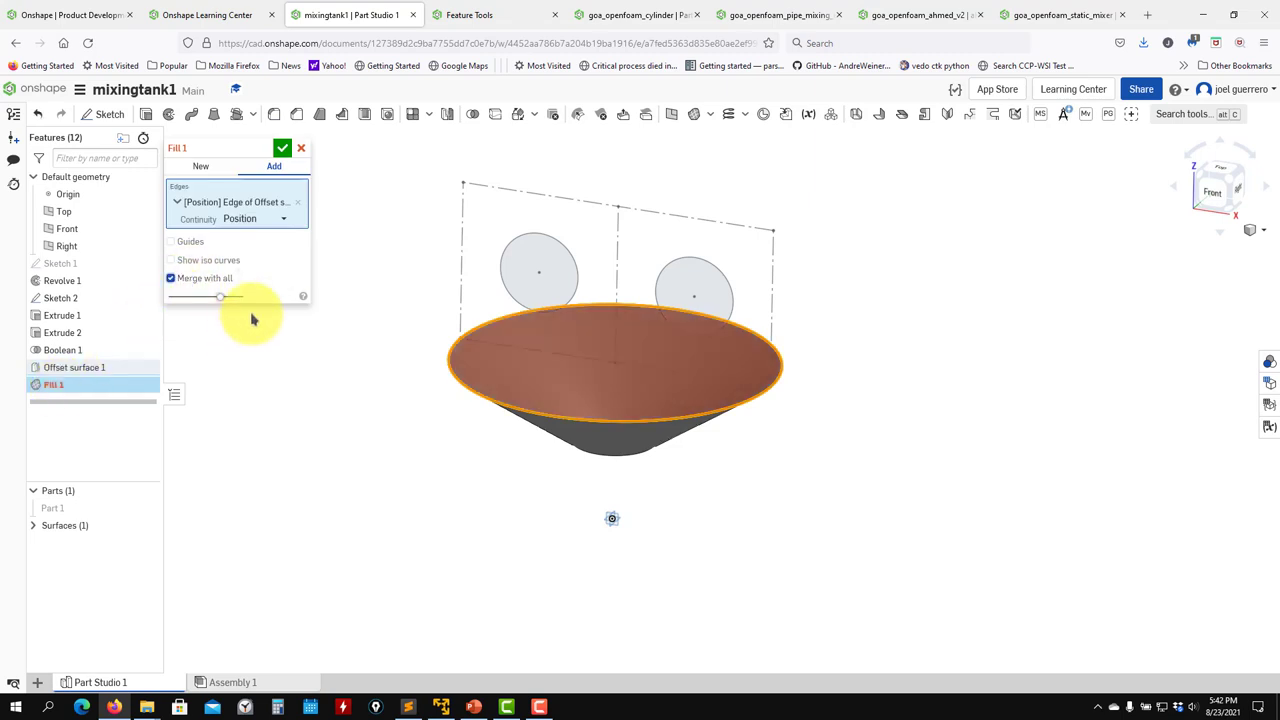
left_click(282, 150)
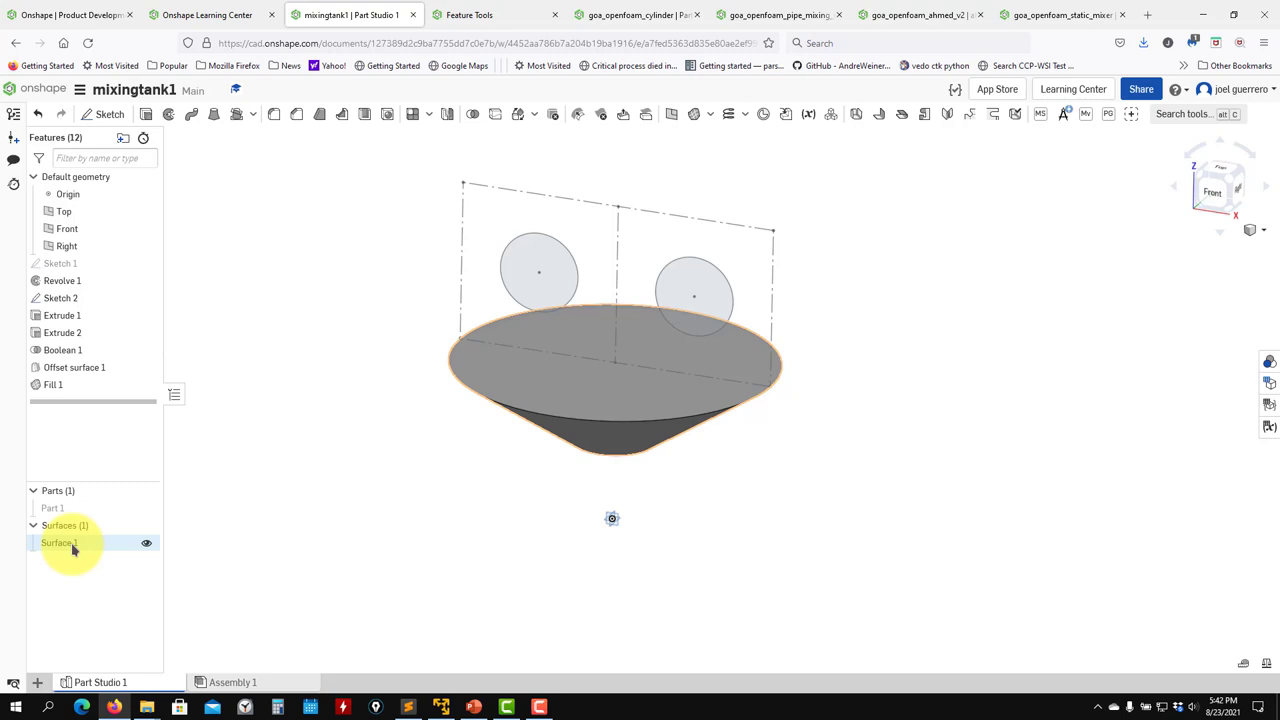
double_click(68, 386)
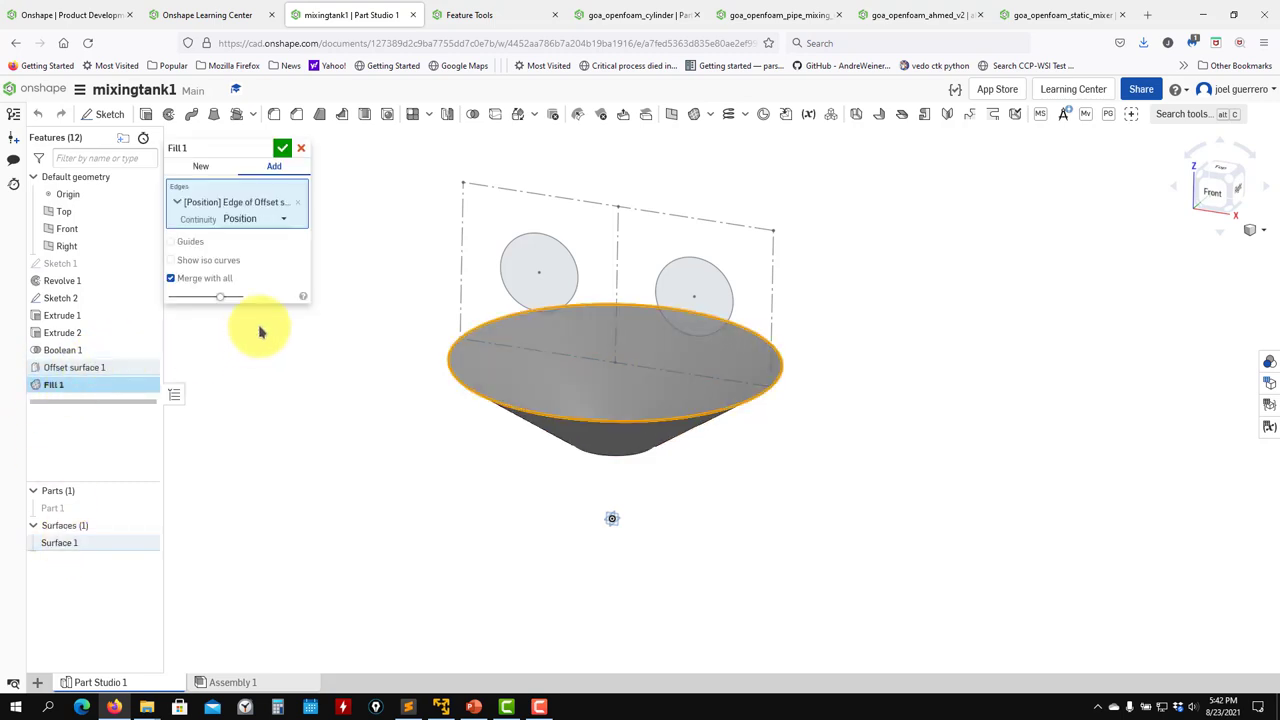
left_click(208, 169)
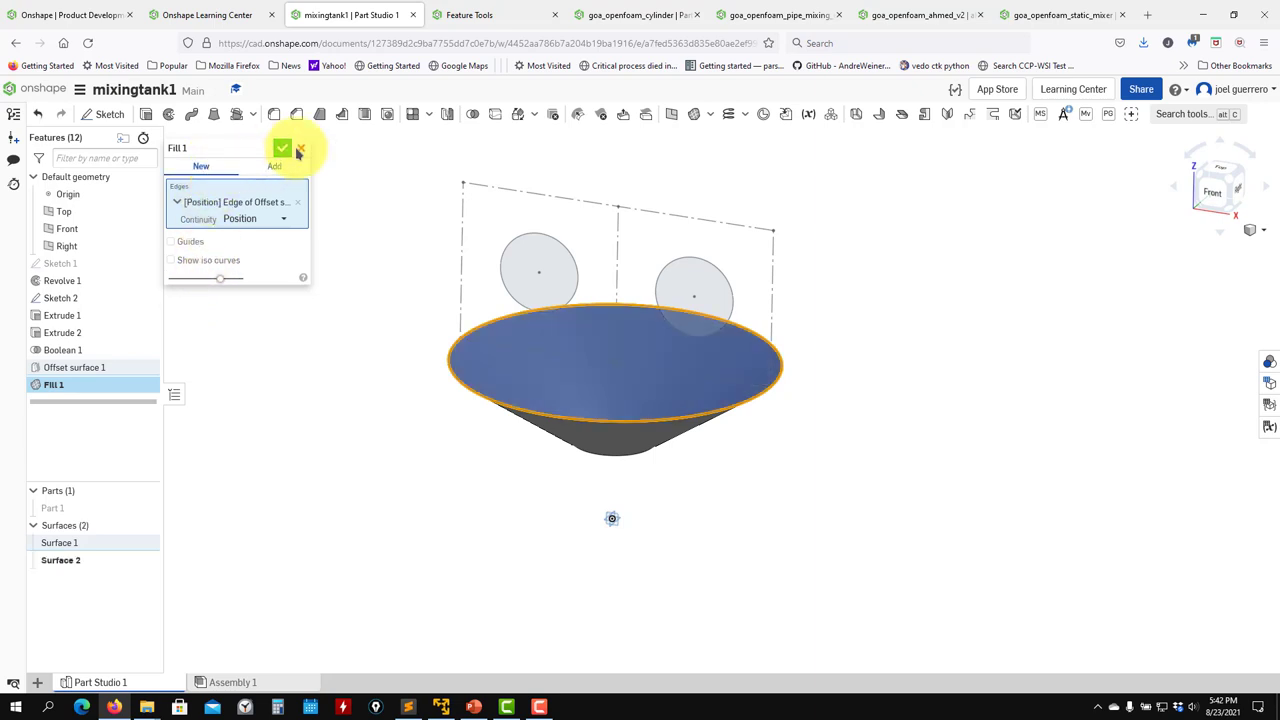
left_click(282, 149)
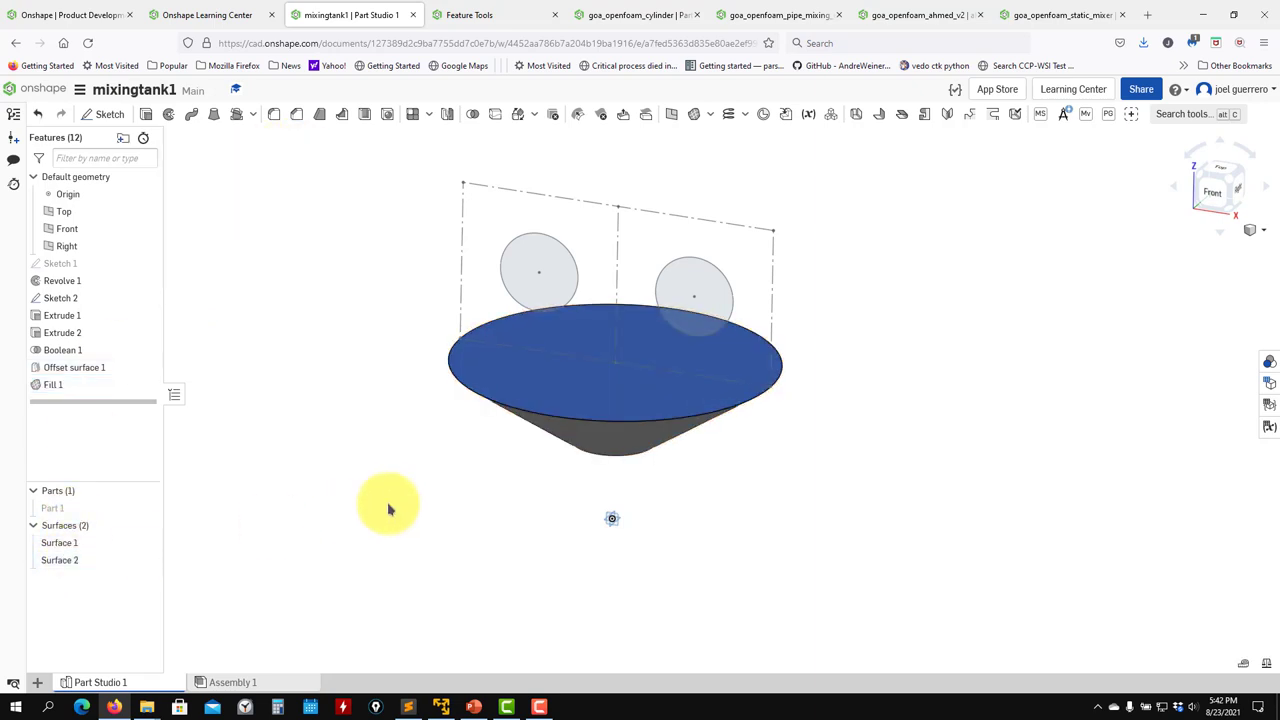
Cap the cone's bottom circular opening with Fill 2 and hide the cone surface Surface 1.
right_click_drag(391, 506, 343, 494)
left_click(698, 117)
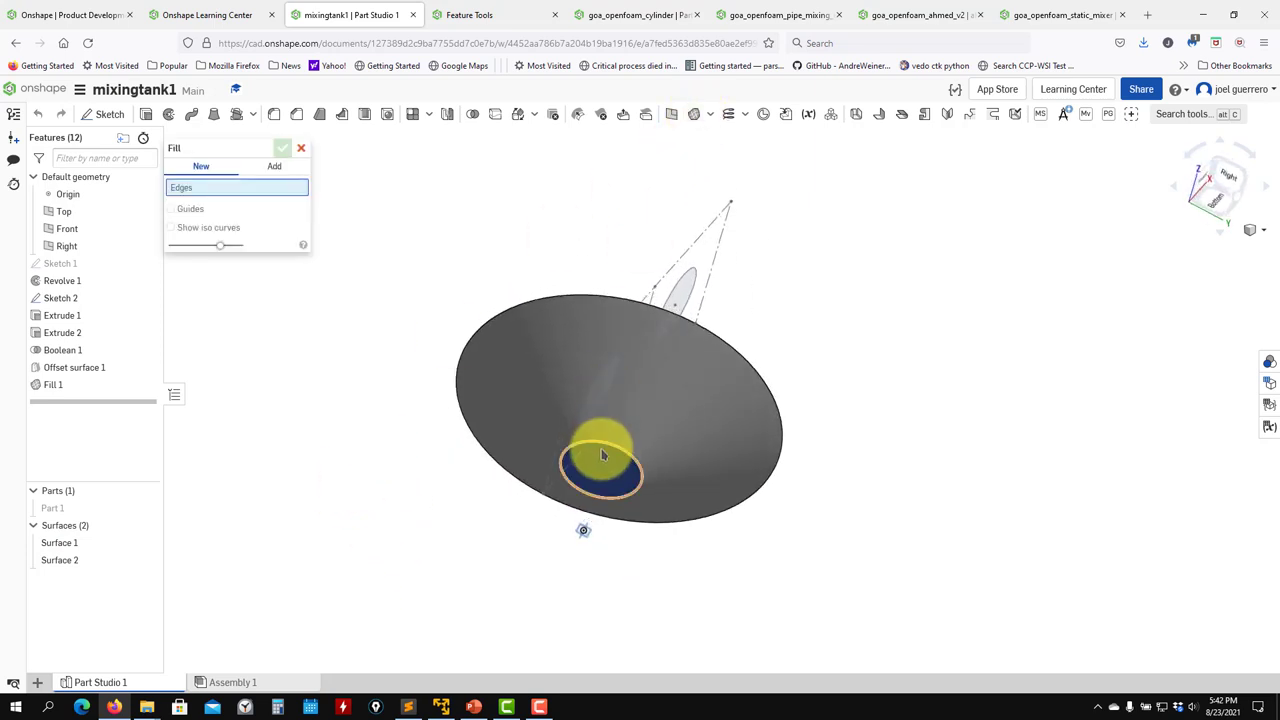
left_click(612, 446)
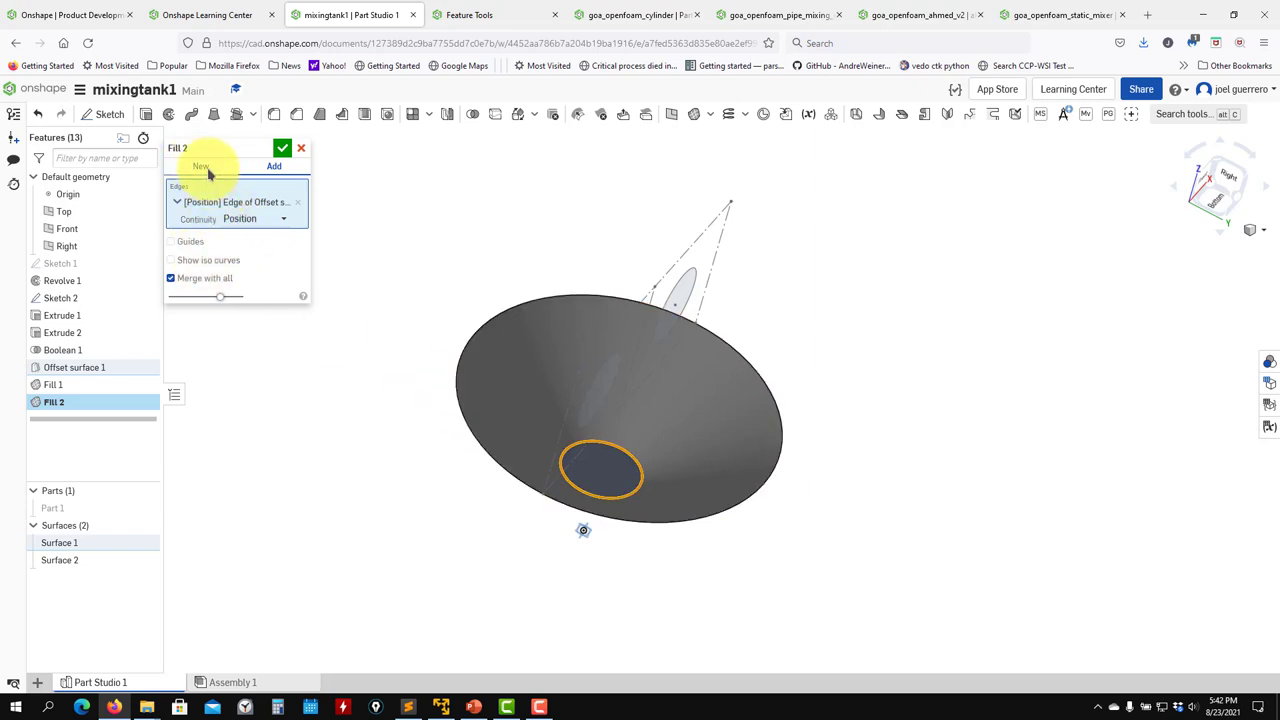
left_click(283, 148)
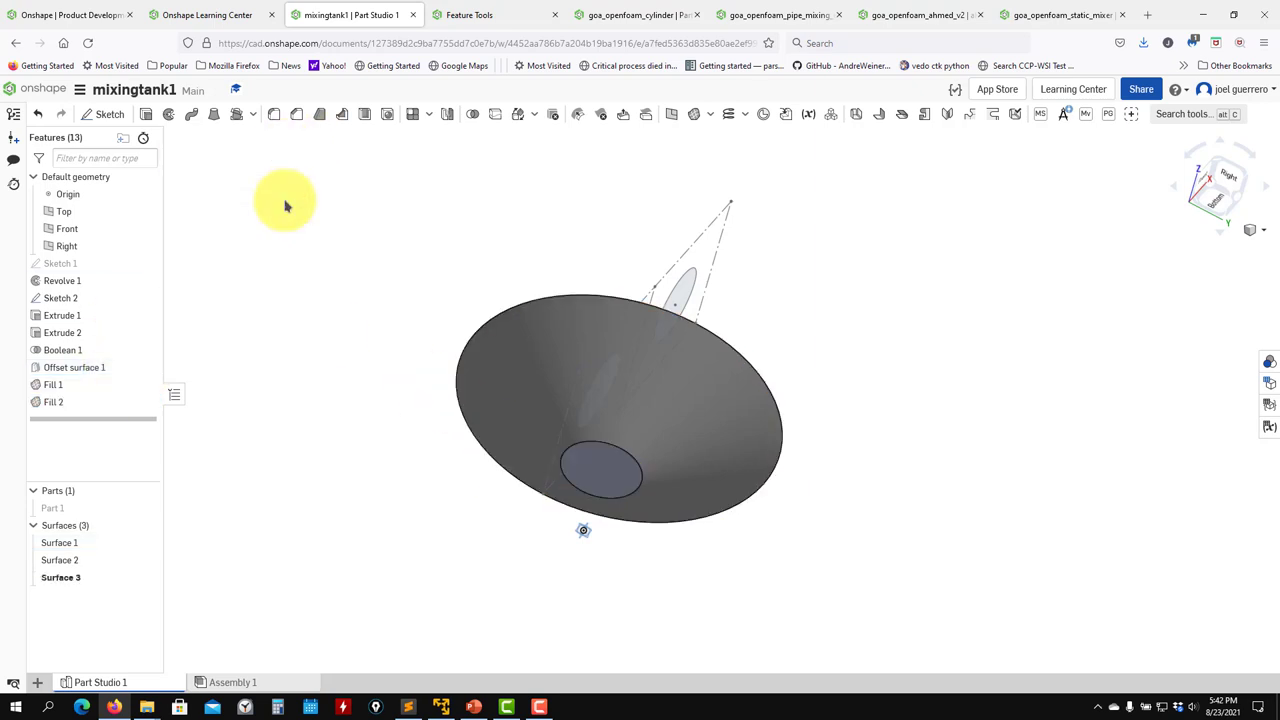
left_click(143, 543)
Loft a solid cone, Part 2, from the Fill 1 disk down to the small Surface 3 circle.
key("shift+1")
key("shift+Right")
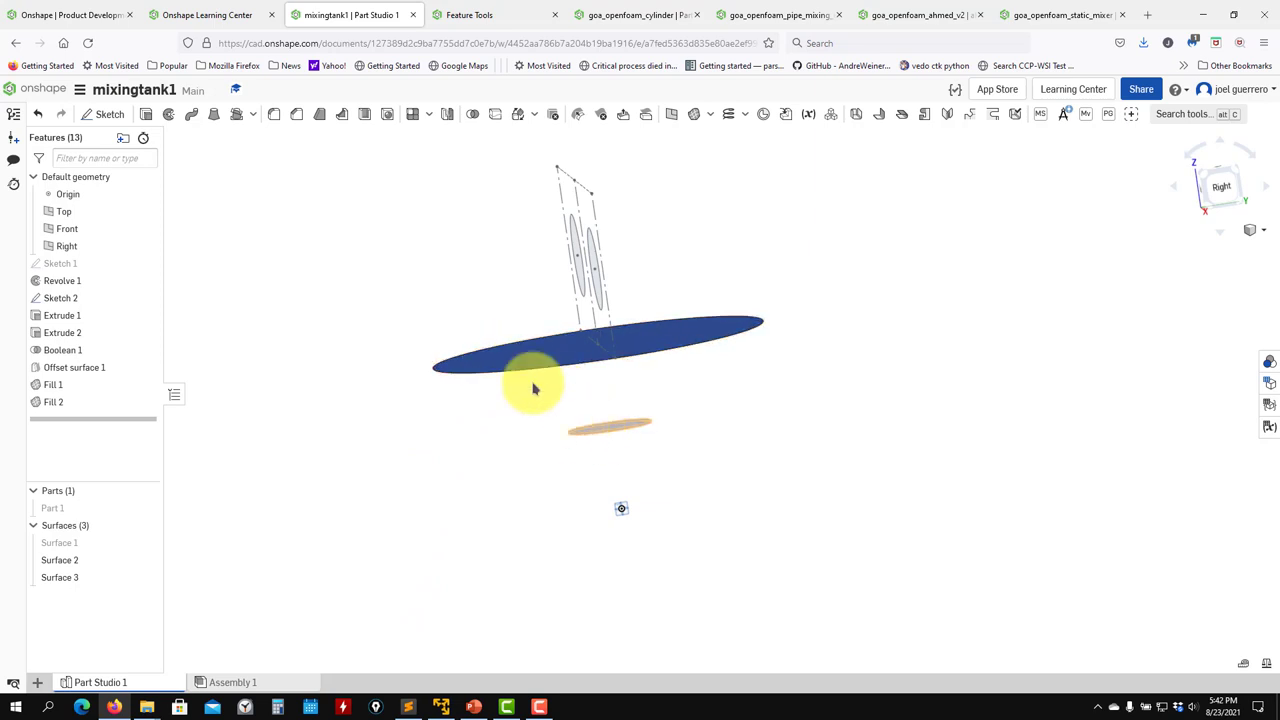
scroll(449, 532, "up", 2)
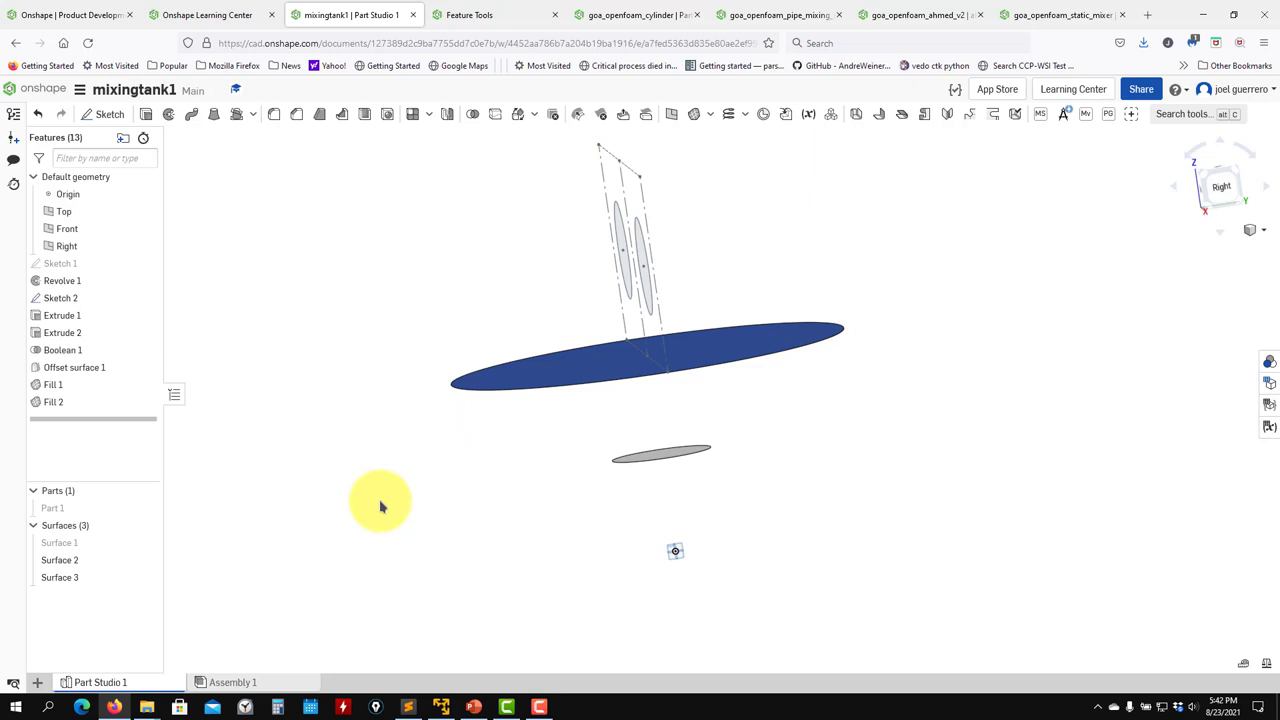
middle_click_drag(316, 490, 297, 508)
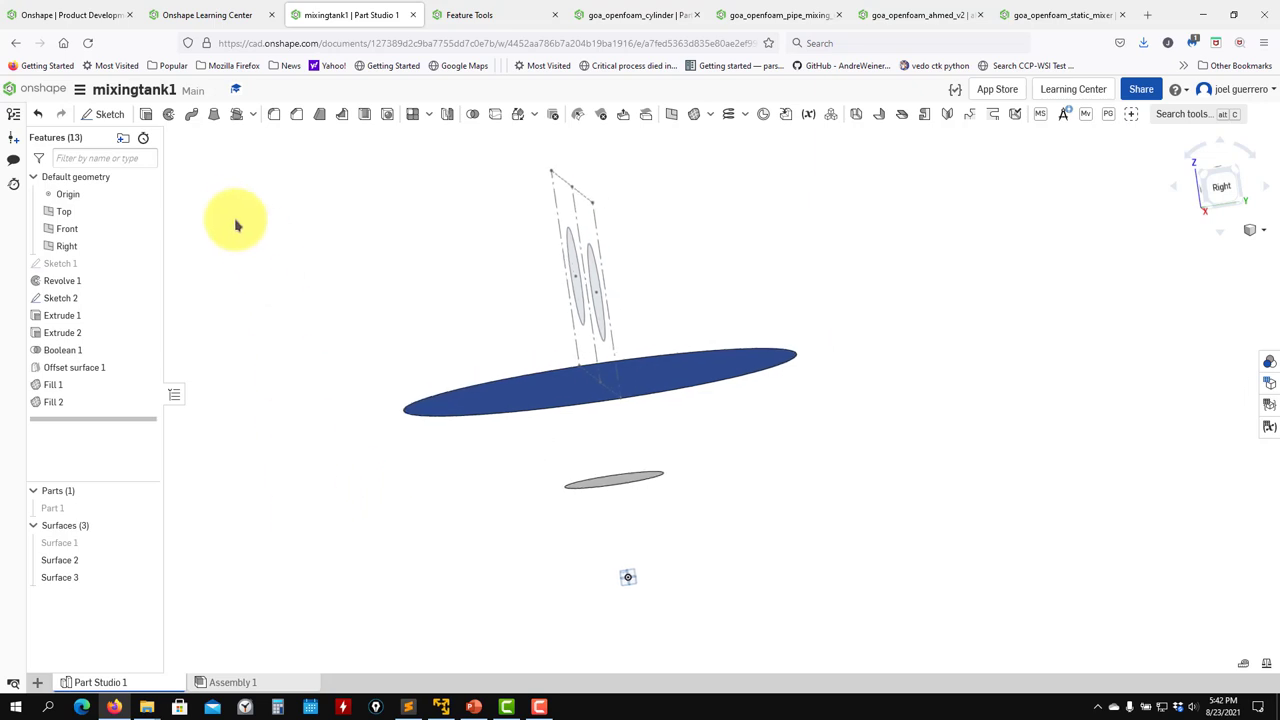
left_click(214, 116)
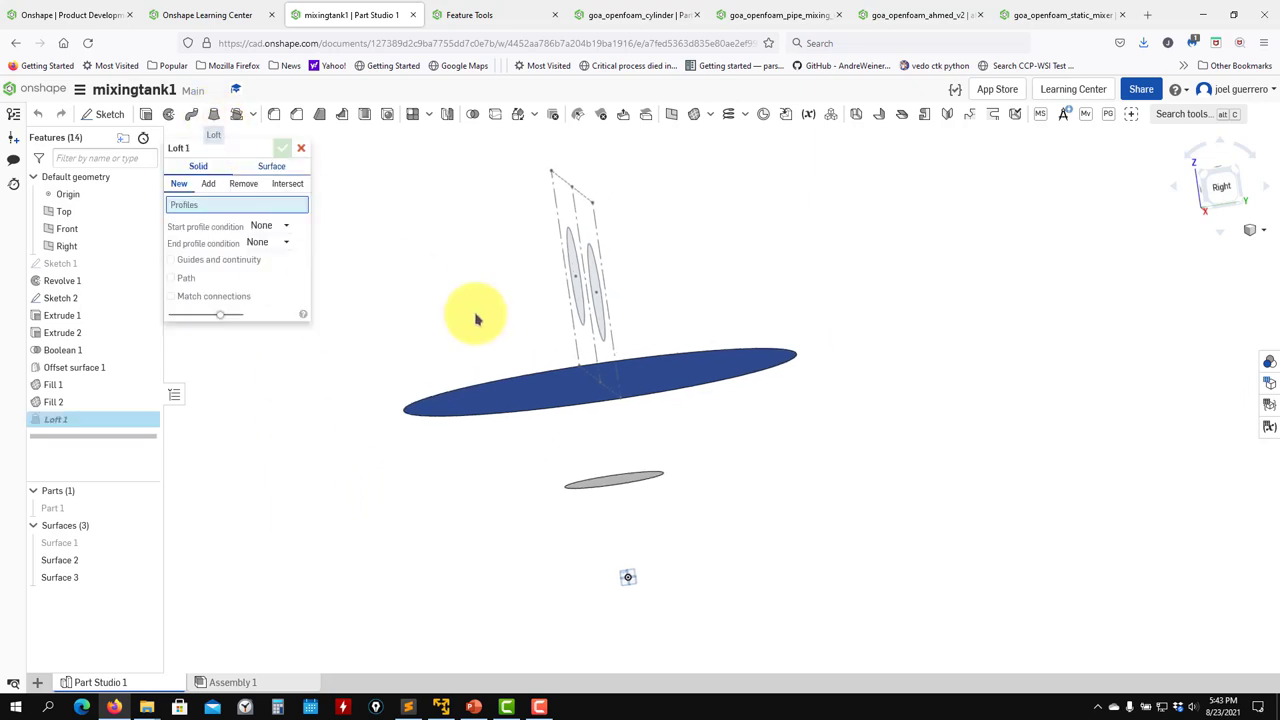
left_click(522, 397)
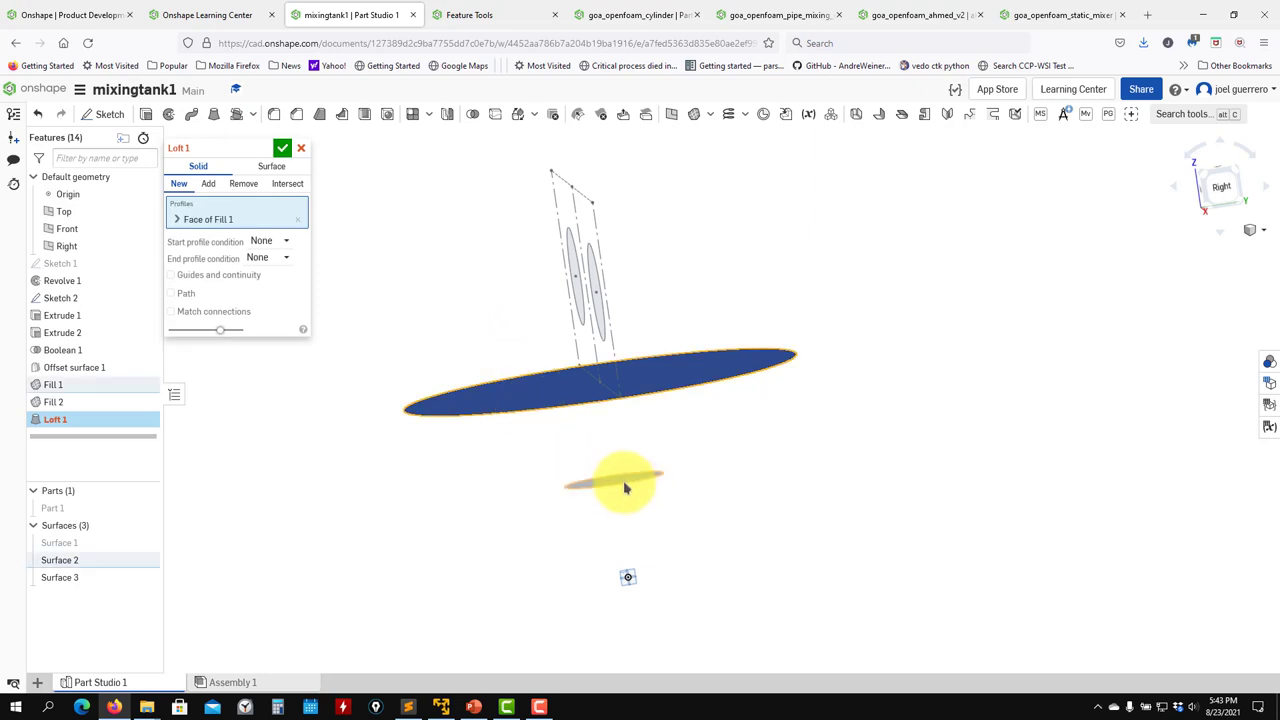
left_click(625, 487)
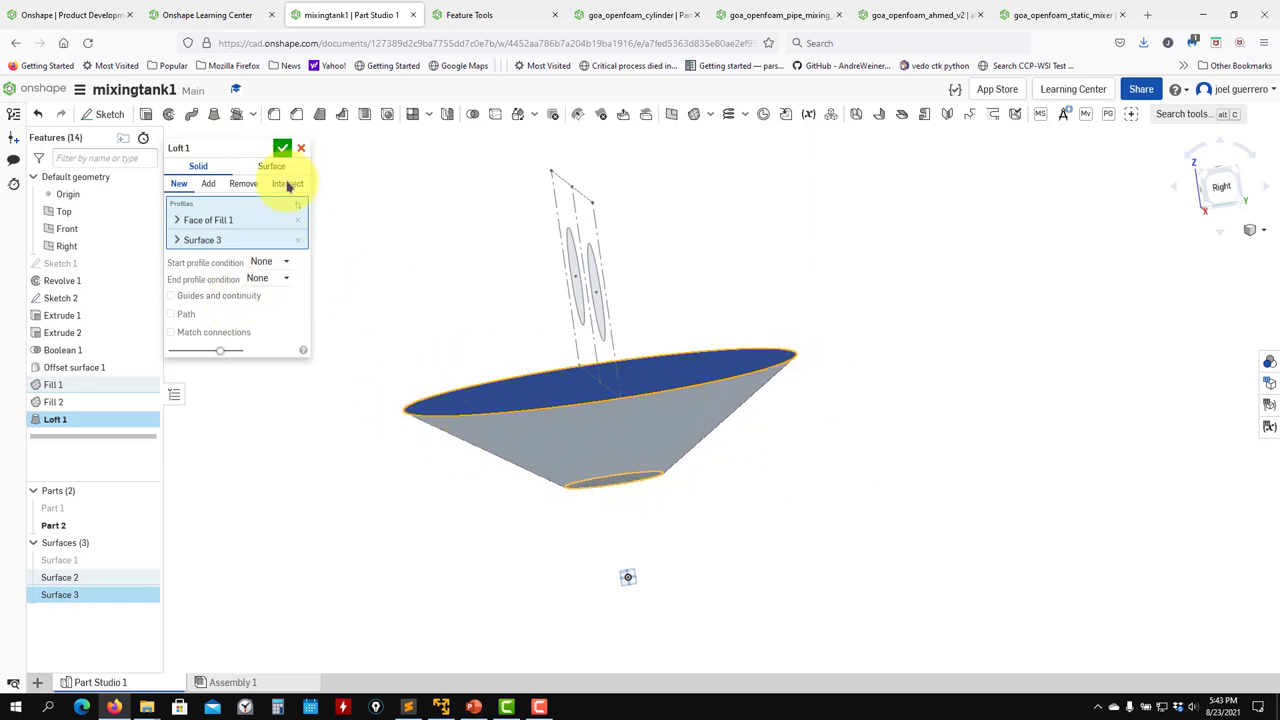
left_click(283, 149)
right_click_drag(371, 449, 663, 583)
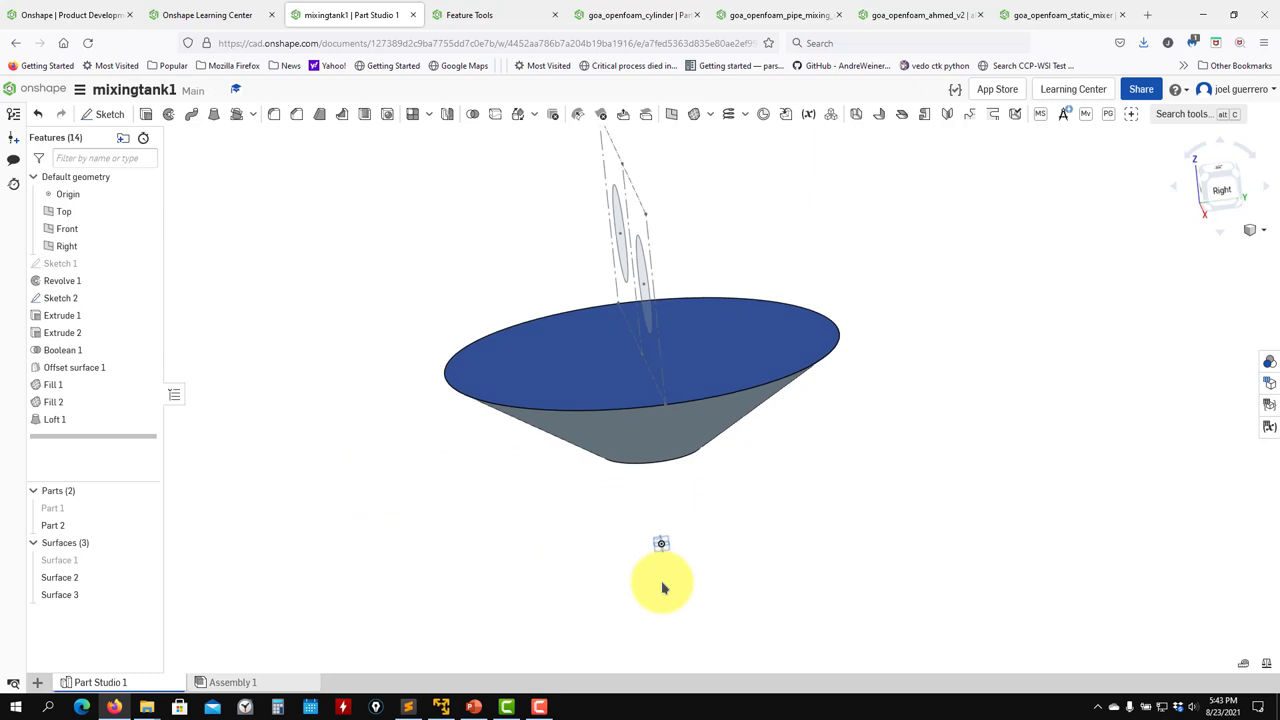
Extrude the cone's wide top face upward 2 m (Add) to form the tank cylinder.
left_click(549, 381)
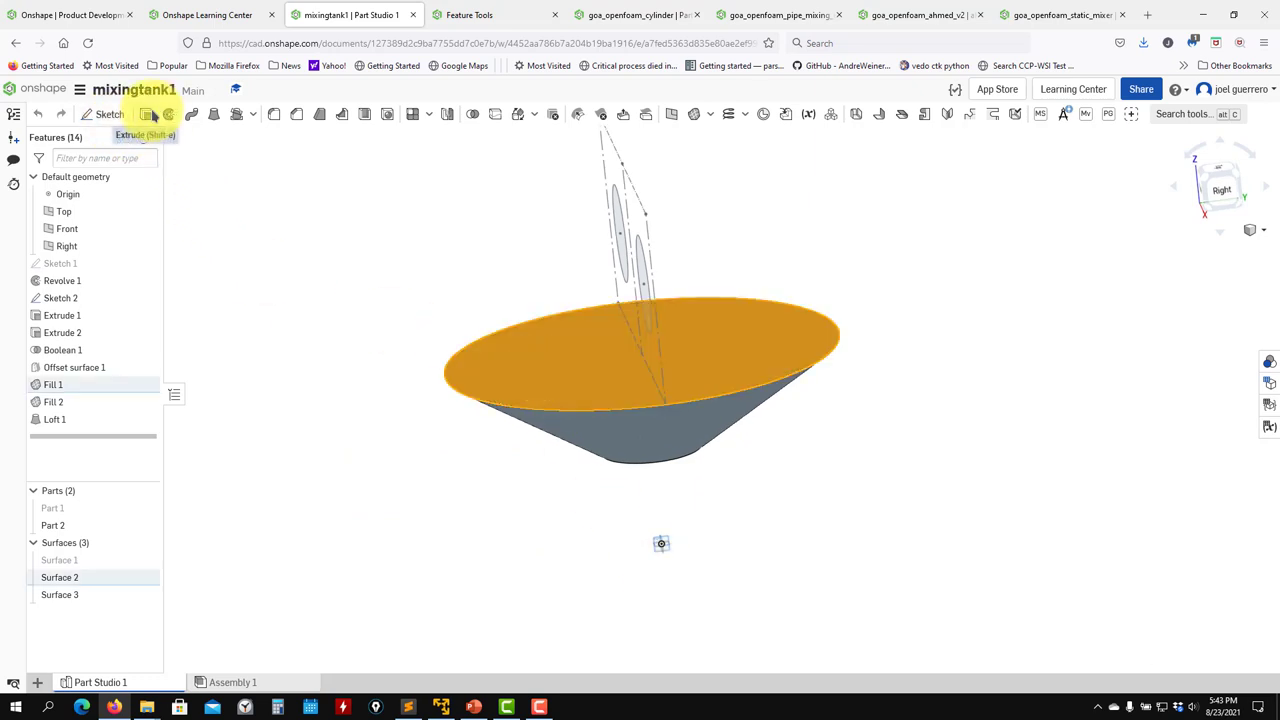
left_click(150, 115)
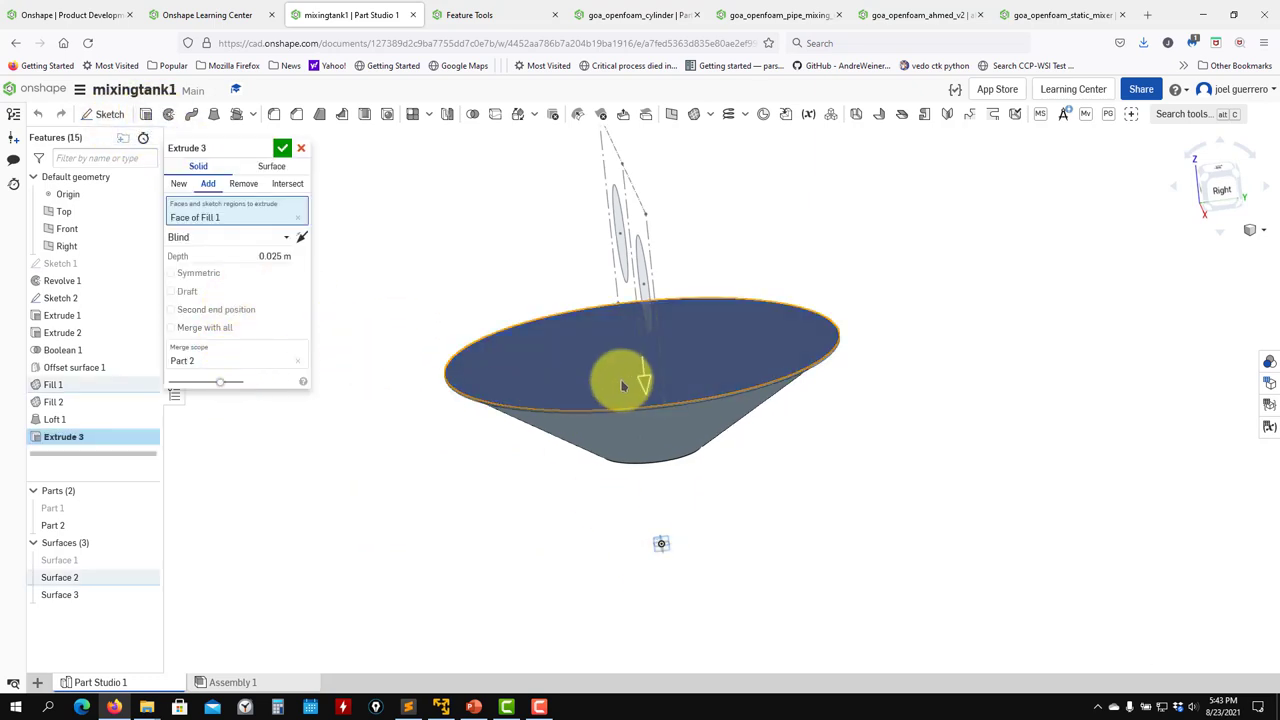
left_click_drag(645, 388, 275, 263)
type("2")
key("Return")
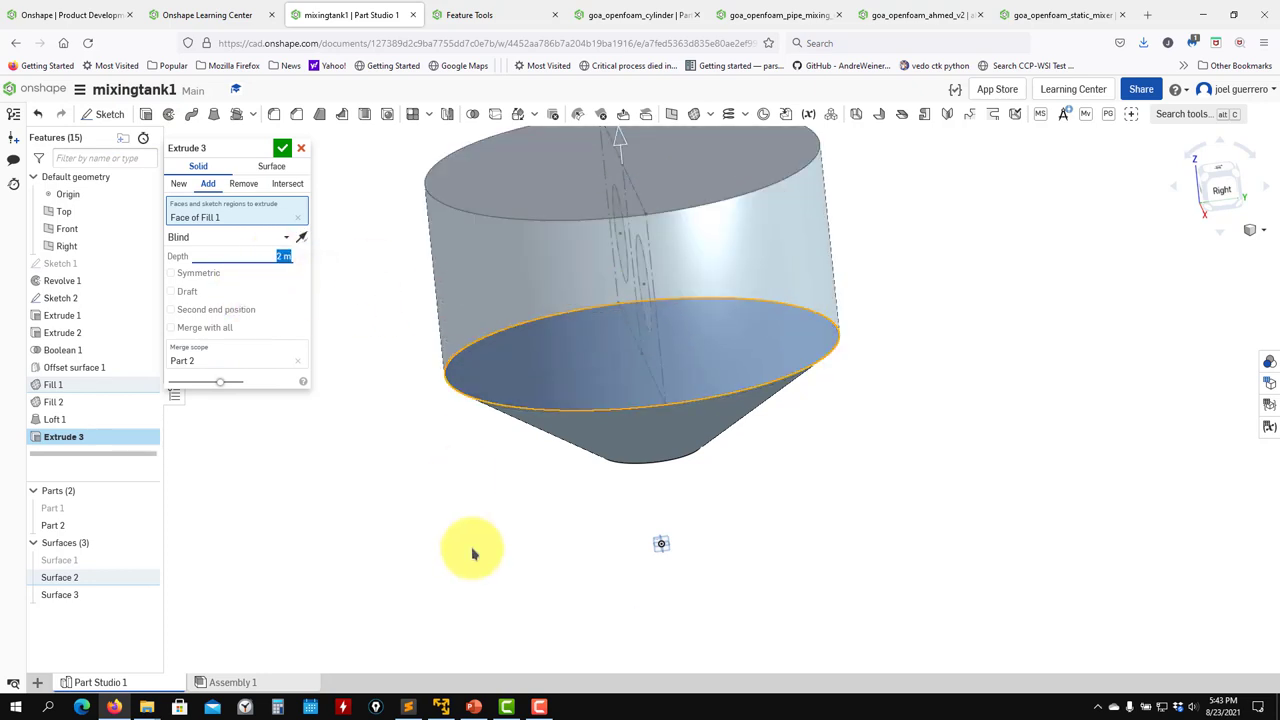
left_click(283, 149)
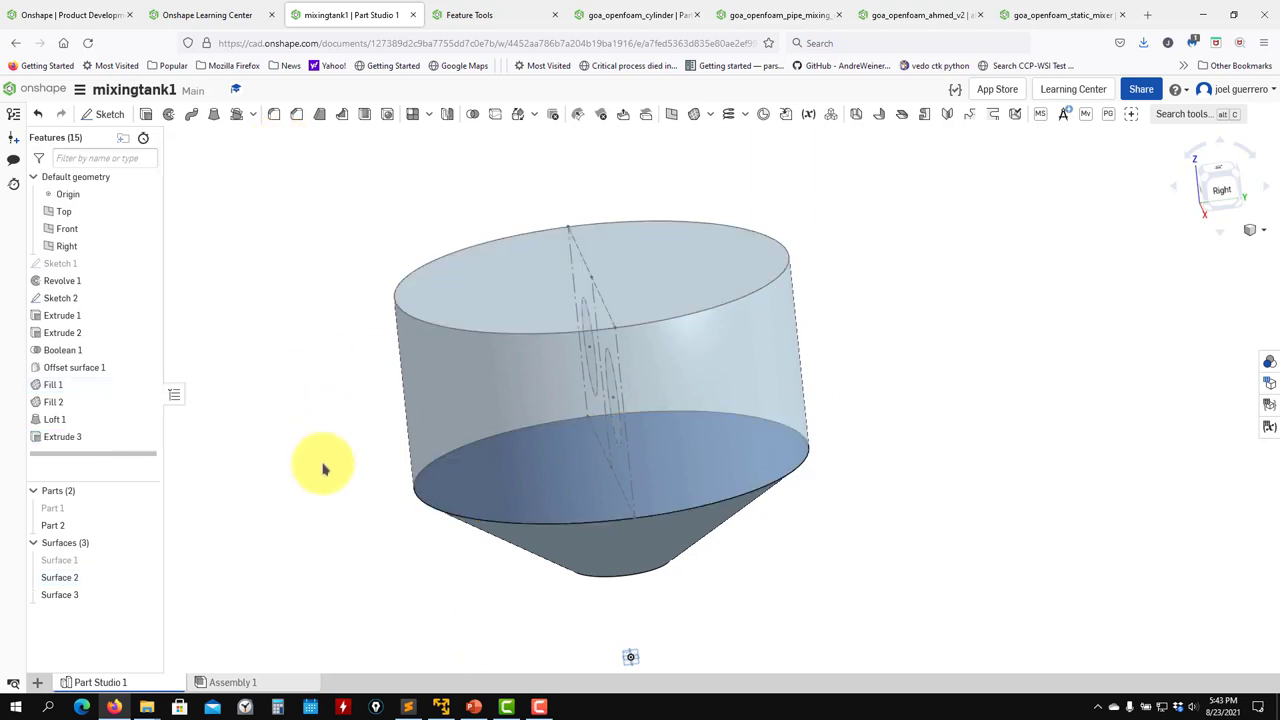
Extrude the cone's narrow bottom face downward 1 m (Add) as the outlet pipe.
right_click_drag(323, 466, 349, 371)
left_click(661, 535)
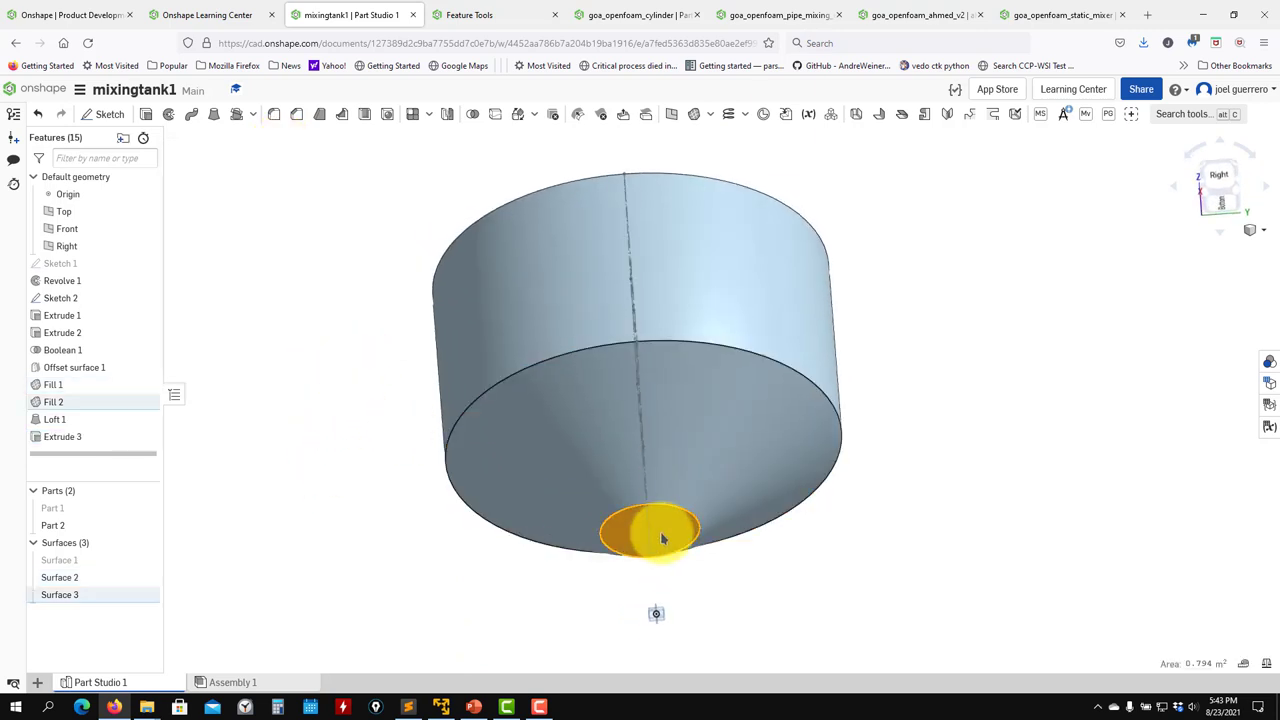
middle_click_drag(661, 535, 553, 429)
left_click(146, 114)
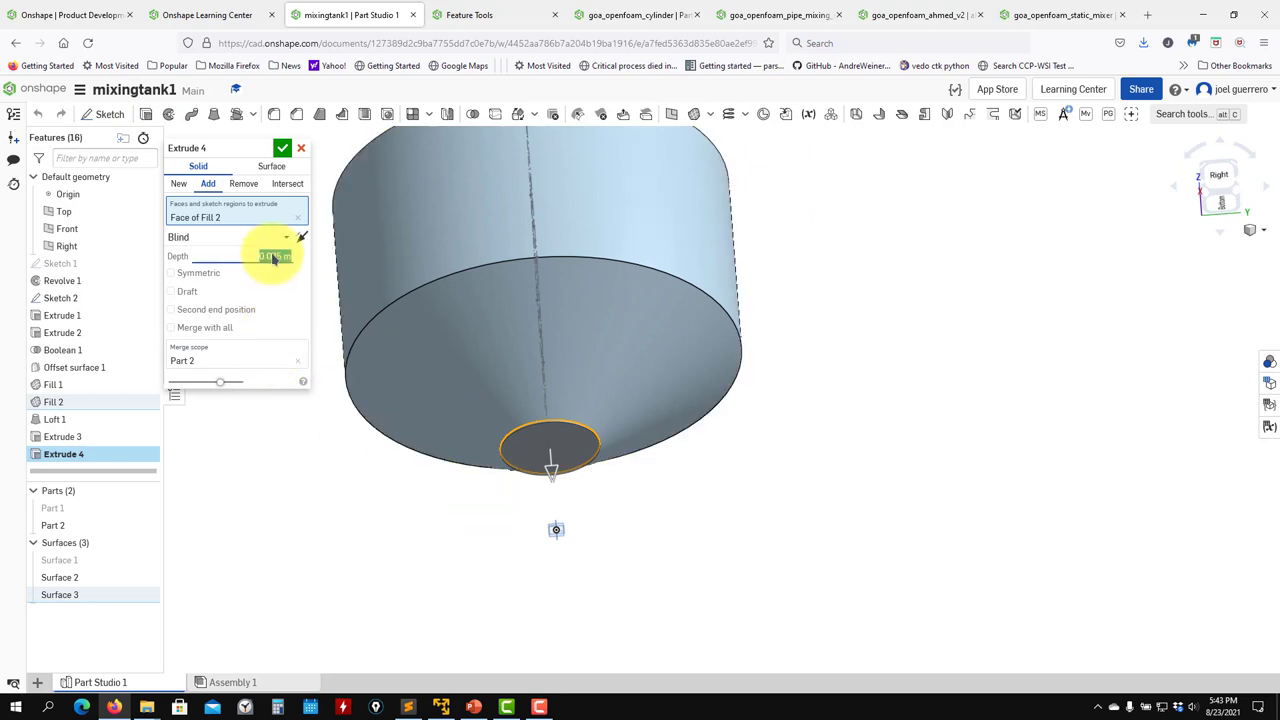
left_click(274, 257)
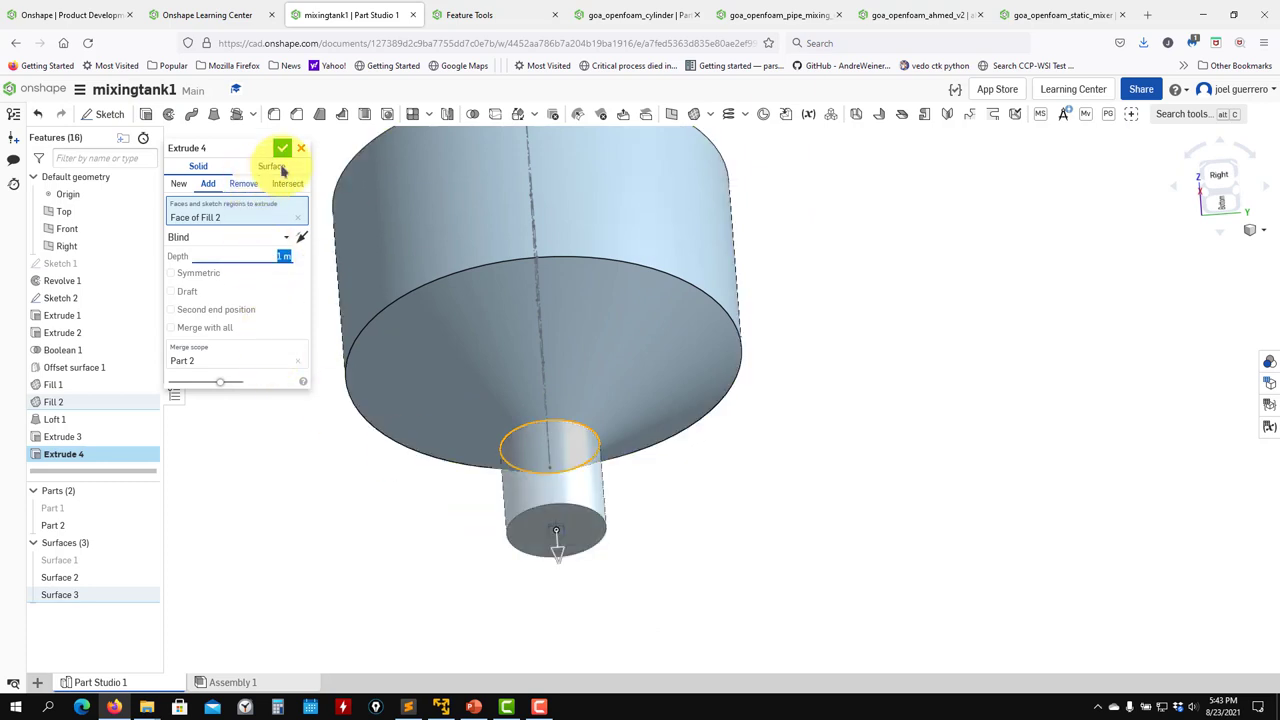
left_click(282, 148)
right_click_drag(343, 514, 443, 588)
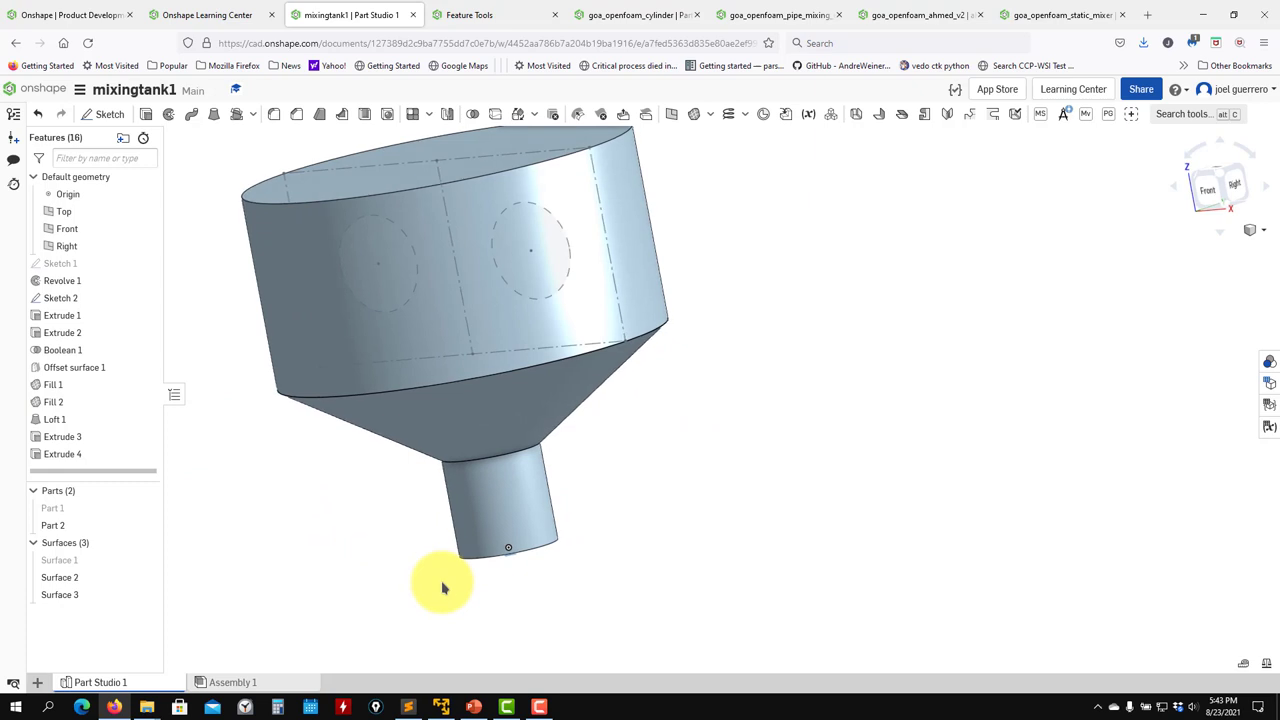
Briefly show Part 1 to inspect it against the tank, then hide it again.
left_click(147, 510)
right_click_drag(260, 523, 800, 532)
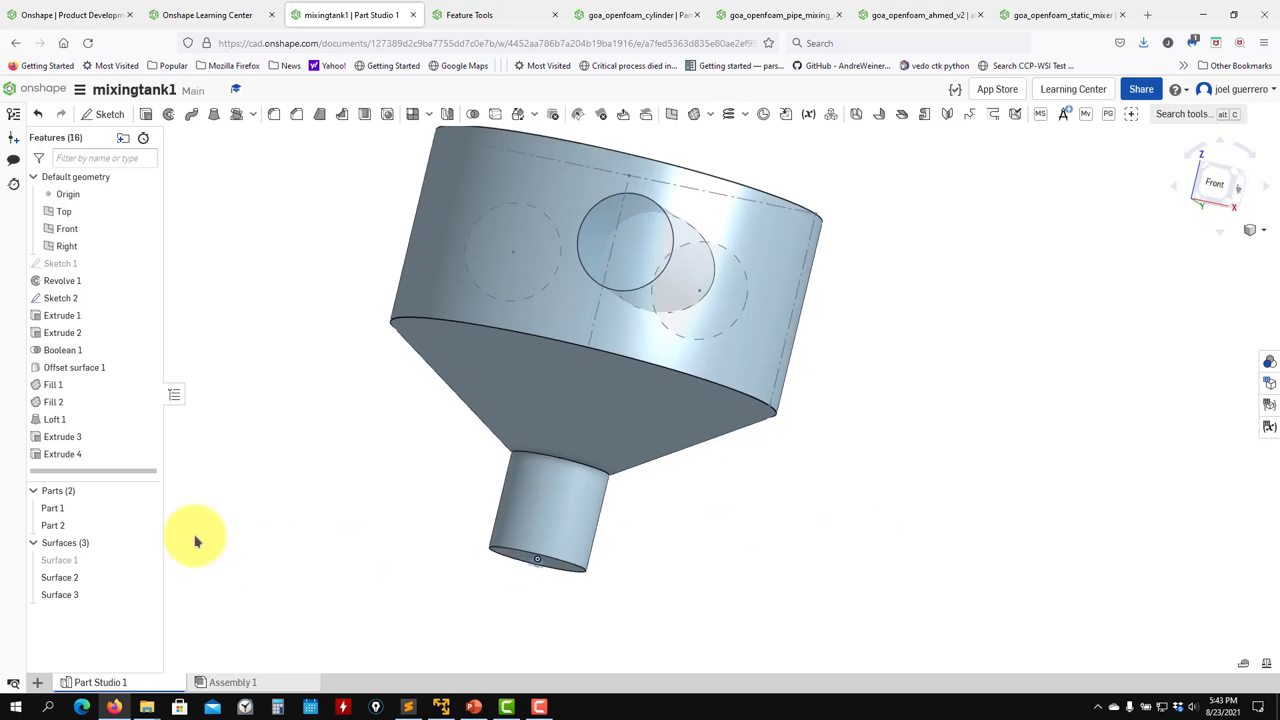
left_click(147, 510)
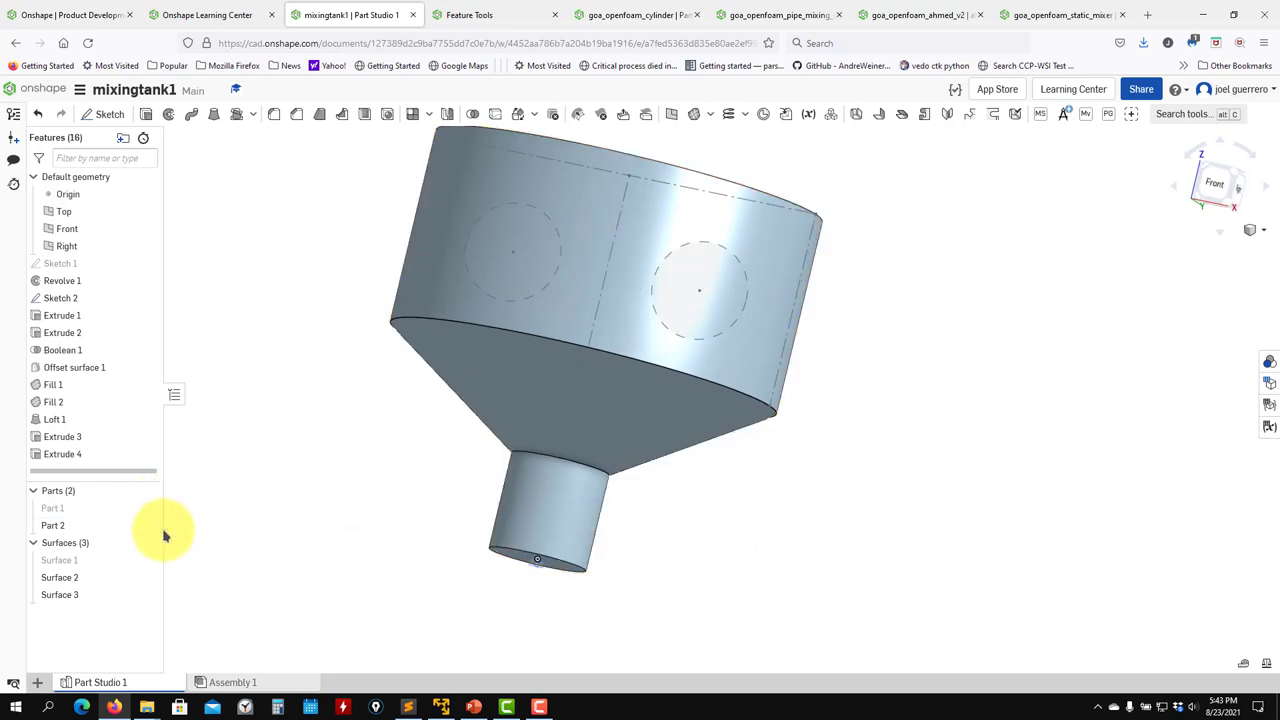
key("f")
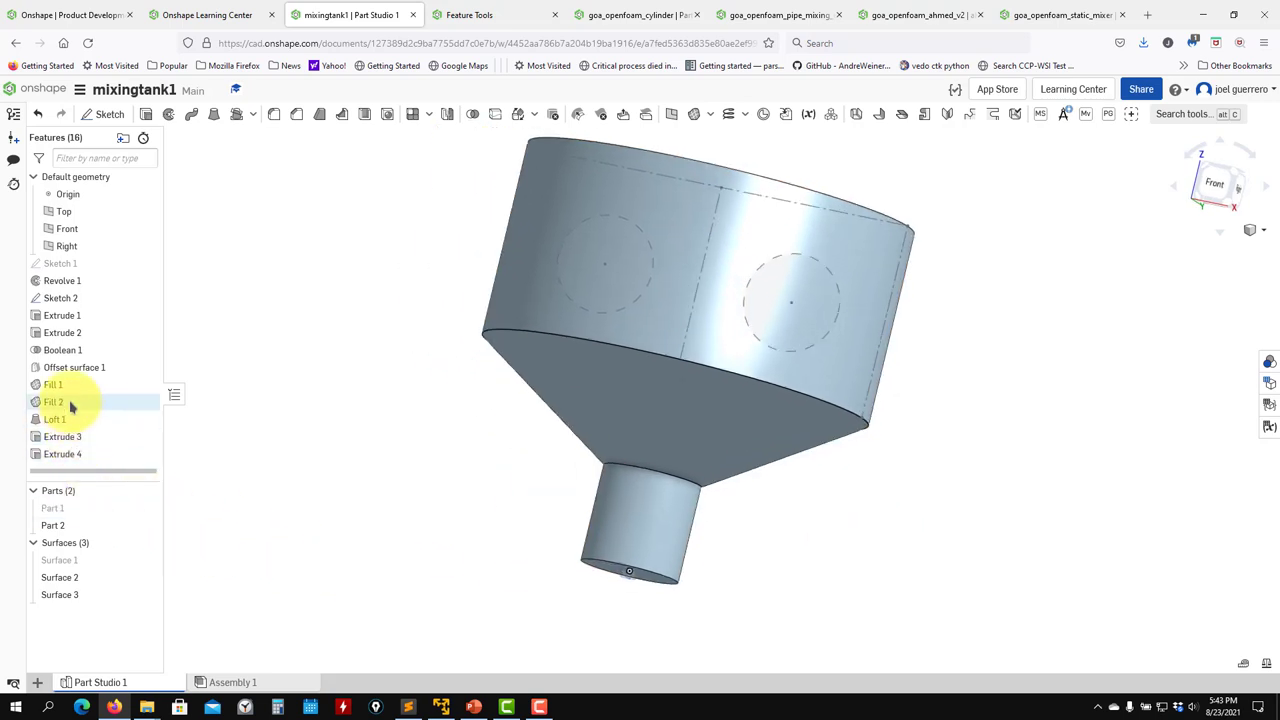
Suppress Boolean 1 so the side pipes return as separate Part 3 and Part 4.
right_click(68, 352)
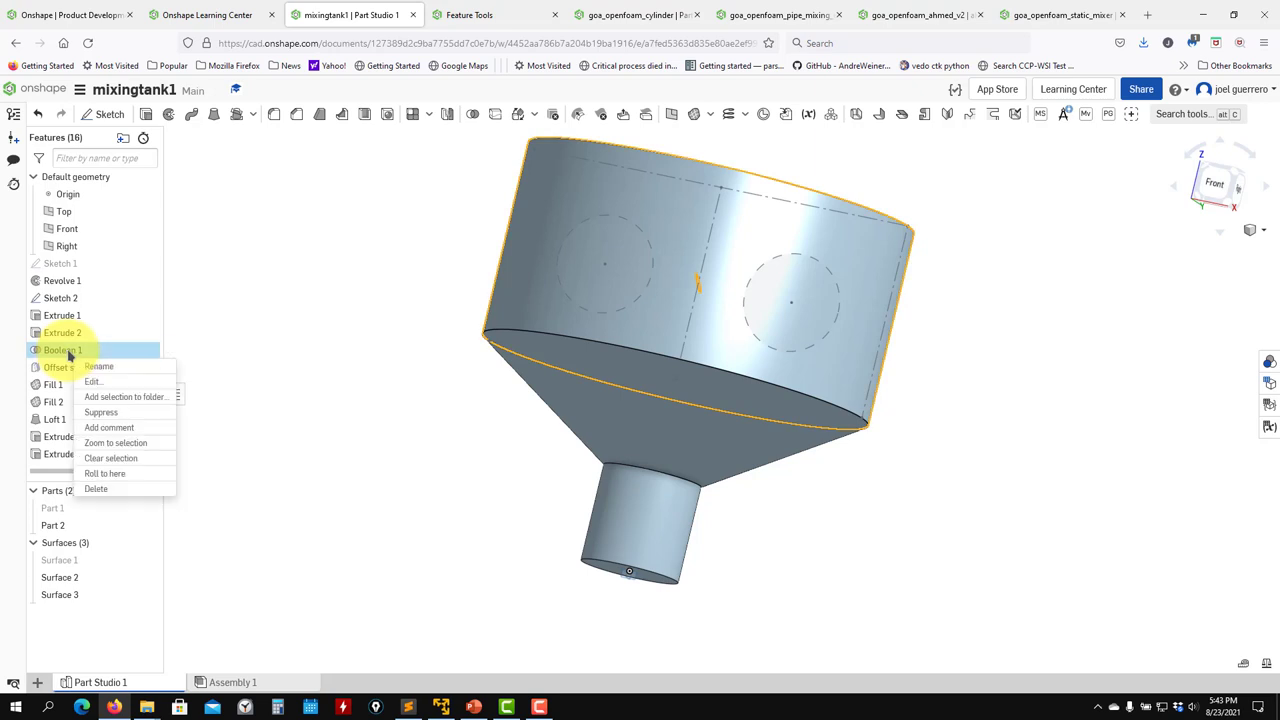
left_click(100, 412)
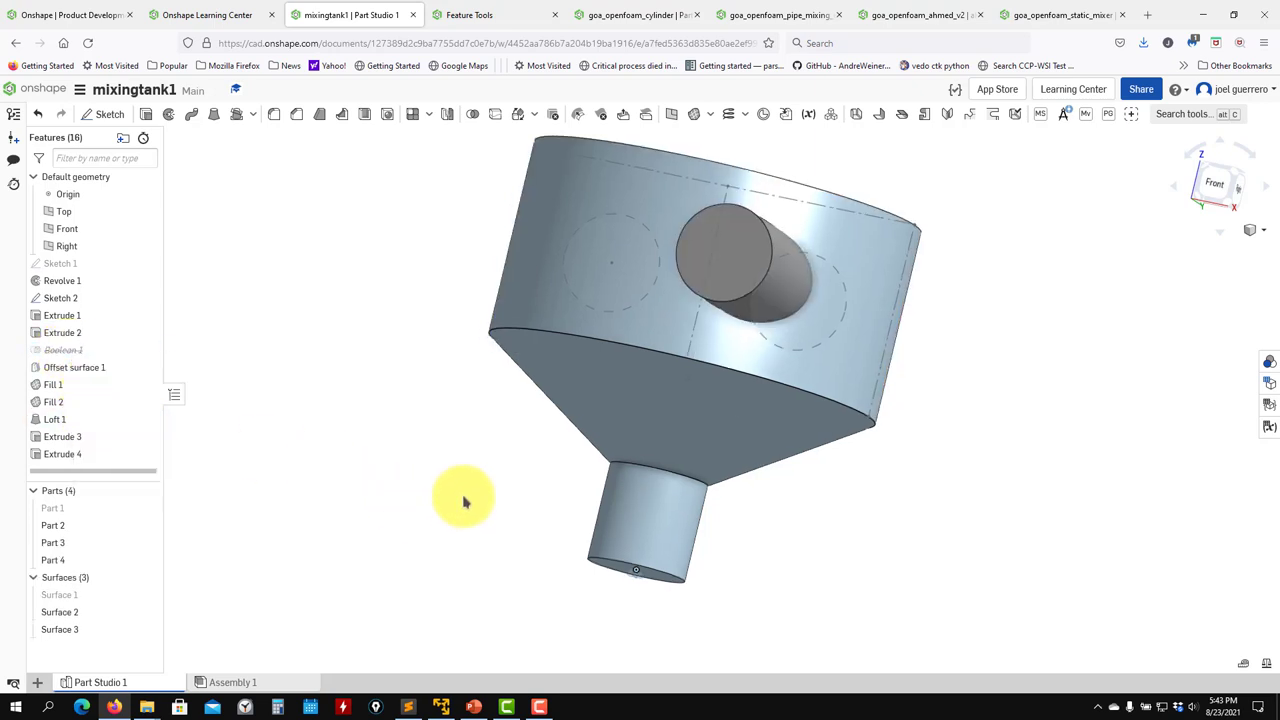
left_click(146, 527)
left_click(146, 527)
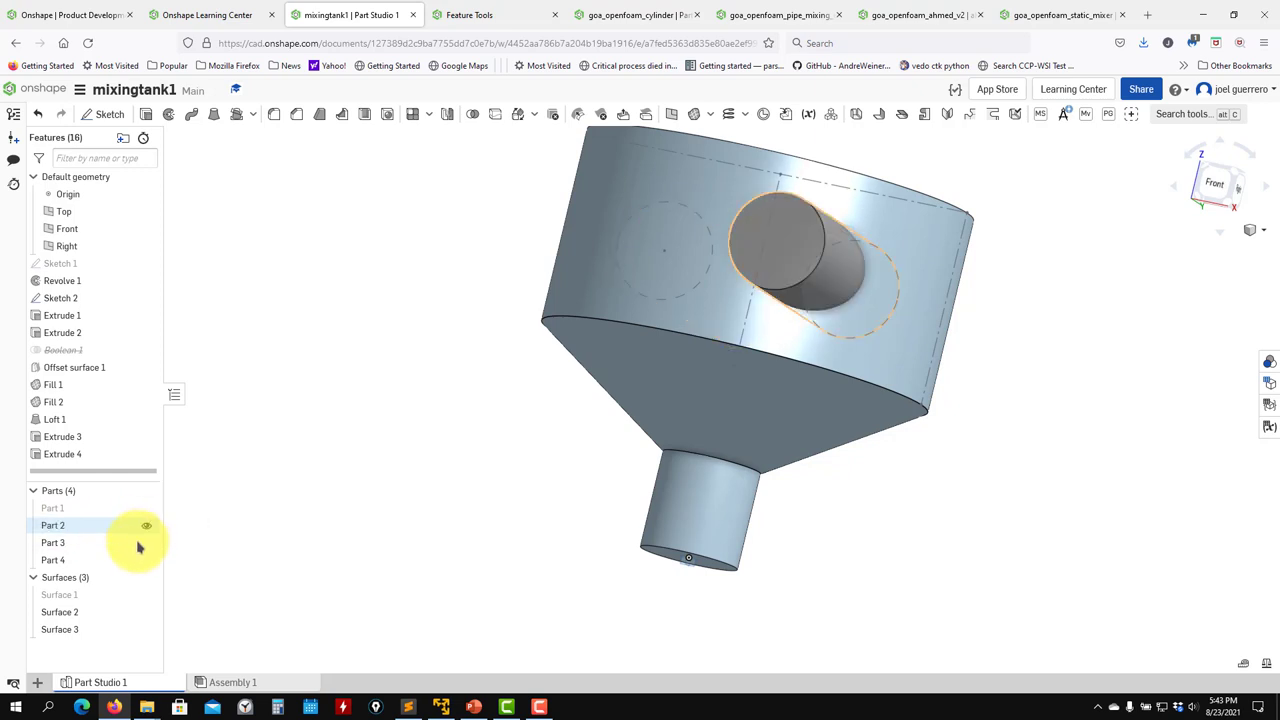
right_click_drag(345, 575, 109, 537)
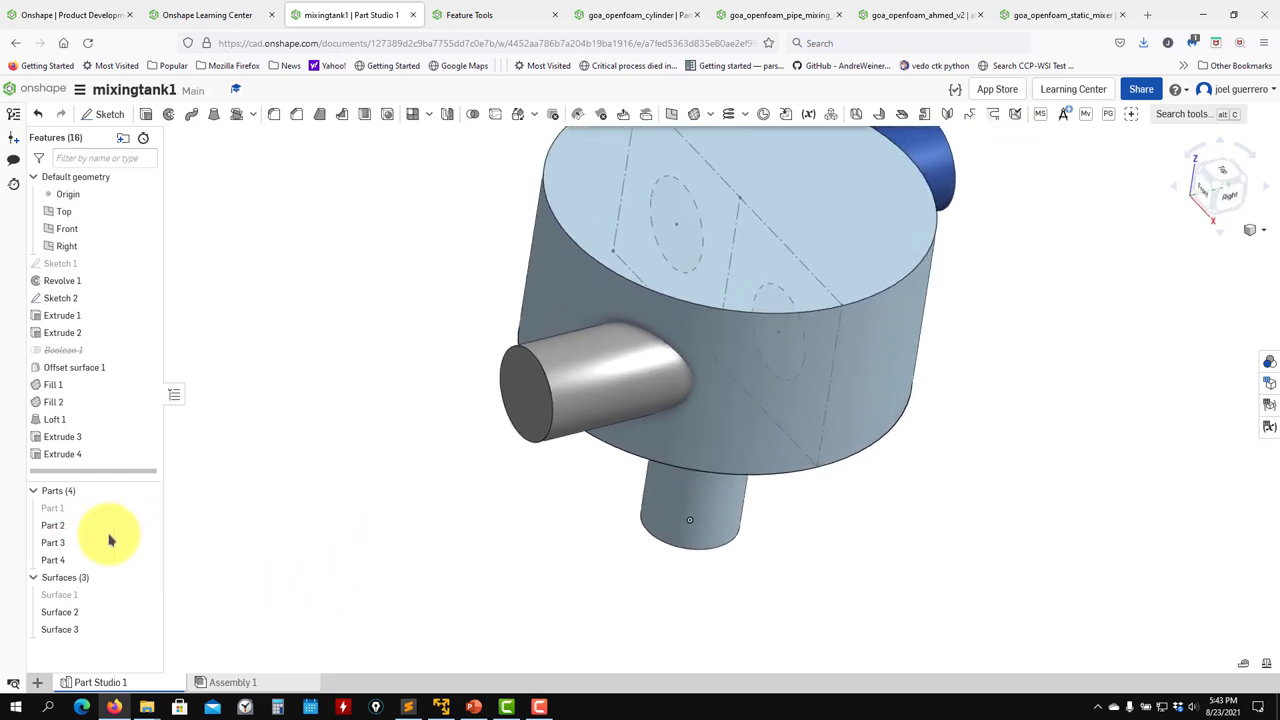
Hide Part 1 and union Part 4, Part 2 and Part 3 into one solid with Boolean 2.
left_click(146, 512)
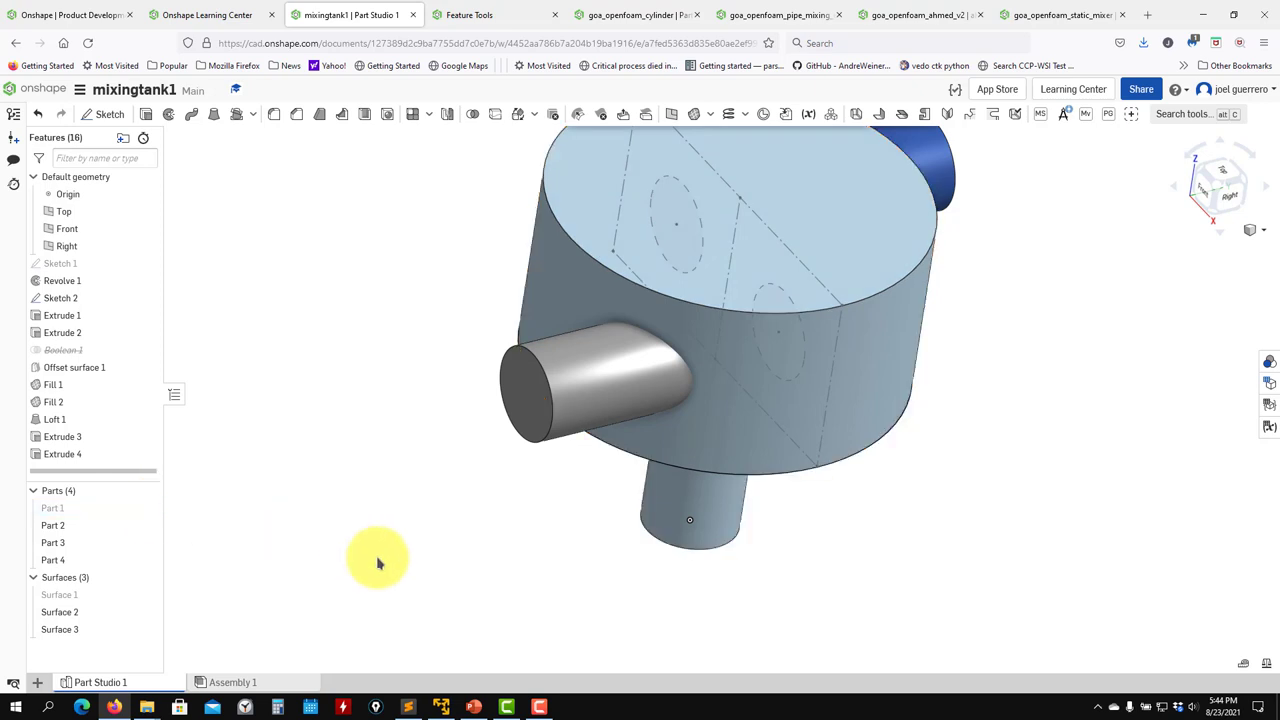
left_click(475, 114)
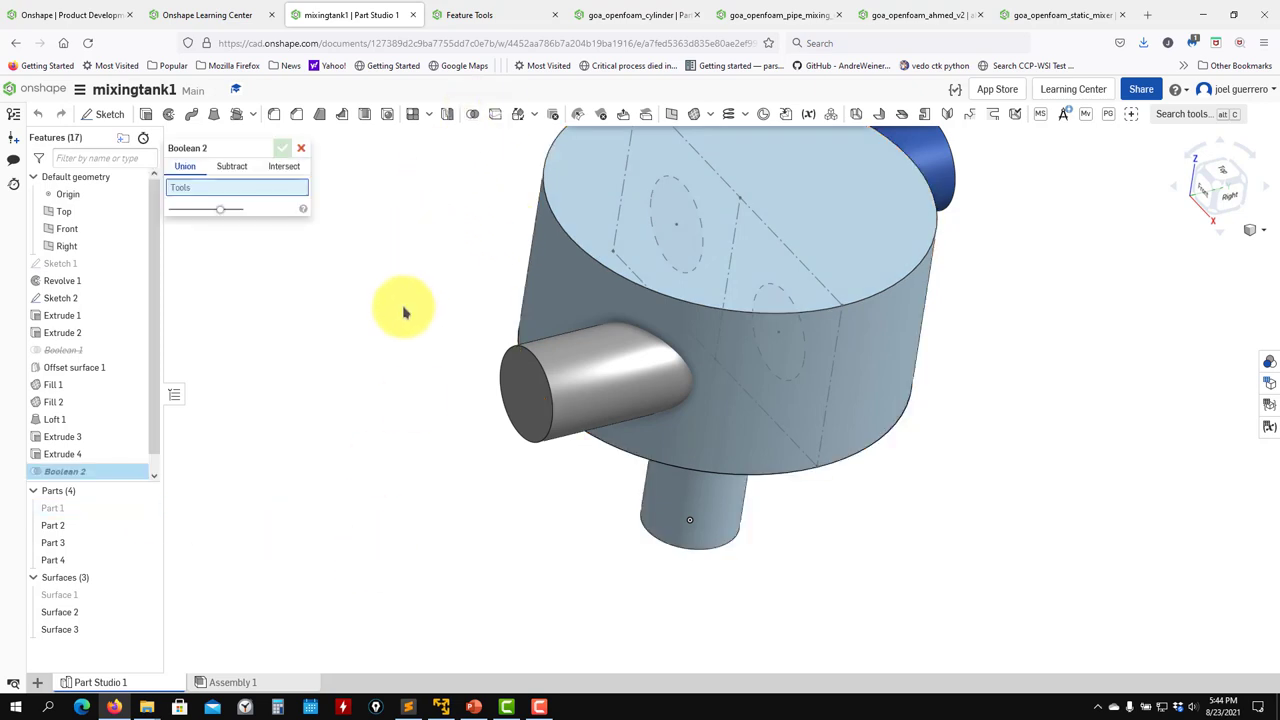
right_click_drag(403, 309, 300, 400)
left_click(472, 443)
left_click(809, 229)
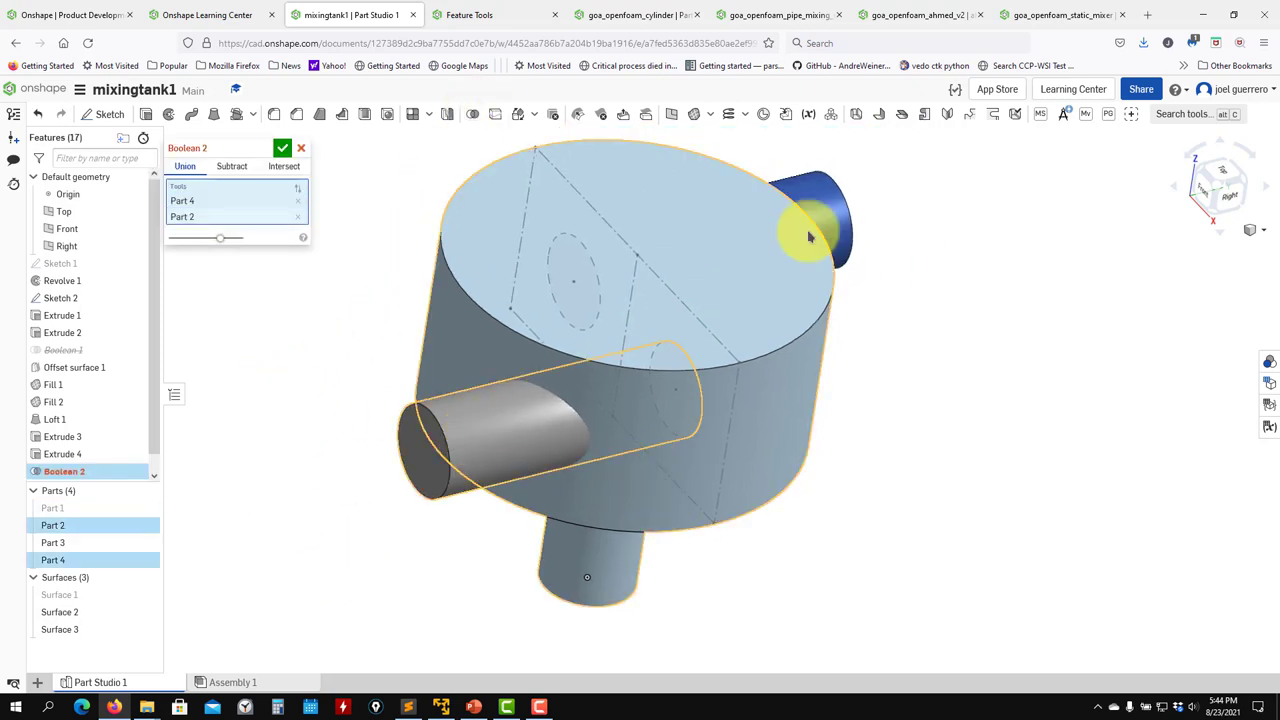
left_click(823, 200)
left_click(283, 149)
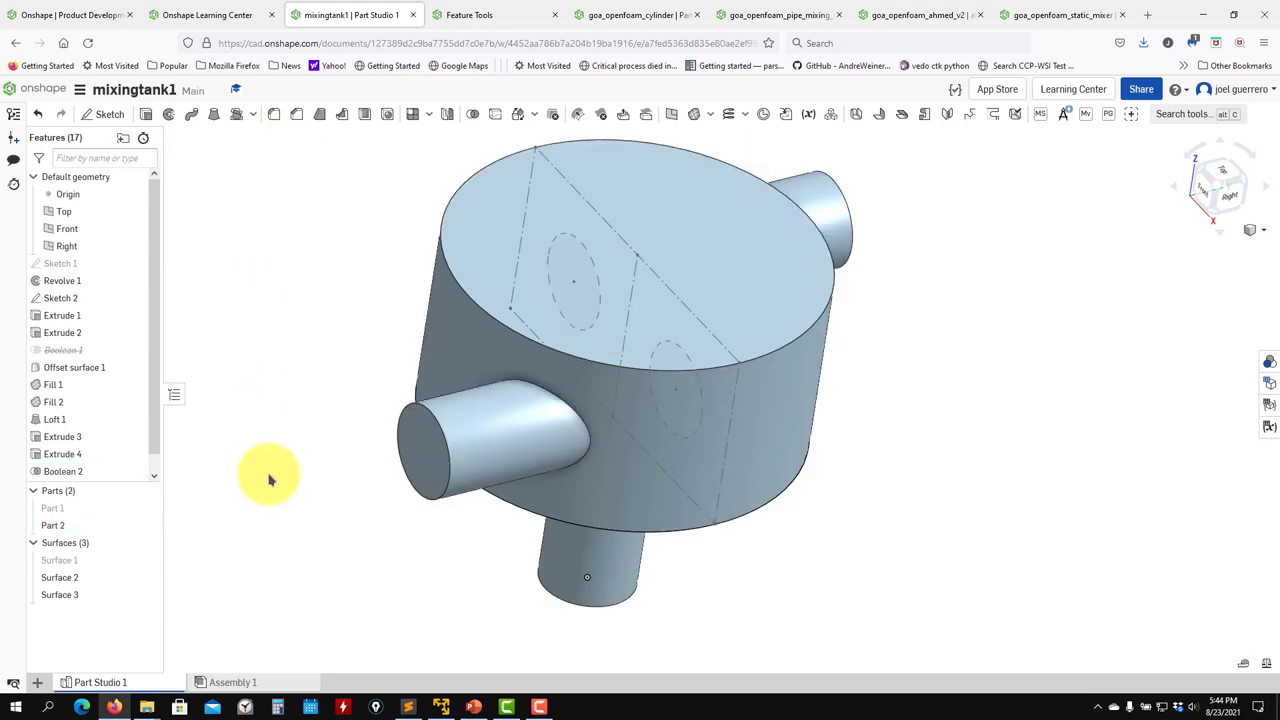
right_click_drag(271, 477, 334, 397)
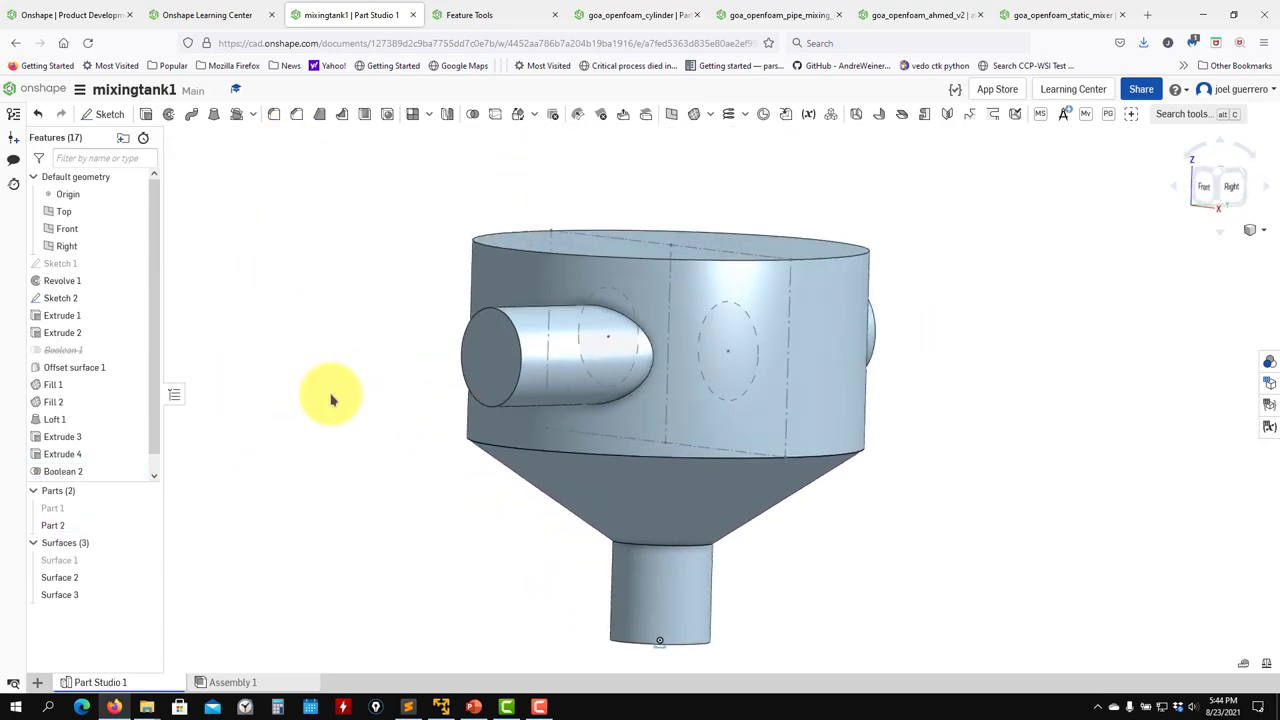
scroll(120, 445, "down", 1)
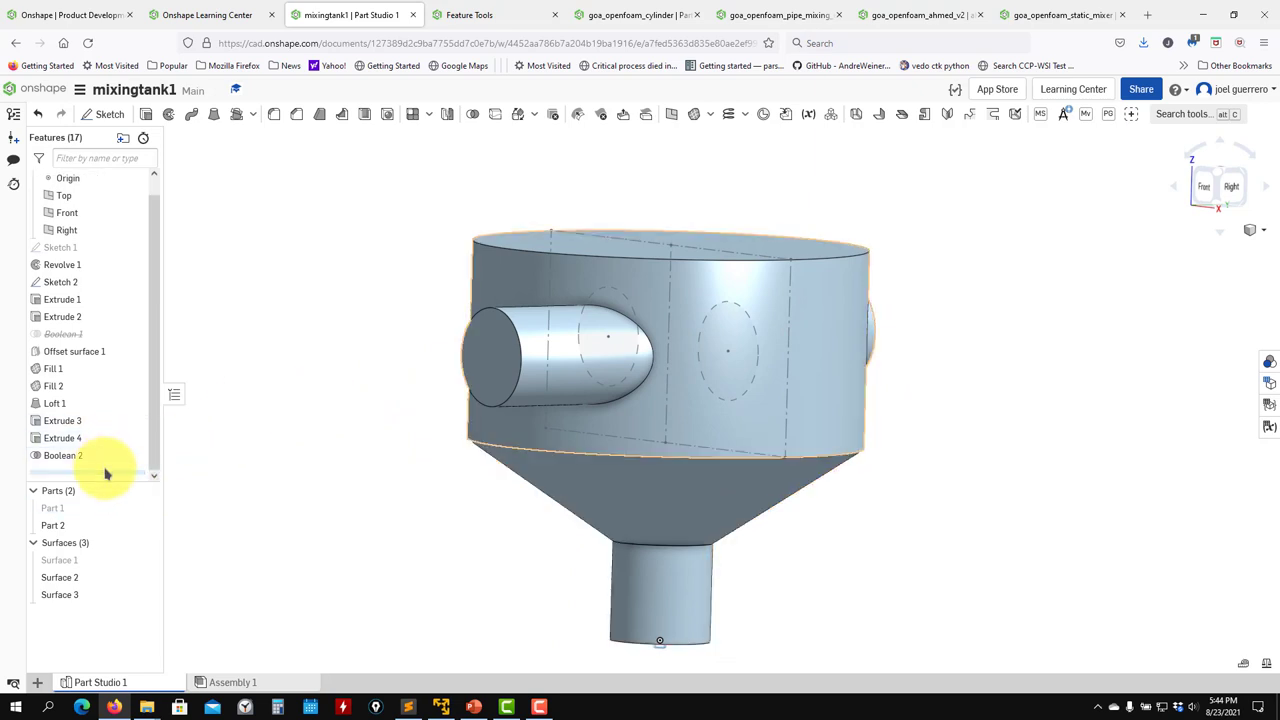
left_click_drag(106, 471, 107, 369)
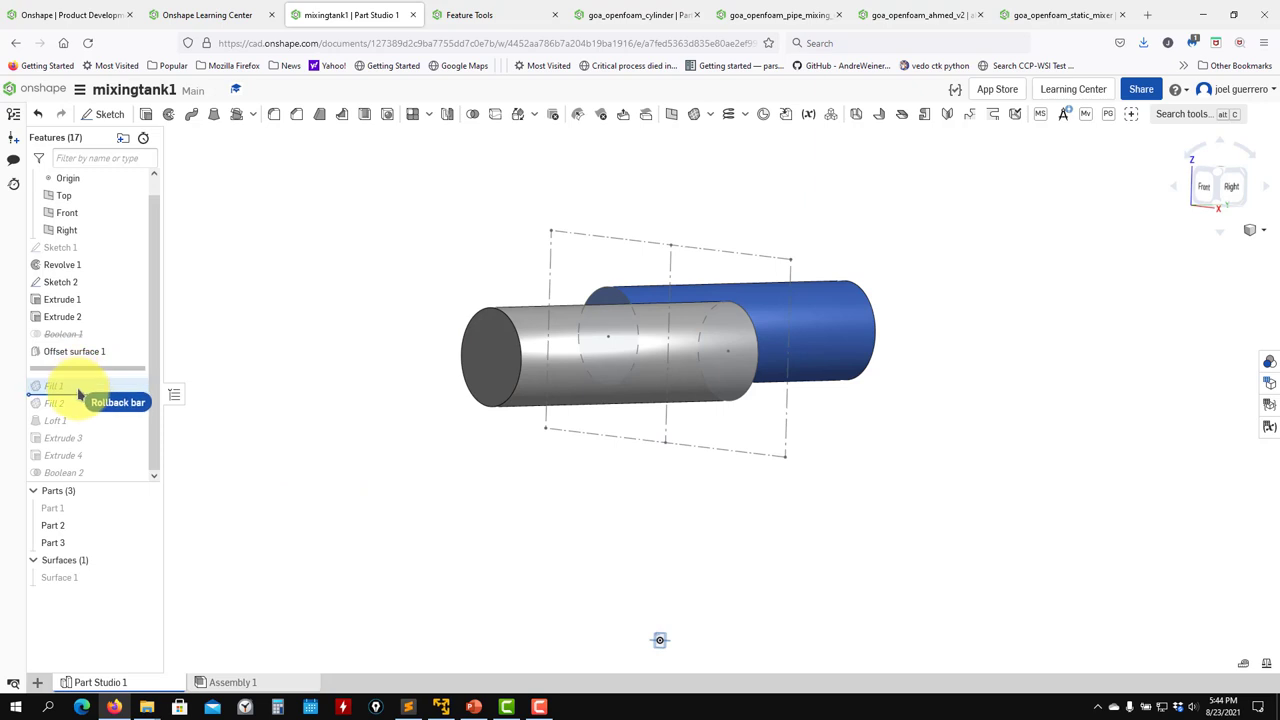
left_click(147, 582)
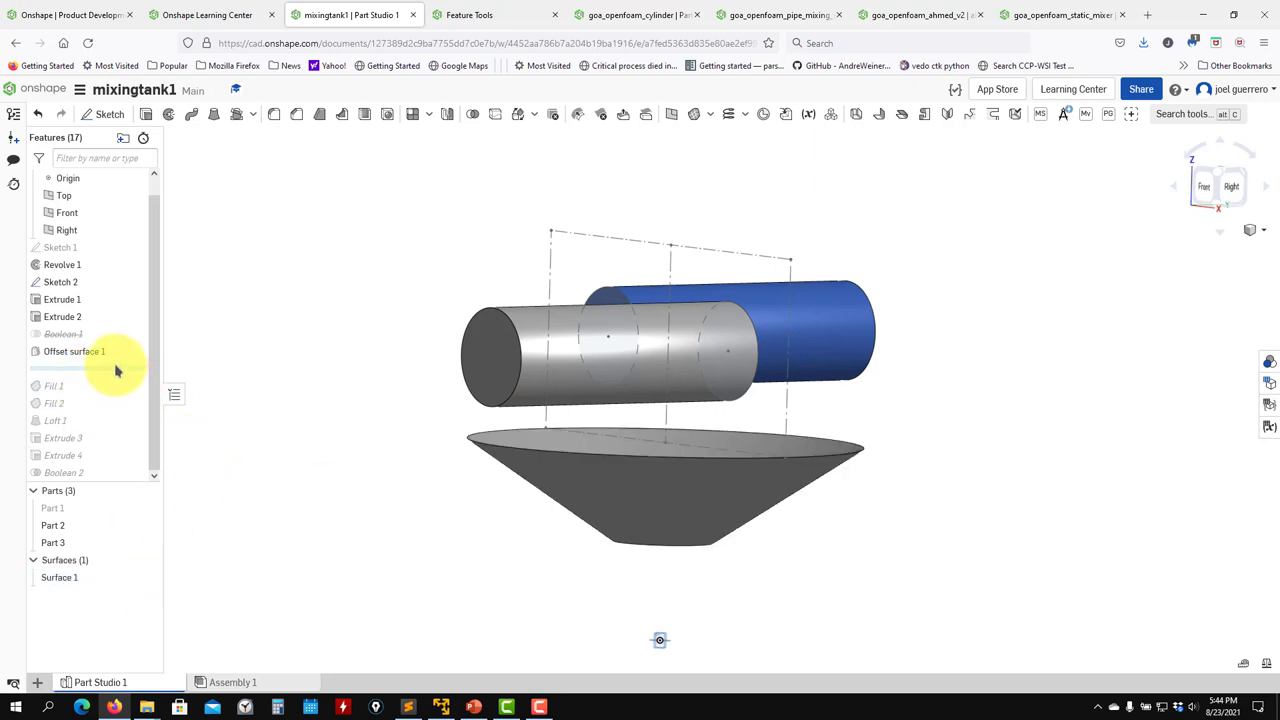
left_click_drag(116, 371, 109, 399)
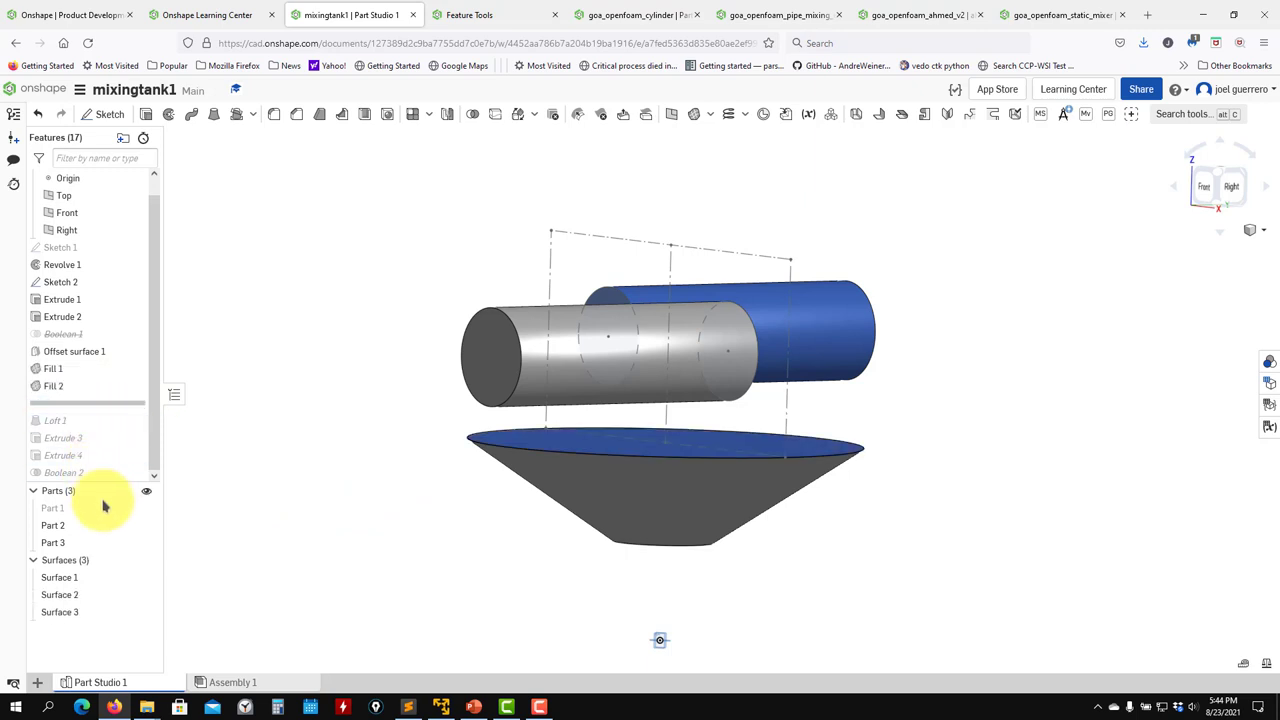
left_click(147, 578)
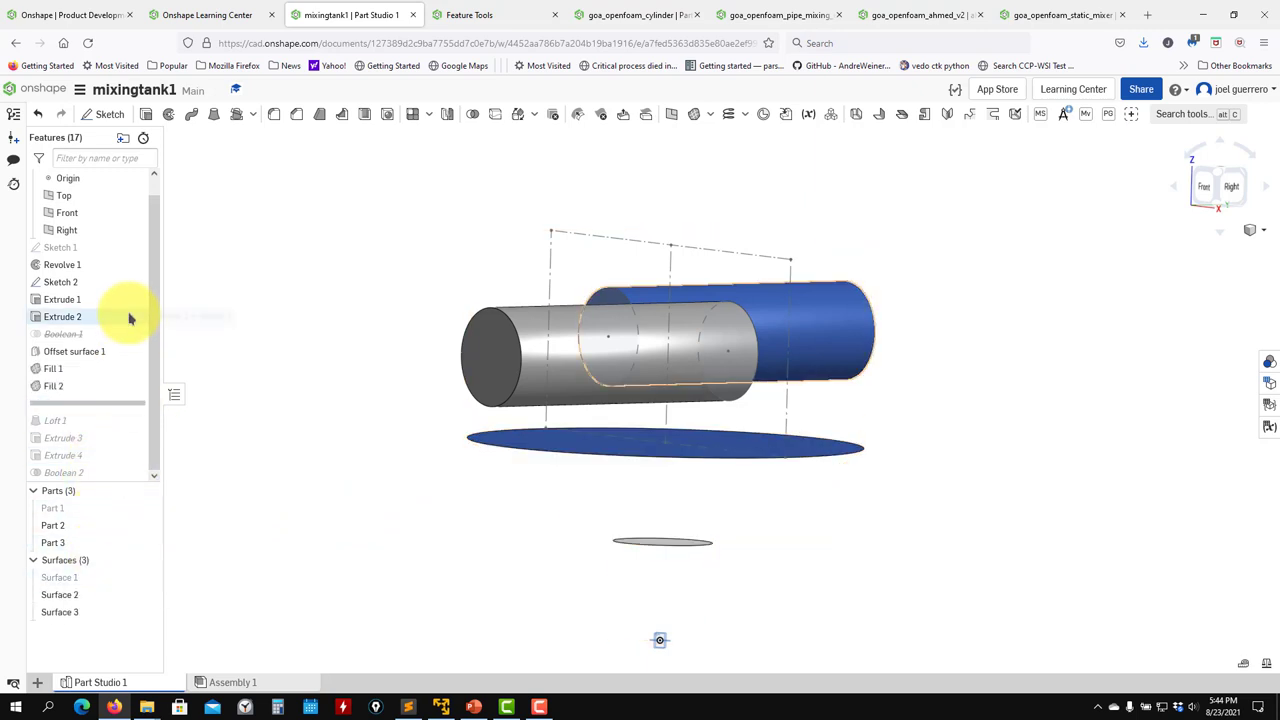
left_click(128, 316)
left_click(146, 525)
left_click(146, 542)
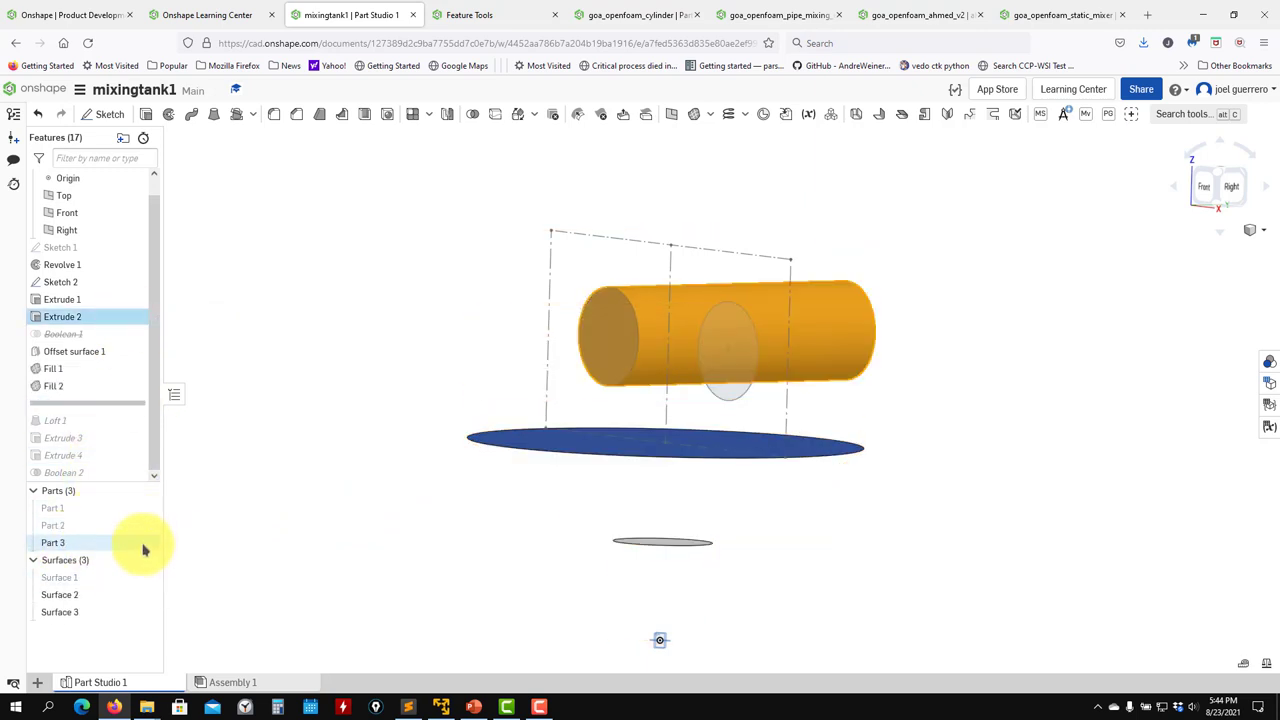
left_click(345, 537)
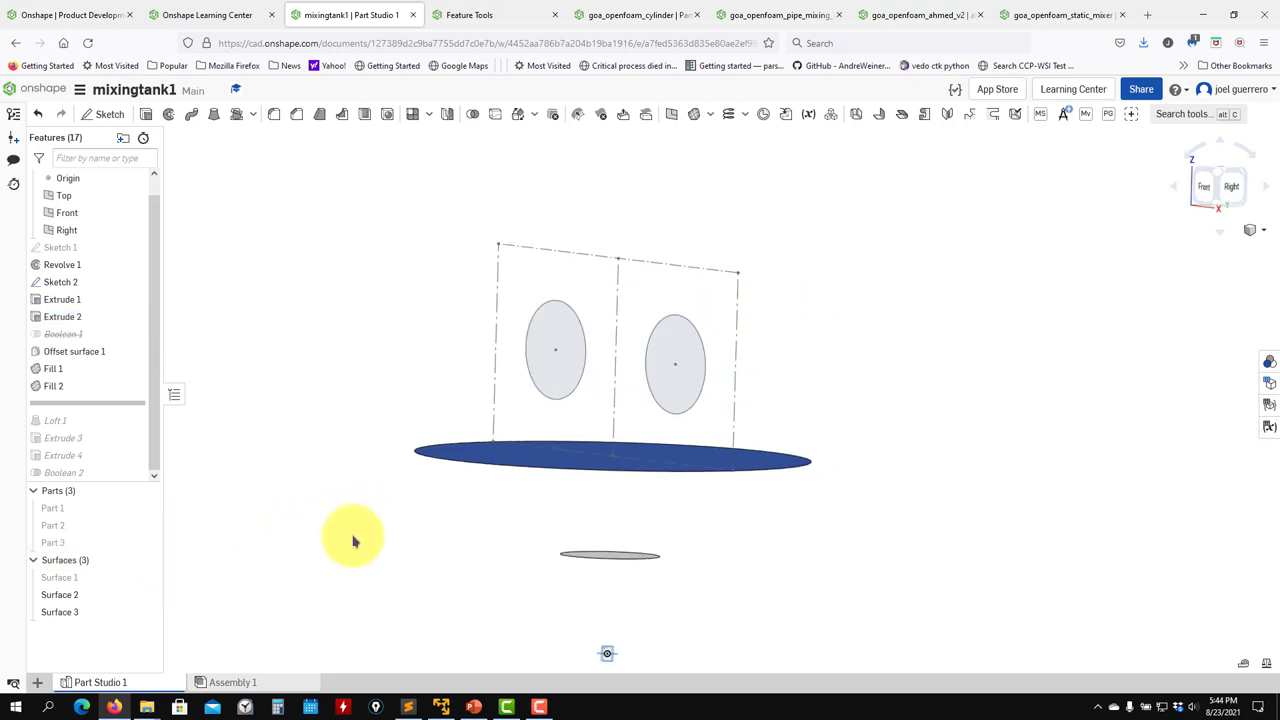
mouse_move(351, 537)
right_mouse_down()
mouse_move(453, 407)
mouse_move(432, 510)
mouse_move(460, 441)
mouse_move(449, 466)
mouse_move(471, 437)
mouse_move(566, 449)
mouse_move(574, 429)
right_mouse_up()
middle_click_drag(630, 511, 652, 486)
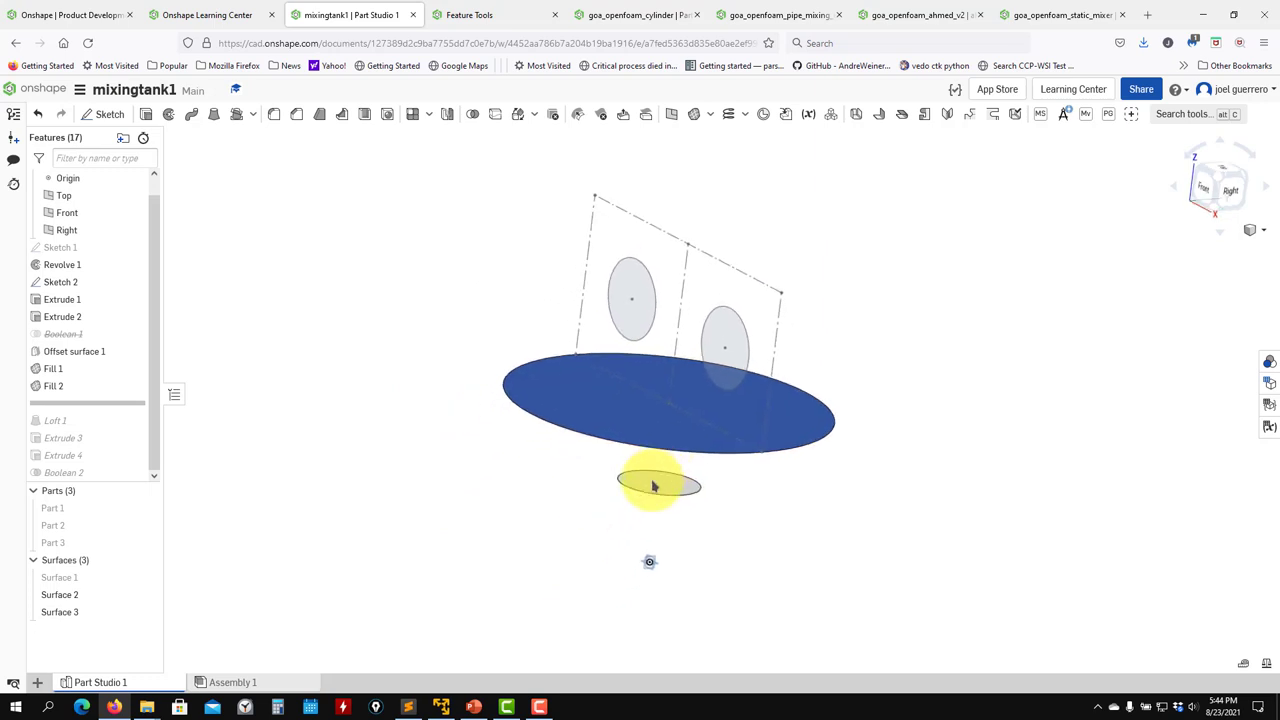
left_click(118, 707)
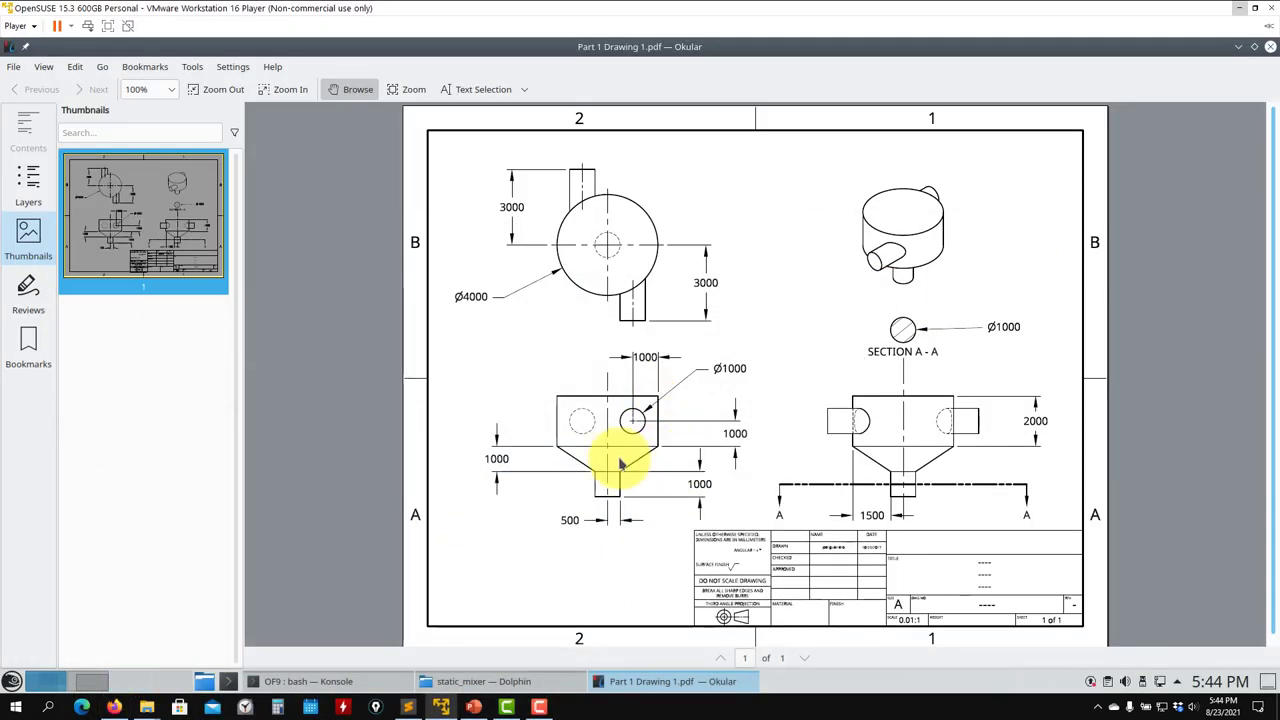
left_click(115, 707)
right_click_drag(594, 463, 539, 440)
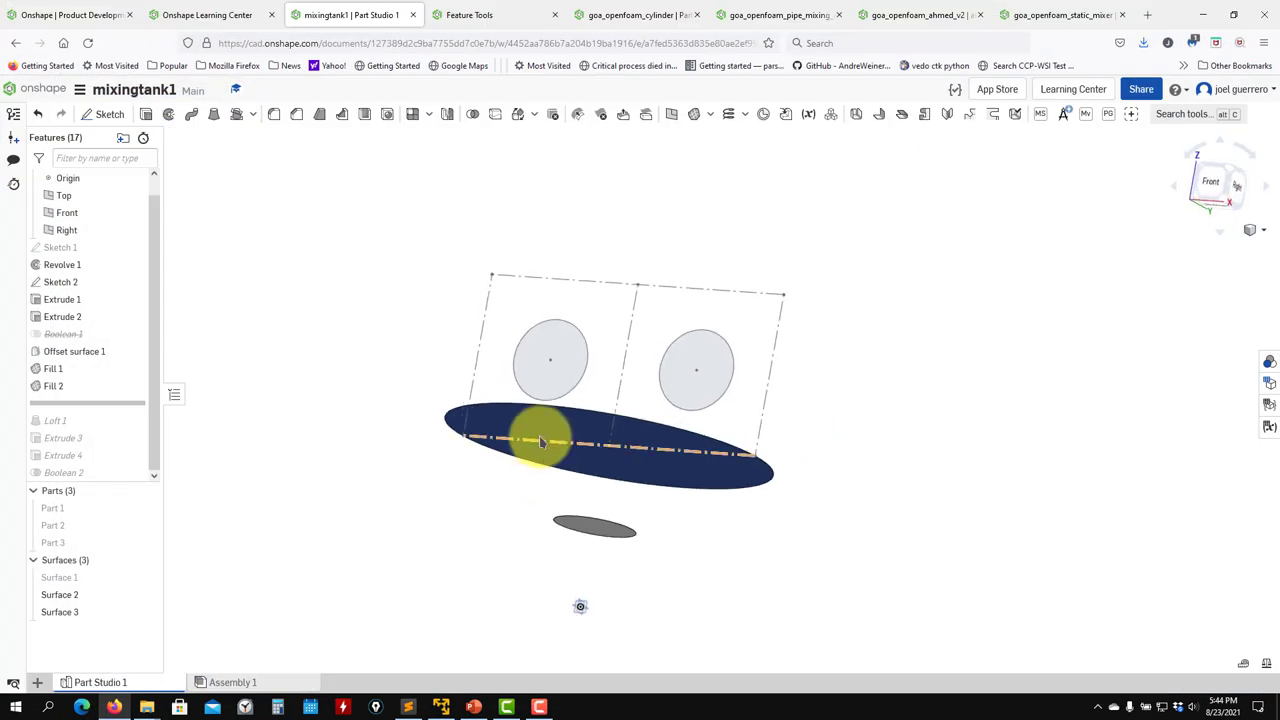
Roll history forward past Loft 1, Extrude 3 and Extrude 4, show Part 2, then include Boolean 2.
left_click(100, 424)
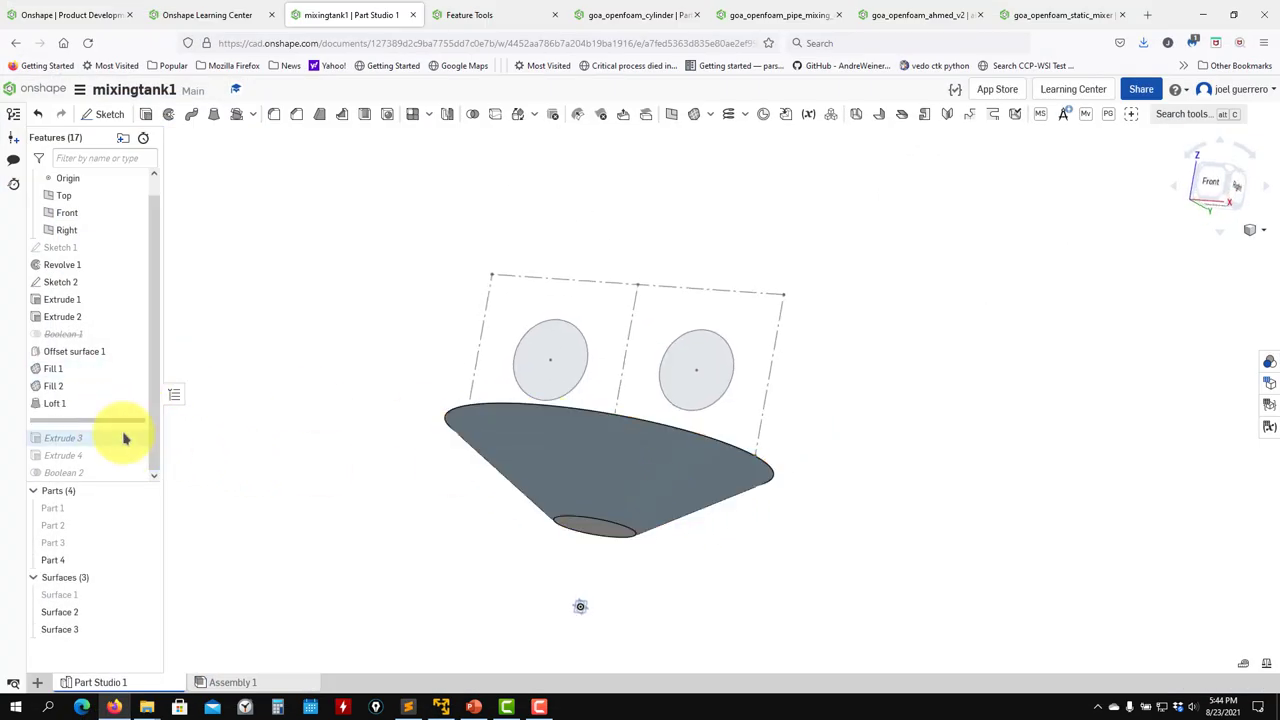
mouse_move(119, 452)
left_mouse_down()
mouse_move(119, 440)
mouse_move(129, 457)
left_mouse_up()
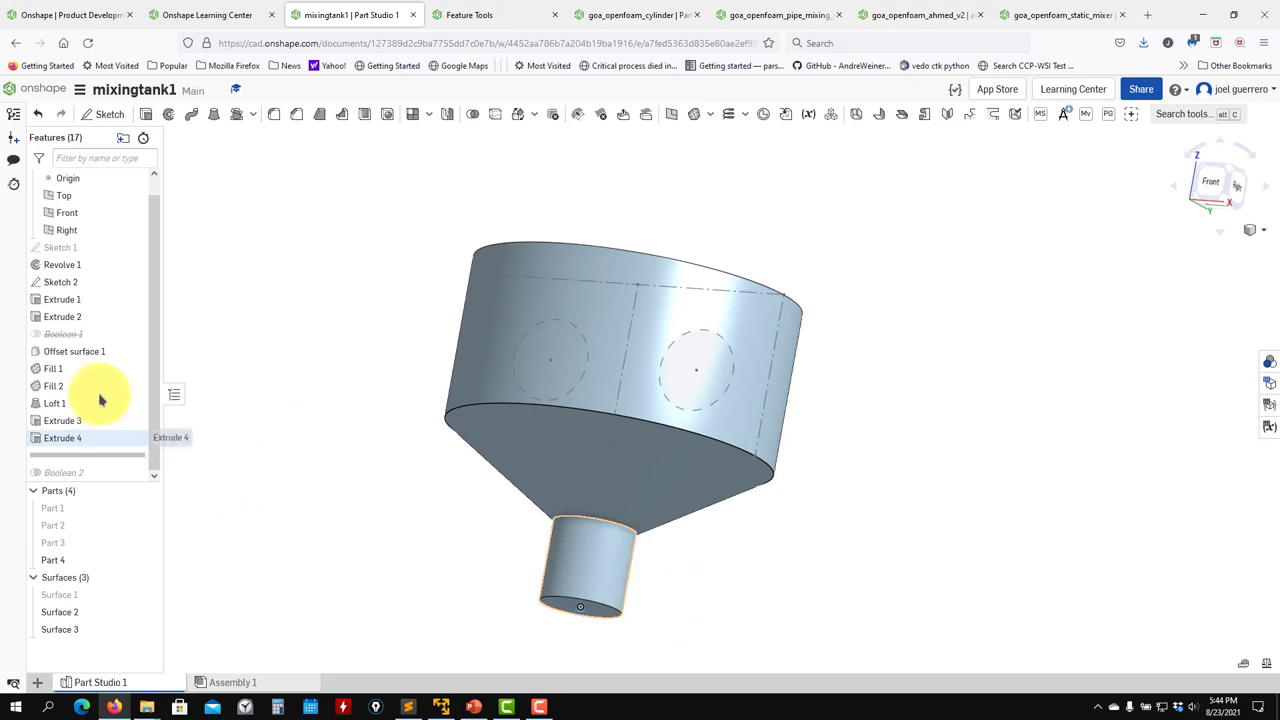
left_click(146, 528)
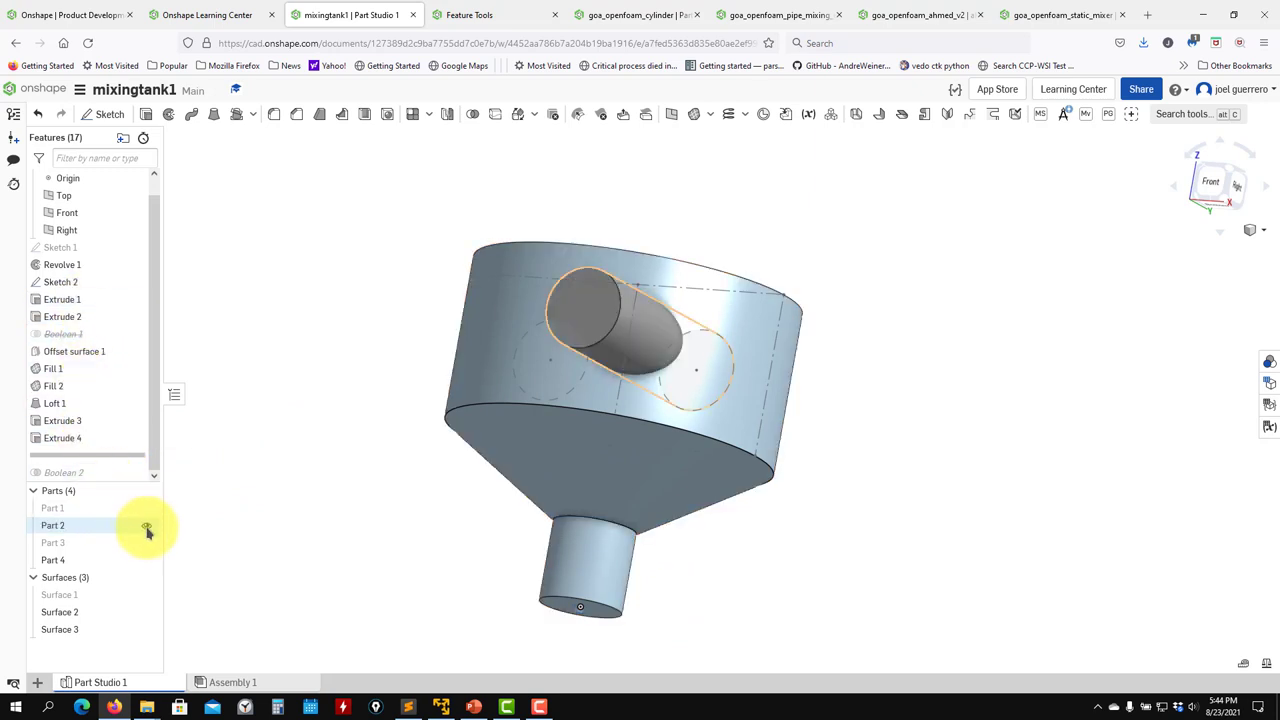
middle_click_drag(537, 434, 633, 370)
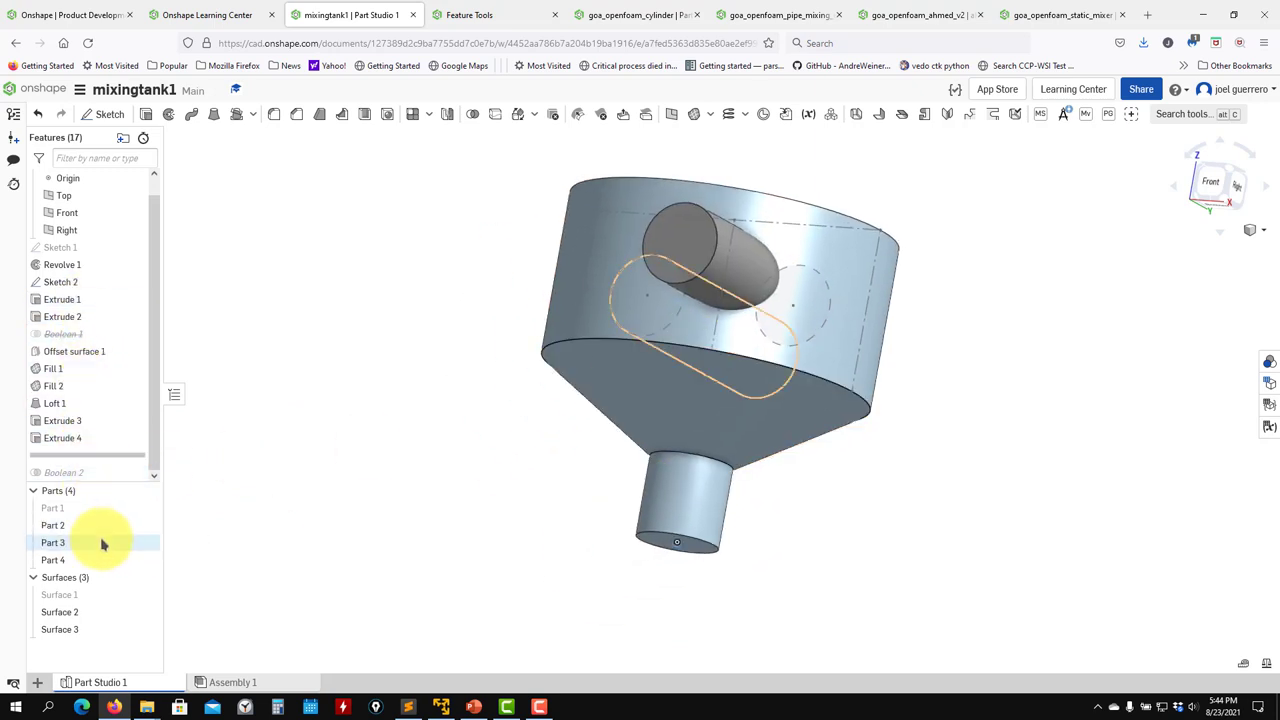
key("shift+7")
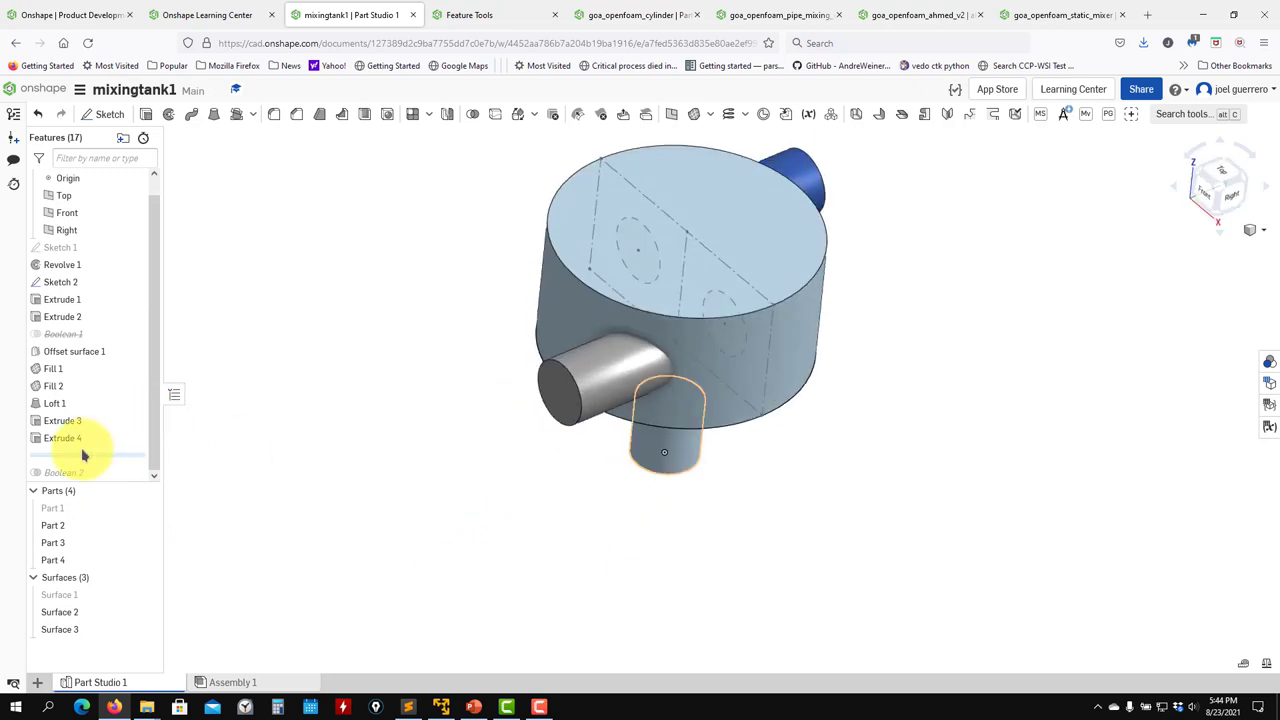
left_click_drag(92, 472, 92, 483)
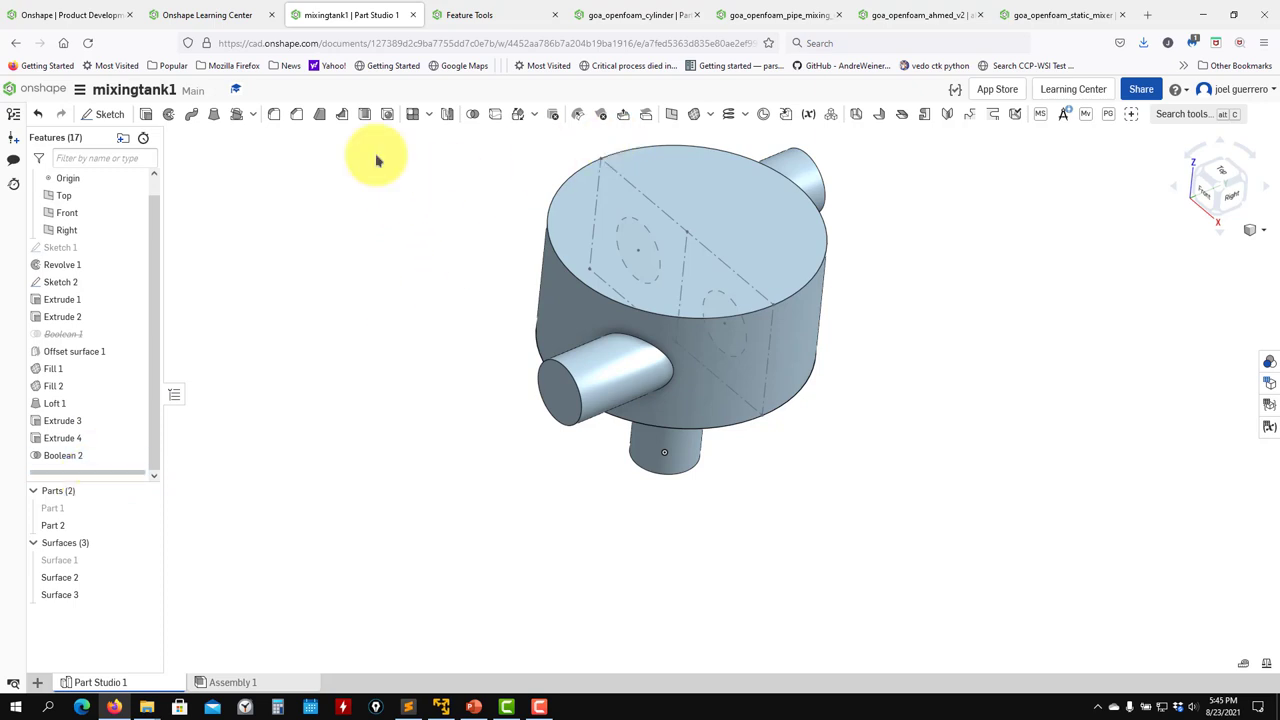
Start and cancel an Offset surface, leaving the tank unchanged, then view the Feature Tools help page.
left_click(711, 115)
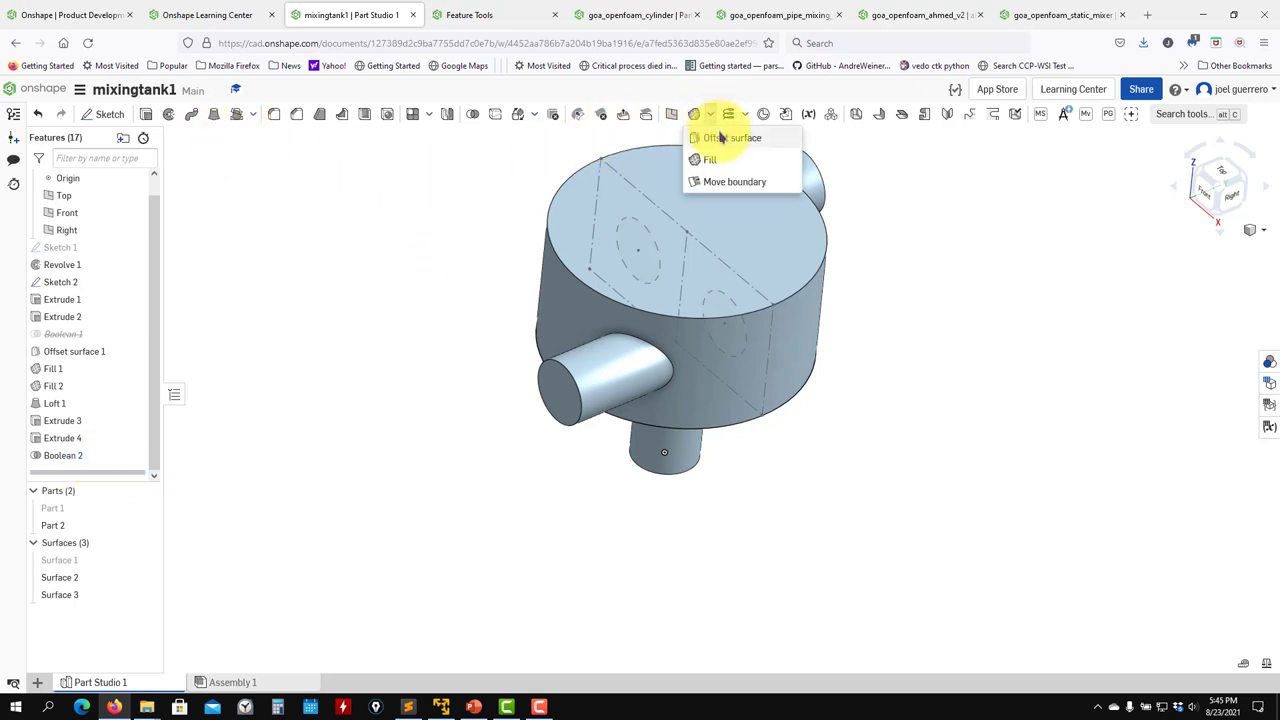
left_click(724, 140)
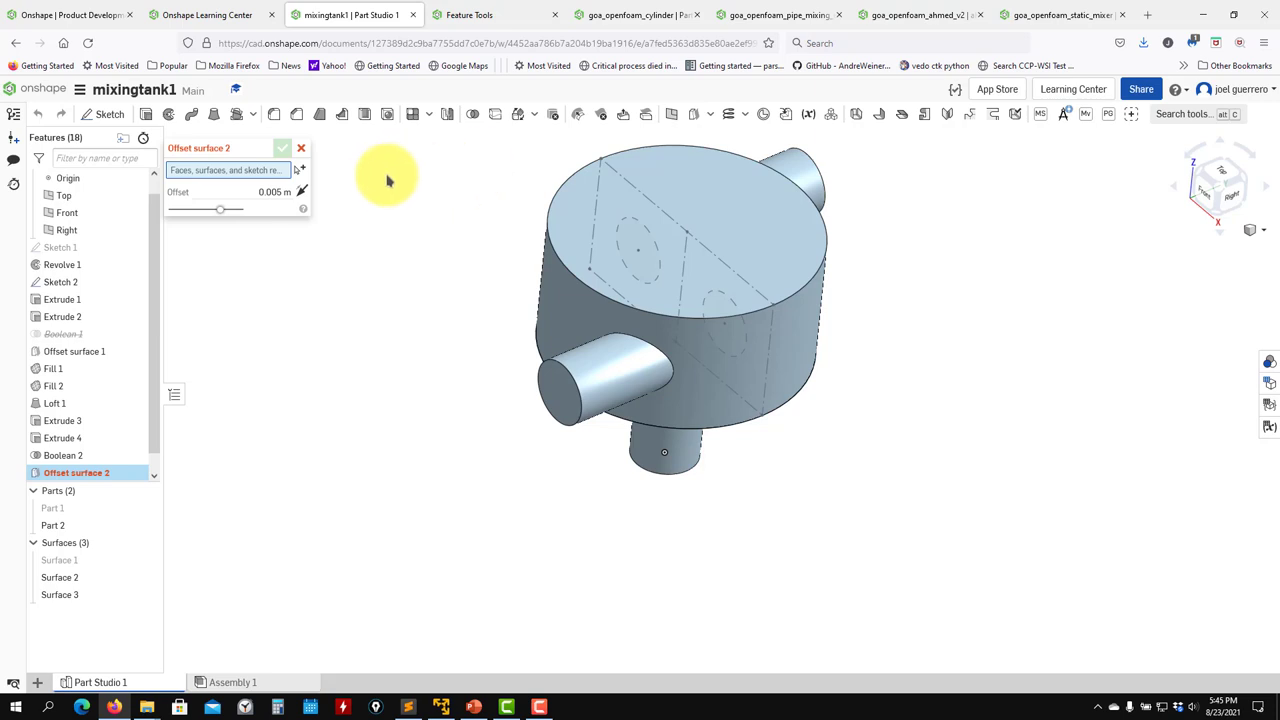
left_click(301, 148)
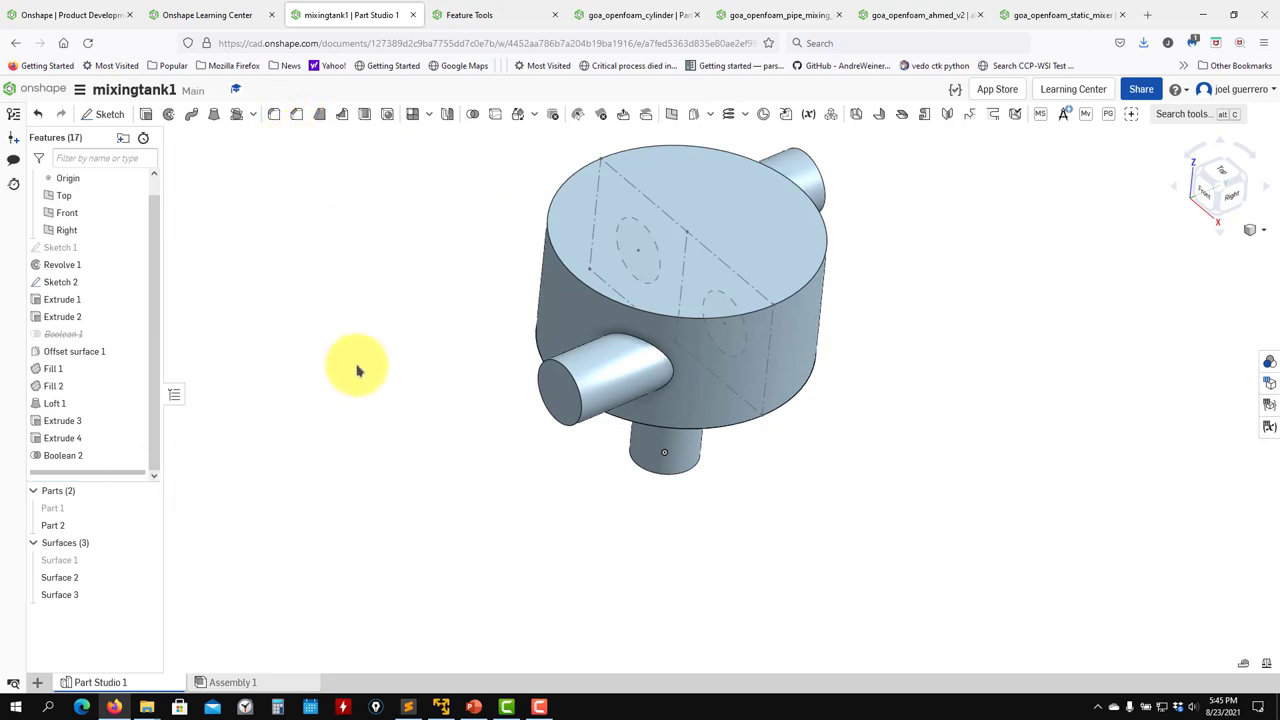
middle_click_drag(356, 362, 346, 434)
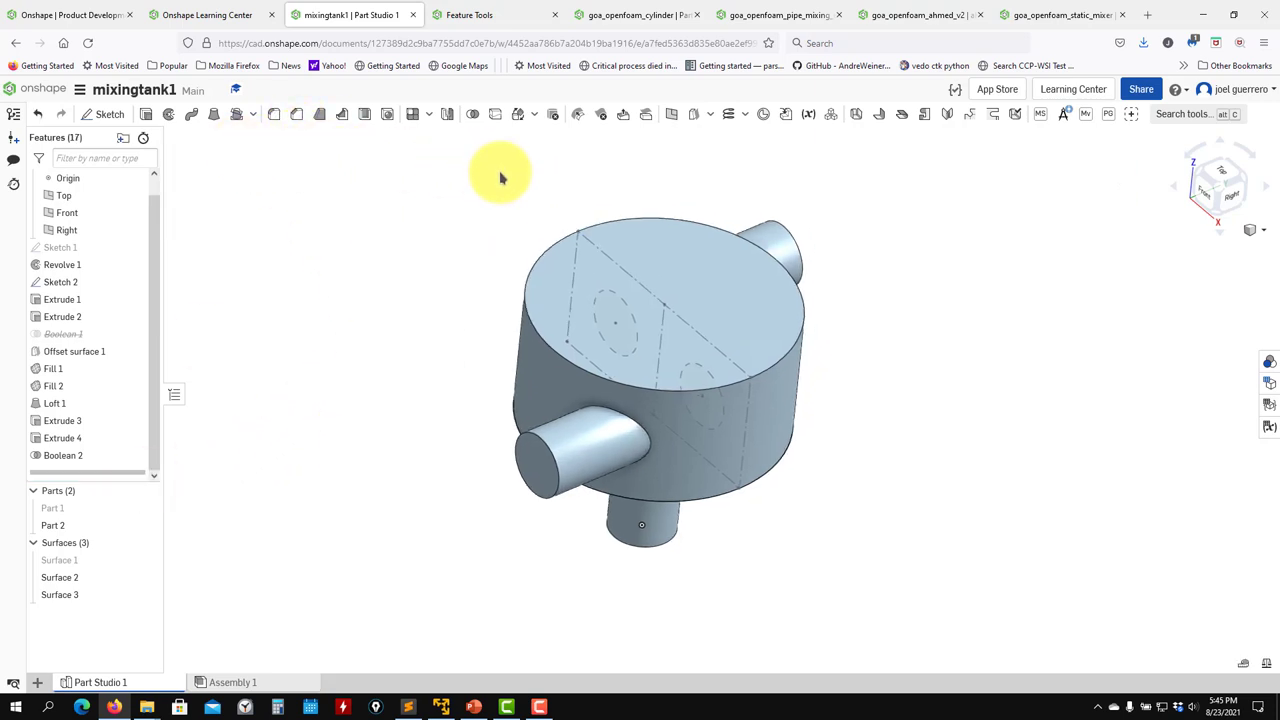
left_click(503, 14)
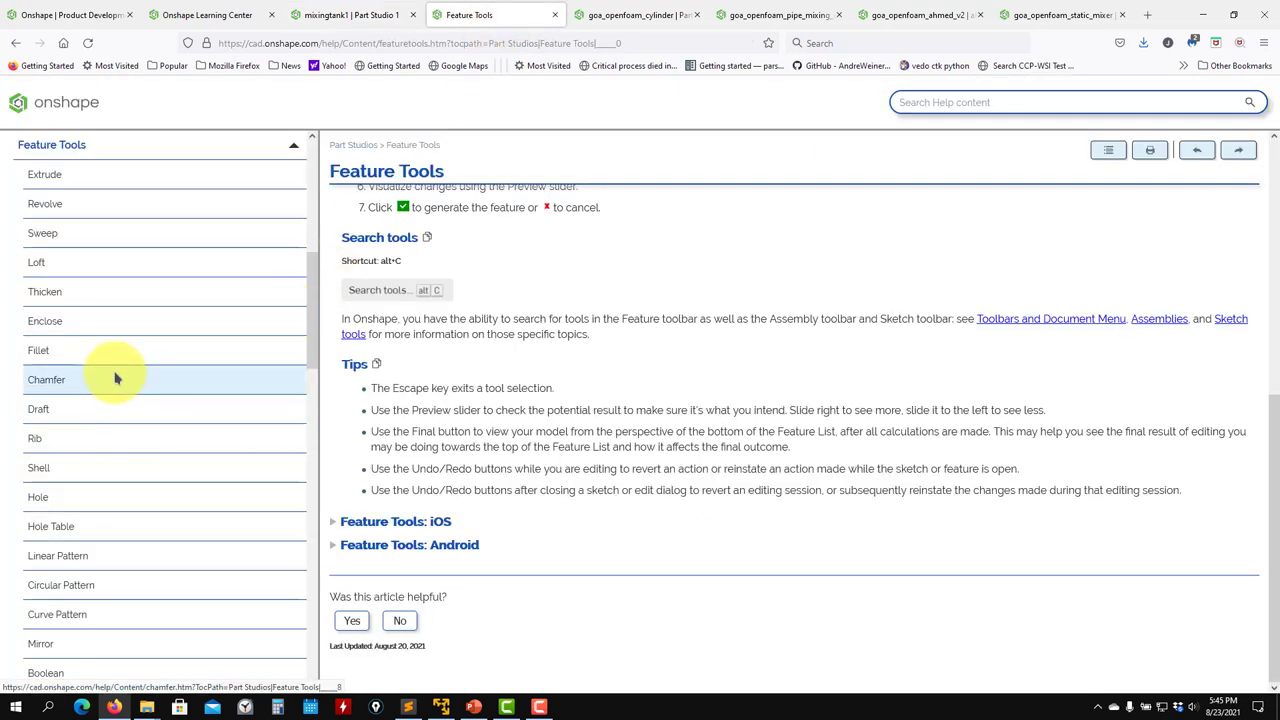
Open the Enclose help article and expand its Enclose: Desktop instructions.
scroll(114, 375, "up", 3)
scroll(63, 423, "down", 2)
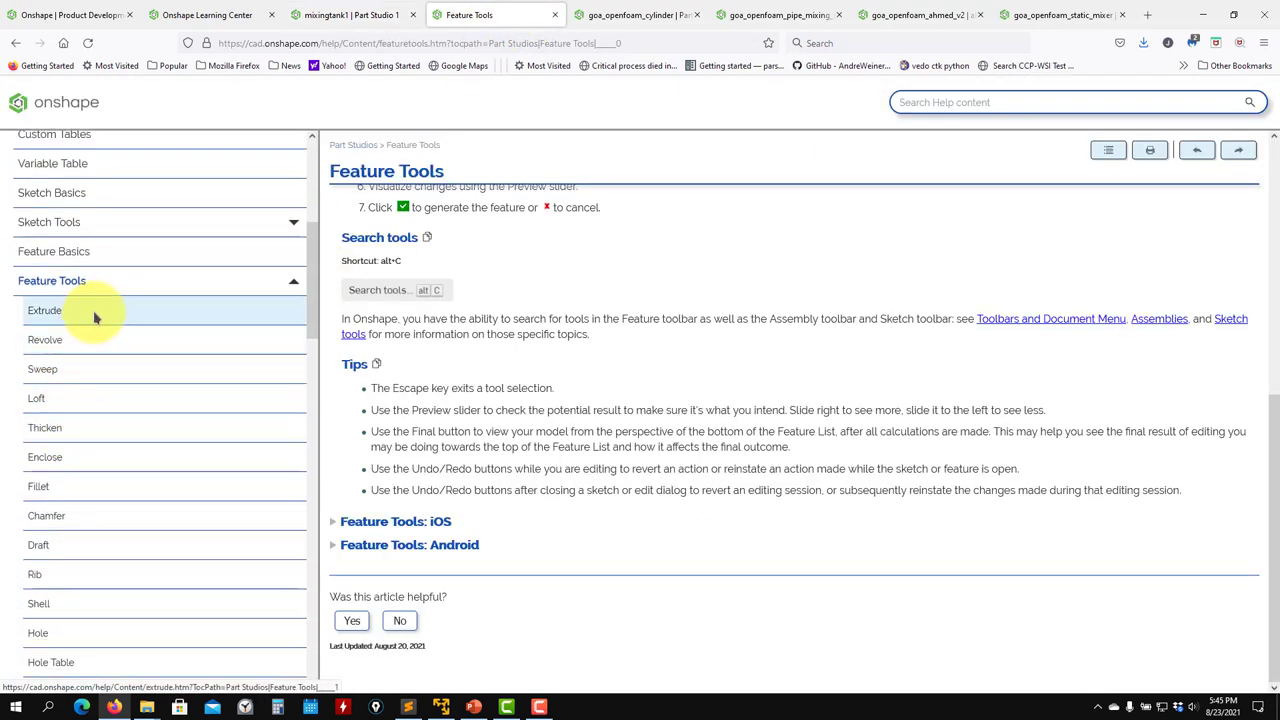
scroll(90, 345, "down", 5)
scroll(91, 340, "down", 5)
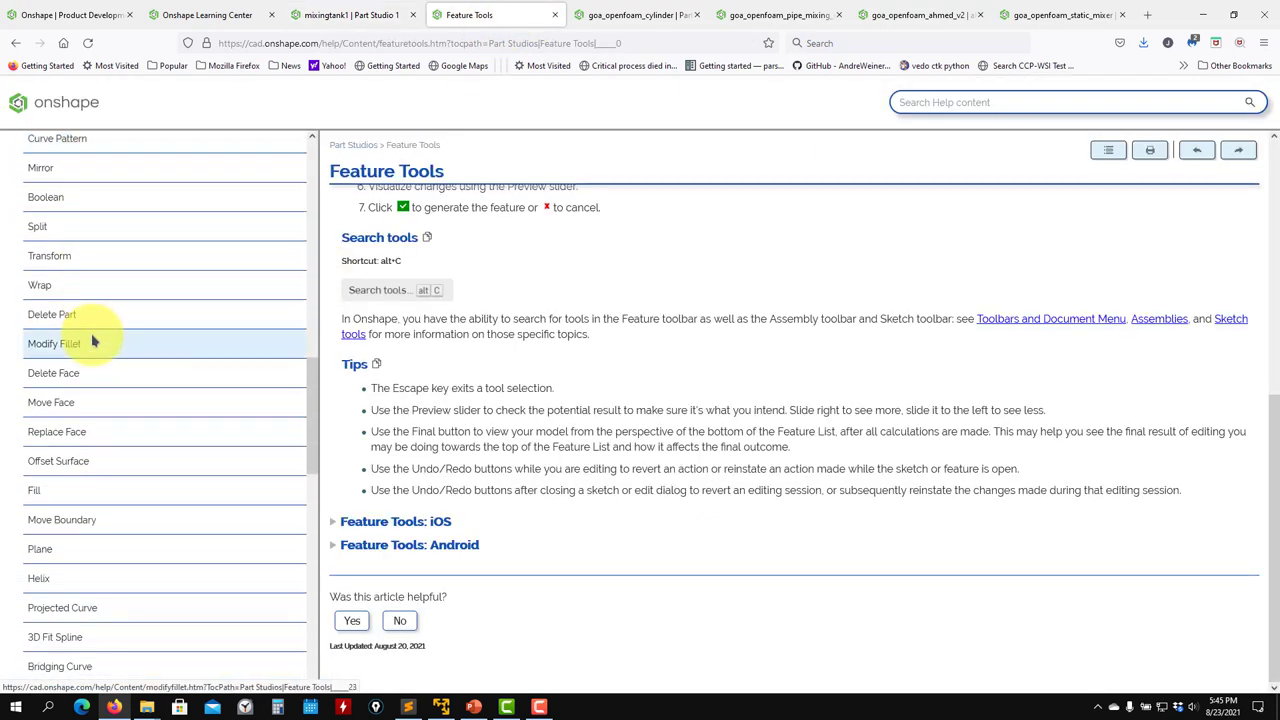
scroll(110, 475, "up", 5)
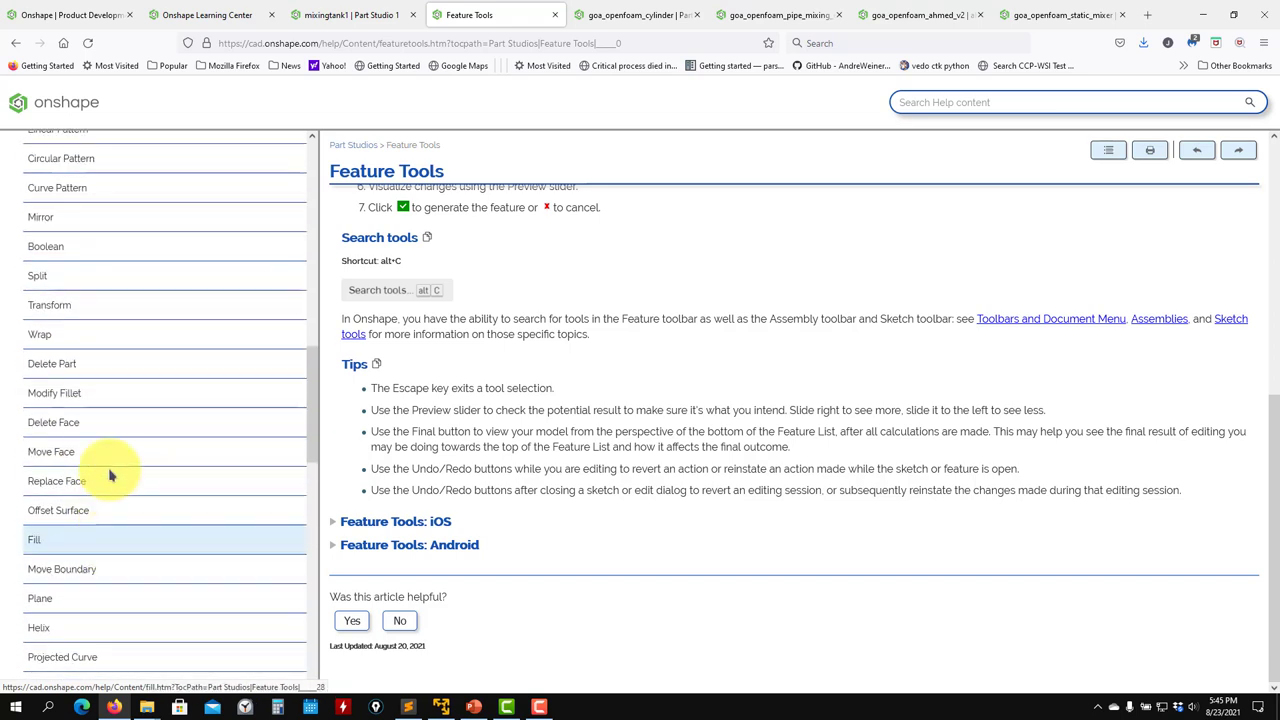
scroll(110, 475, "up", 3)
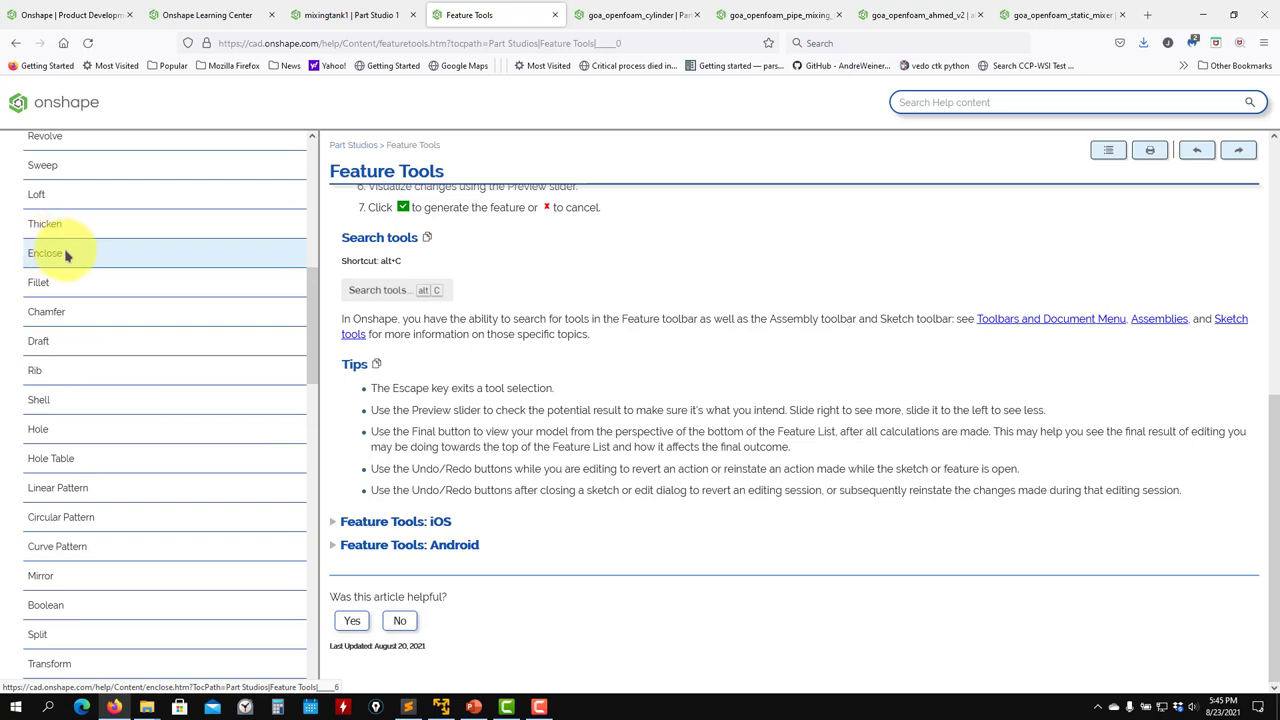
left_click(66, 256)
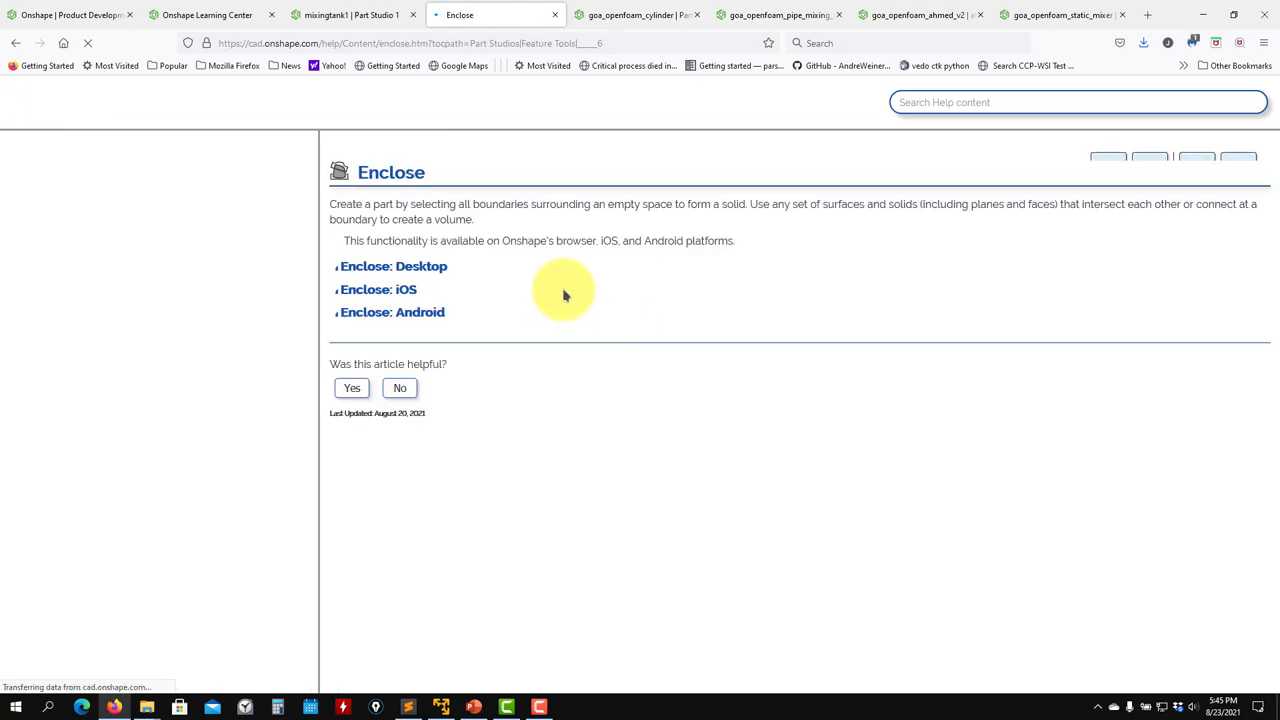
left_click(382, 288)
scroll(596, 416, "down", 2)
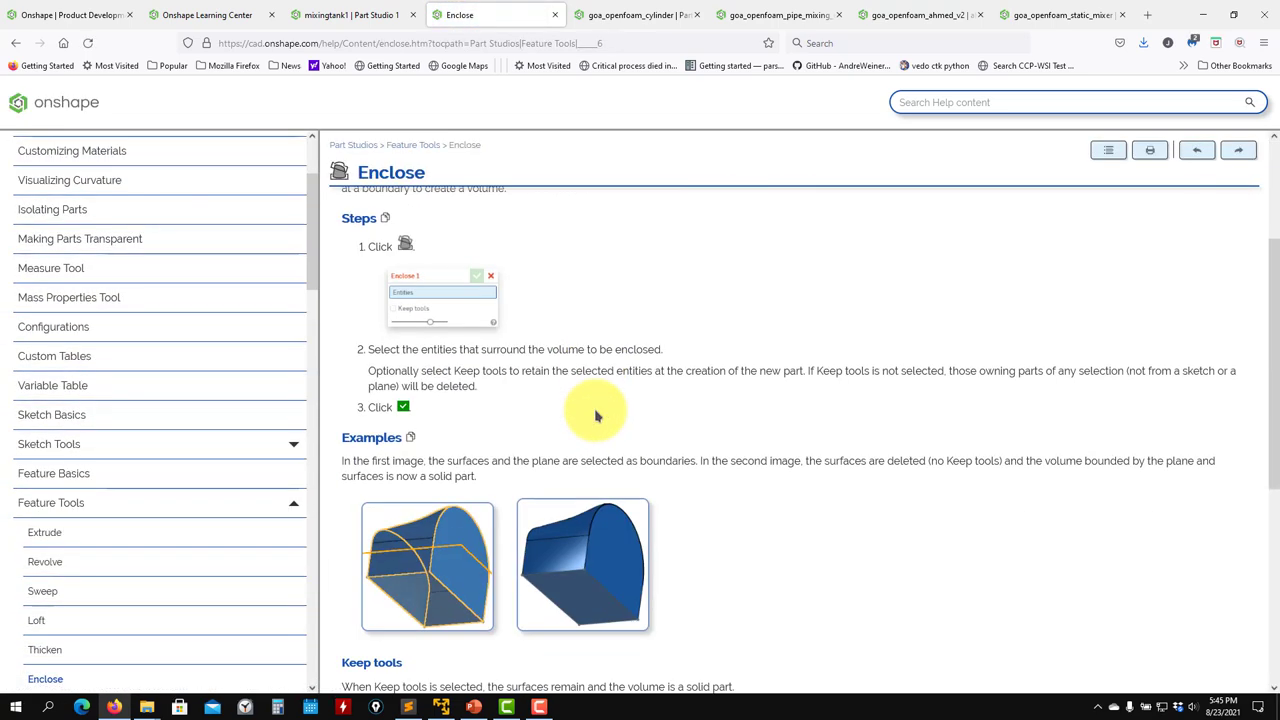
scroll(596, 416, "down", 1)
left_click(1203, 14)
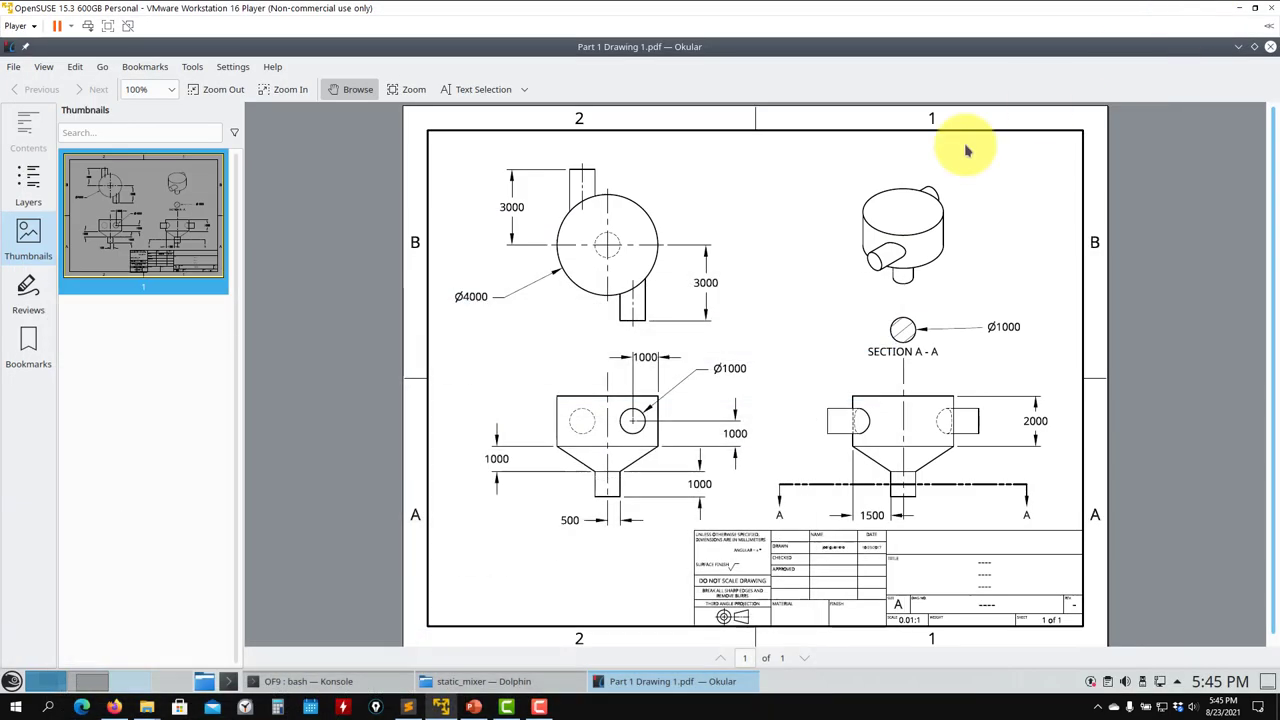
left_click(110, 708)
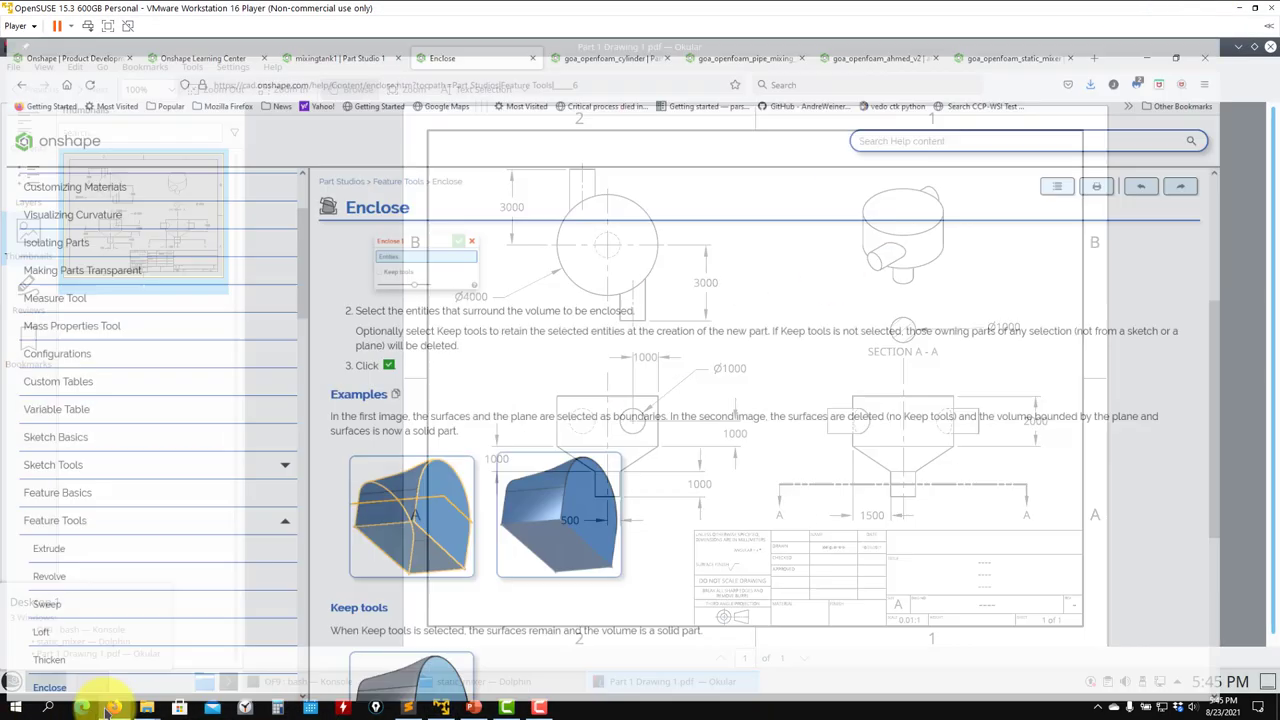
Glance at goa_openfoam_cylinder, then return to the mixingtank1 Part Studio.
left_click(613, 20)
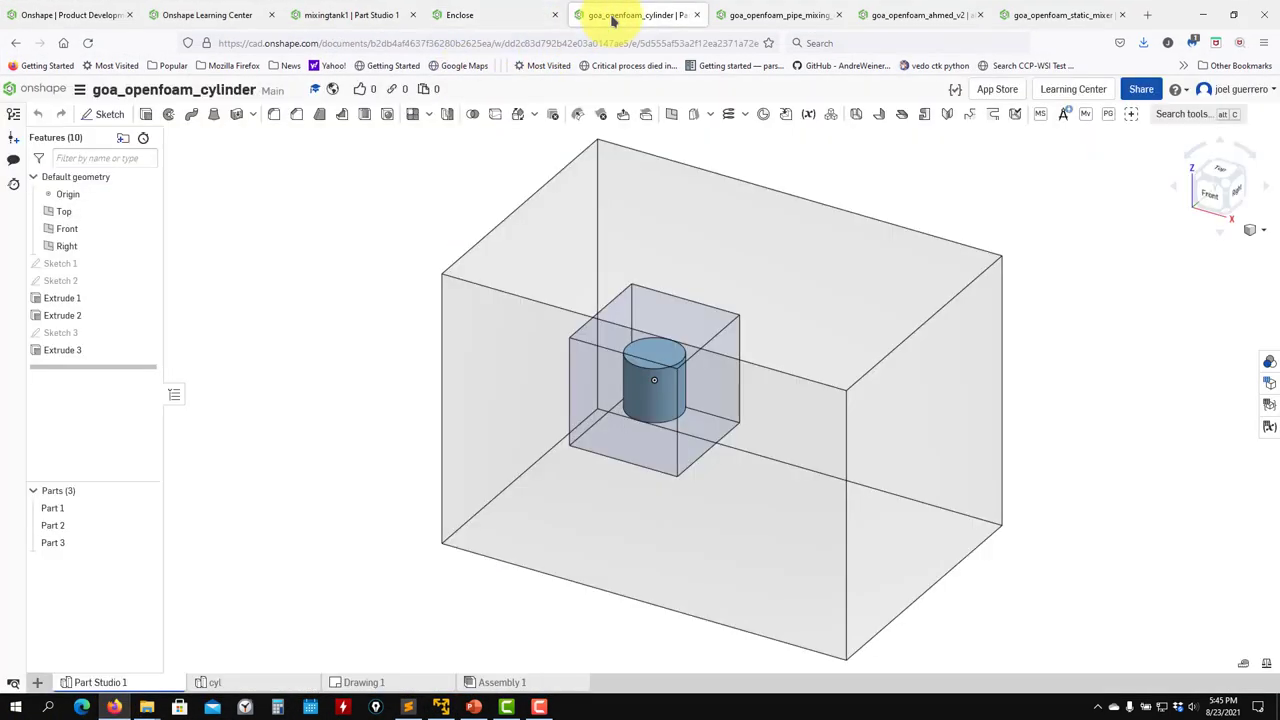
left_click(354, 18)
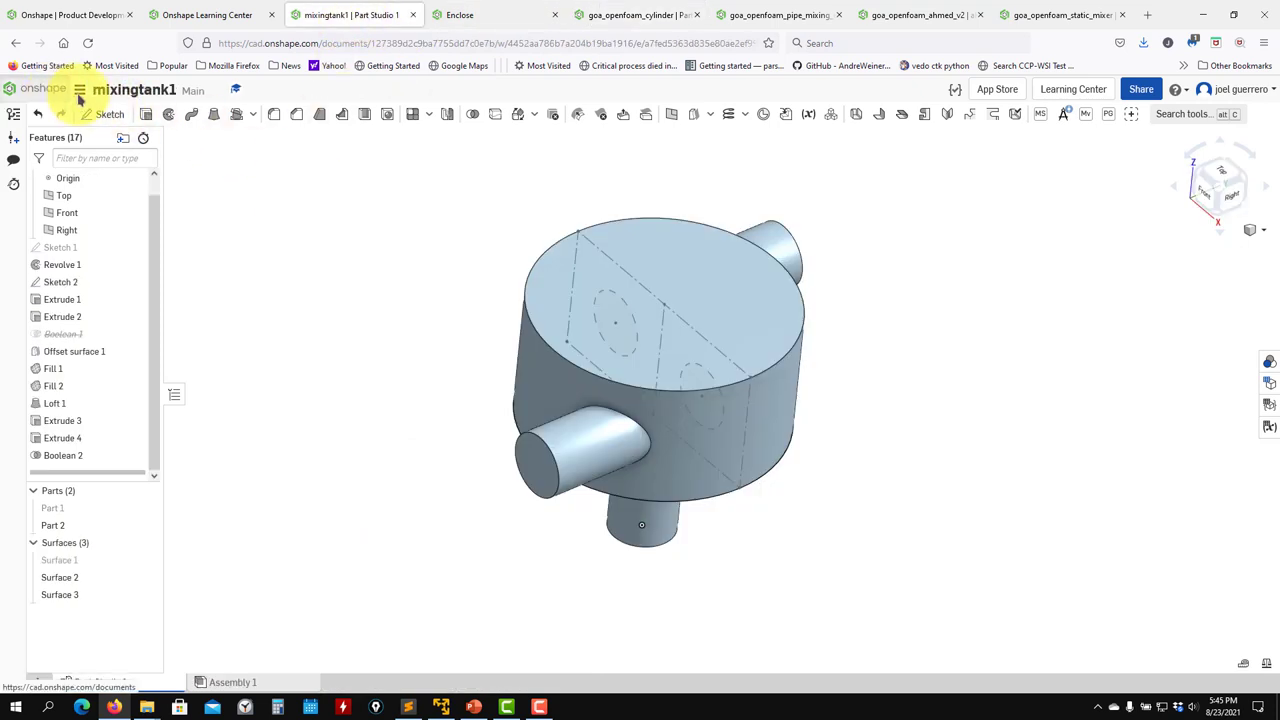
left_click_drag(23, 94, 260, 186)
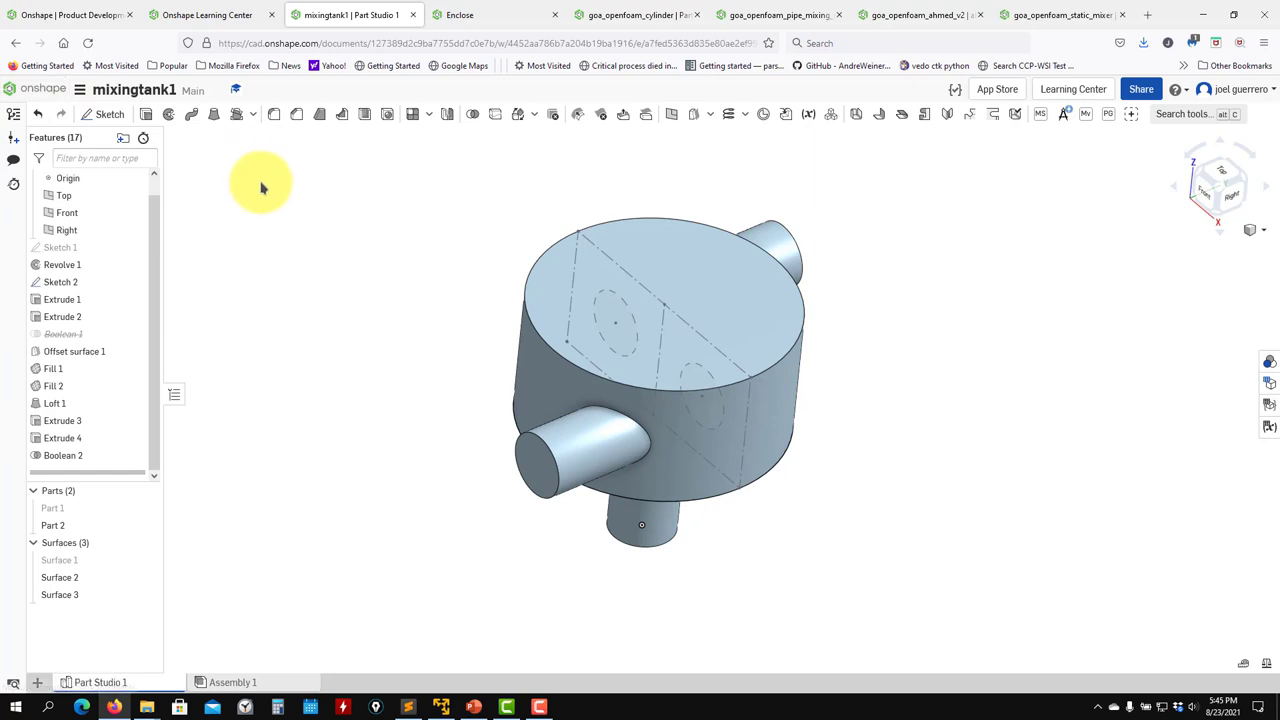